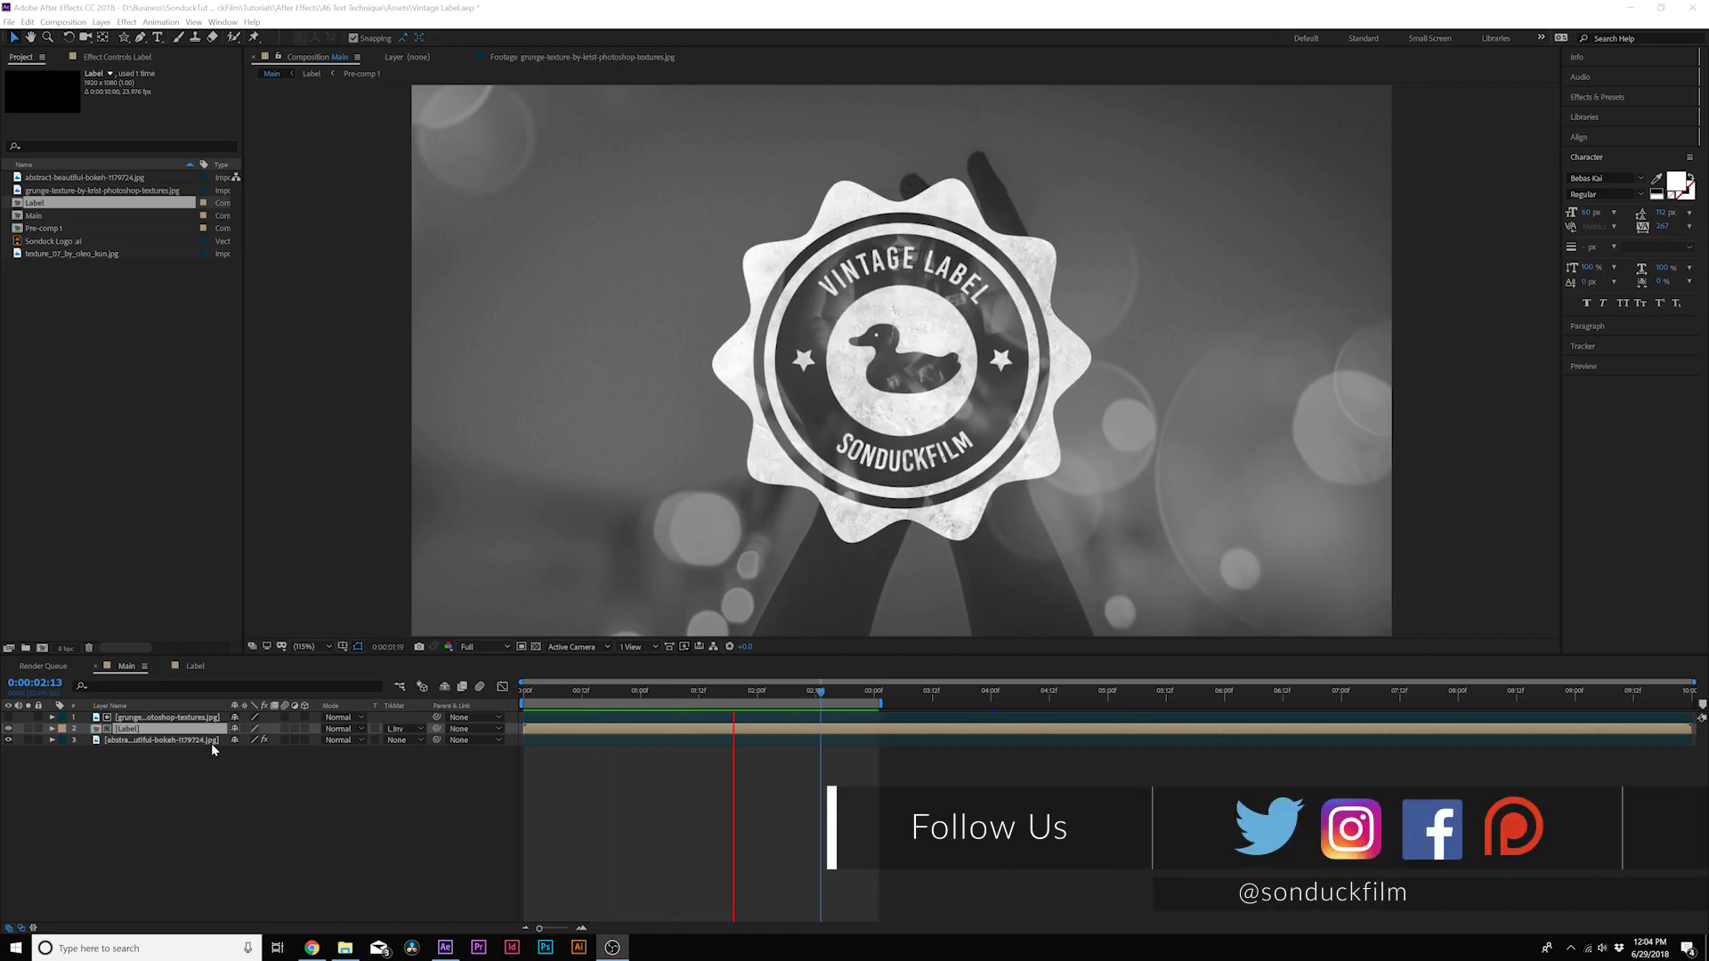
# - Fit the whole grey-tinted bokeh photo of the Main comp in the view and bring up the shape tools
pyautogui.scroll(4, 766, 461)
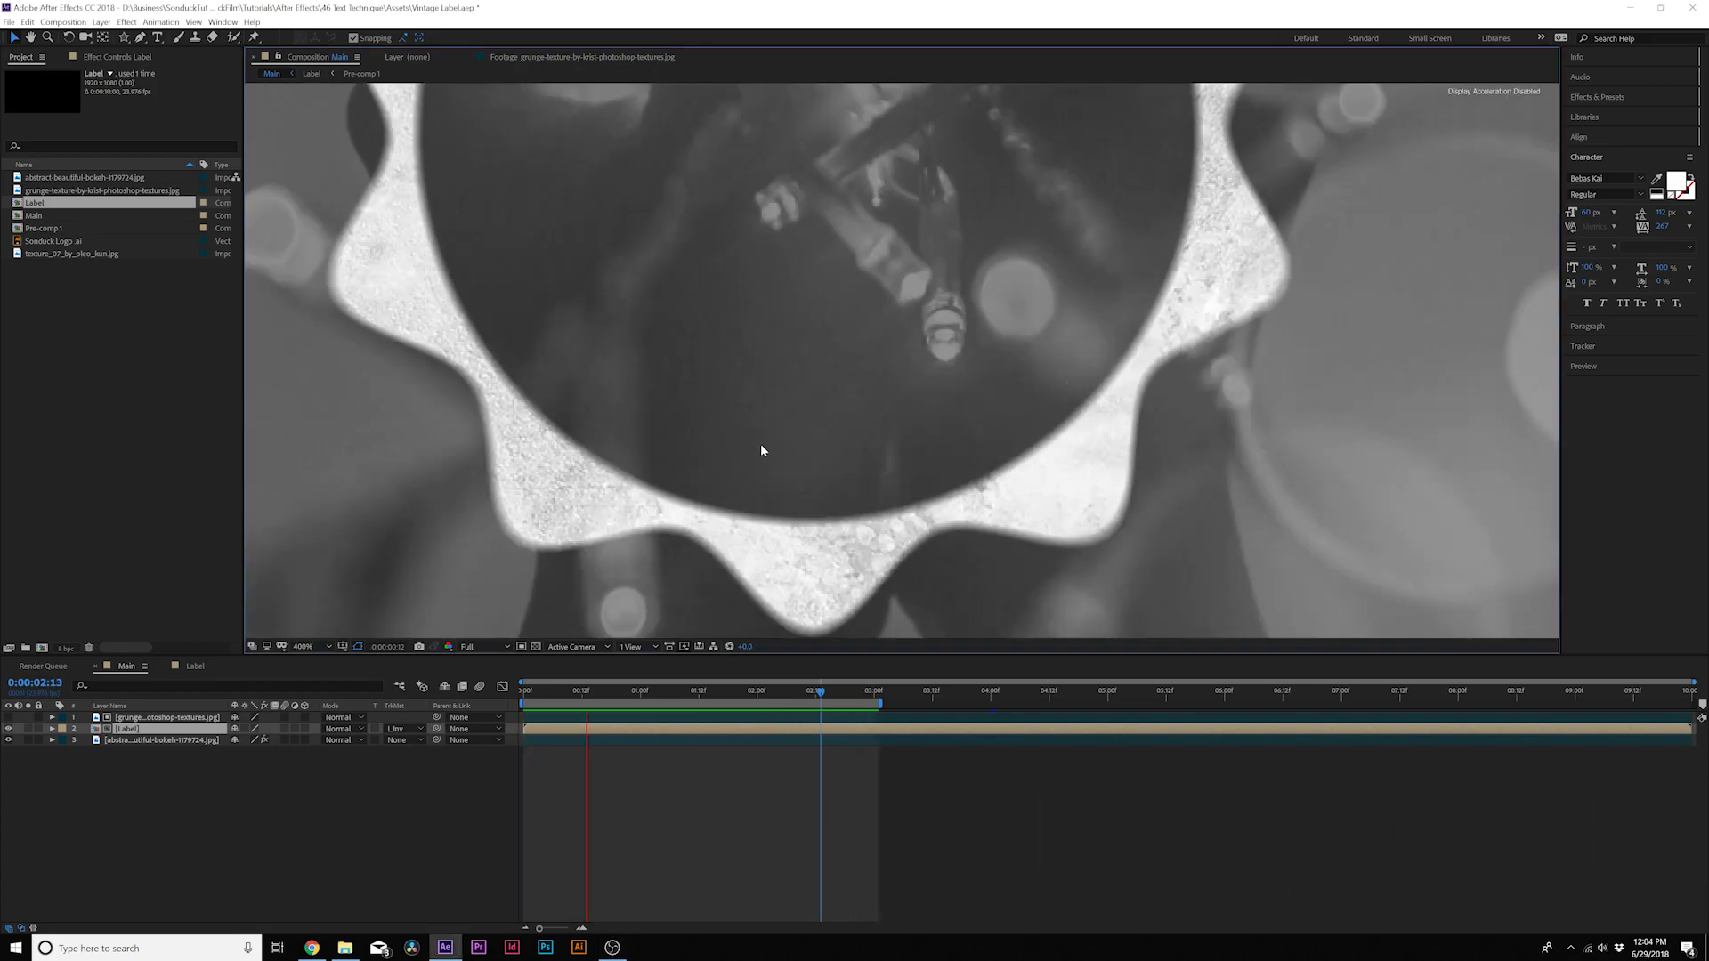
pyautogui.scroll(-5, 958, 449)
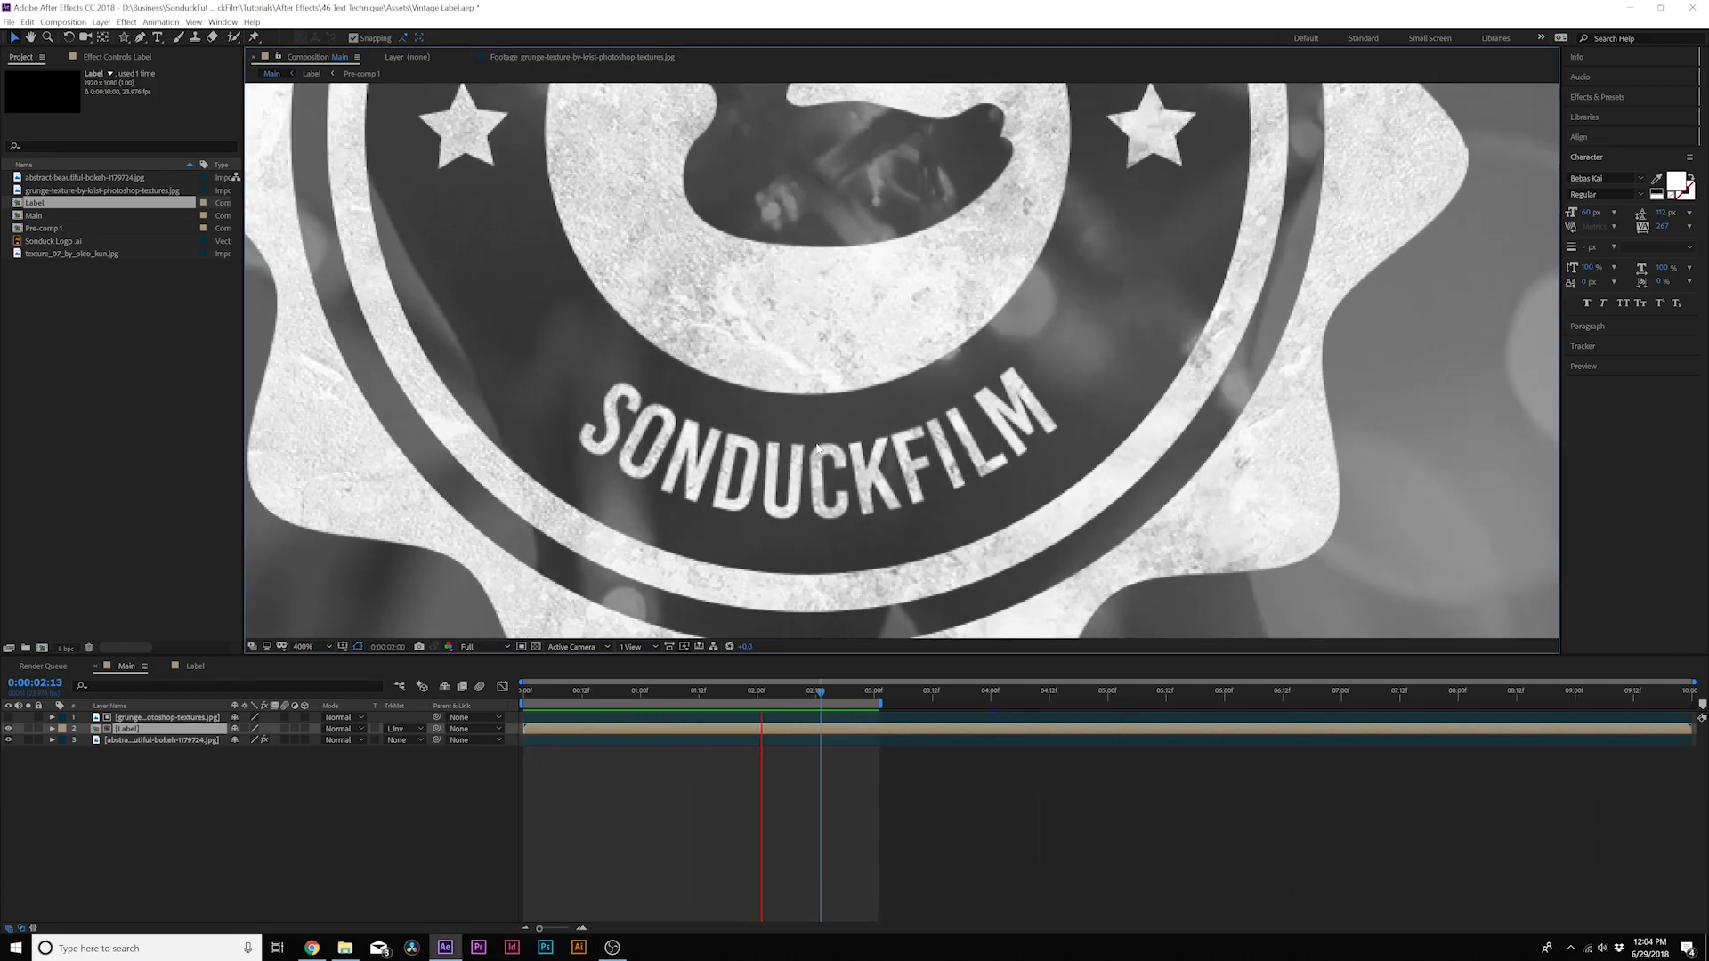
pyautogui.click(325, 647)
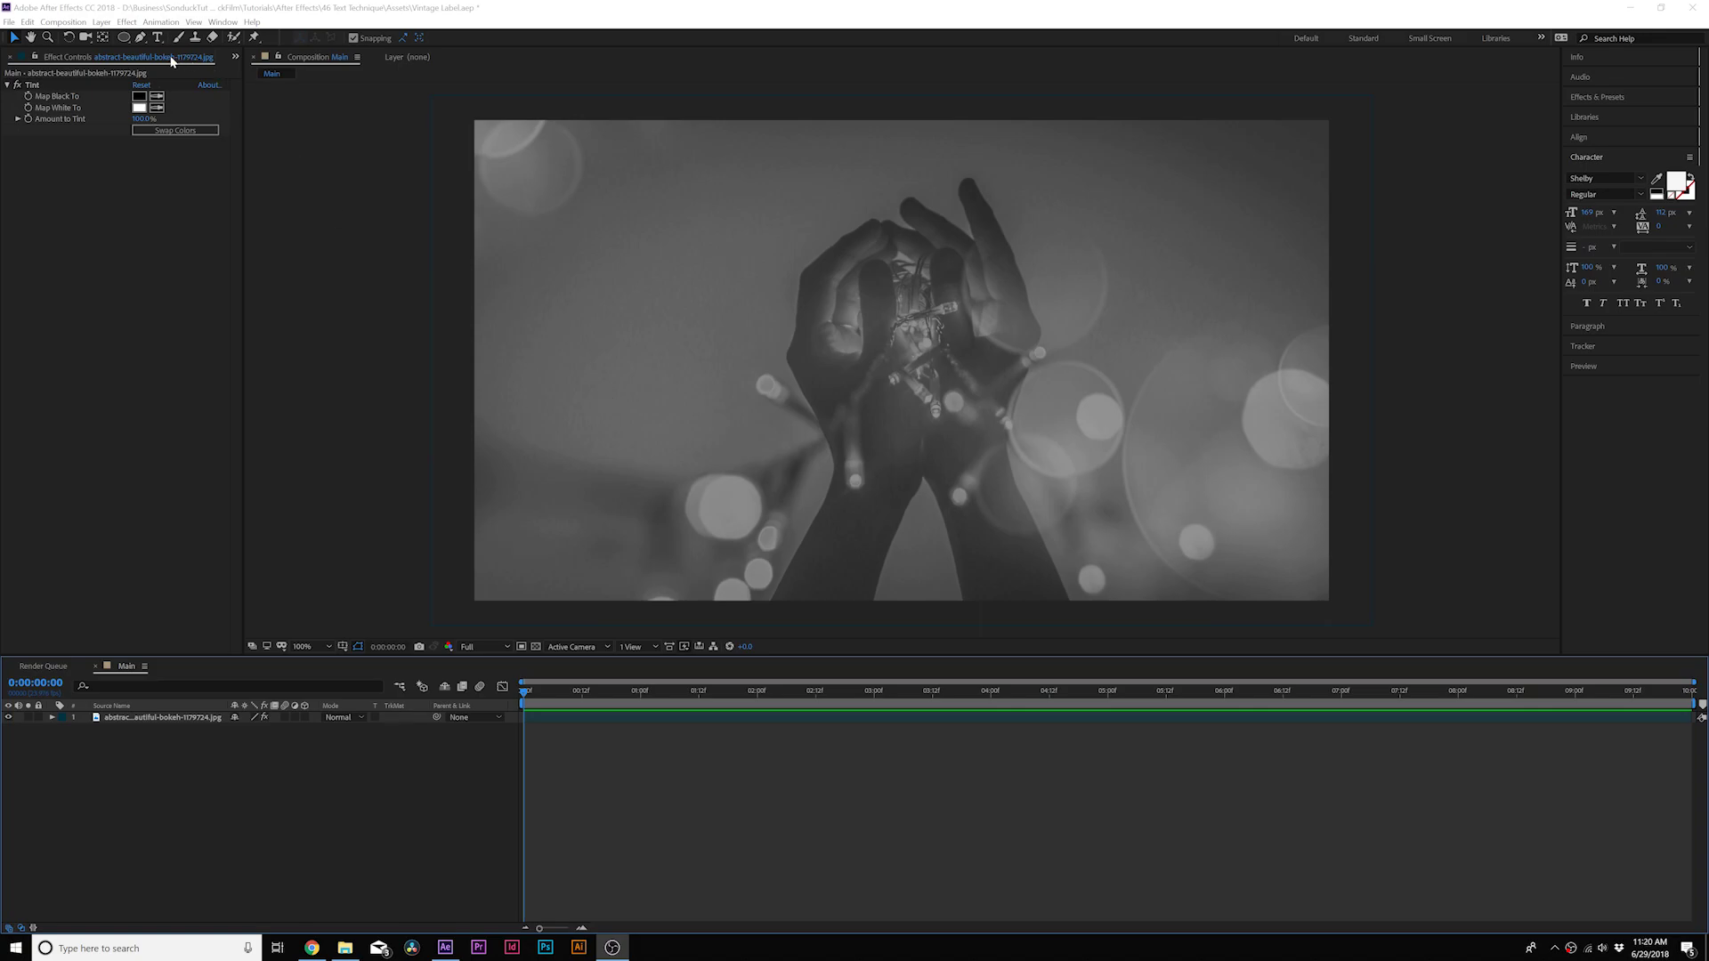
pyautogui.click(124, 37)
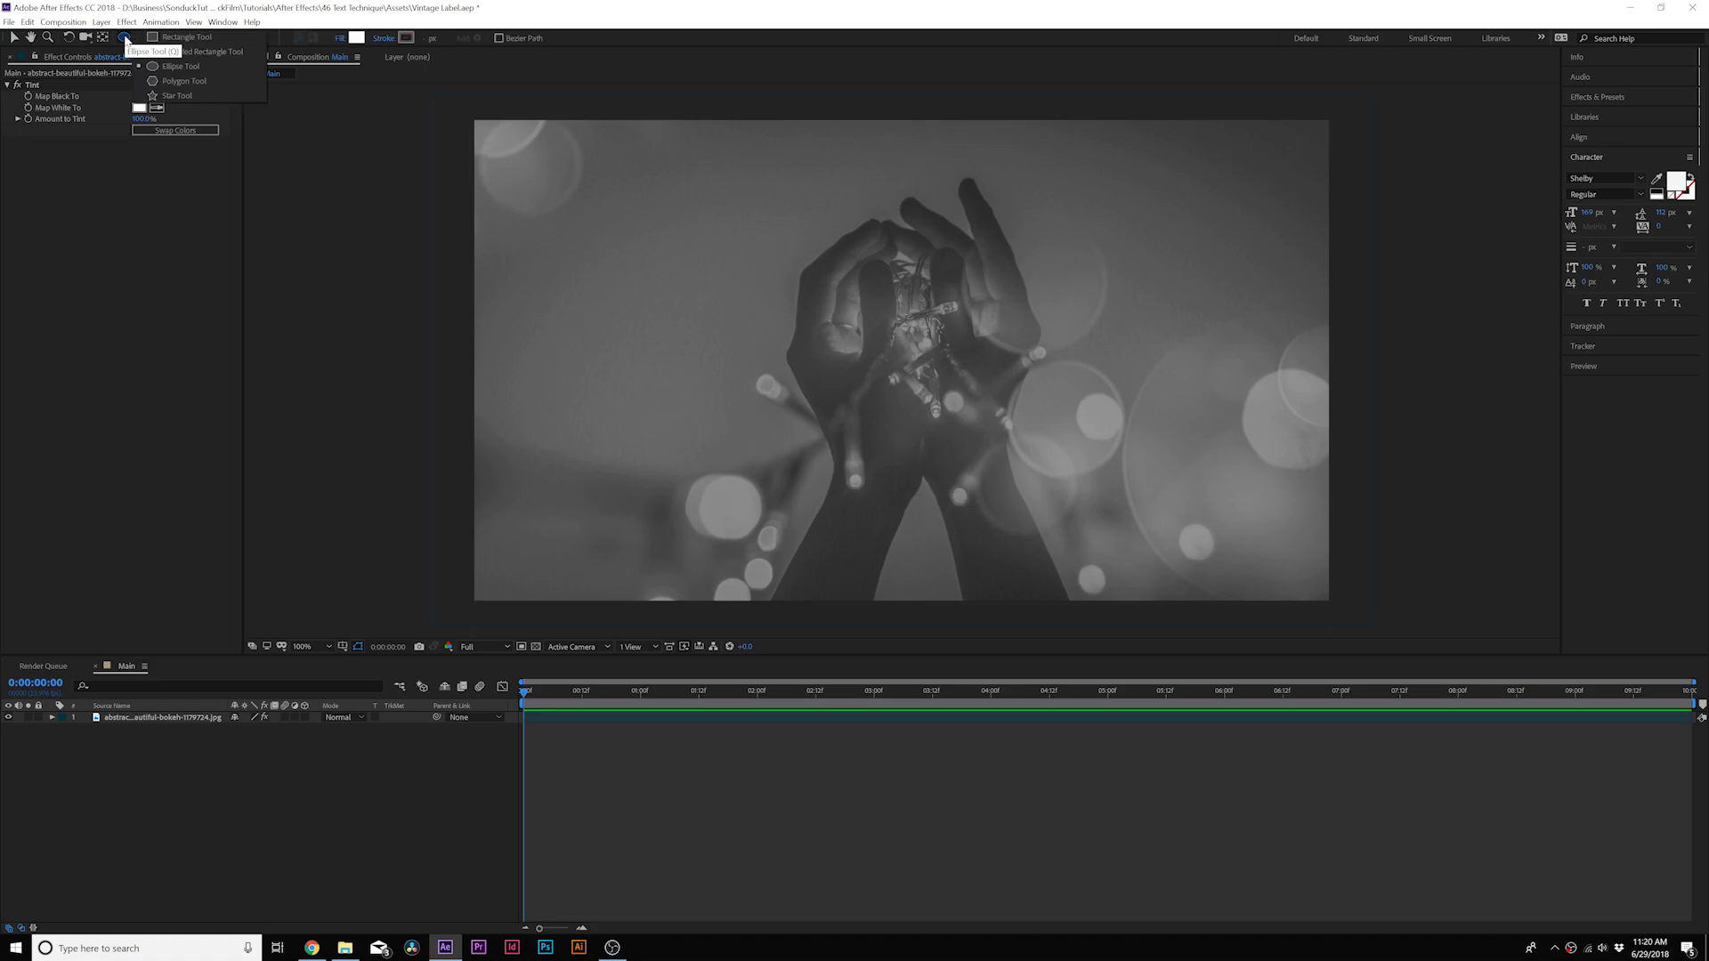
# - Draw a white circle and centre it horizontally and vertically in the composition
pyautogui.click(205, 62)
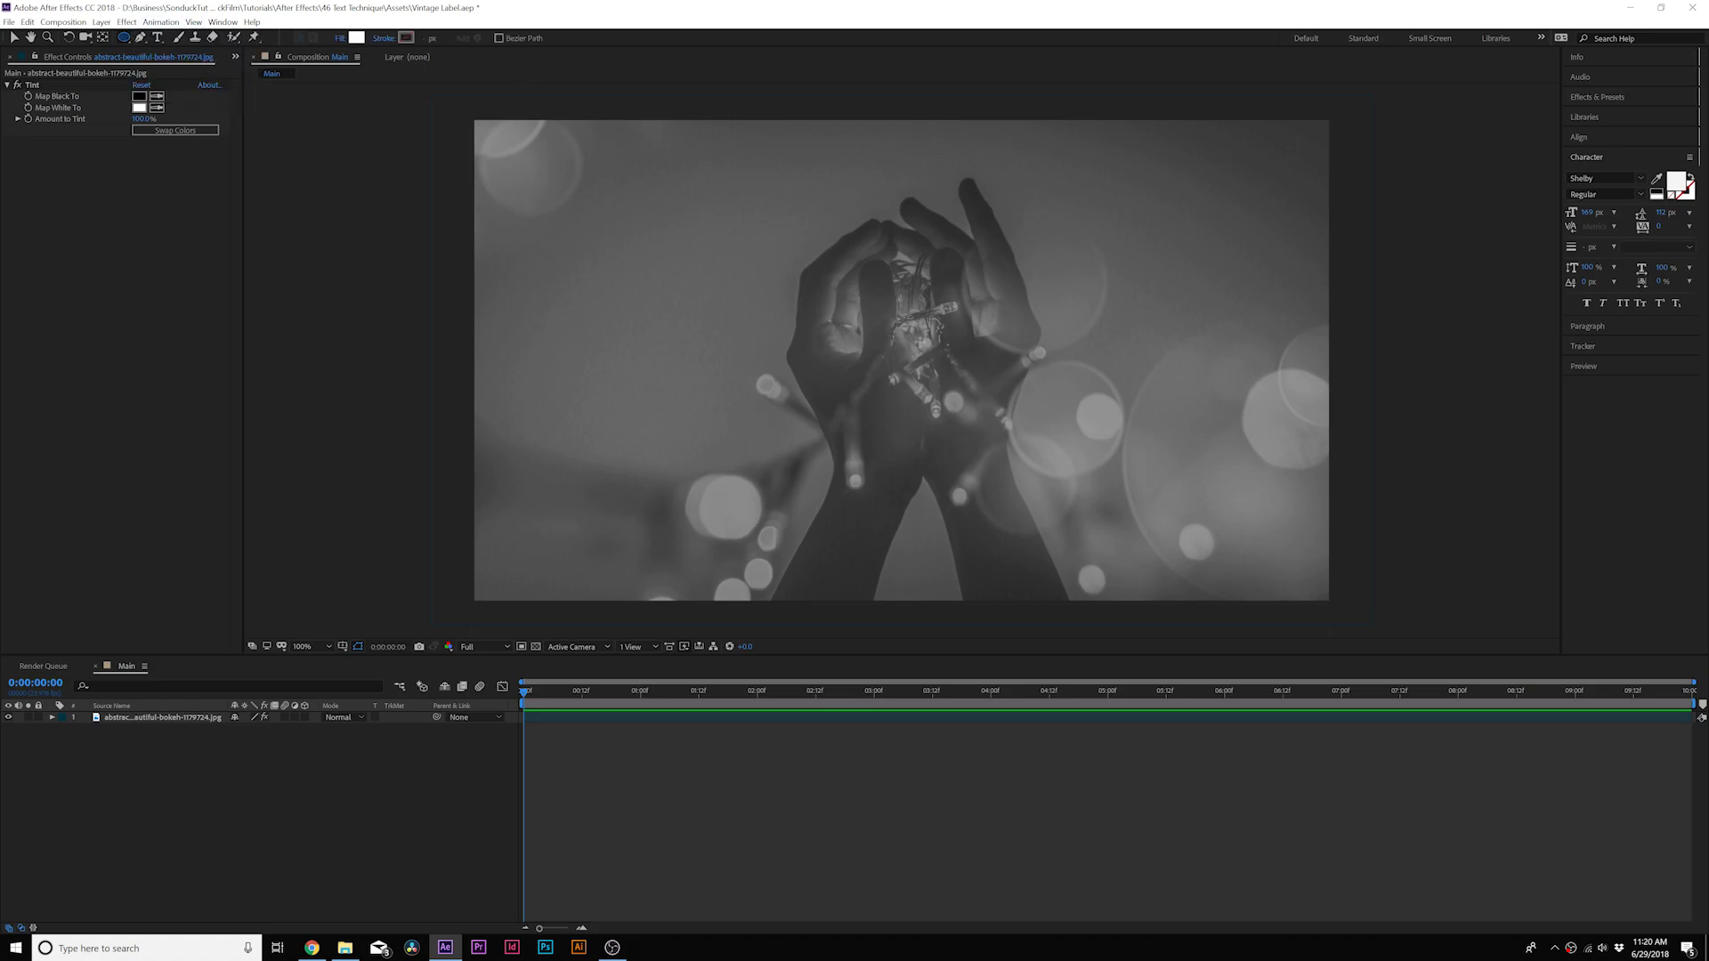
pyautogui.moveTo(902, 318); pyautogui.dragTo(1124, 539)
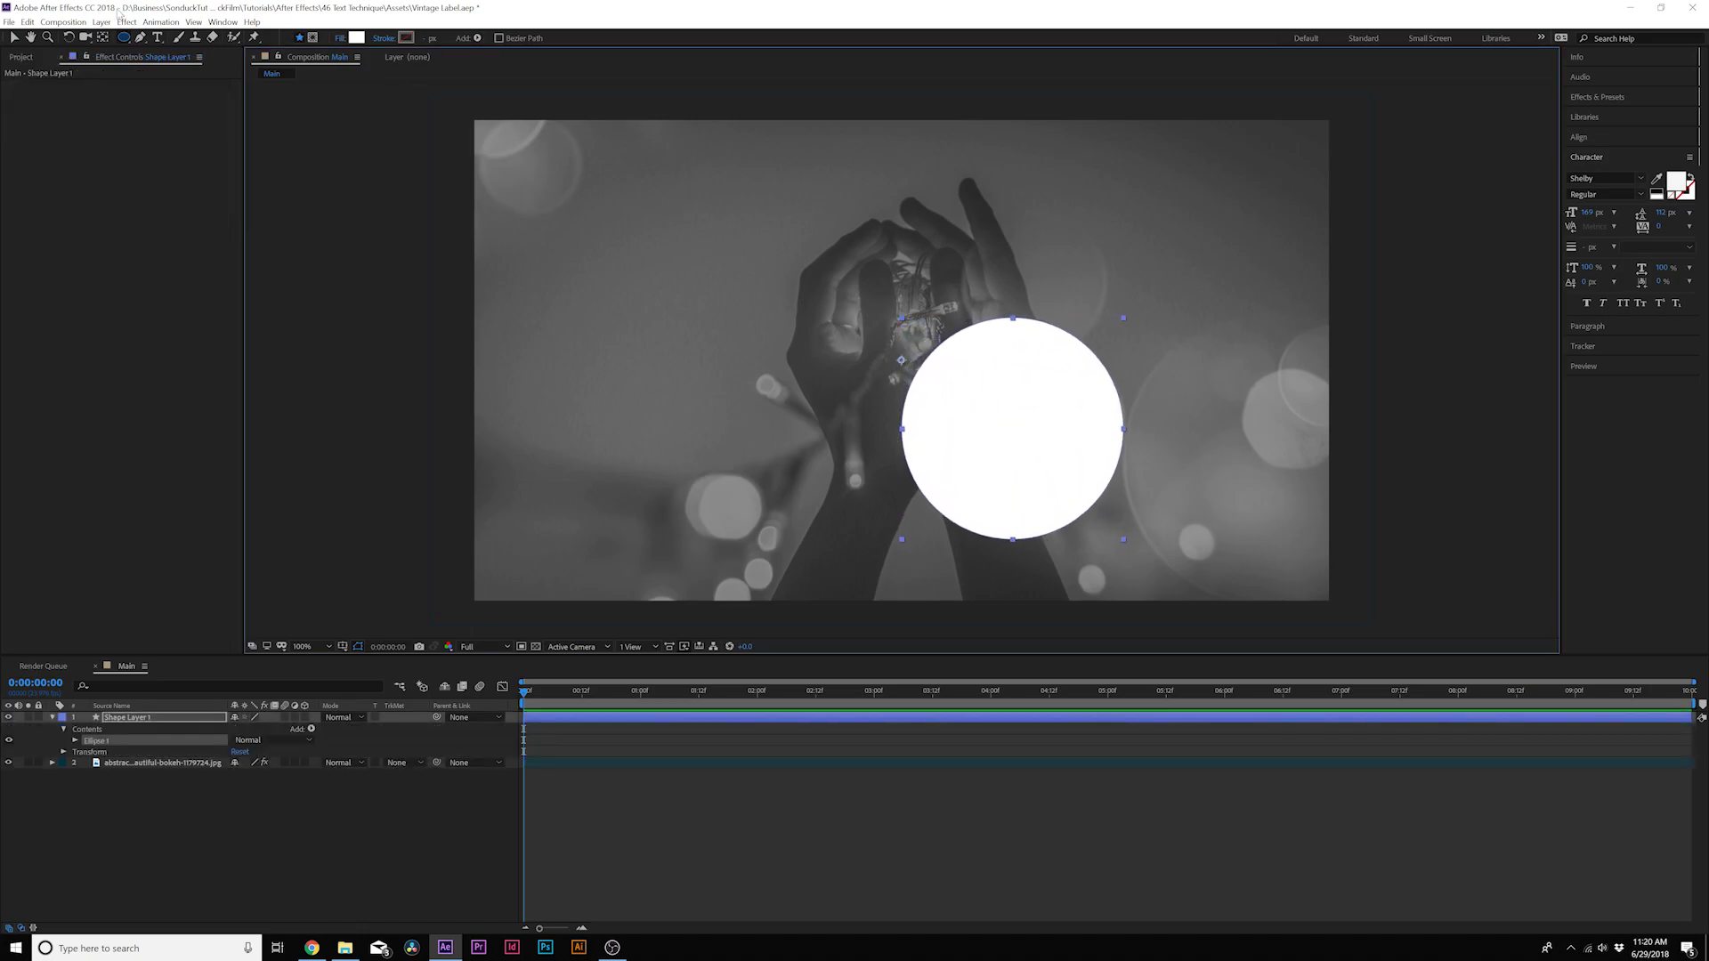
pyautogui.click(16, 39)
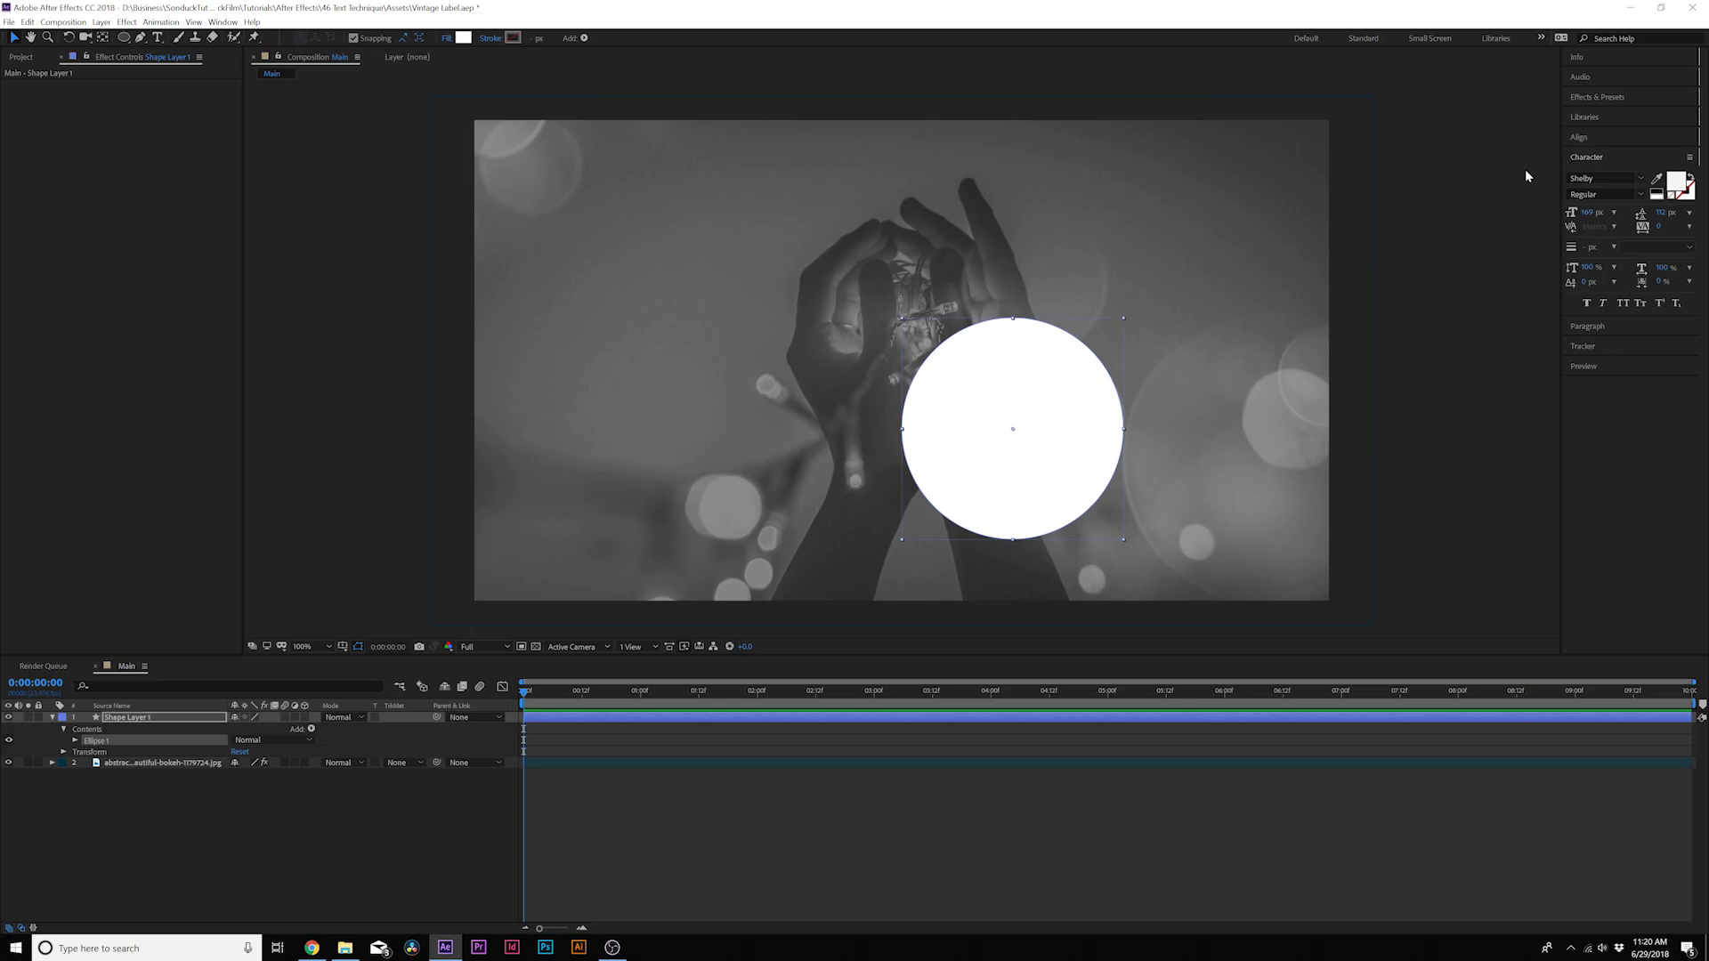
pyautogui.click(1589, 141)
pyautogui.click(1598, 173)
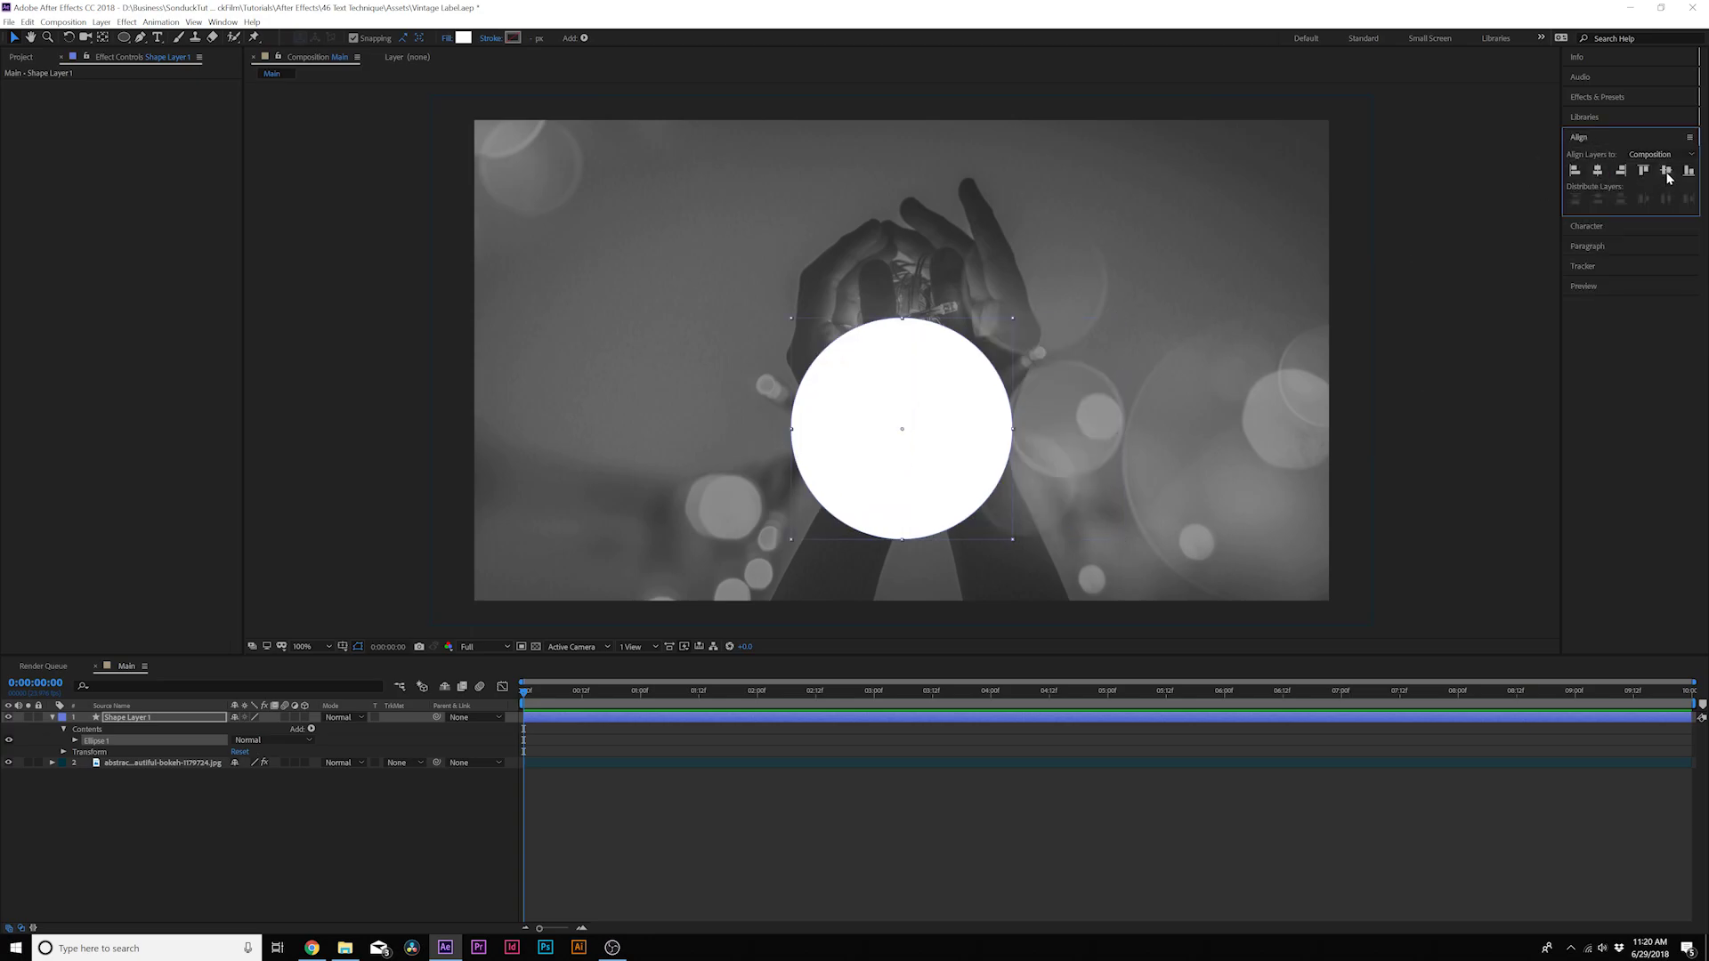
pyautogui.click(1667, 176)
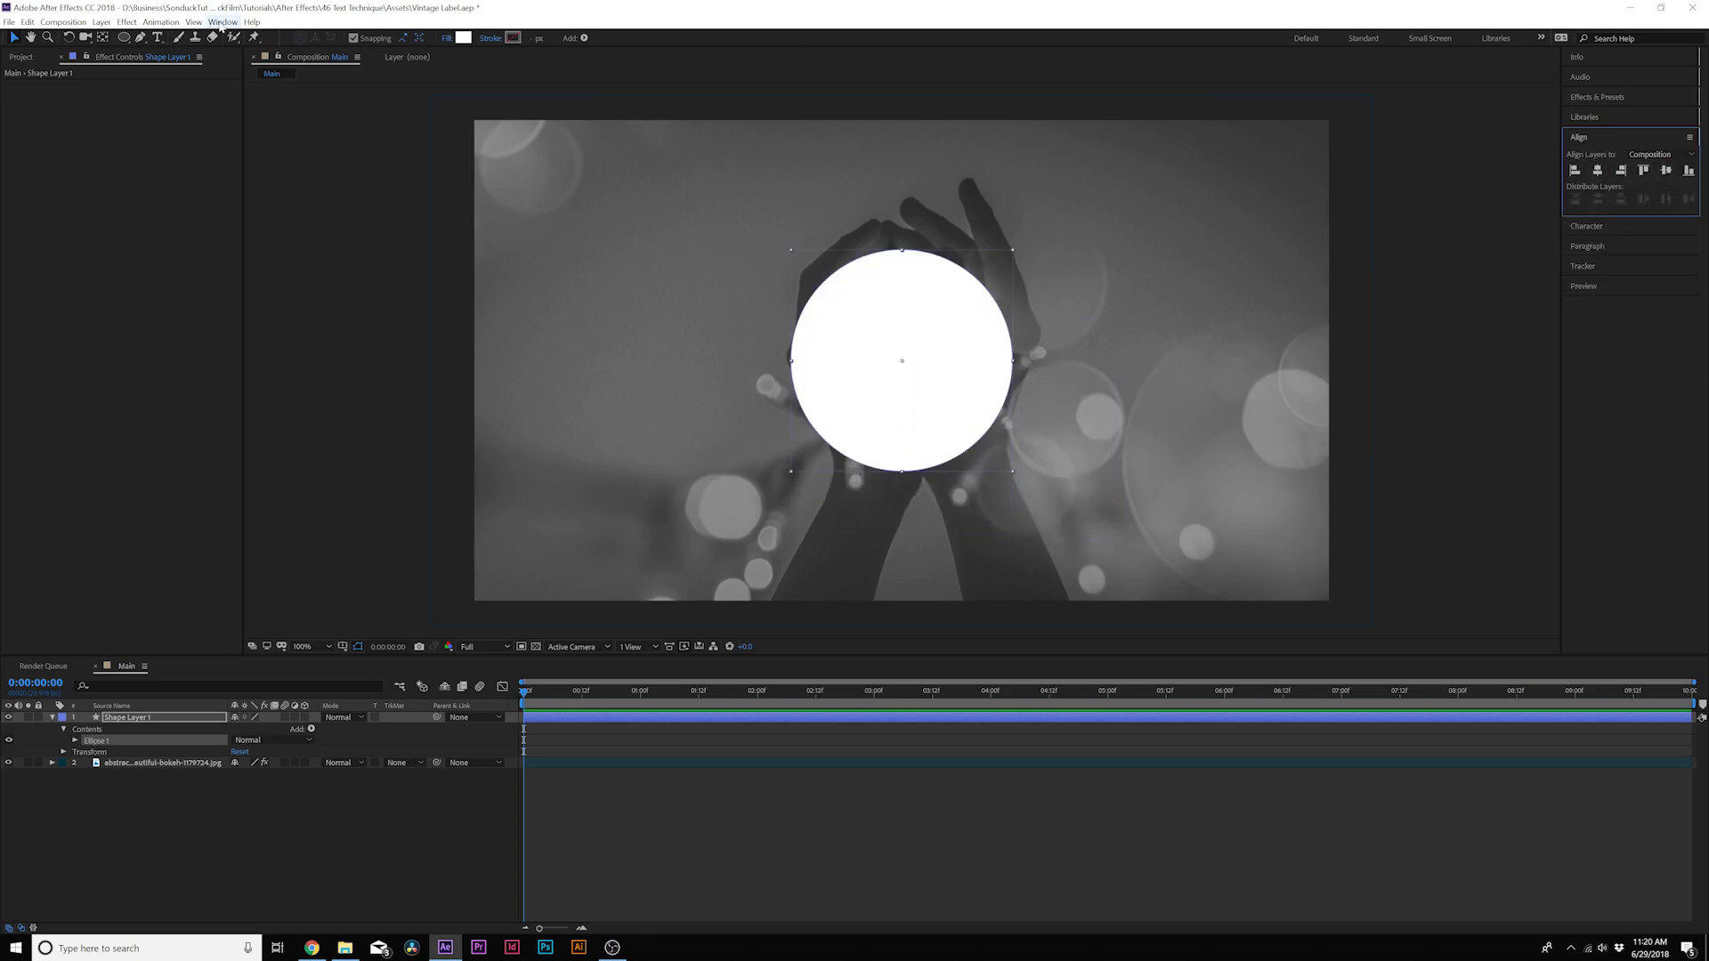
# - Select the circle's shape layer and bring up its Add menu of shape operations
pyautogui.click(224, 22)
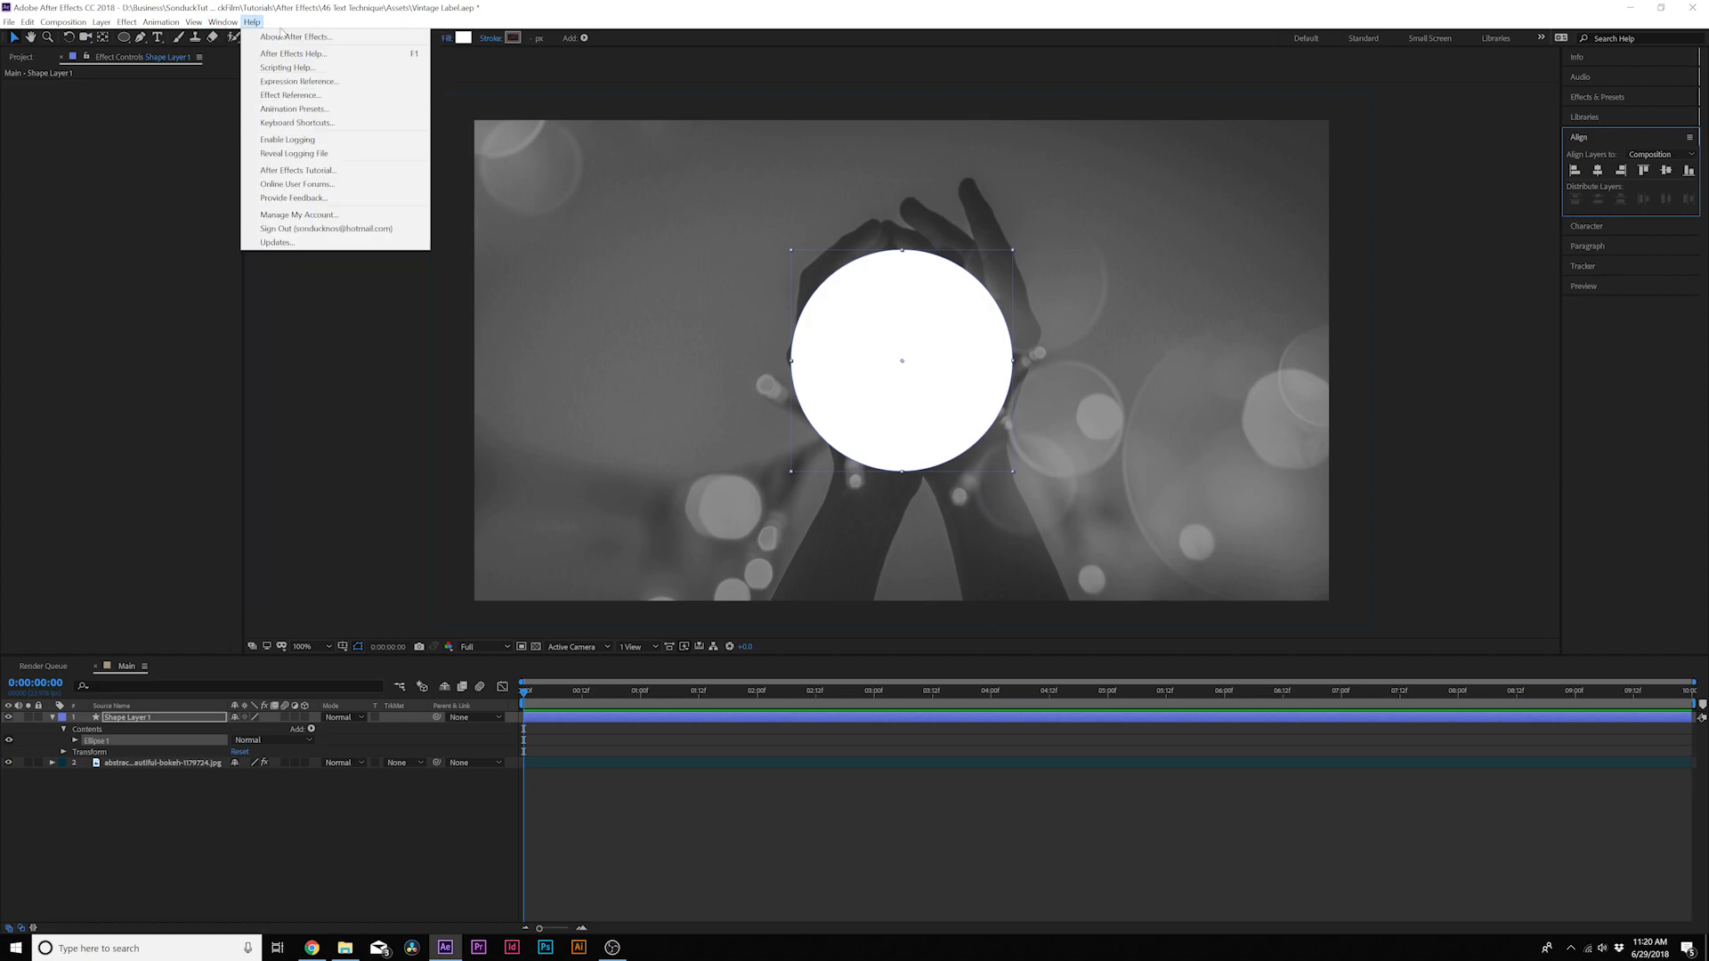
pyautogui.click(690, 779)
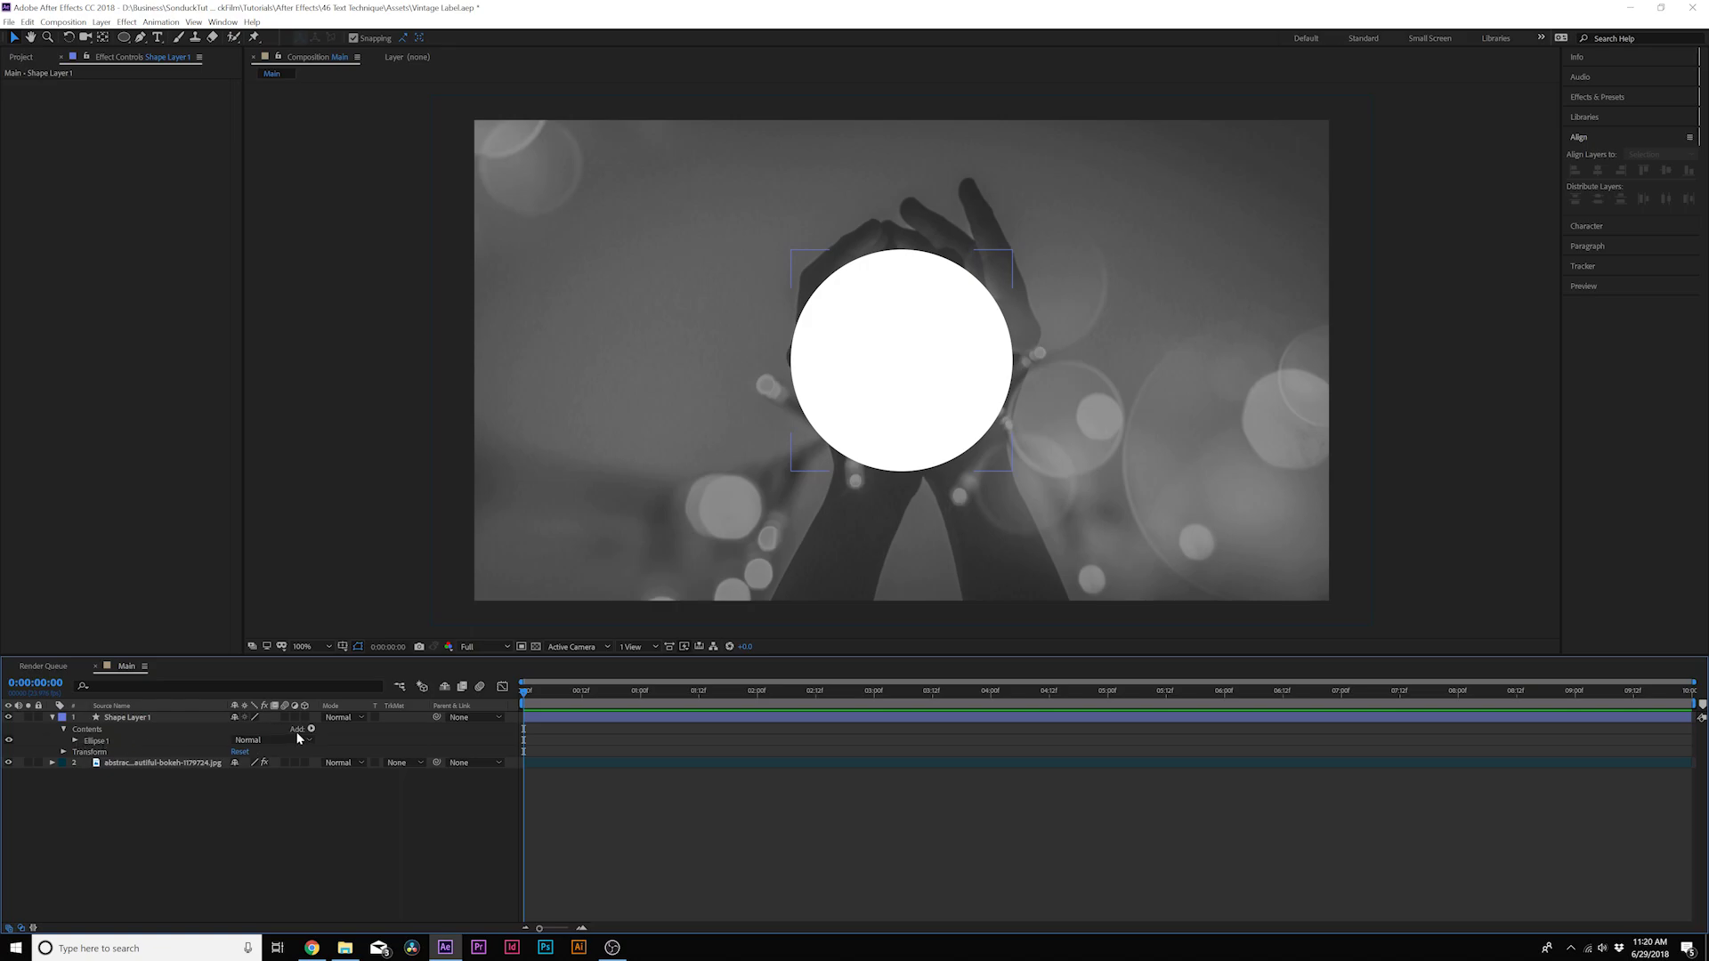
pyautogui.click(137, 718)
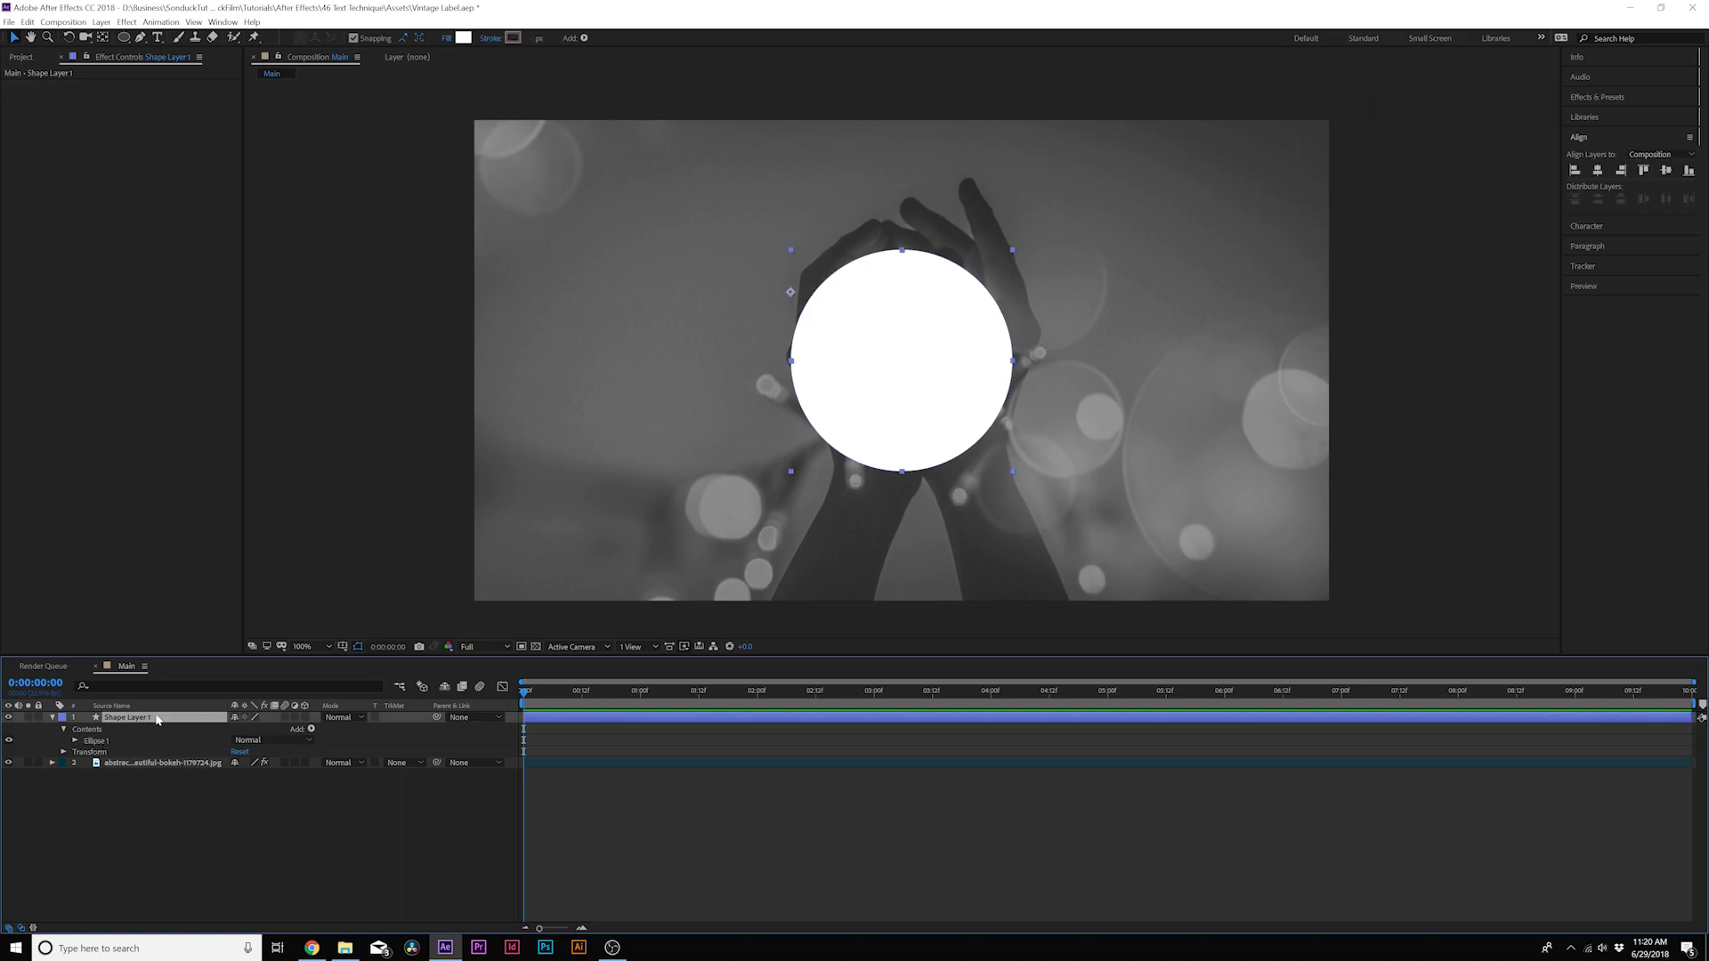
pyautogui.click(311, 732)
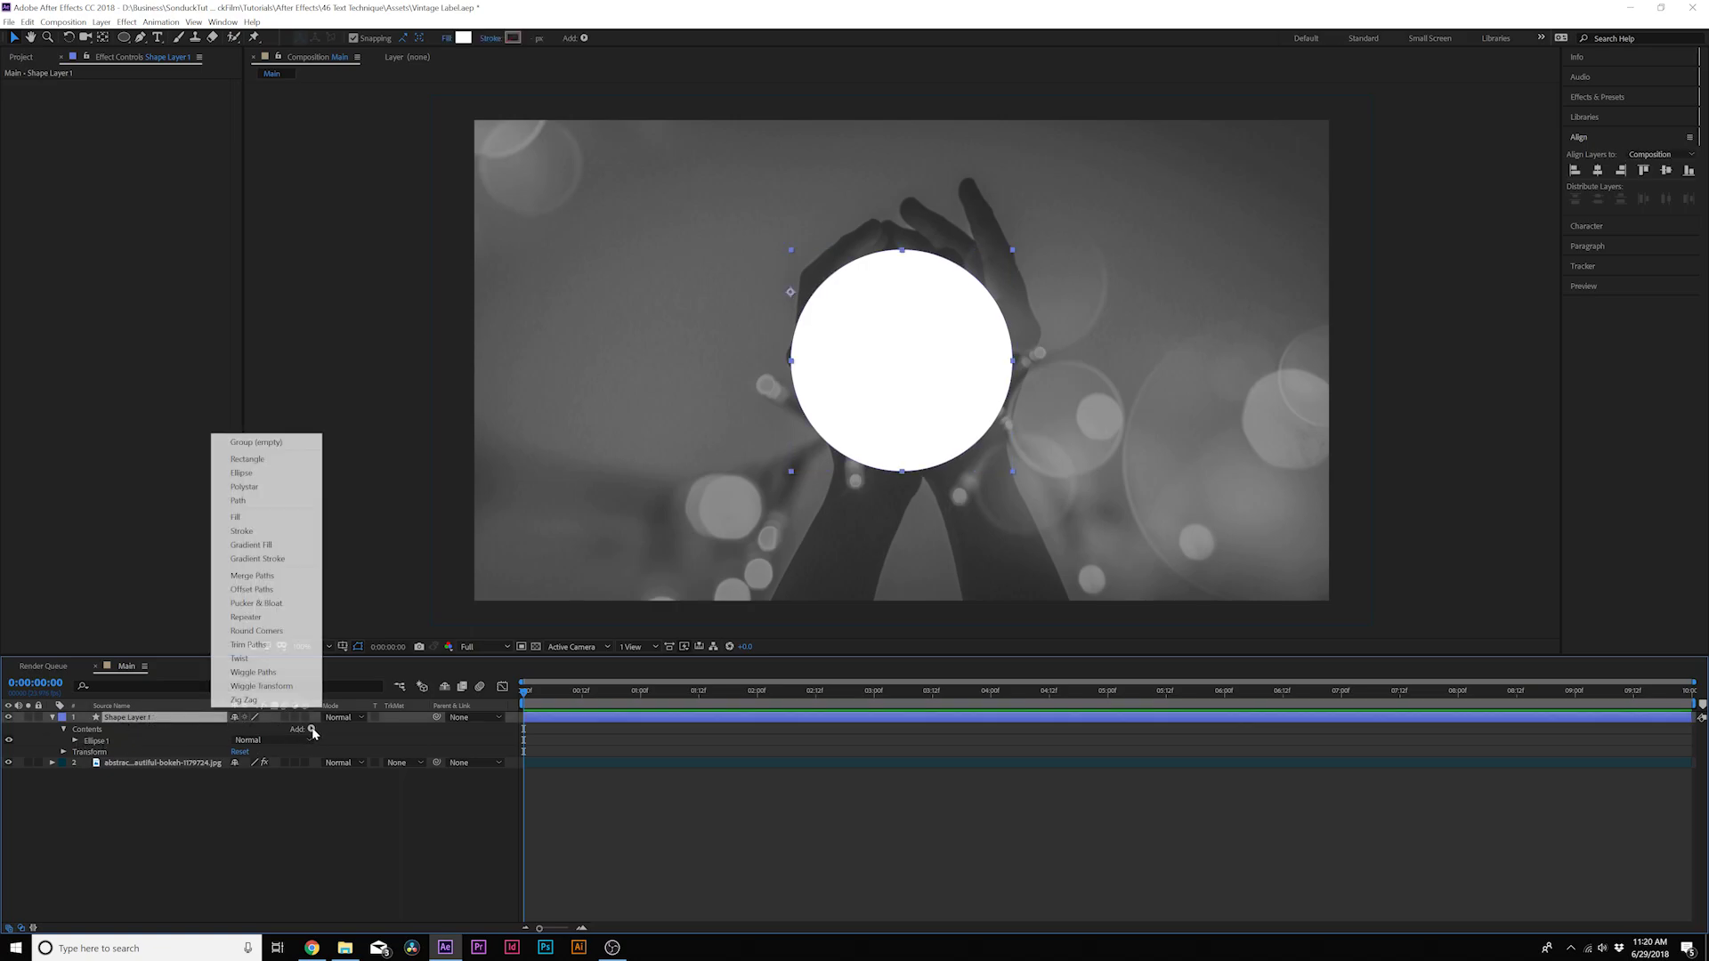
# - Add a Zig Zag to the circle, expand its settings and zoom in
pyautogui.click(246, 703)
pyautogui.click(76, 752)
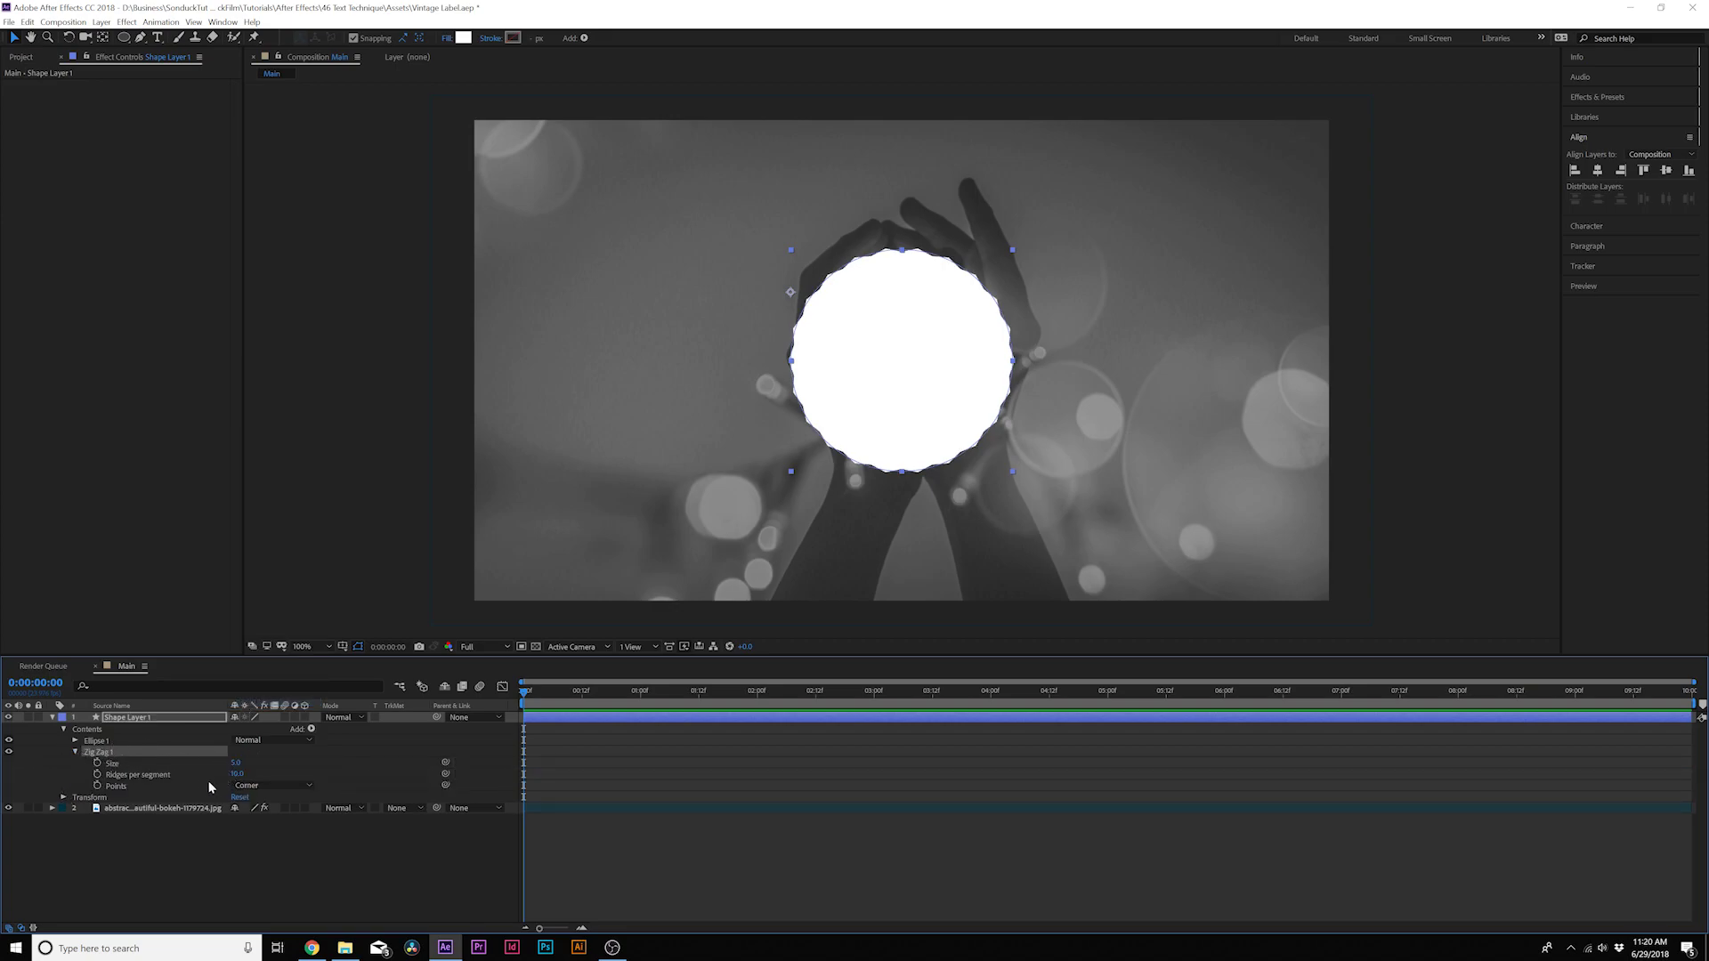
pyautogui.click(761, 347)
pyautogui.press('.')
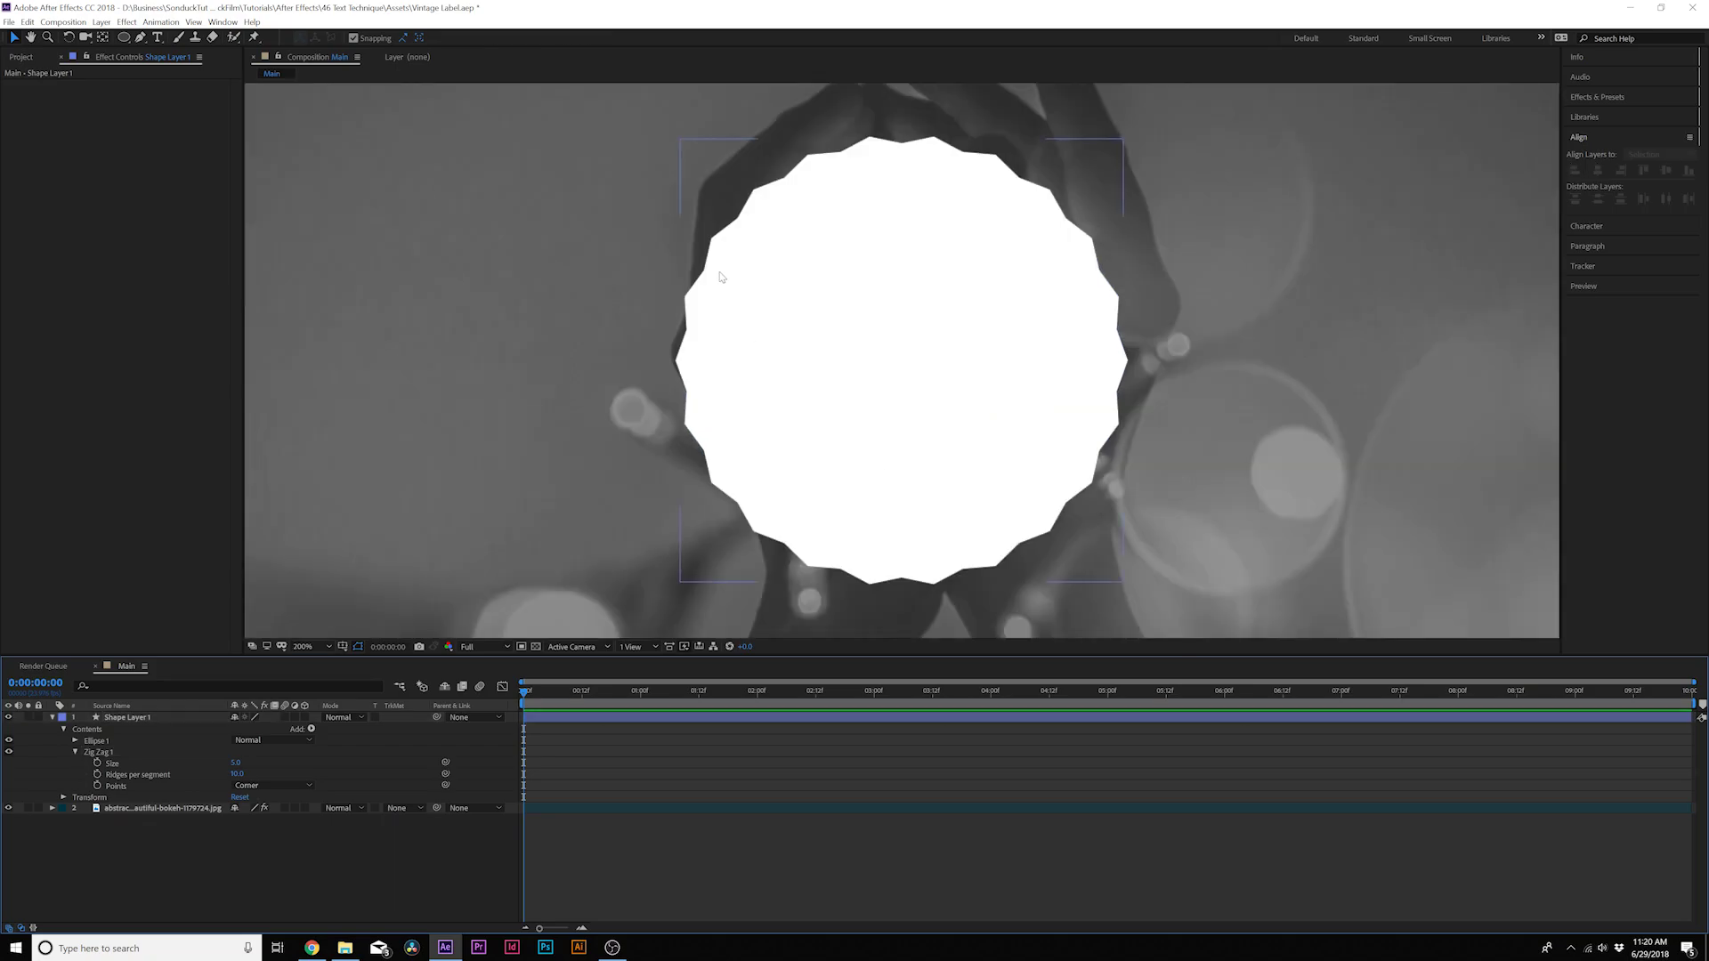
# - Set the Zig Zag to 4 ridges per segment with Smooth points
pyautogui.moveTo(236, 774); pyautogui.dragTo(227, 775)
pyautogui.click(234, 774)
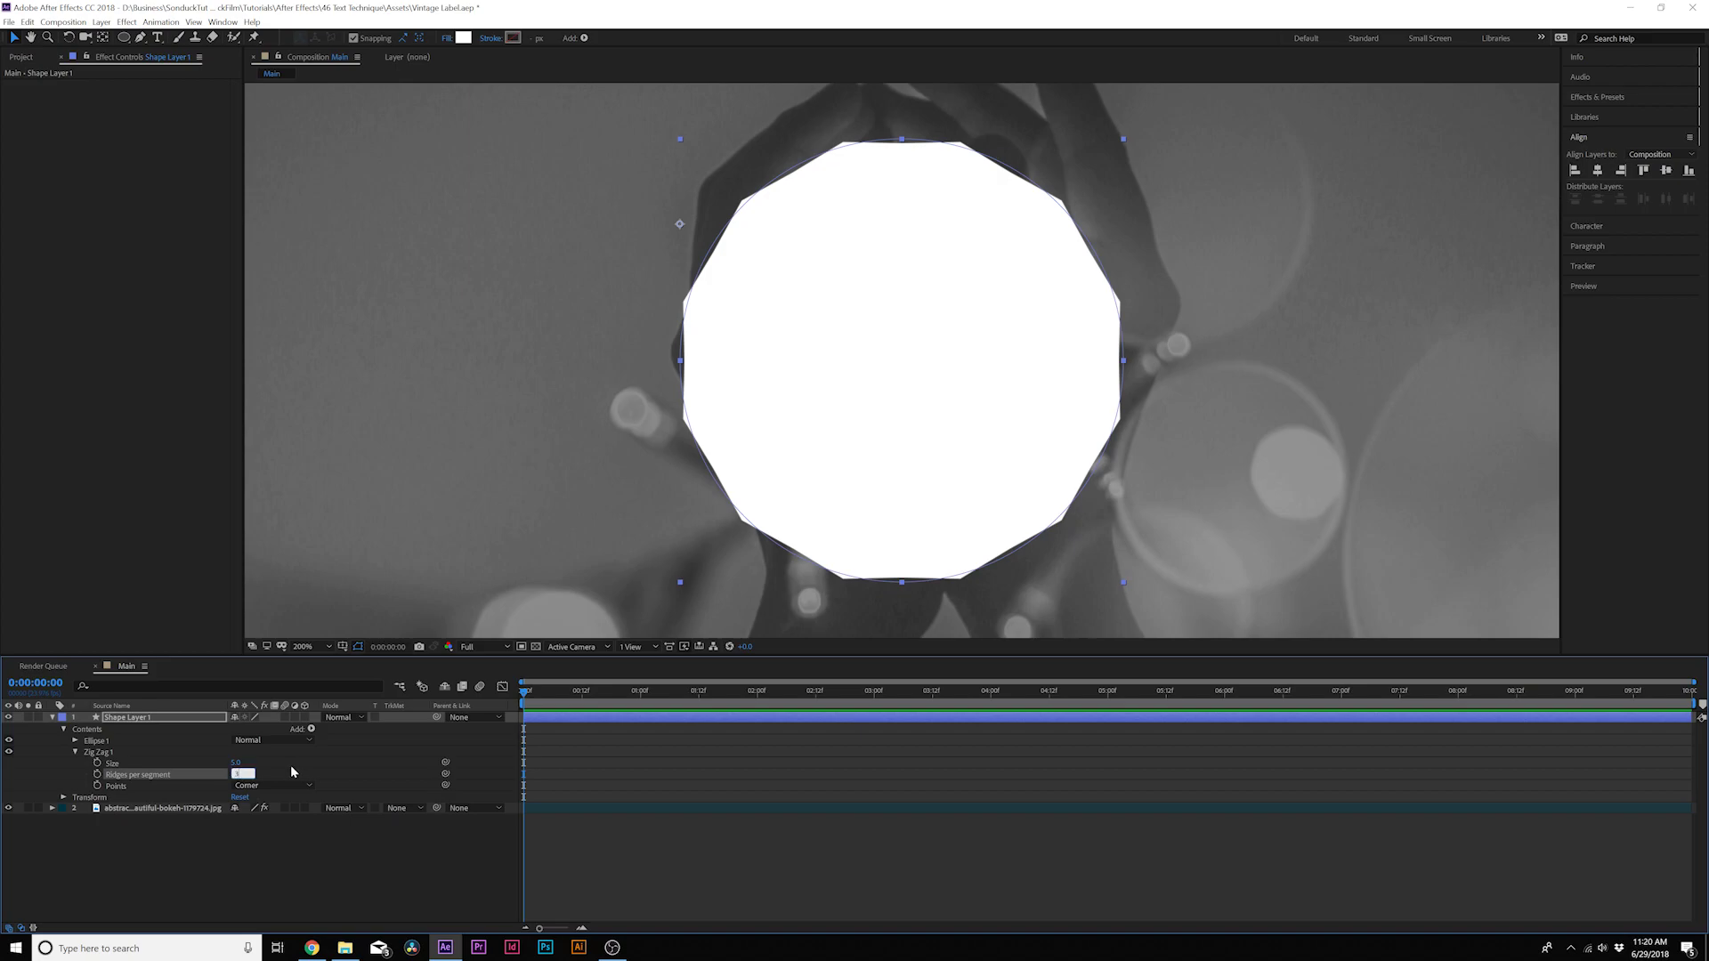
pyautogui.write('4')
pyautogui.press('Return')
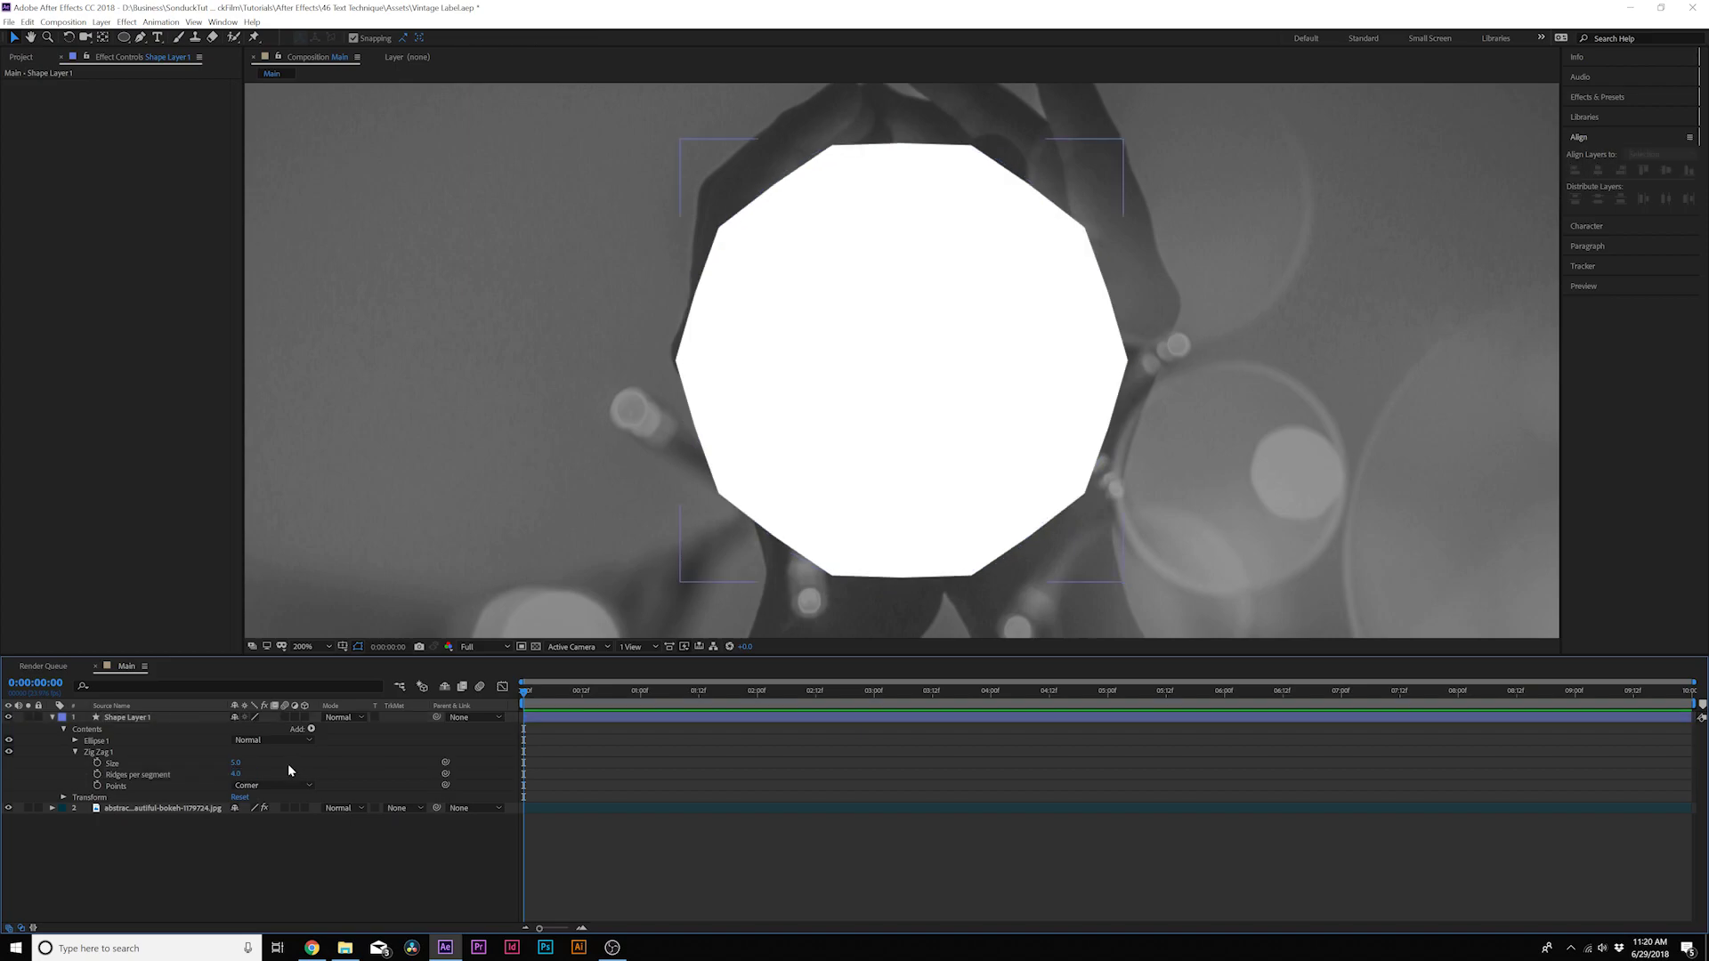
pyautogui.click(246, 786)
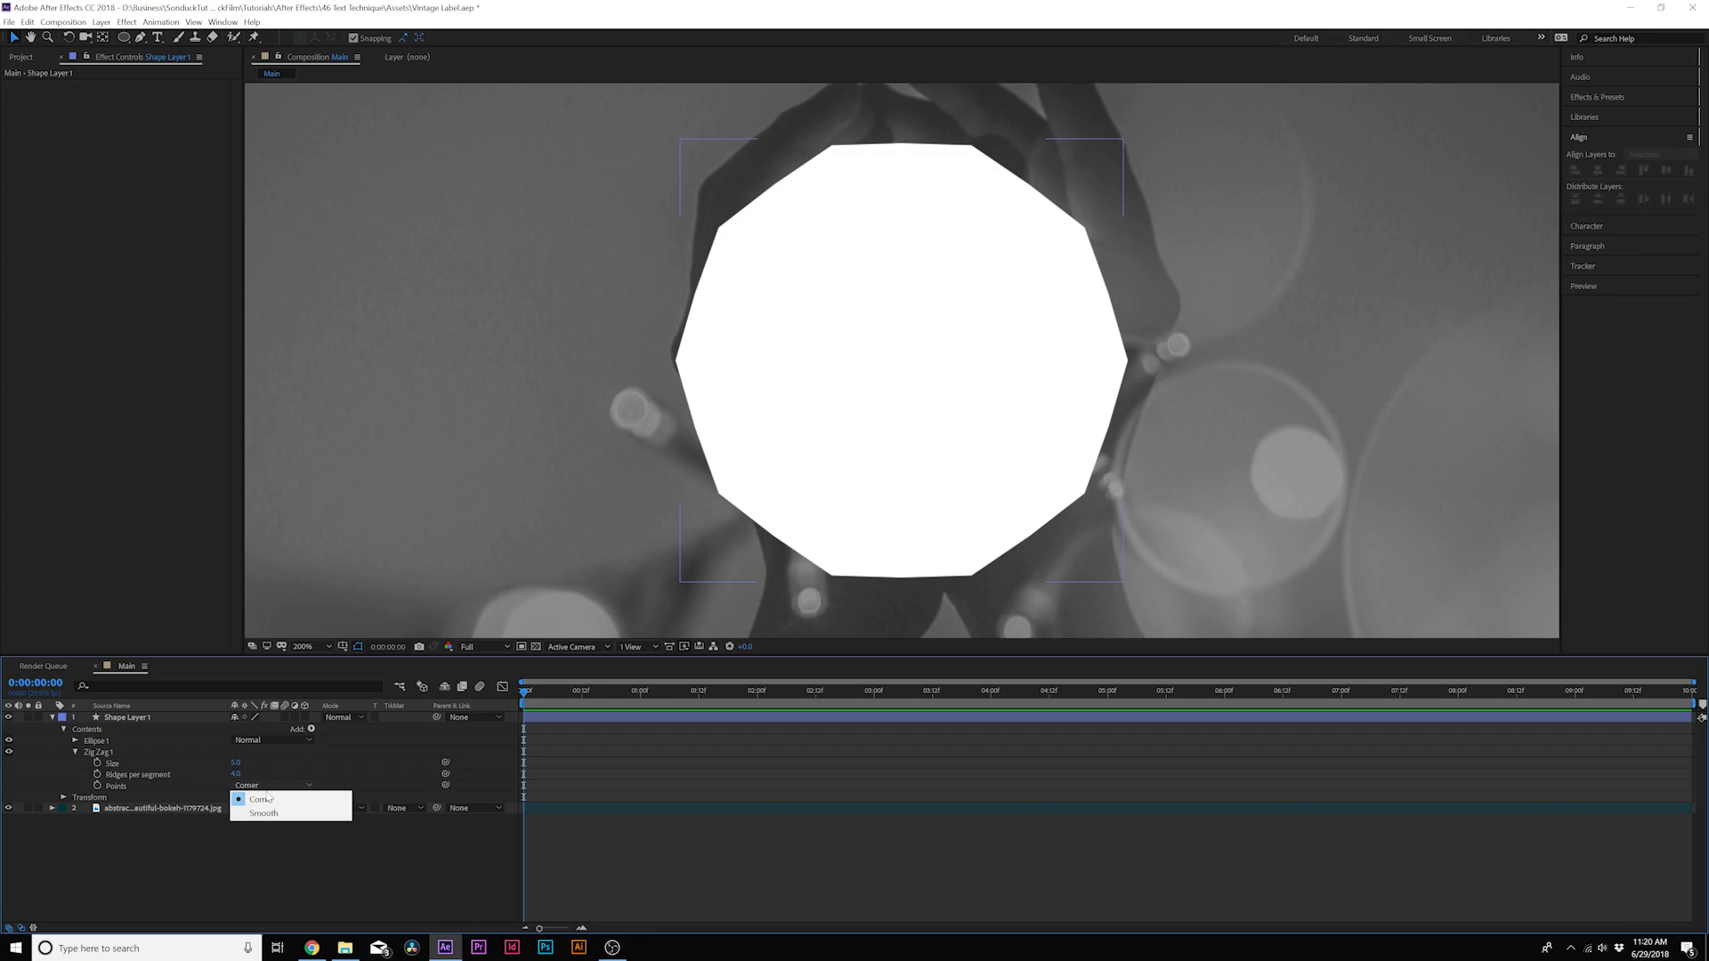
pyautogui.click(258, 815)
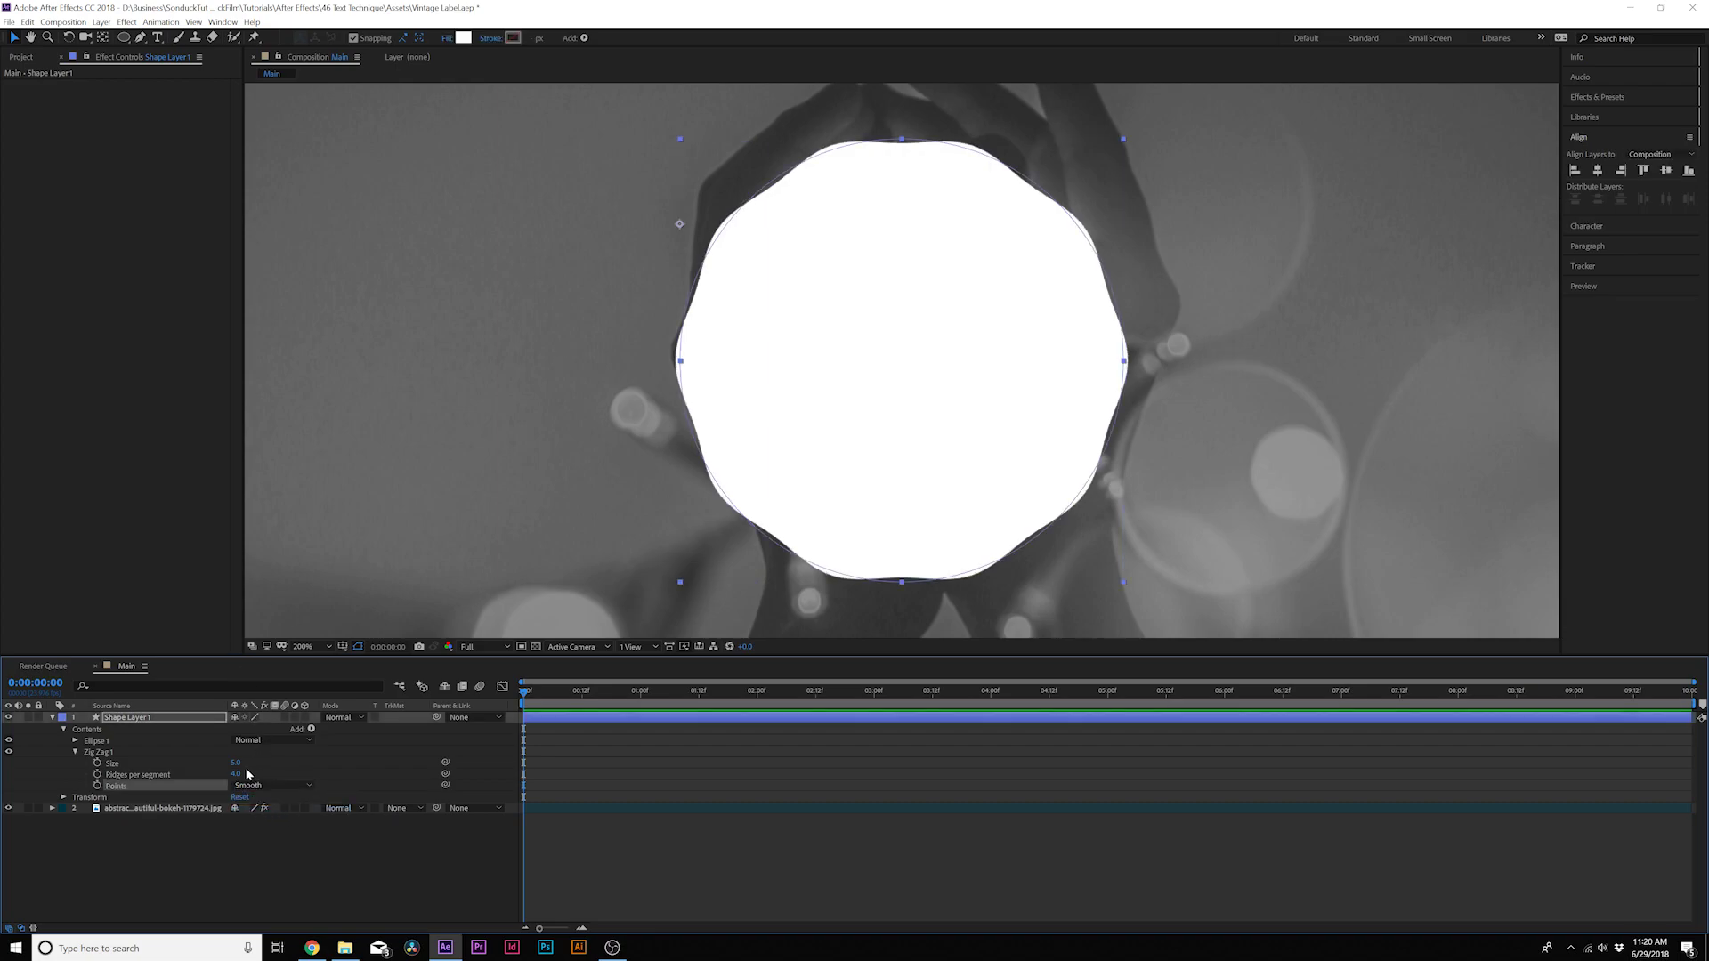
# - Raise the Zig Zag size to 23 and zoom back out to the full frame
pyautogui.moveTo(235, 763); pyautogui.dragTo(248, 763)
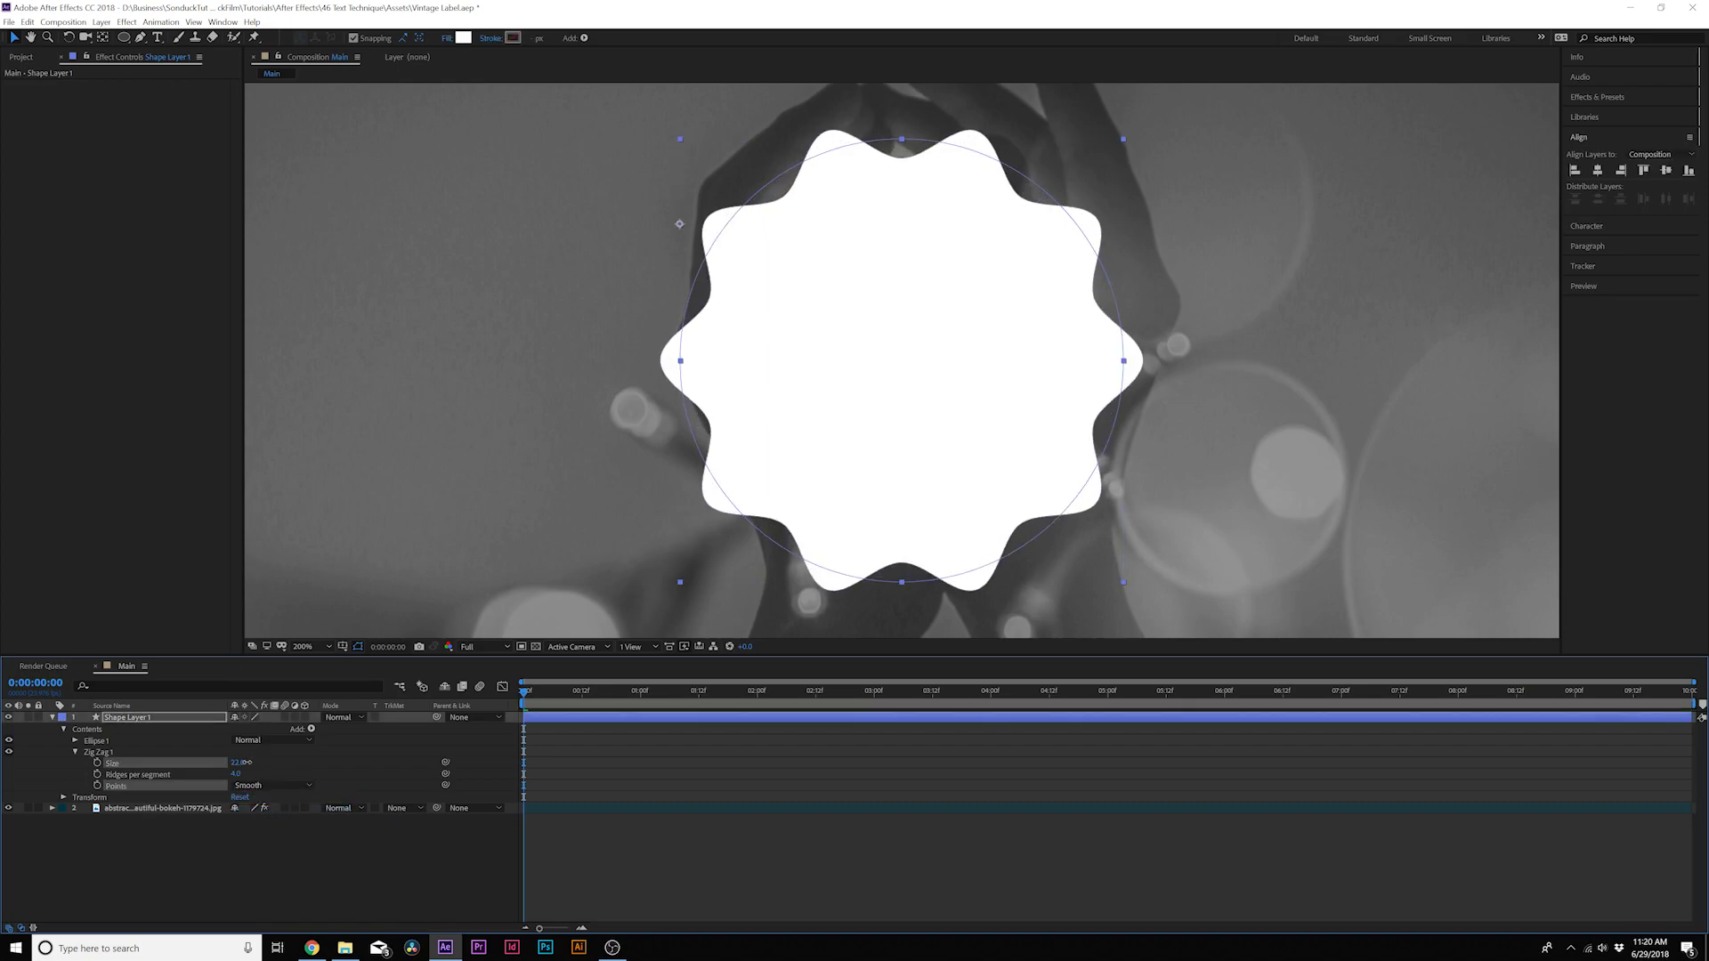
pyautogui.press('super+c')
pyautogui.click(393, 896)
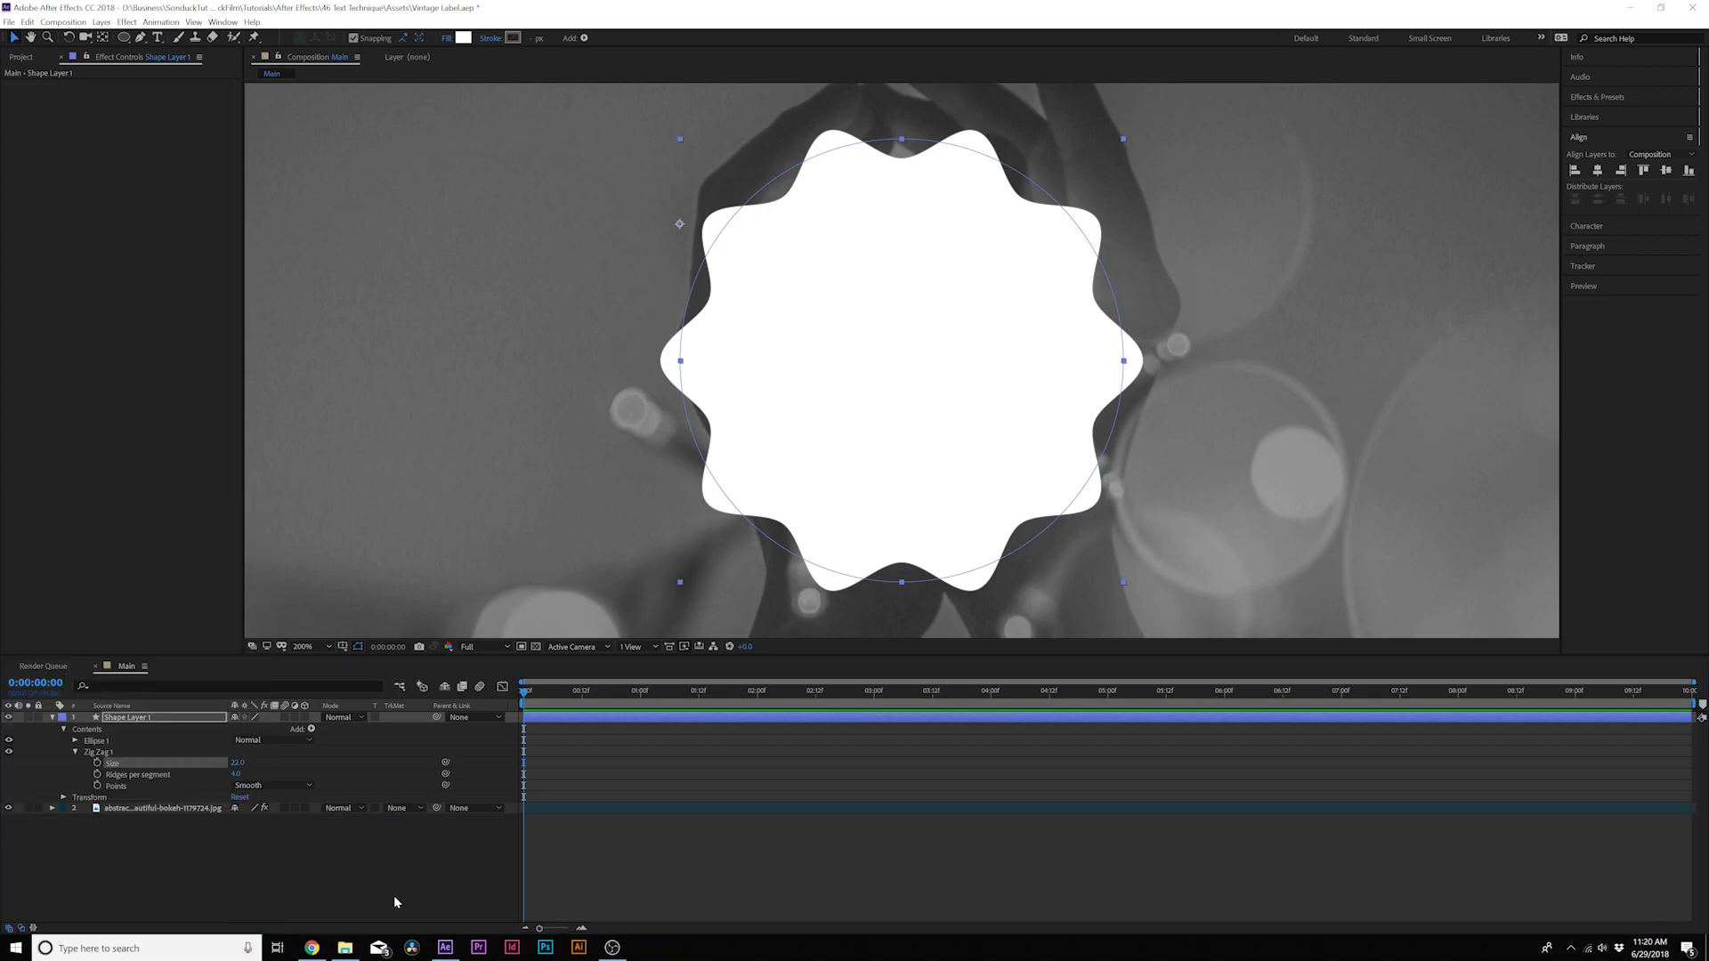
pyautogui.press(',')
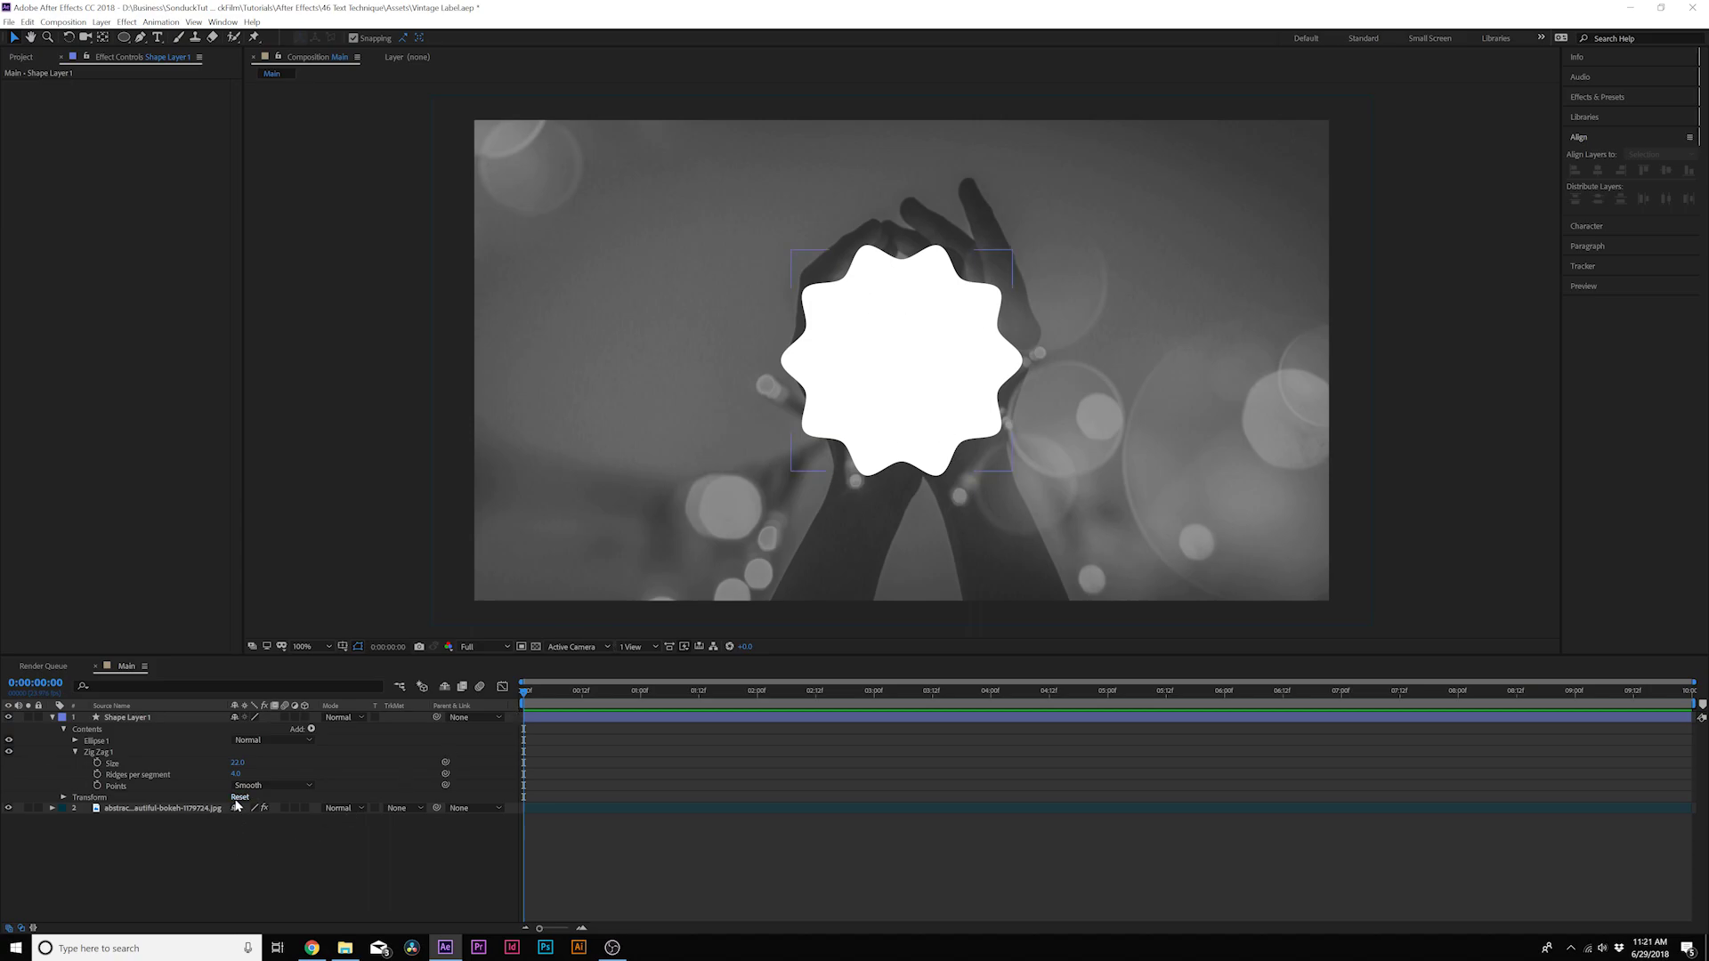
# - Duplicate Ellipse 1 as Ellipse 2 and move Zig Zag 1 into the Ellipse 1 group
pyautogui.click(75, 752)
pyautogui.click(92, 743)
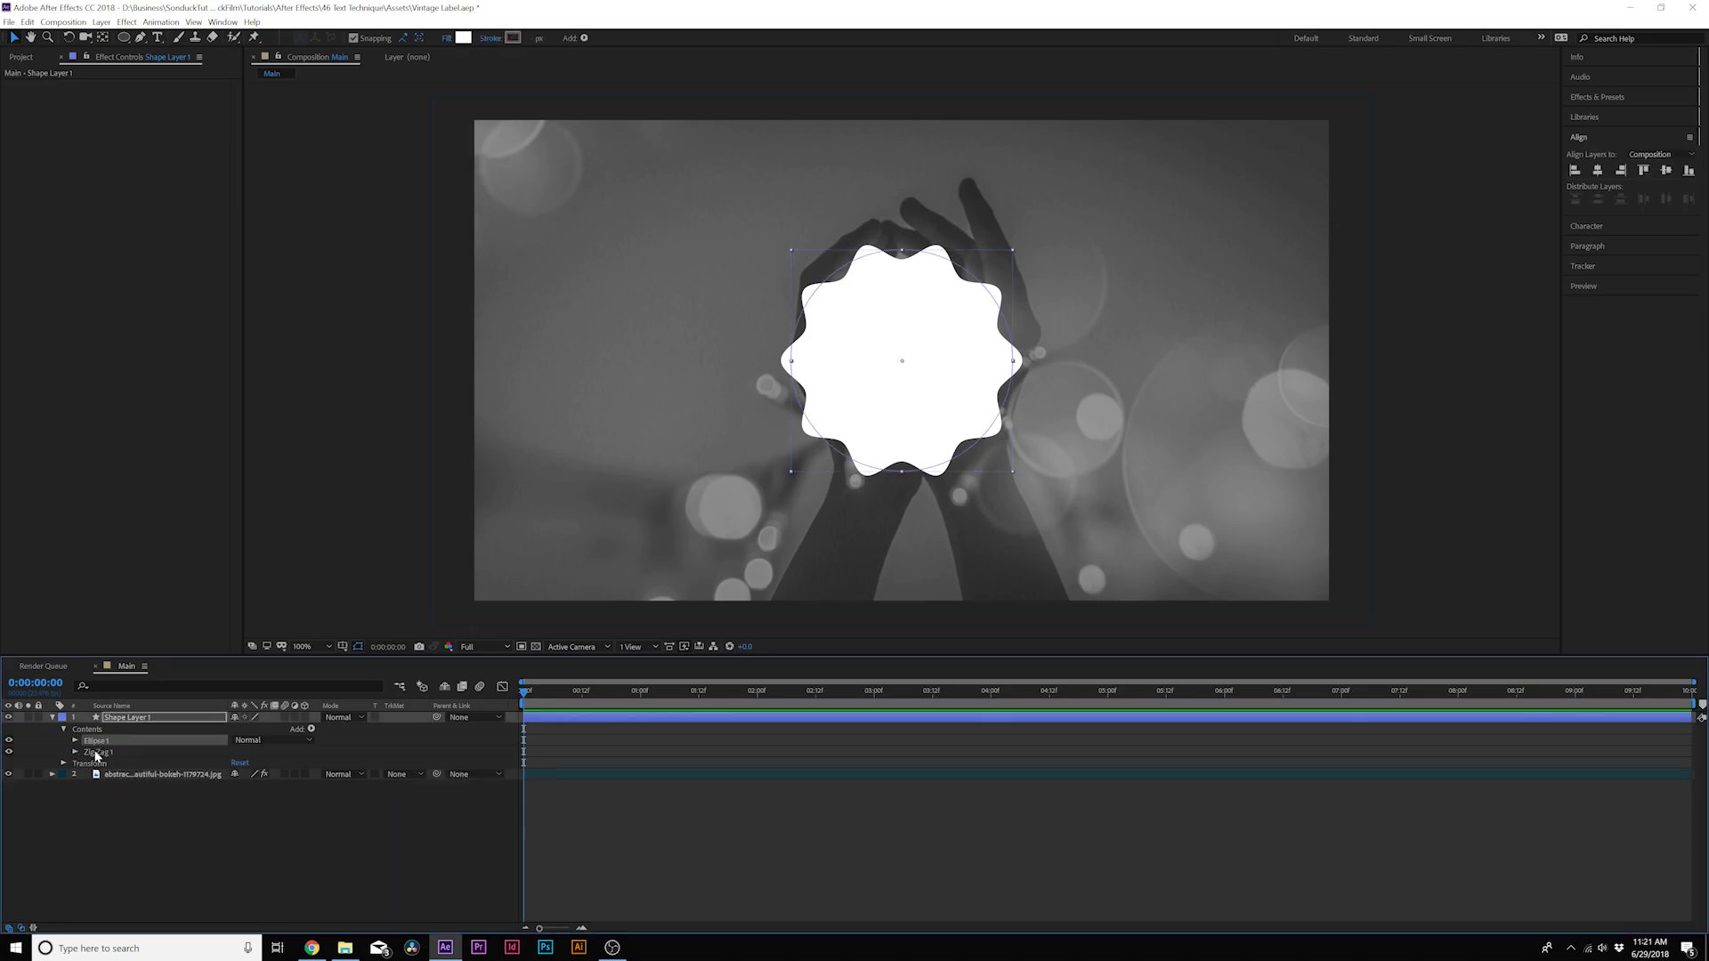
pyautogui.hotkey('ctrl', 'd')
pyautogui.moveTo(94, 768); pyautogui.dragTo(83, 757)
# - Shrink Ellipse 2's path size to 355×355
pyautogui.click(76, 752)
pyautogui.click(87, 764)
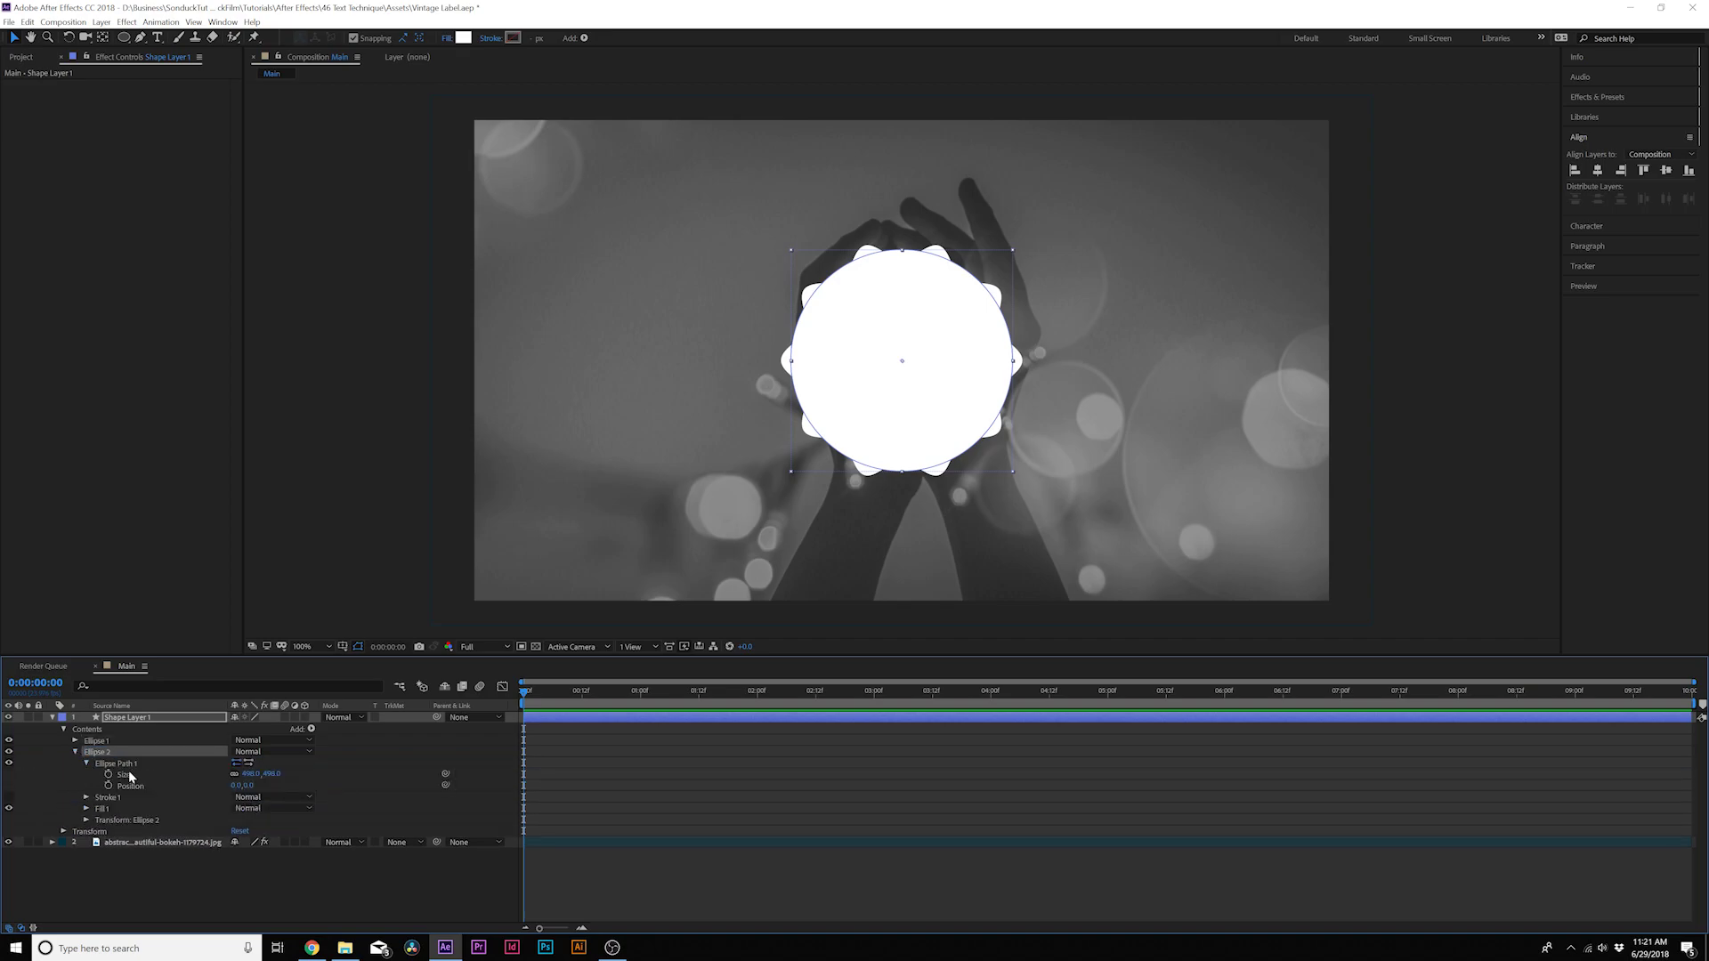
pyautogui.moveTo(249, 773); pyautogui.dragTo(200, 776)
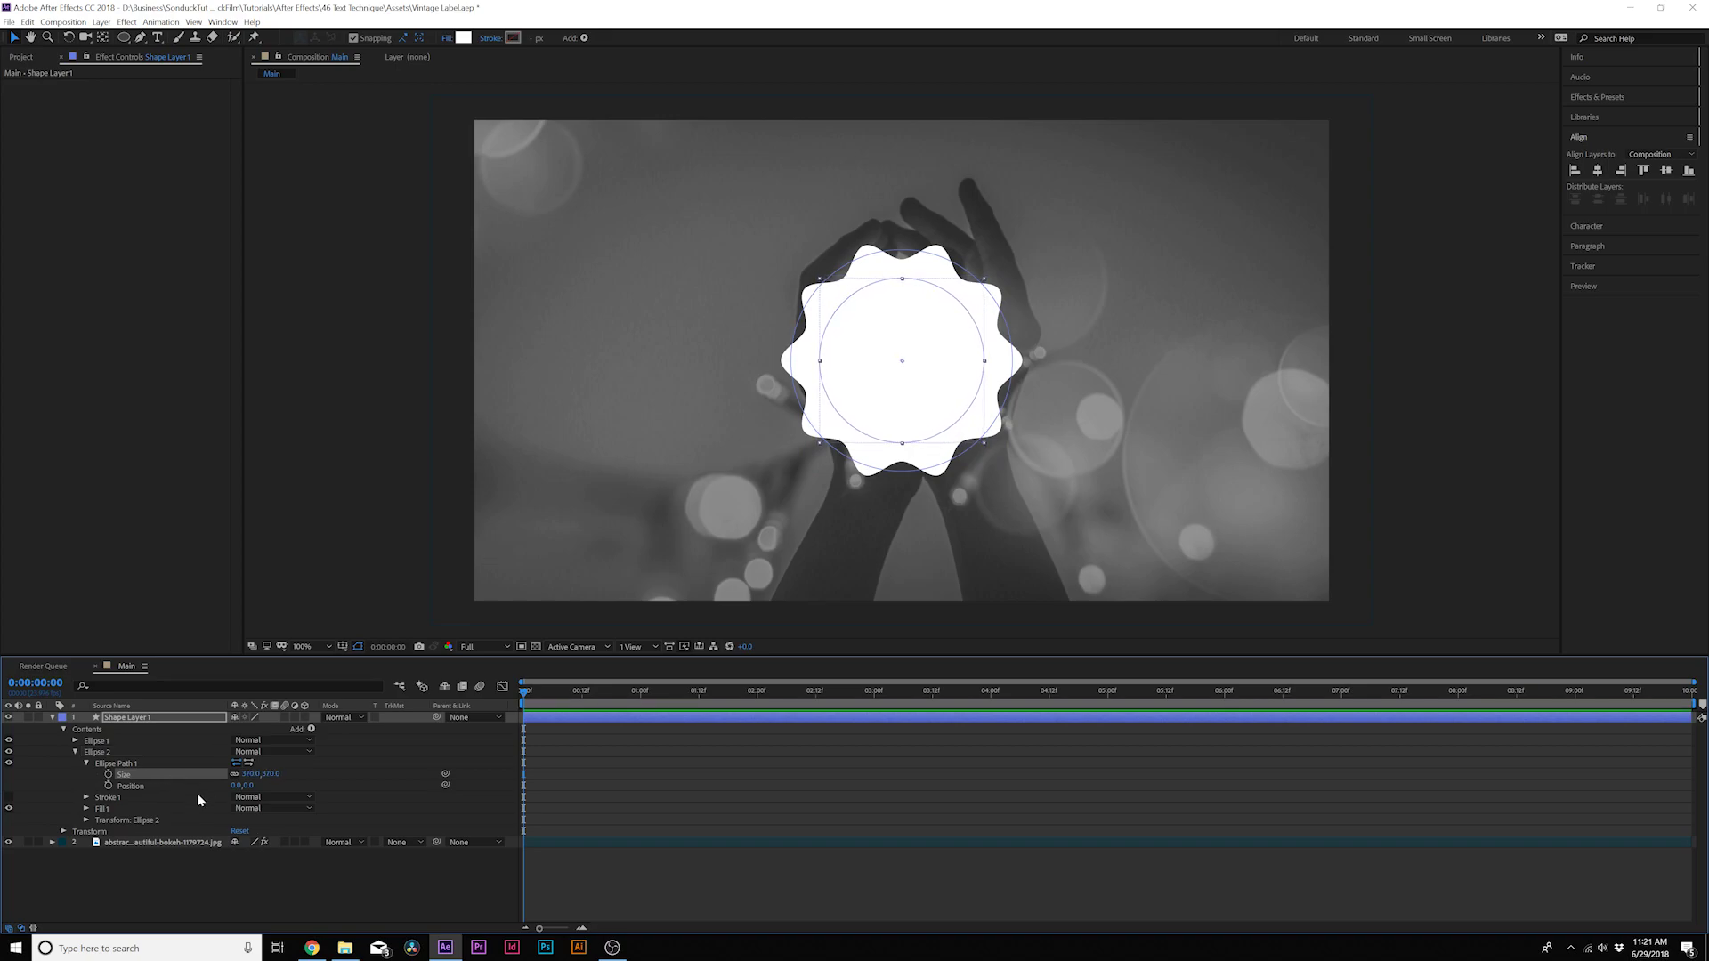
# - Toggle the outer wavy shape and inner circle visibility to compare, then collapse Ellipse 2
pyautogui.click(10, 741)
pyautogui.click(10, 742)
pyautogui.click(10, 741)
pyautogui.click(10, 741)
pyautogui.click(8, 753)
pyautogui.click(9, 753)
pyautogui.click(74, 753)
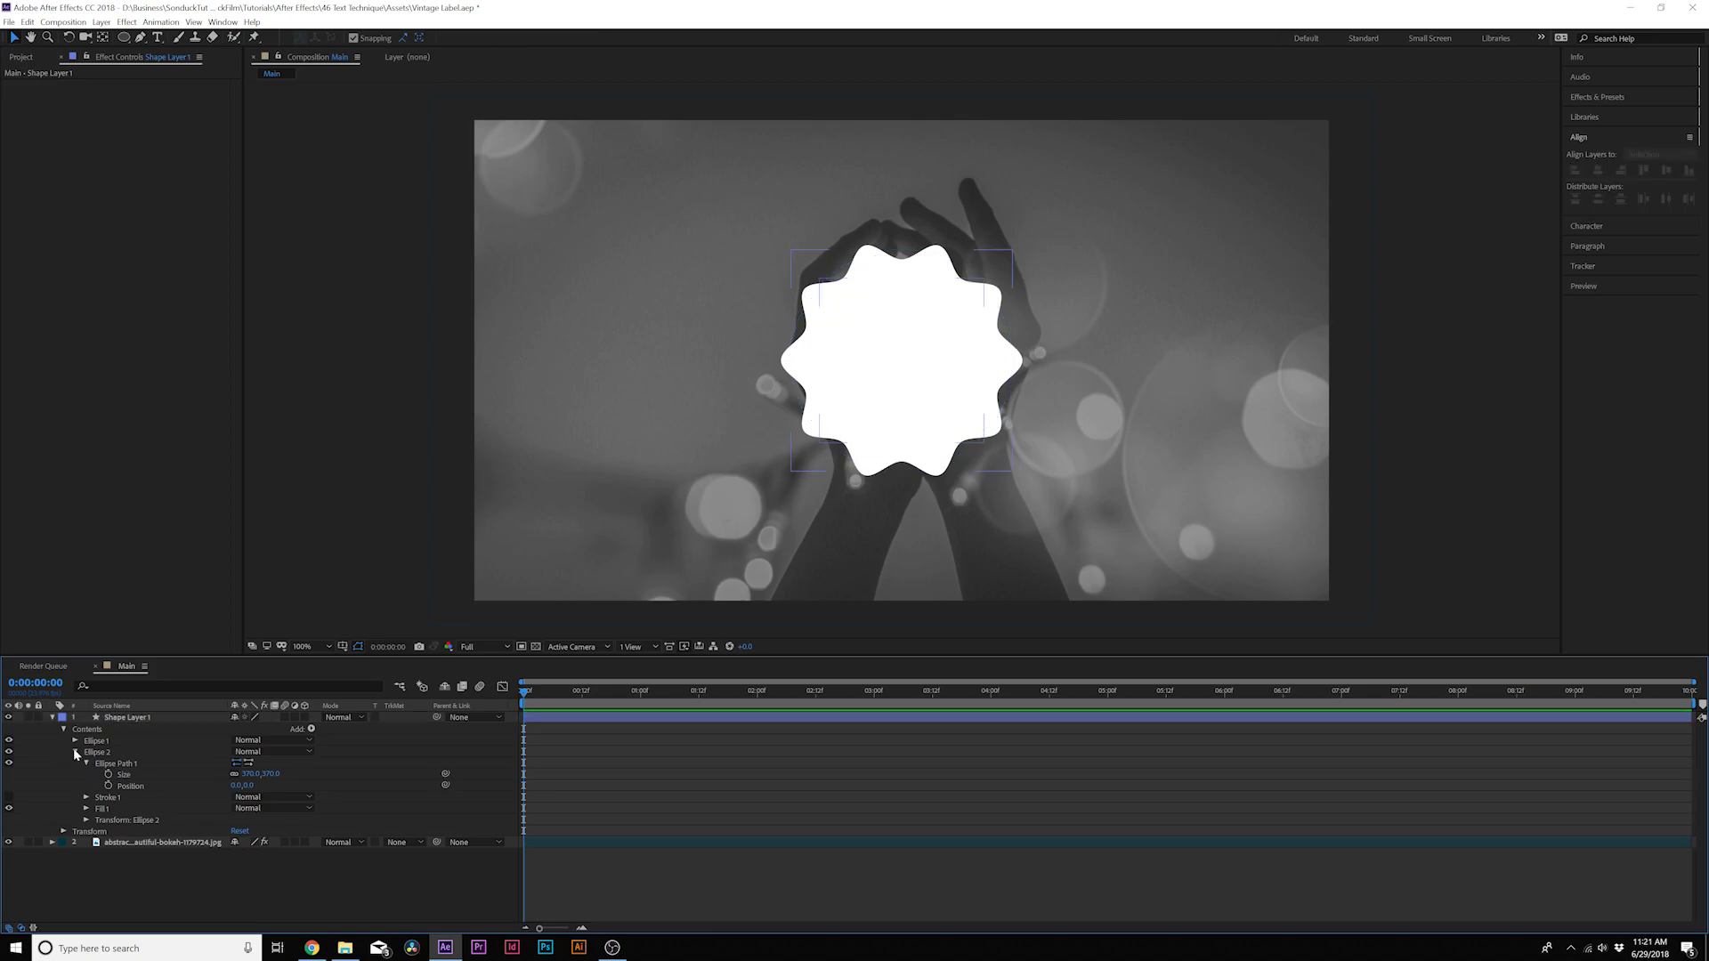
# - Add Merge Paths to the shape layer with mode set to Subtract
pyautogui.click(312, 729)
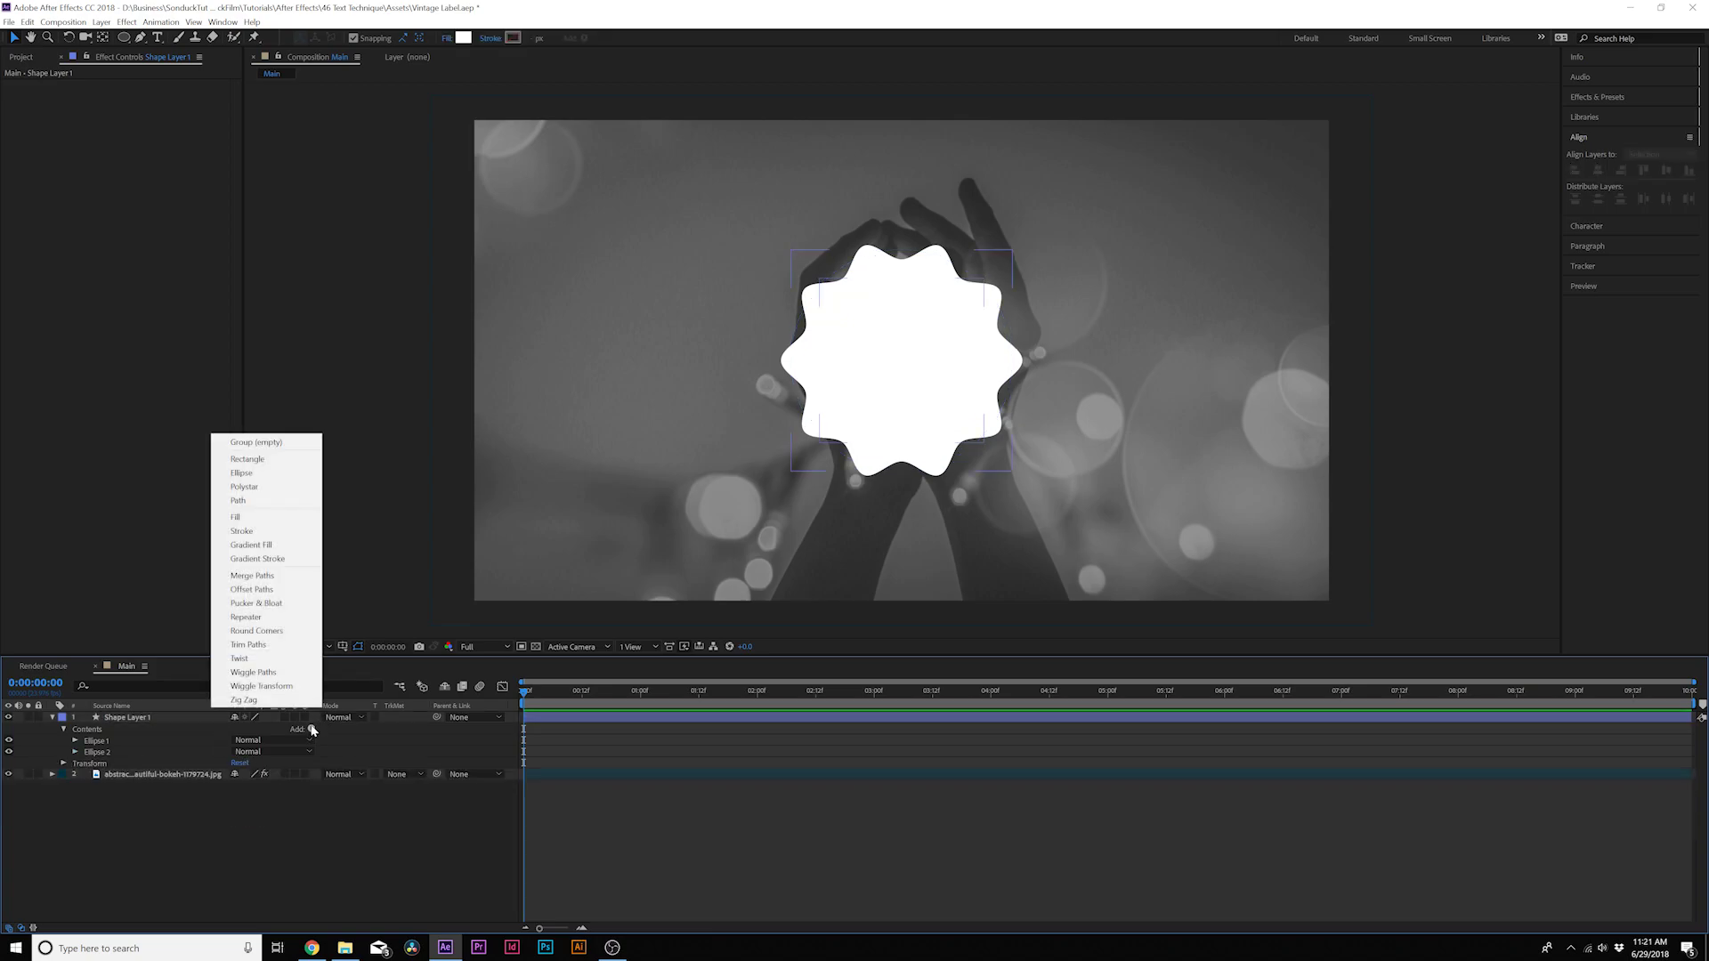
pyautogui.click(253, 576)
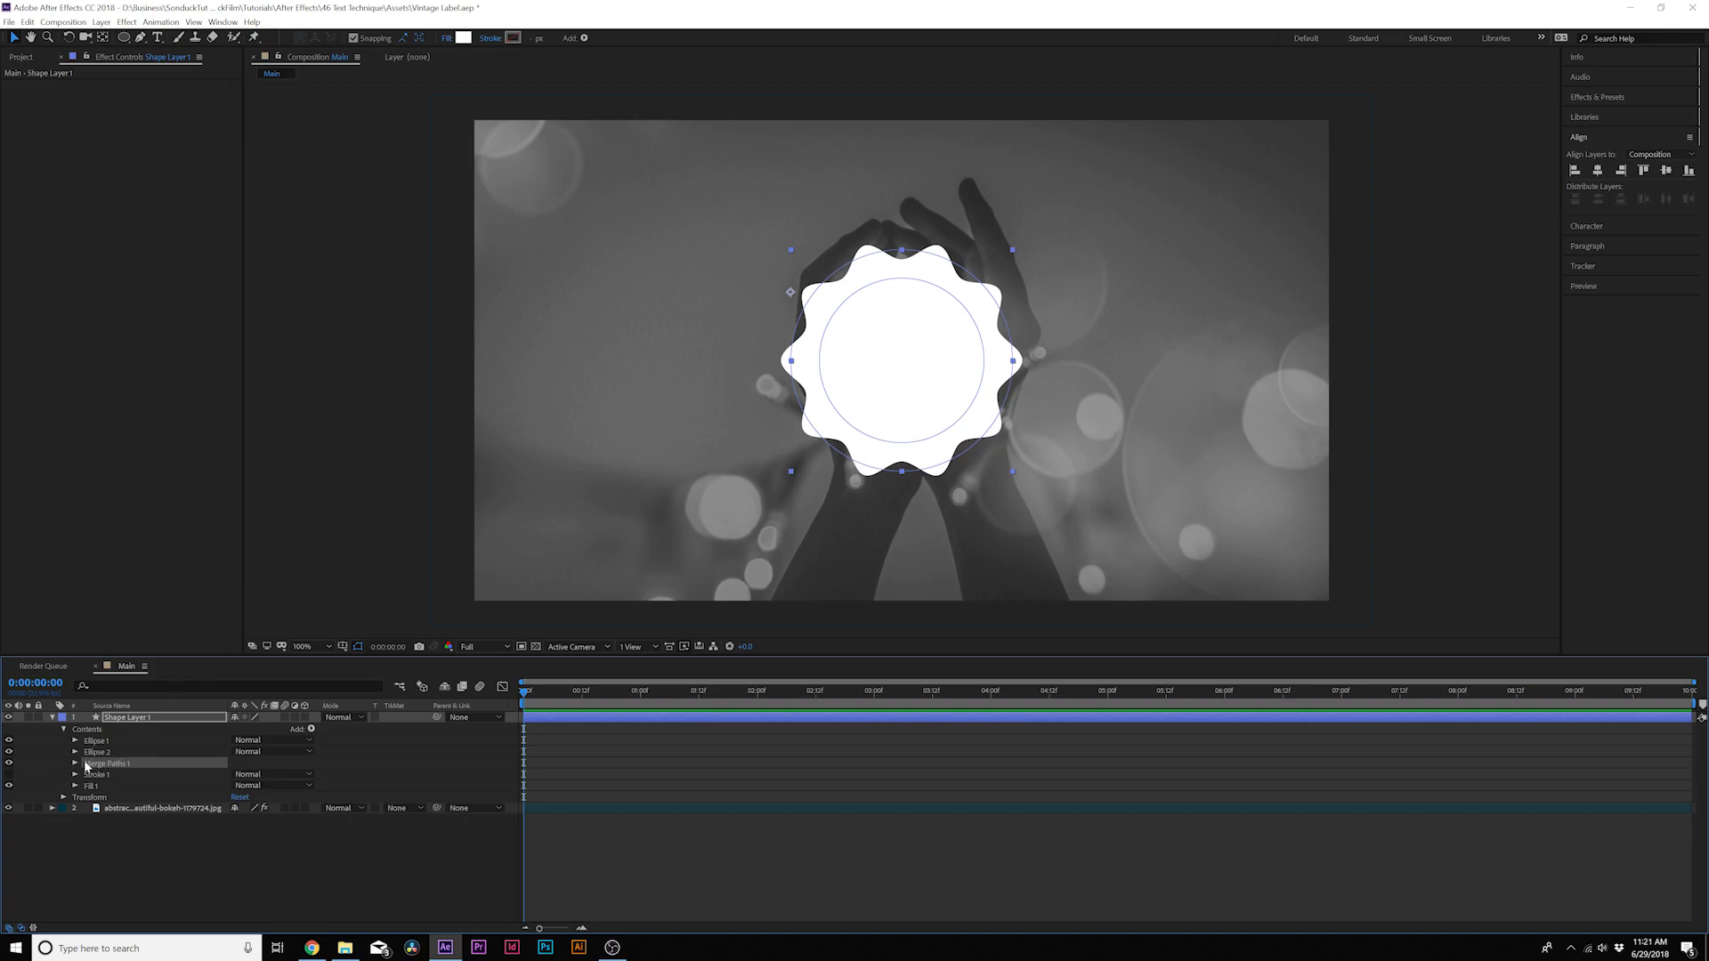
pyautogui.click(75, 764)
pyautogui.click(246, 776)
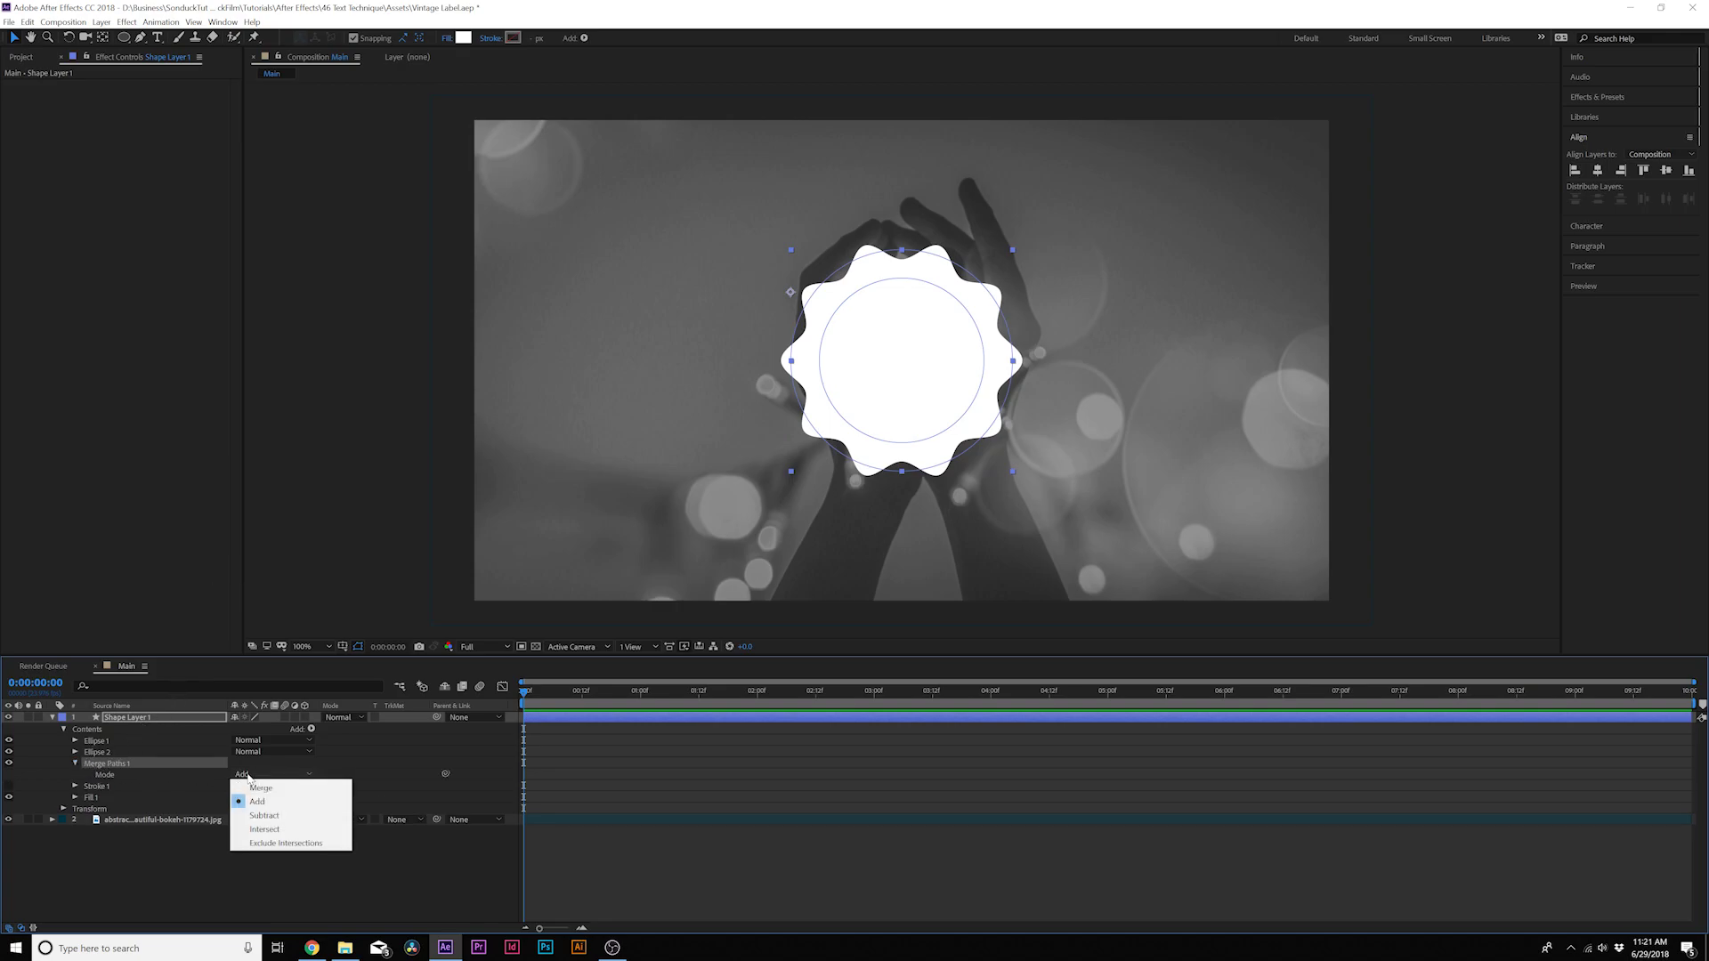
pyautogui.click(250, 816)
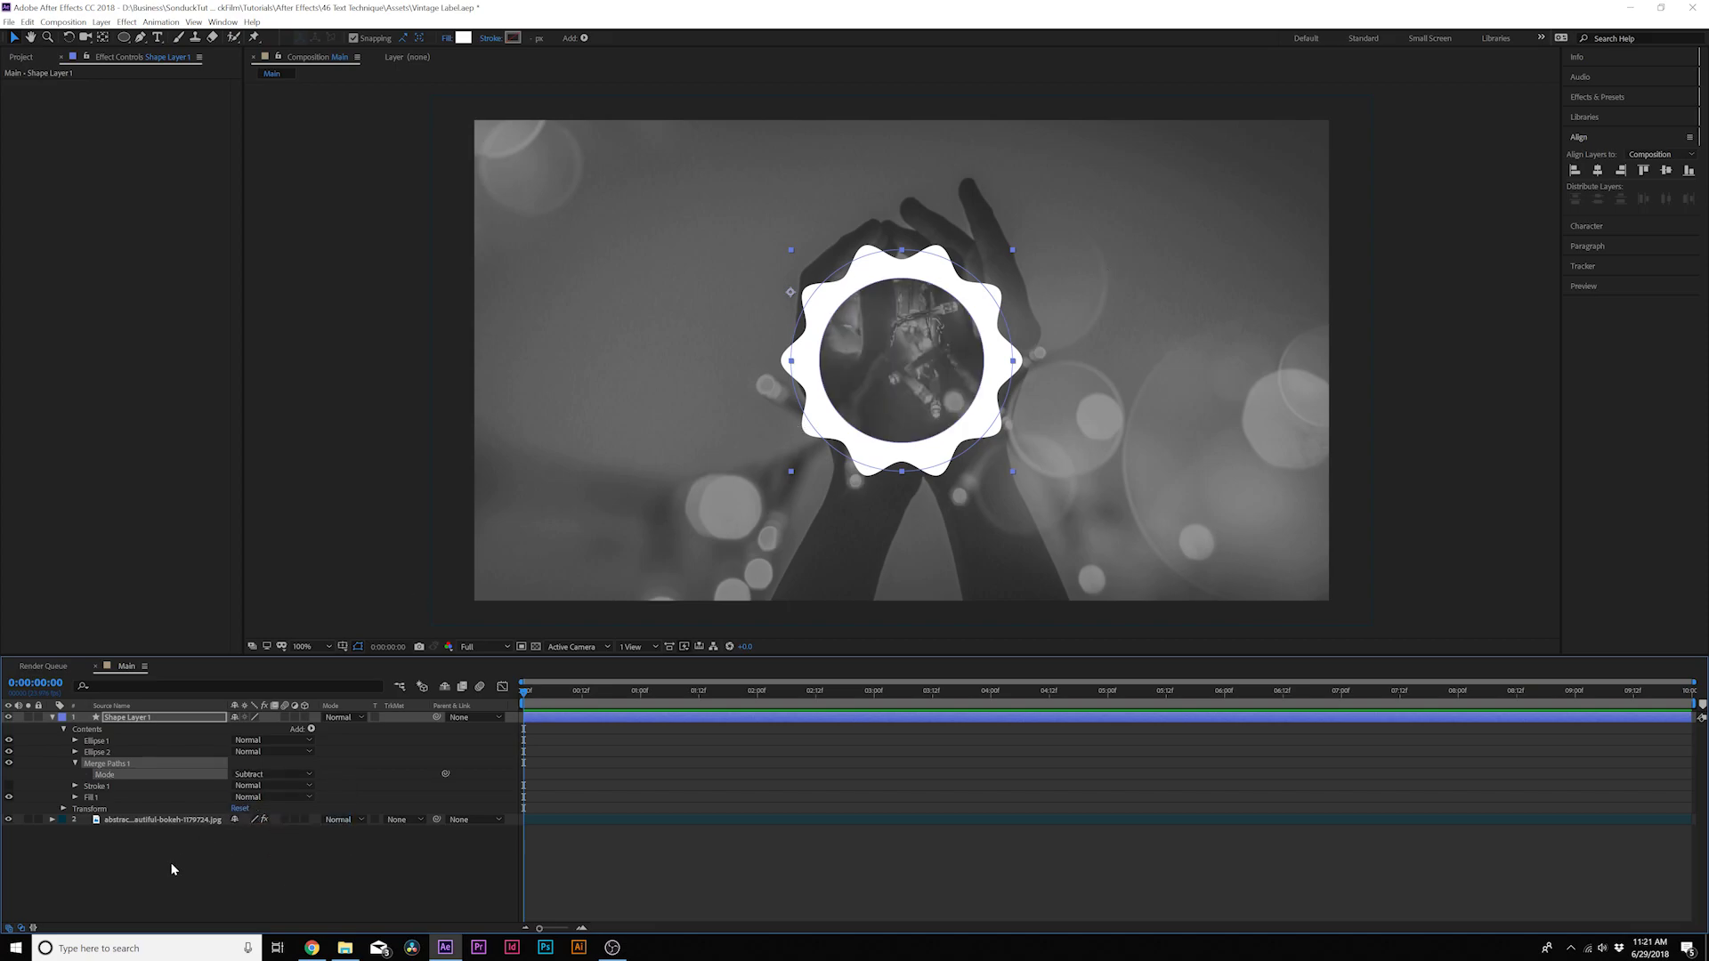
# - Check the Ellipse 1, Ellipse 2 and Merge Paths groups, then collapse and deselect
pyautogui.click(99, 743)
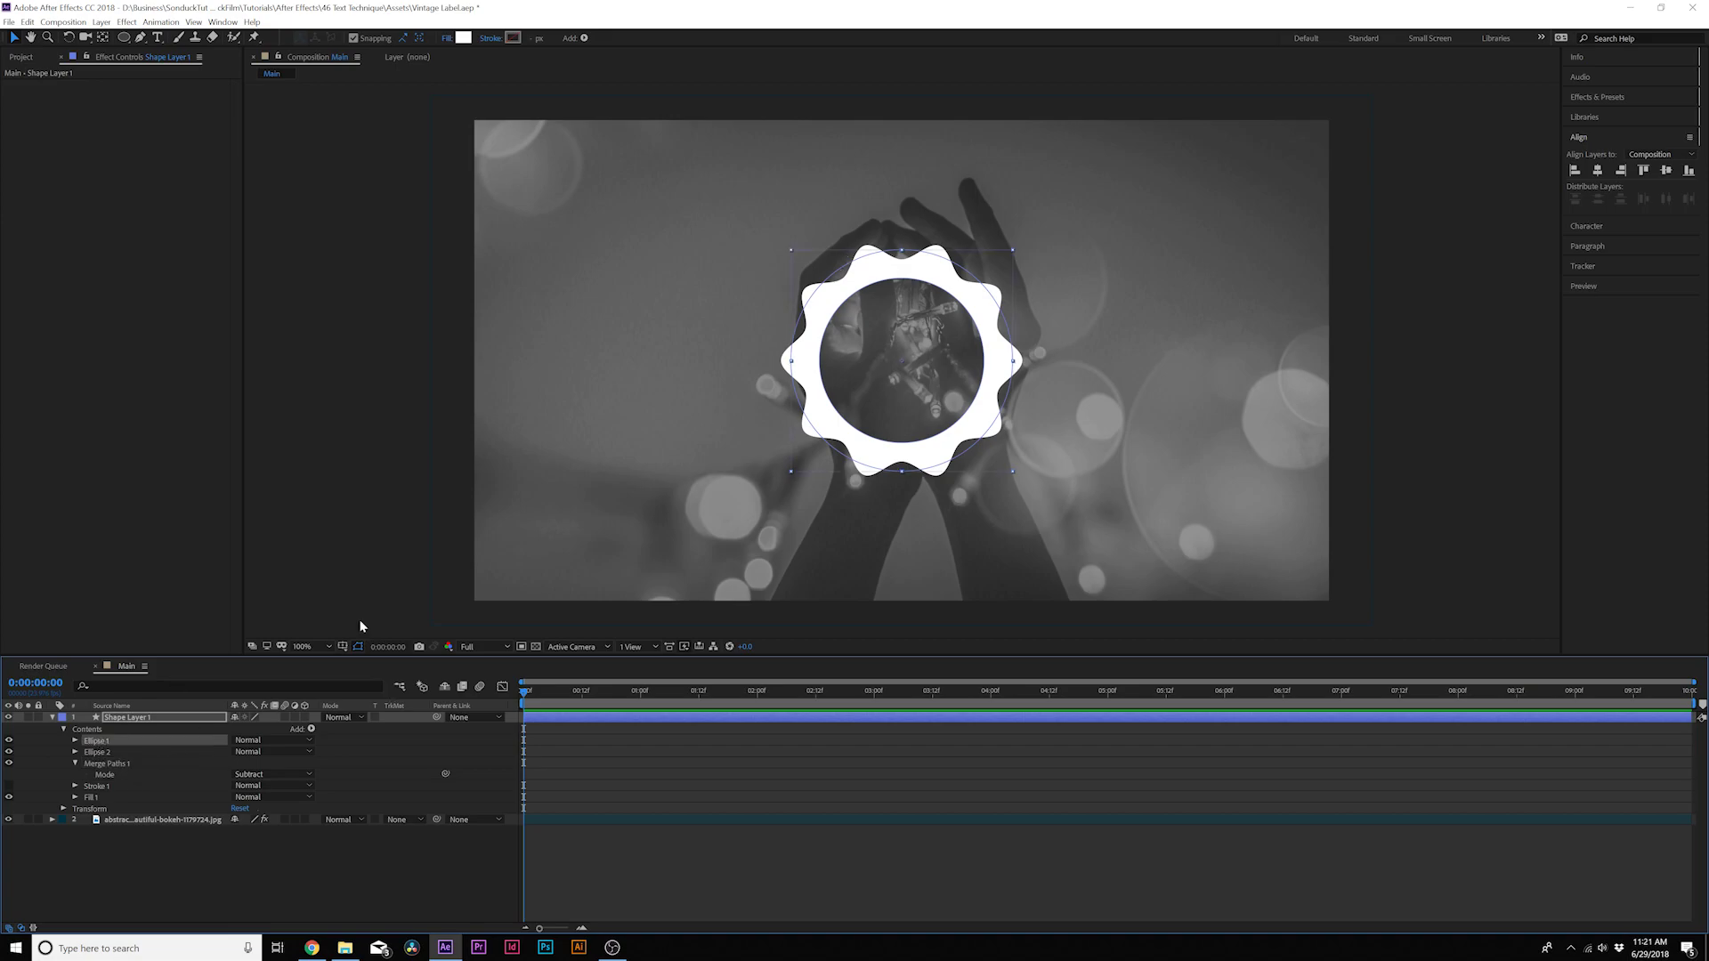
pyautogui.click(100, 753)
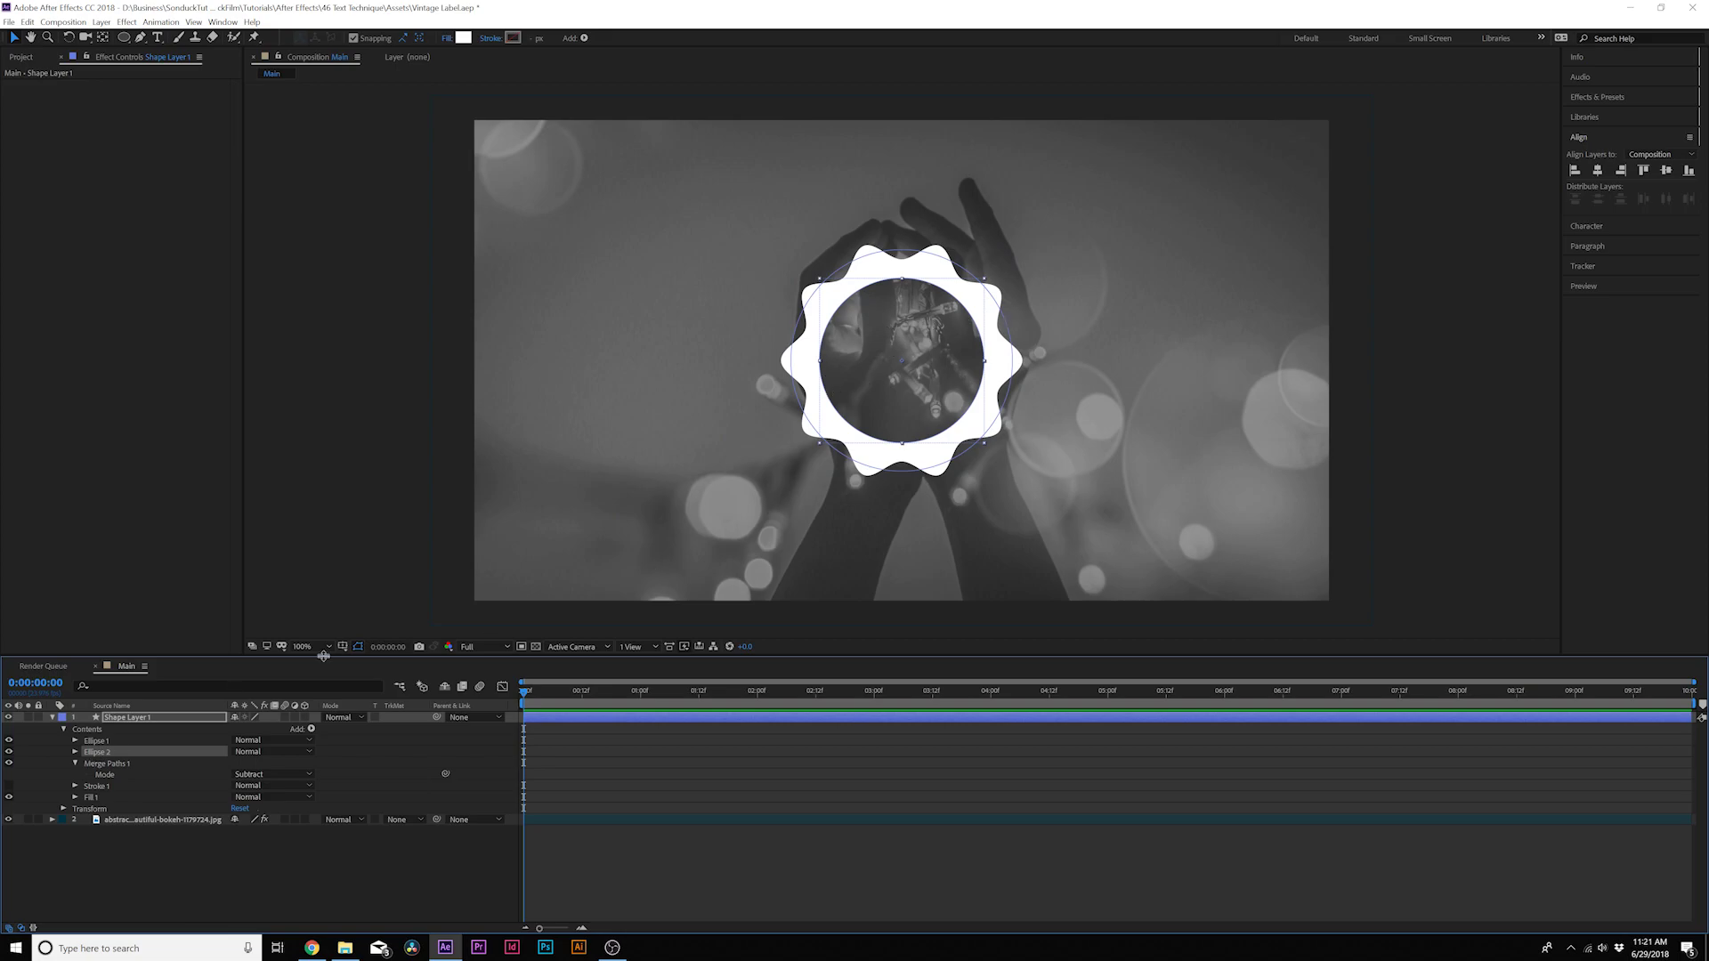
pyautogui.click(105, 763)
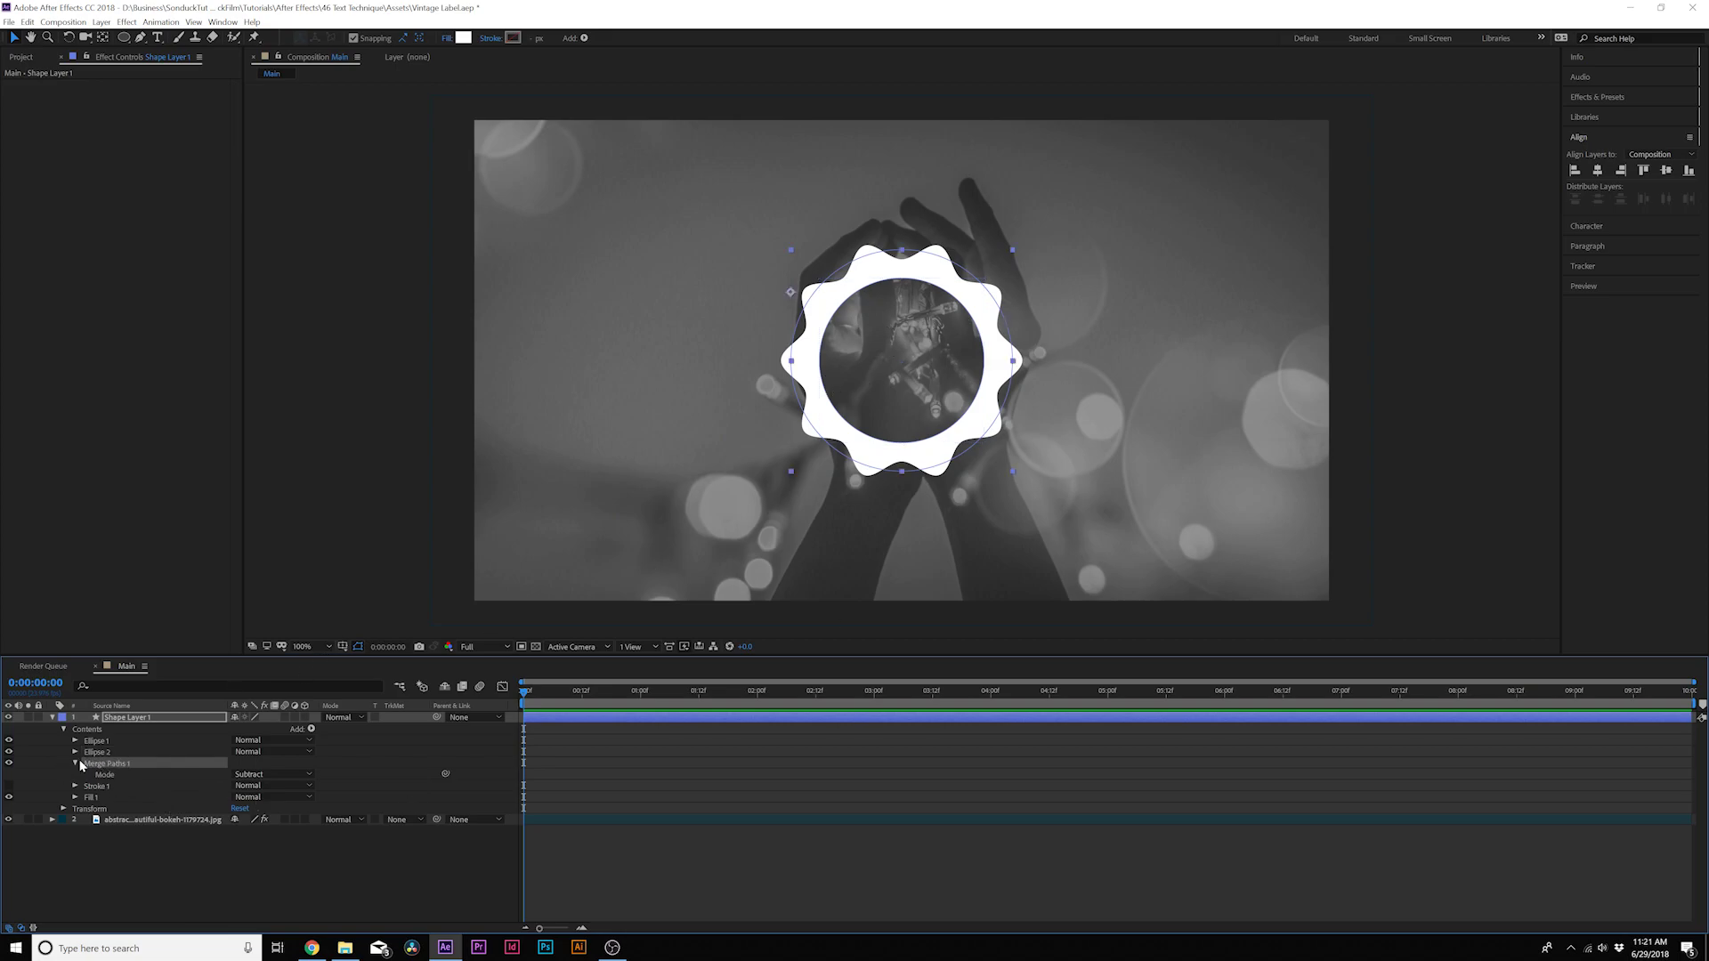
pyautogui.click(75, 762)
pyautogui.hotkey('ctrl', 'shift', 'a')
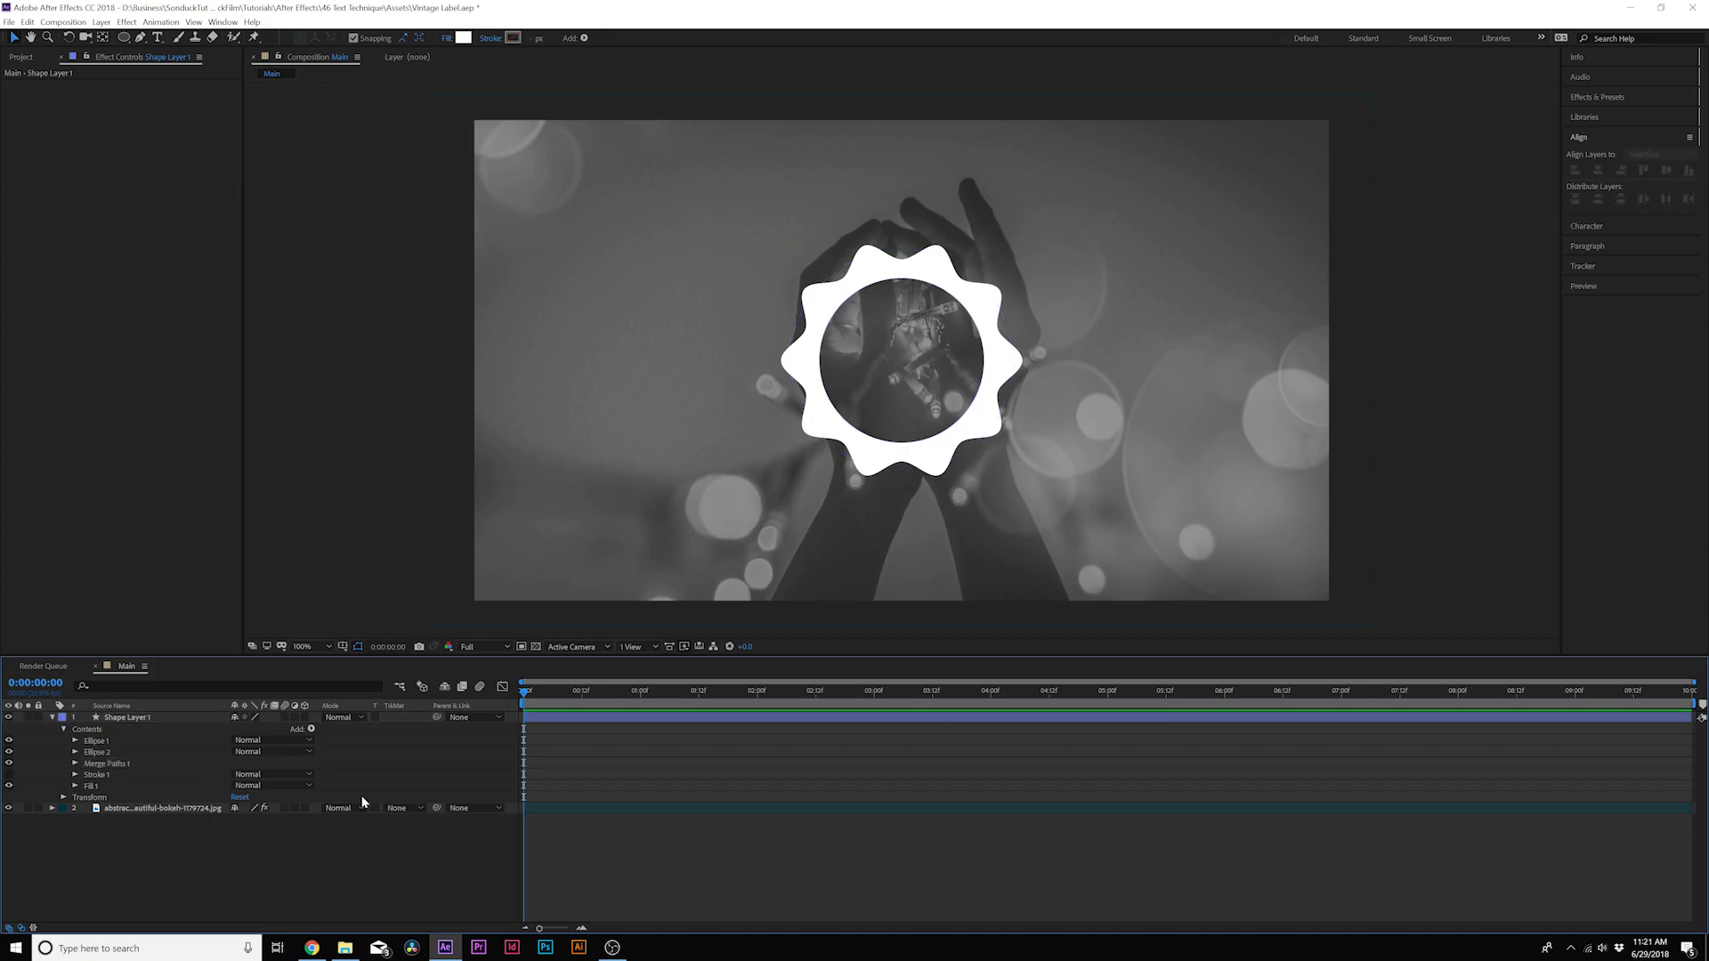
# - Enlarge the Ellipse 2 hole to about 421 px for a thinner ring
pyautogui.click(100, 774)
pyautogui.click(85, 752)
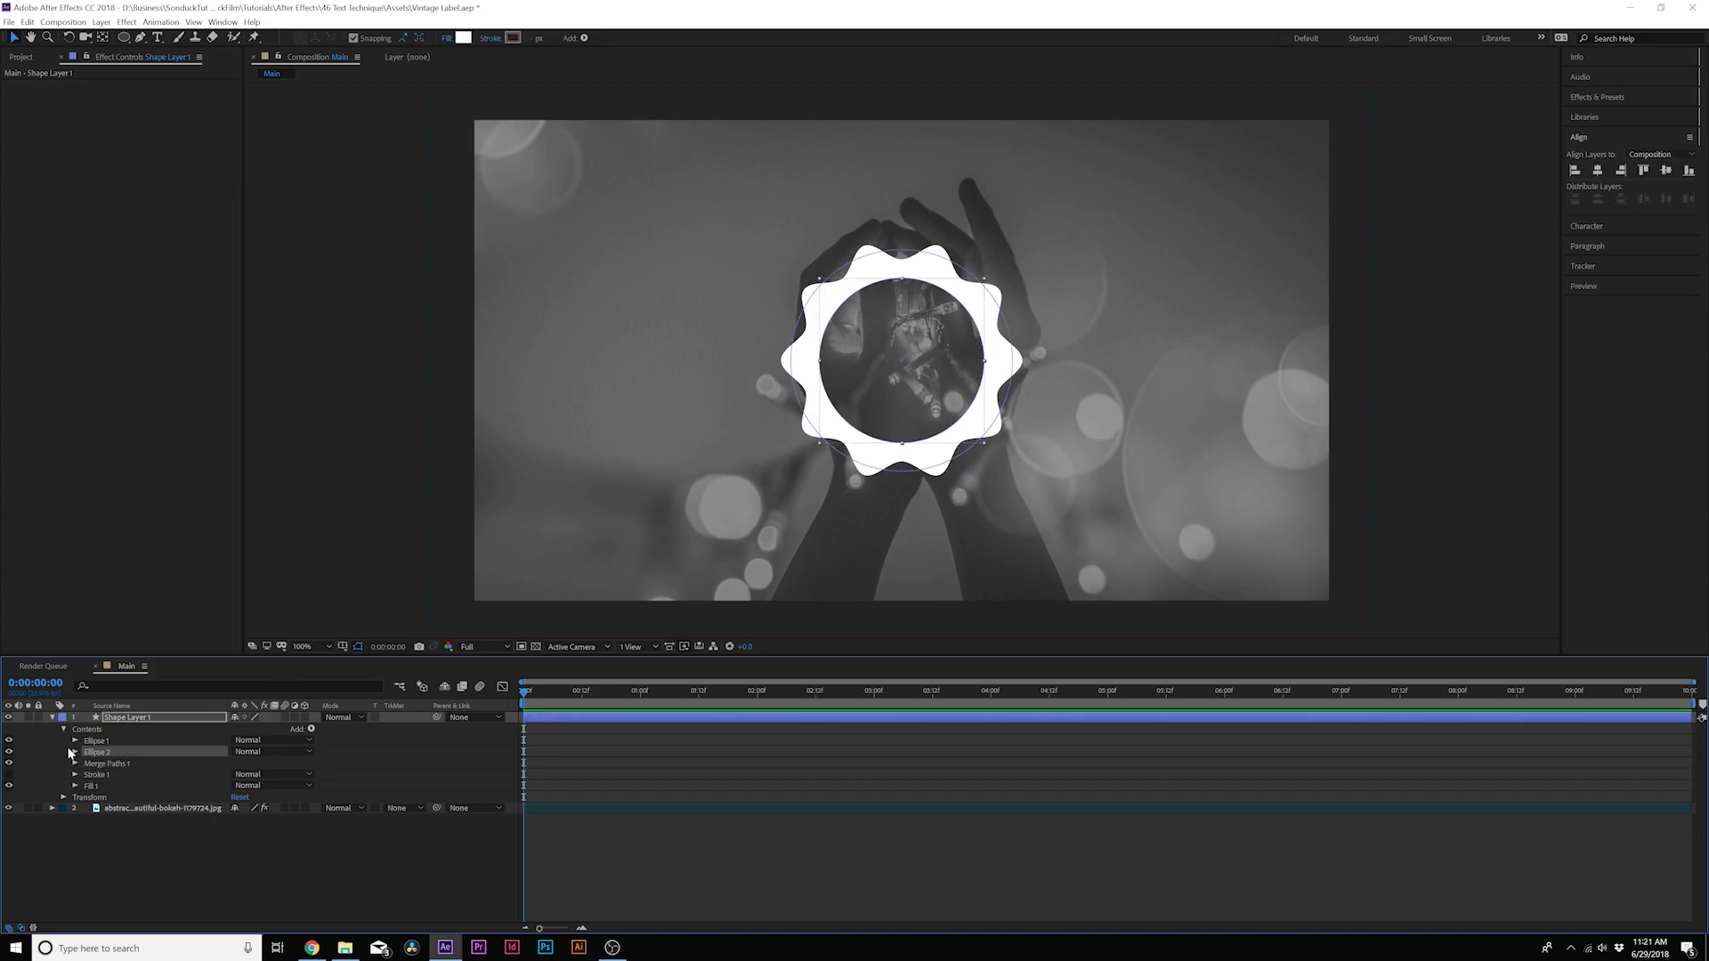
pyautogui.click(75, 752)
pyautogui.moveTo(252, 774); pyautogui.dragTo(287, 778)
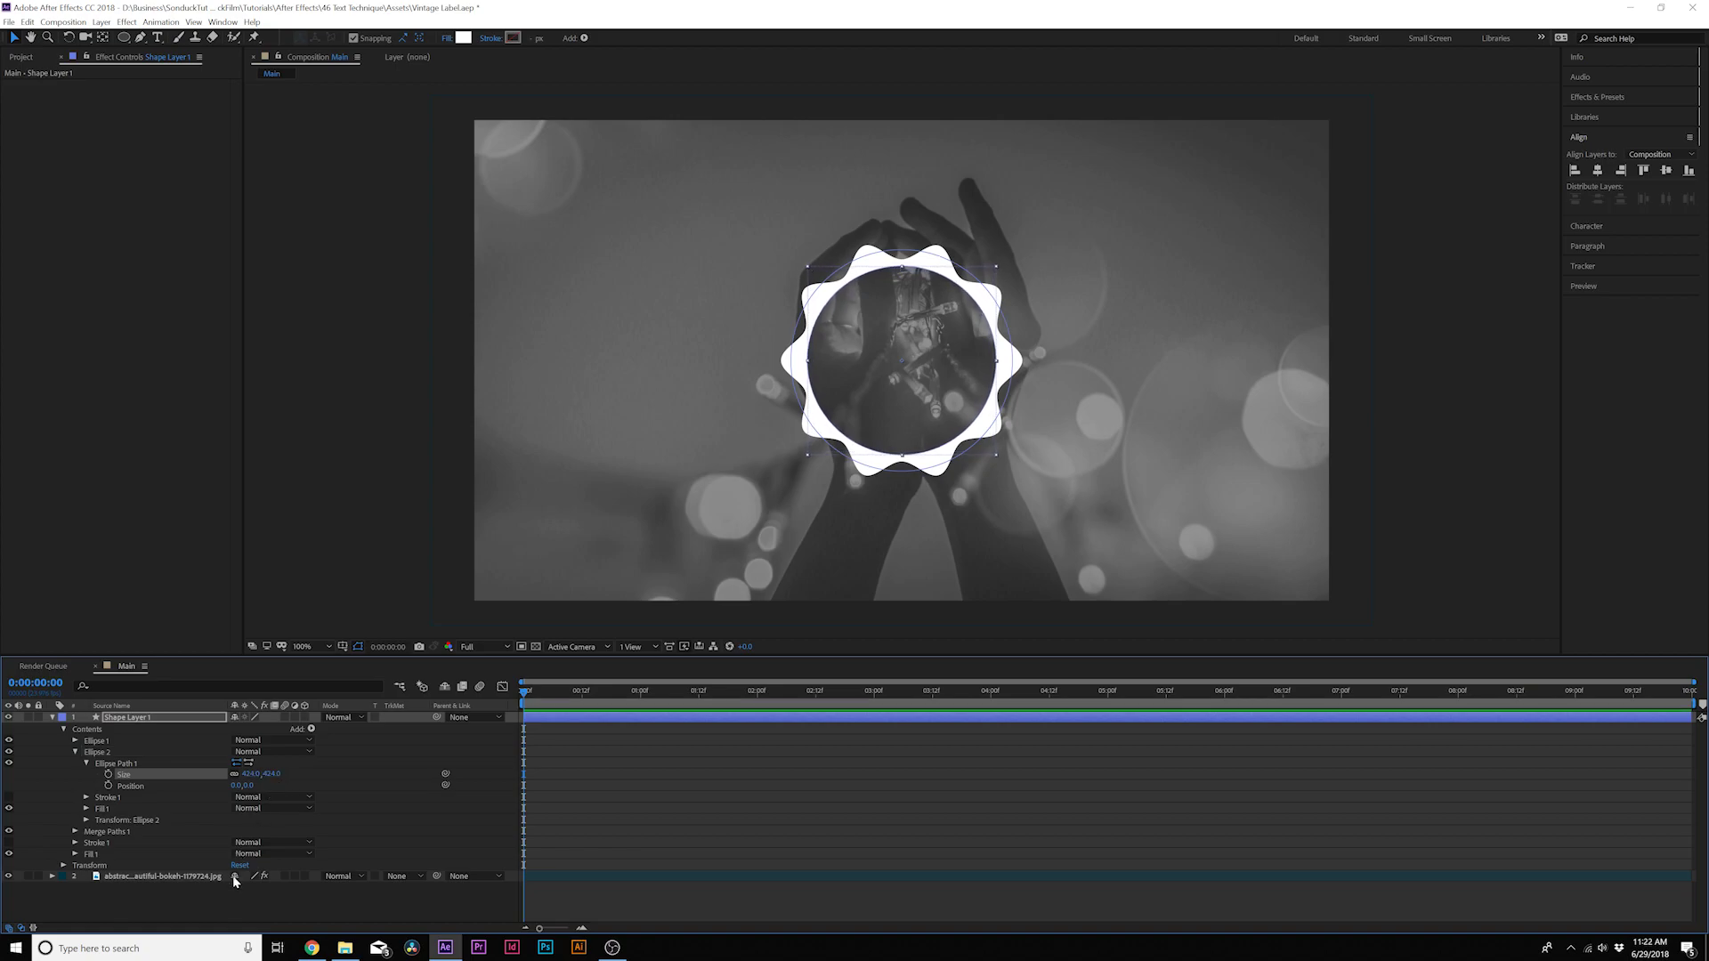
pyautogui.click(266, 829)
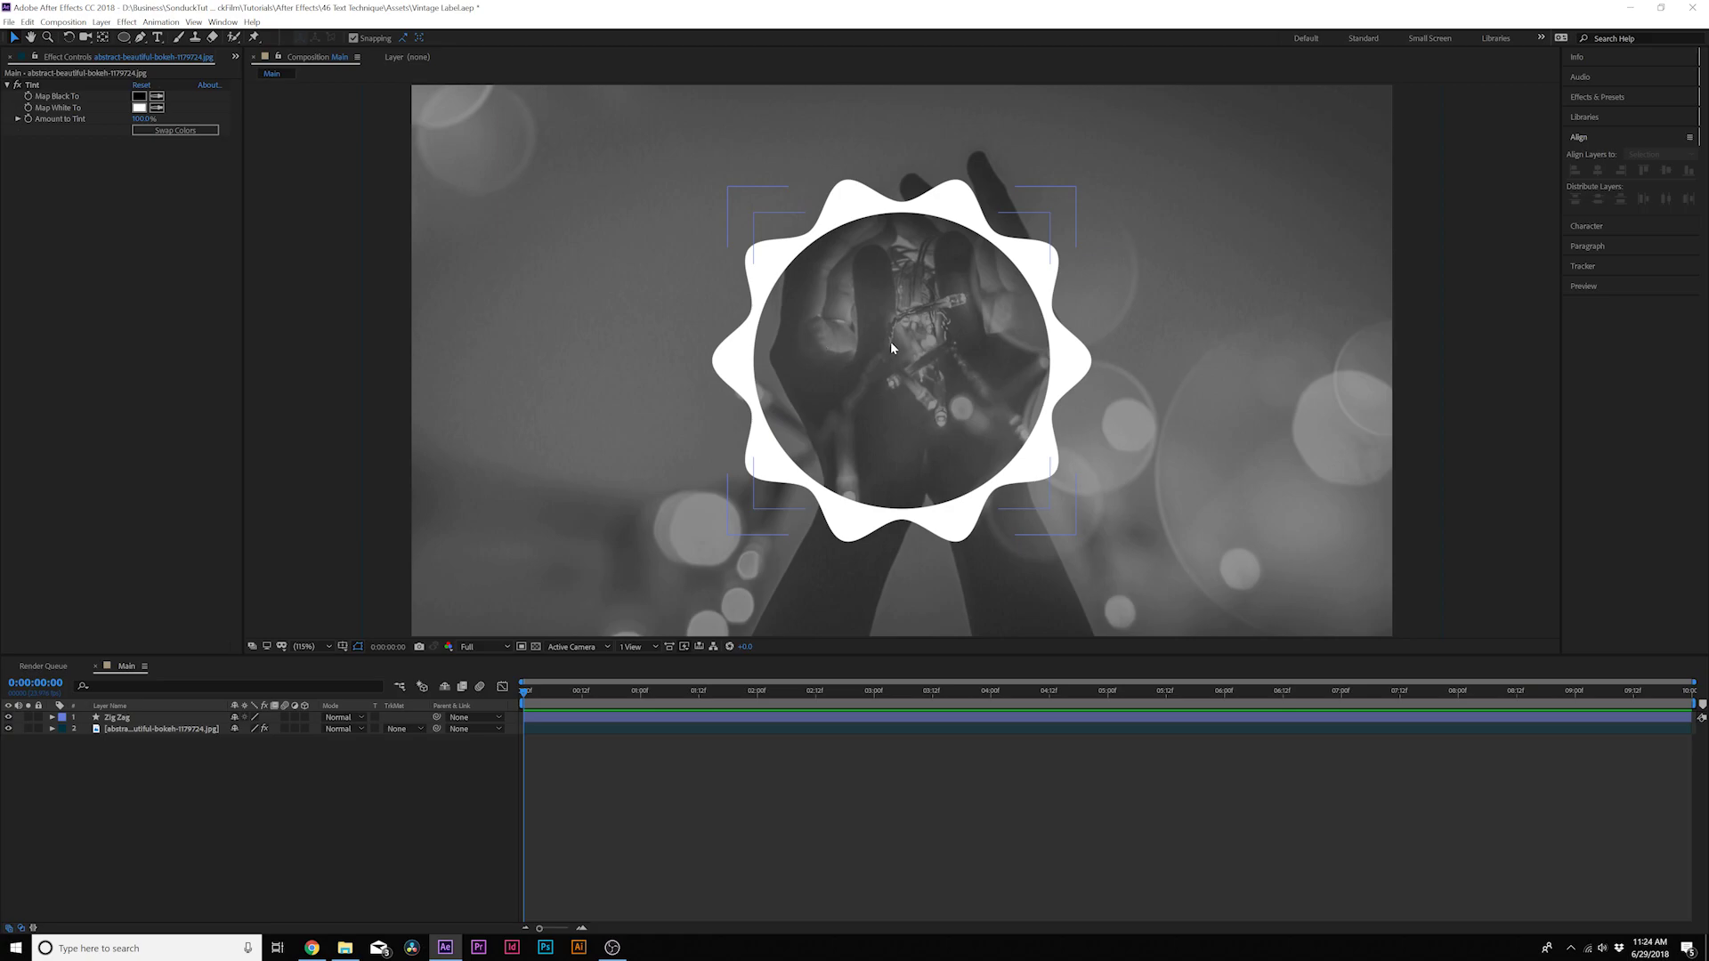
# - Draw a new circle, centre it in the composition and scale it to 110%
pyautogui.moveTo(124, 40); pyautogui.dragTo(169, 64)
pyautogui.moveTo(889, 351)
pyautogui.mouseDown()
pyautogui.moveTo(1145, 607)
pyautogui.moveTo(1129, 592)
pyautogui.mouseUp()
pyautogui.click(1598, 170)
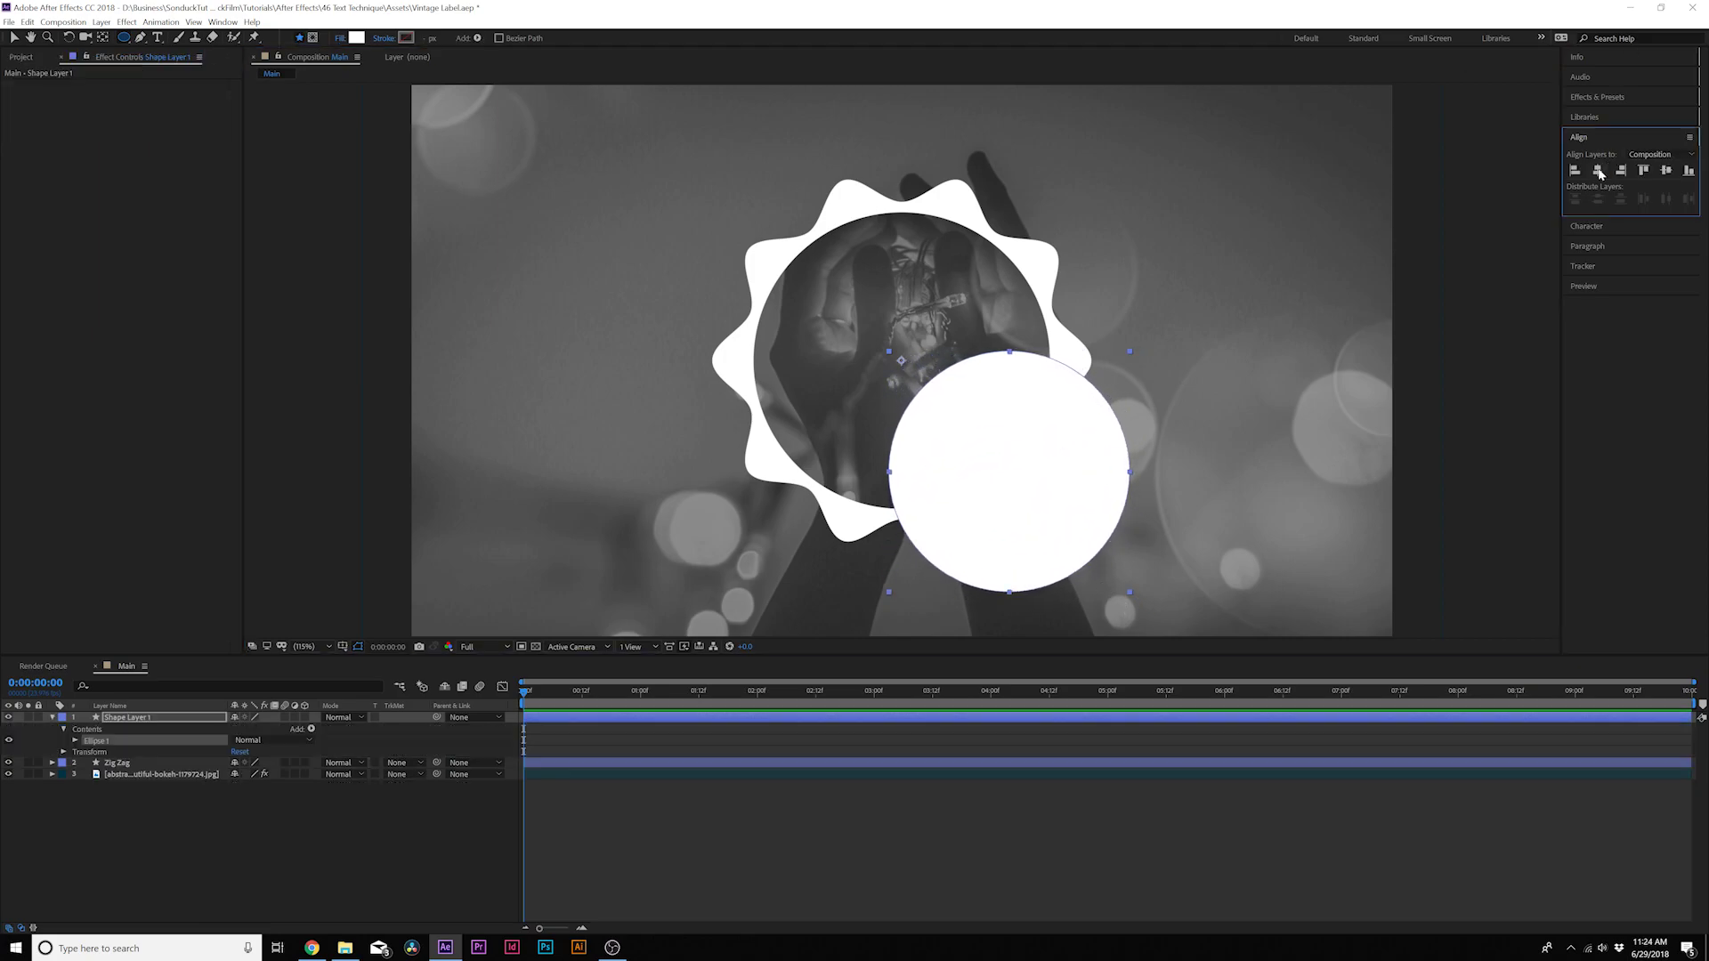
pyautogui.click(1666, 170)
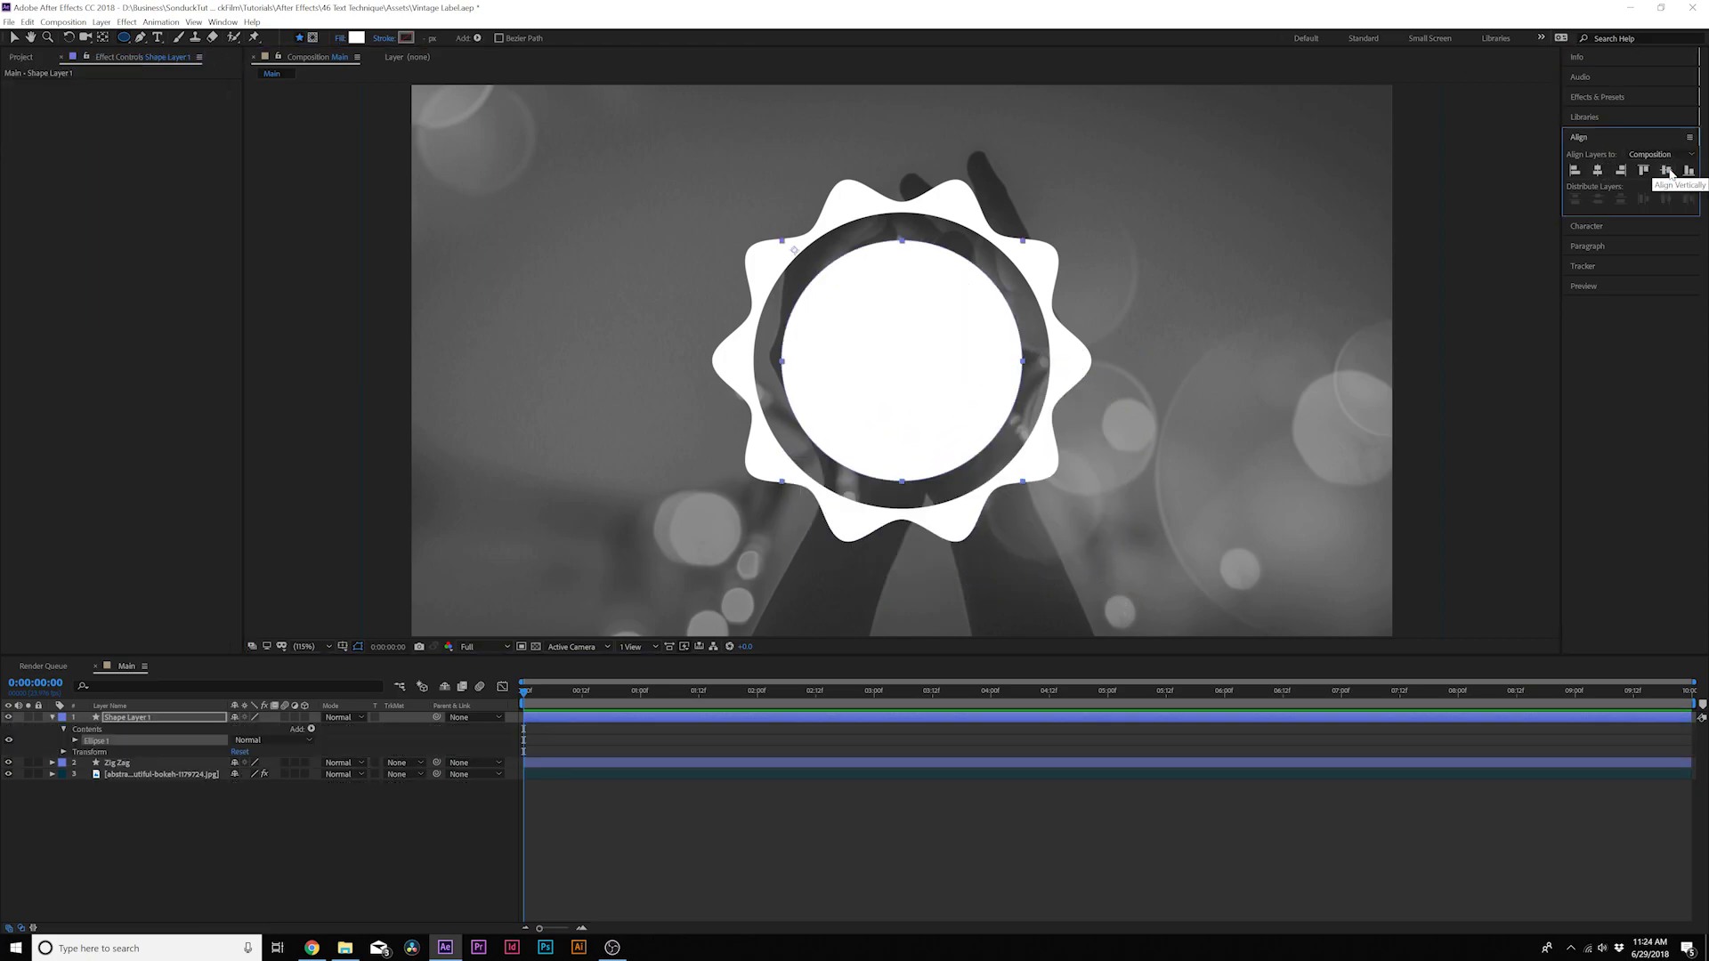
pyautogui.click(75, 740)
pyautogui.click(86, 786)
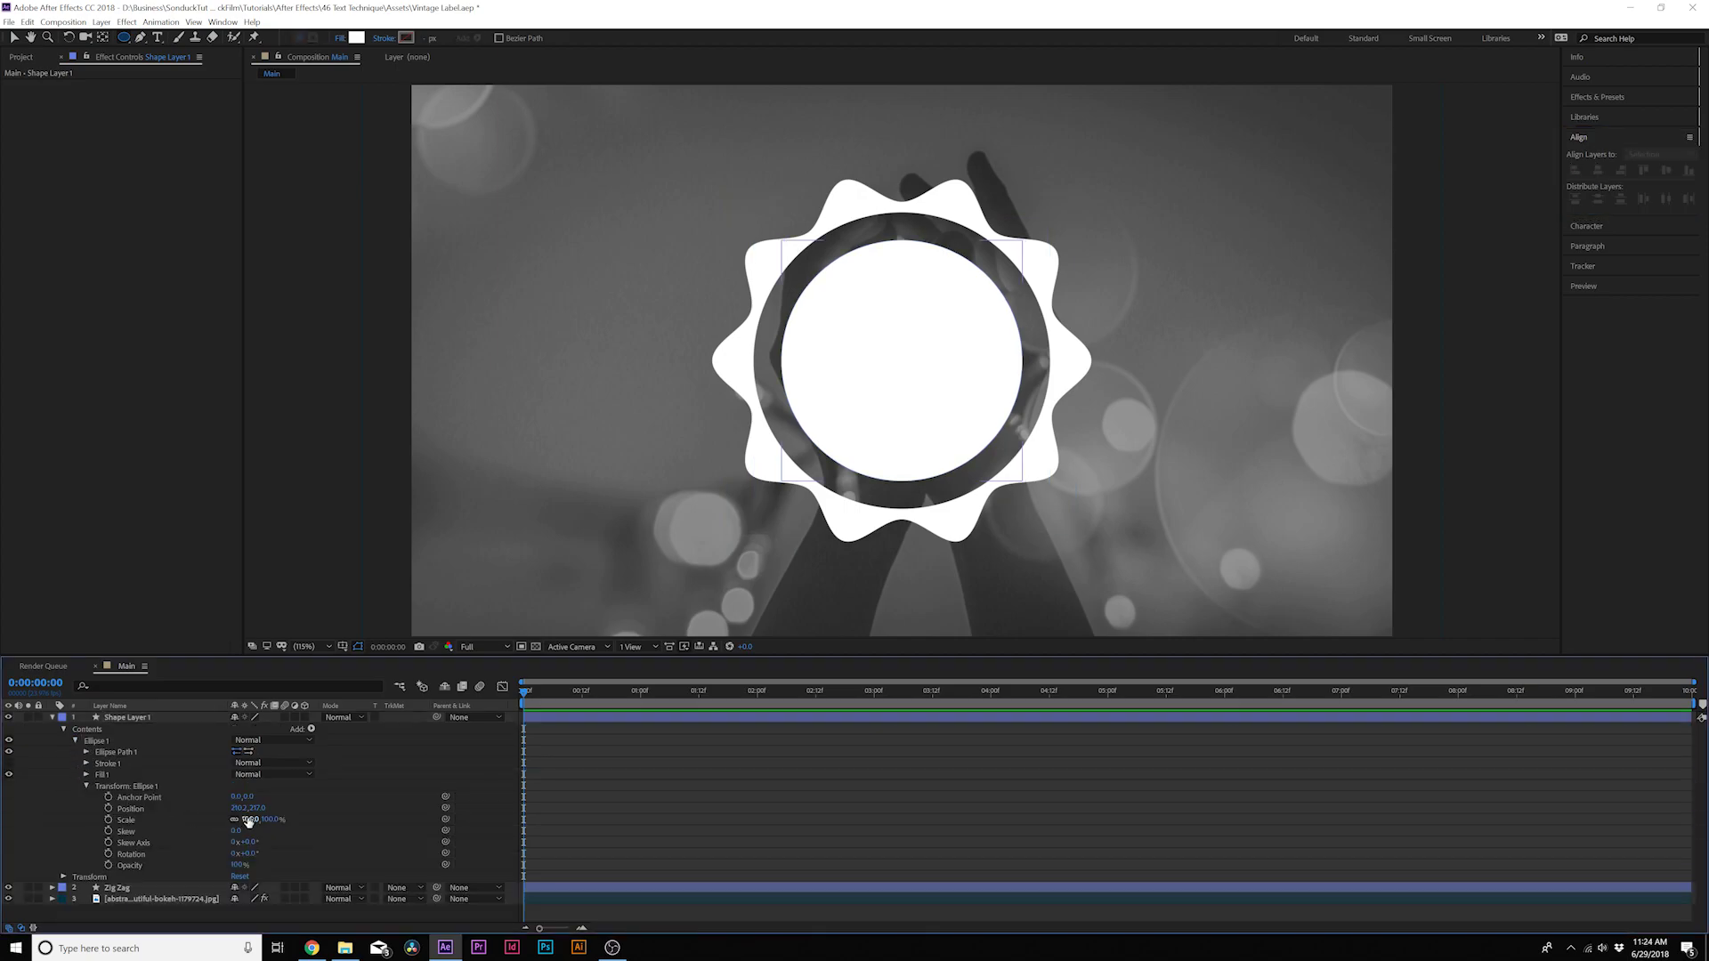
pyautogui.write('110')
pyautogui.press('Return')
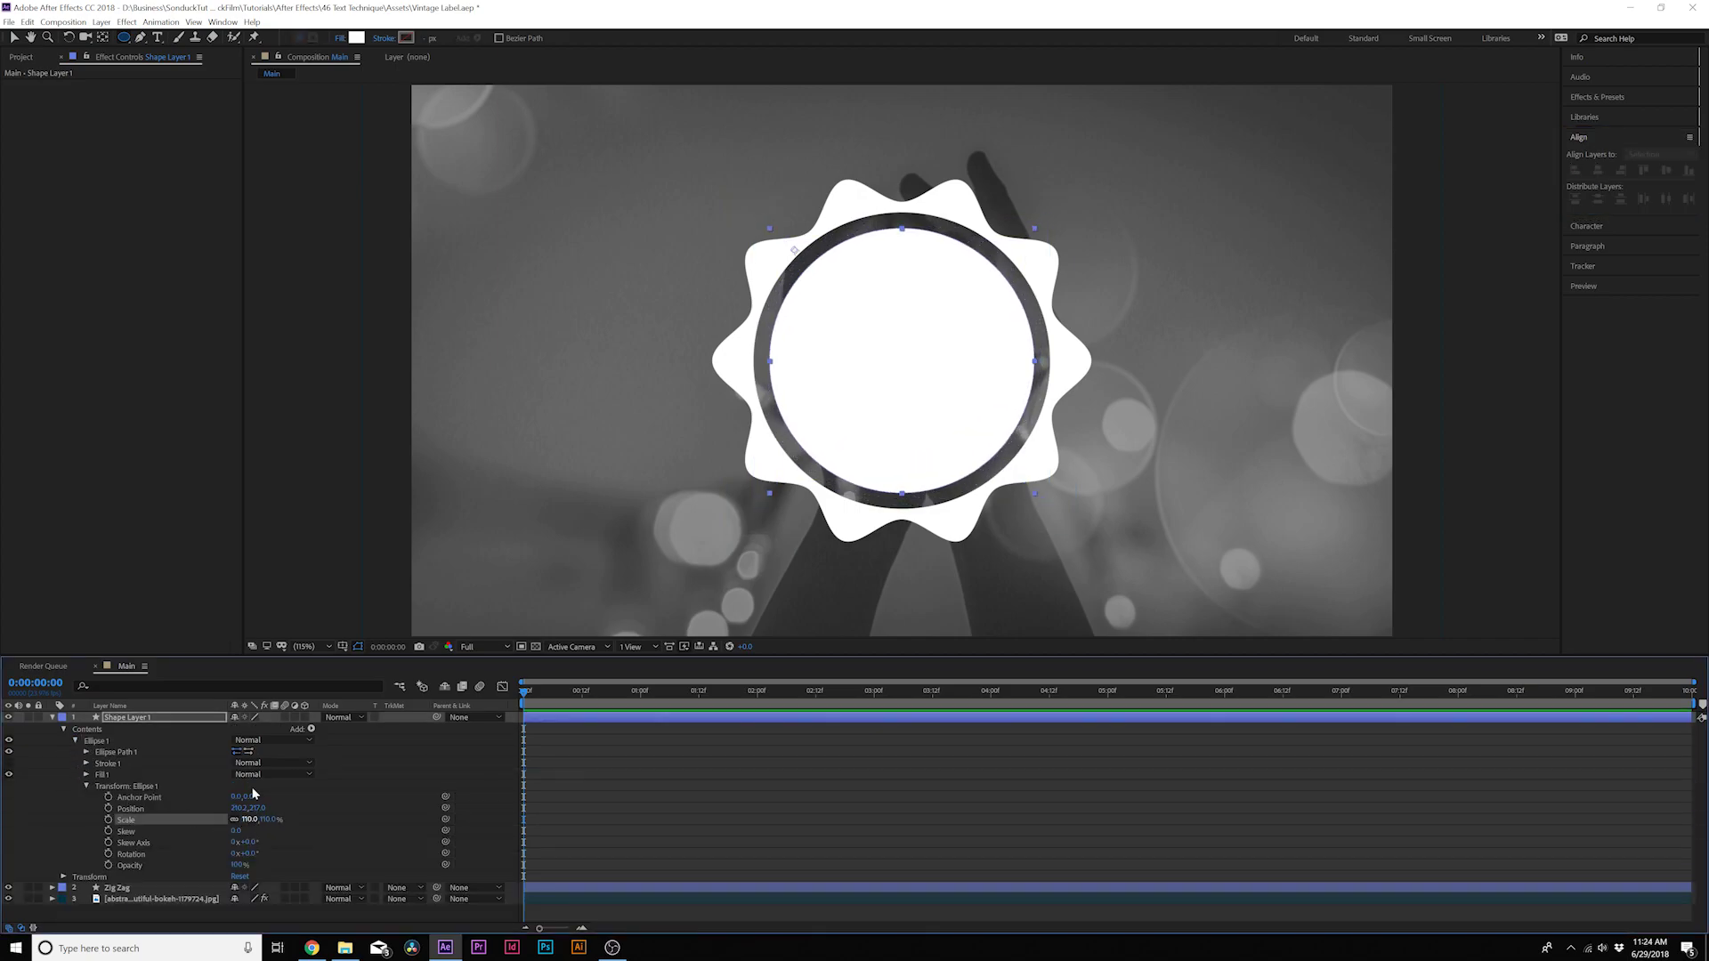
# - Give the circle no fill and a thicker solid white (ffffff) stroke
pyautogui.click(342, 38)
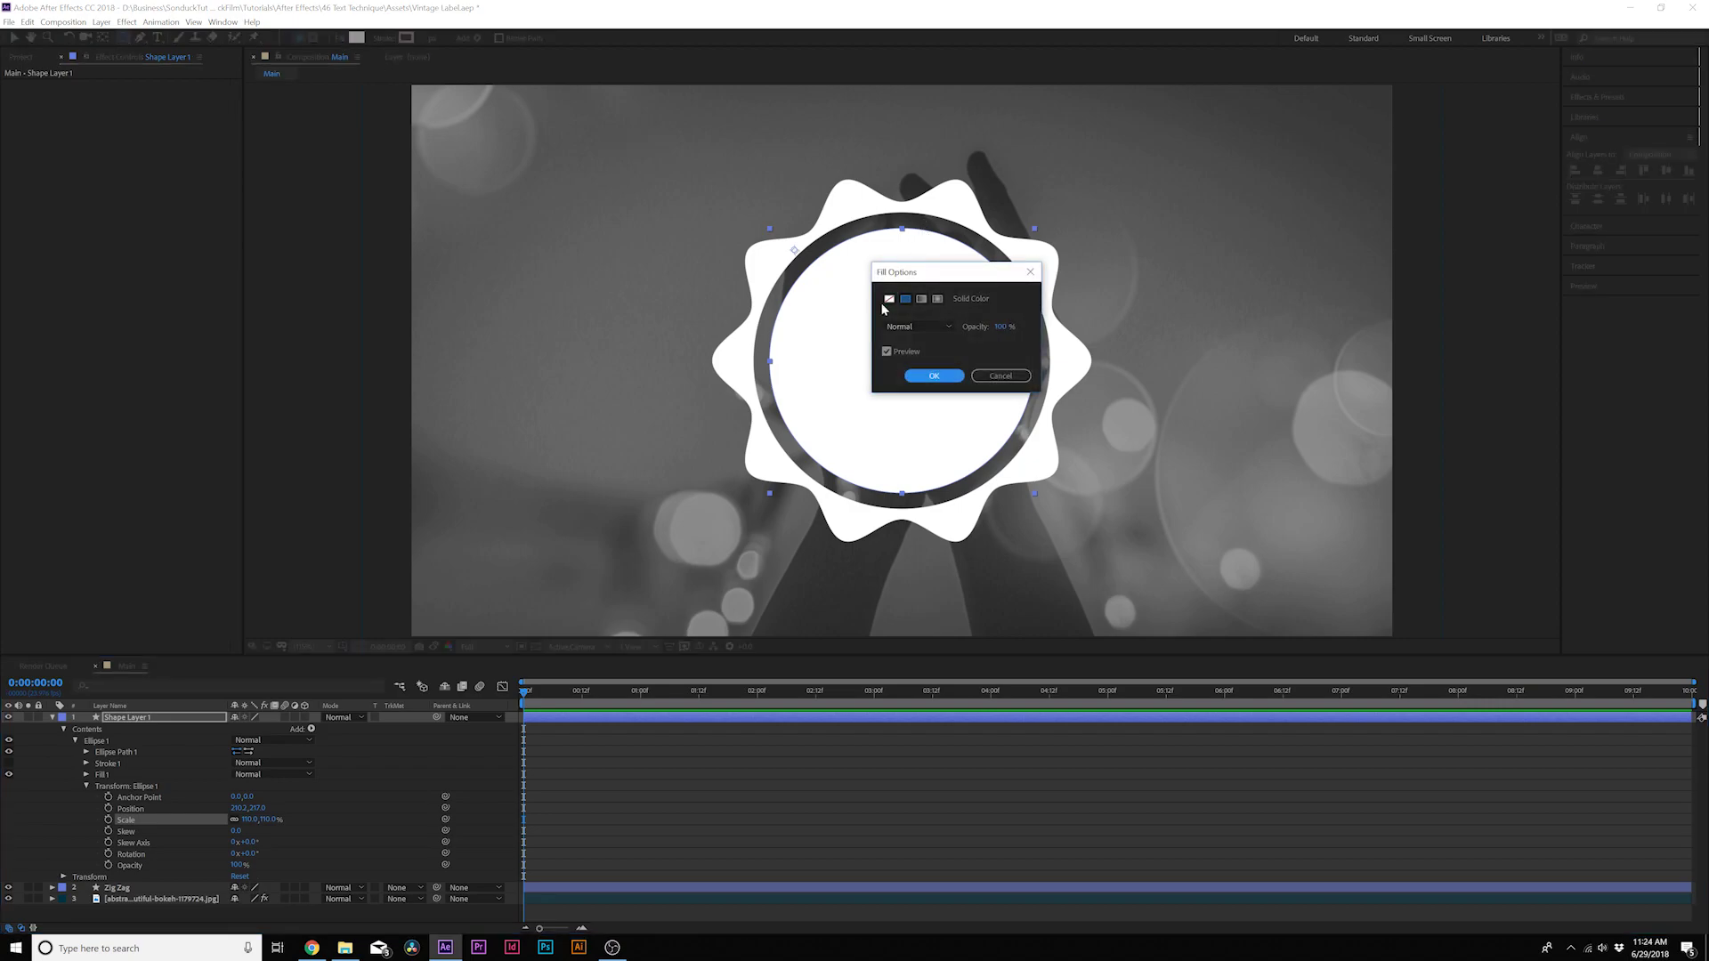
pyautogui.click(889, 300)
pyautogui.click(931, 375)
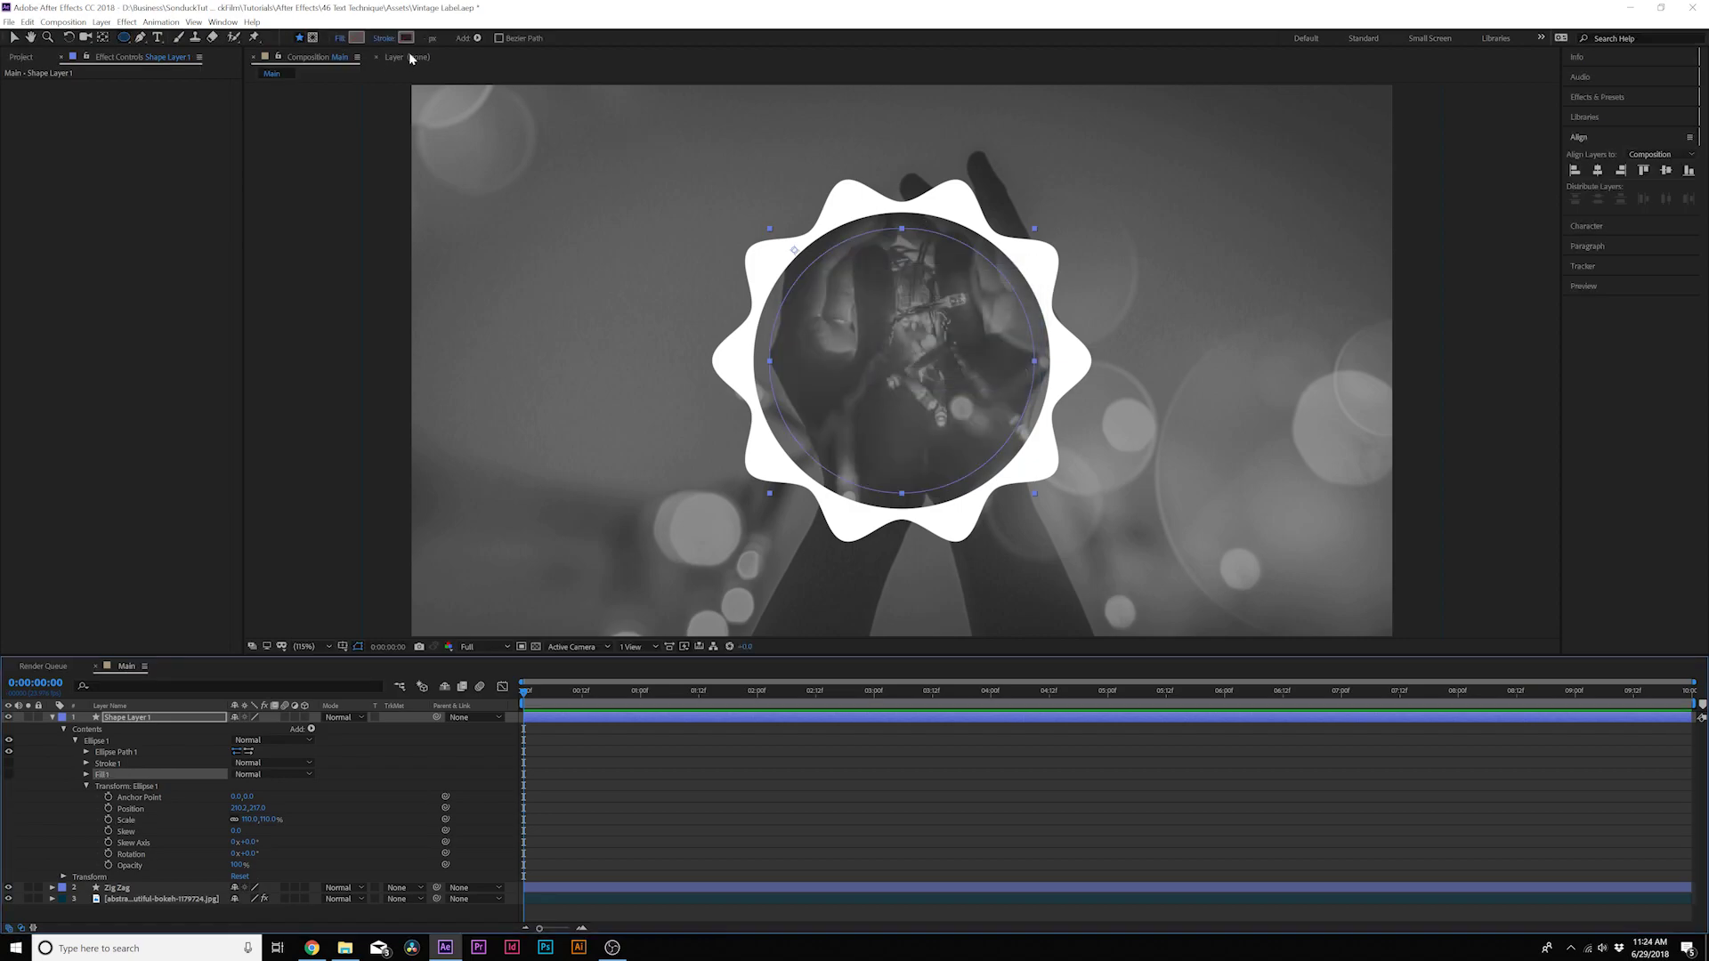
pyautogui.click(383, 38)
pyautogui.click(905, 300)
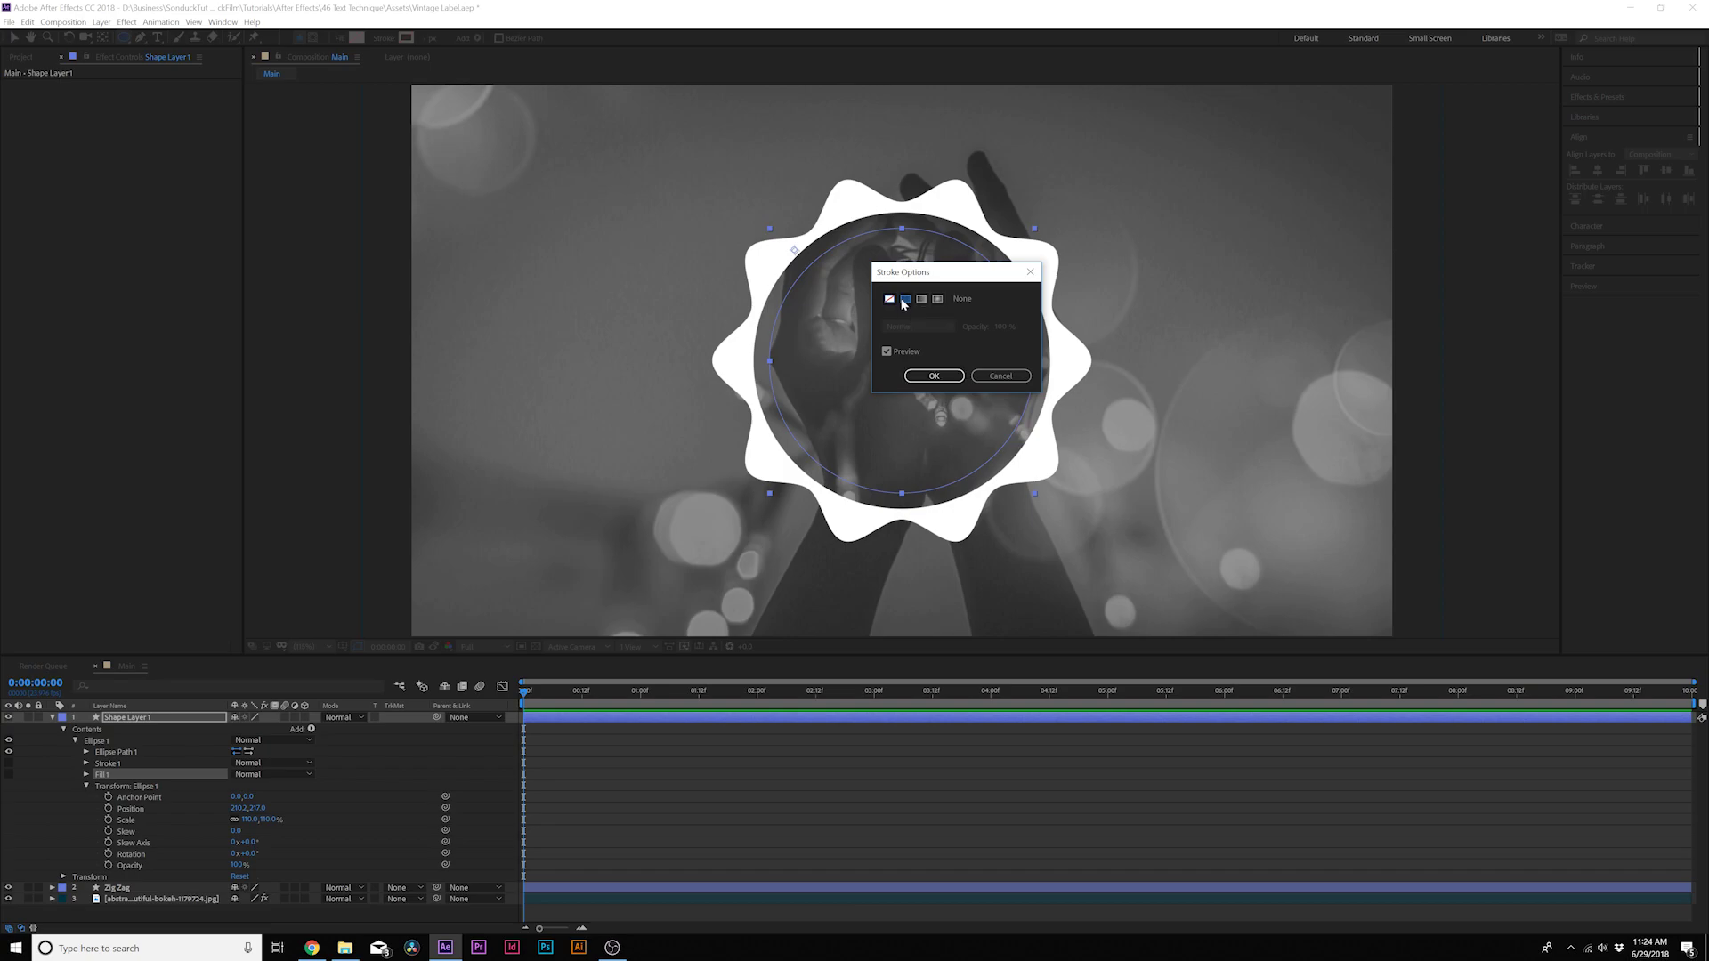
pyautogui.click(934, 375)
pyautogui.click(405, 37)
pyautogui.write('ffffff')
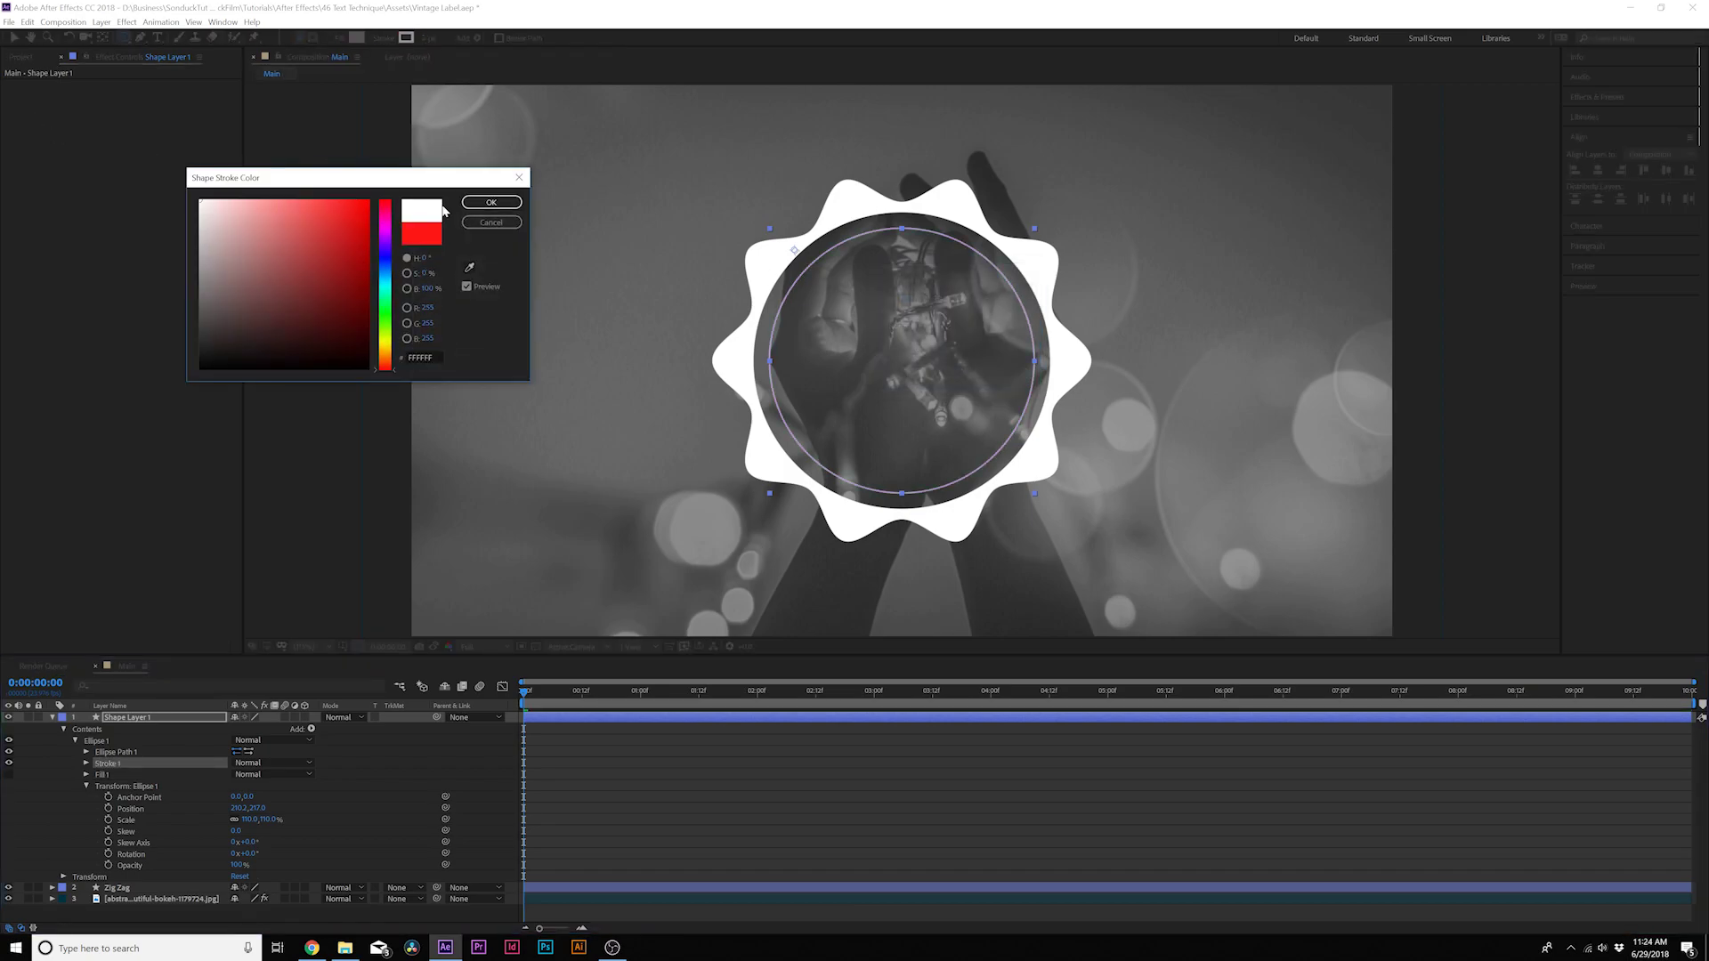
pyautogui.click(491, 202)
pyautogui.moveTo(424, 39); pyautogui.dragTo(439, 42)
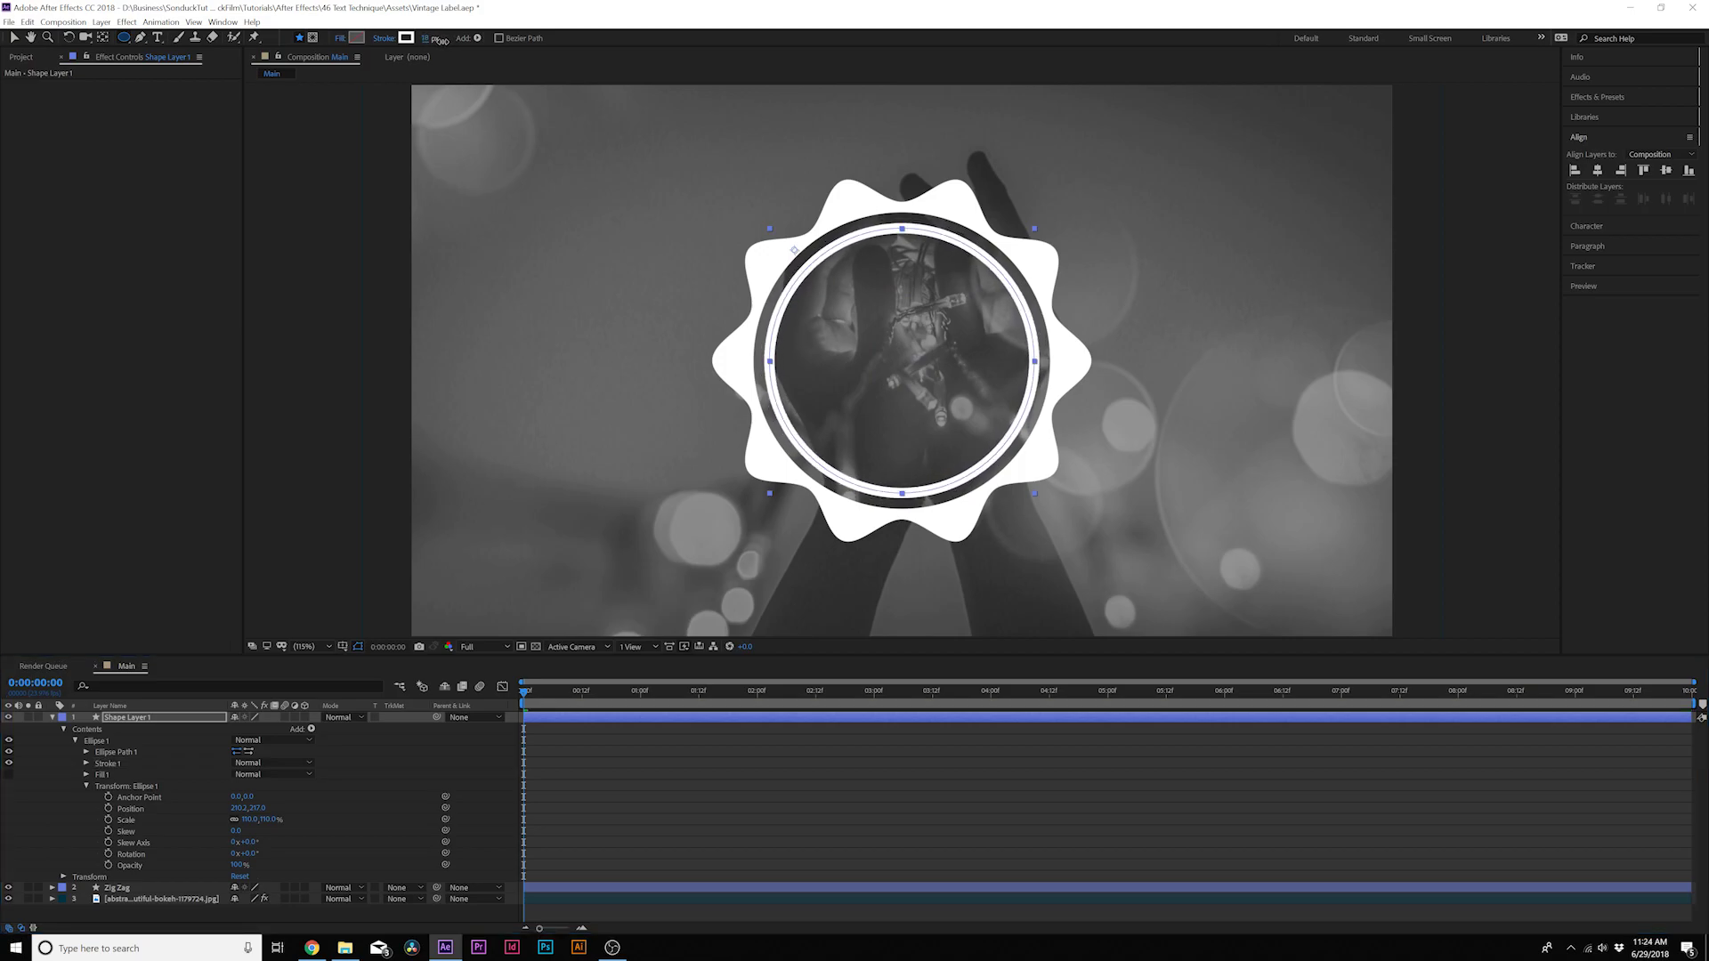
pyautogui.click(611, 729)
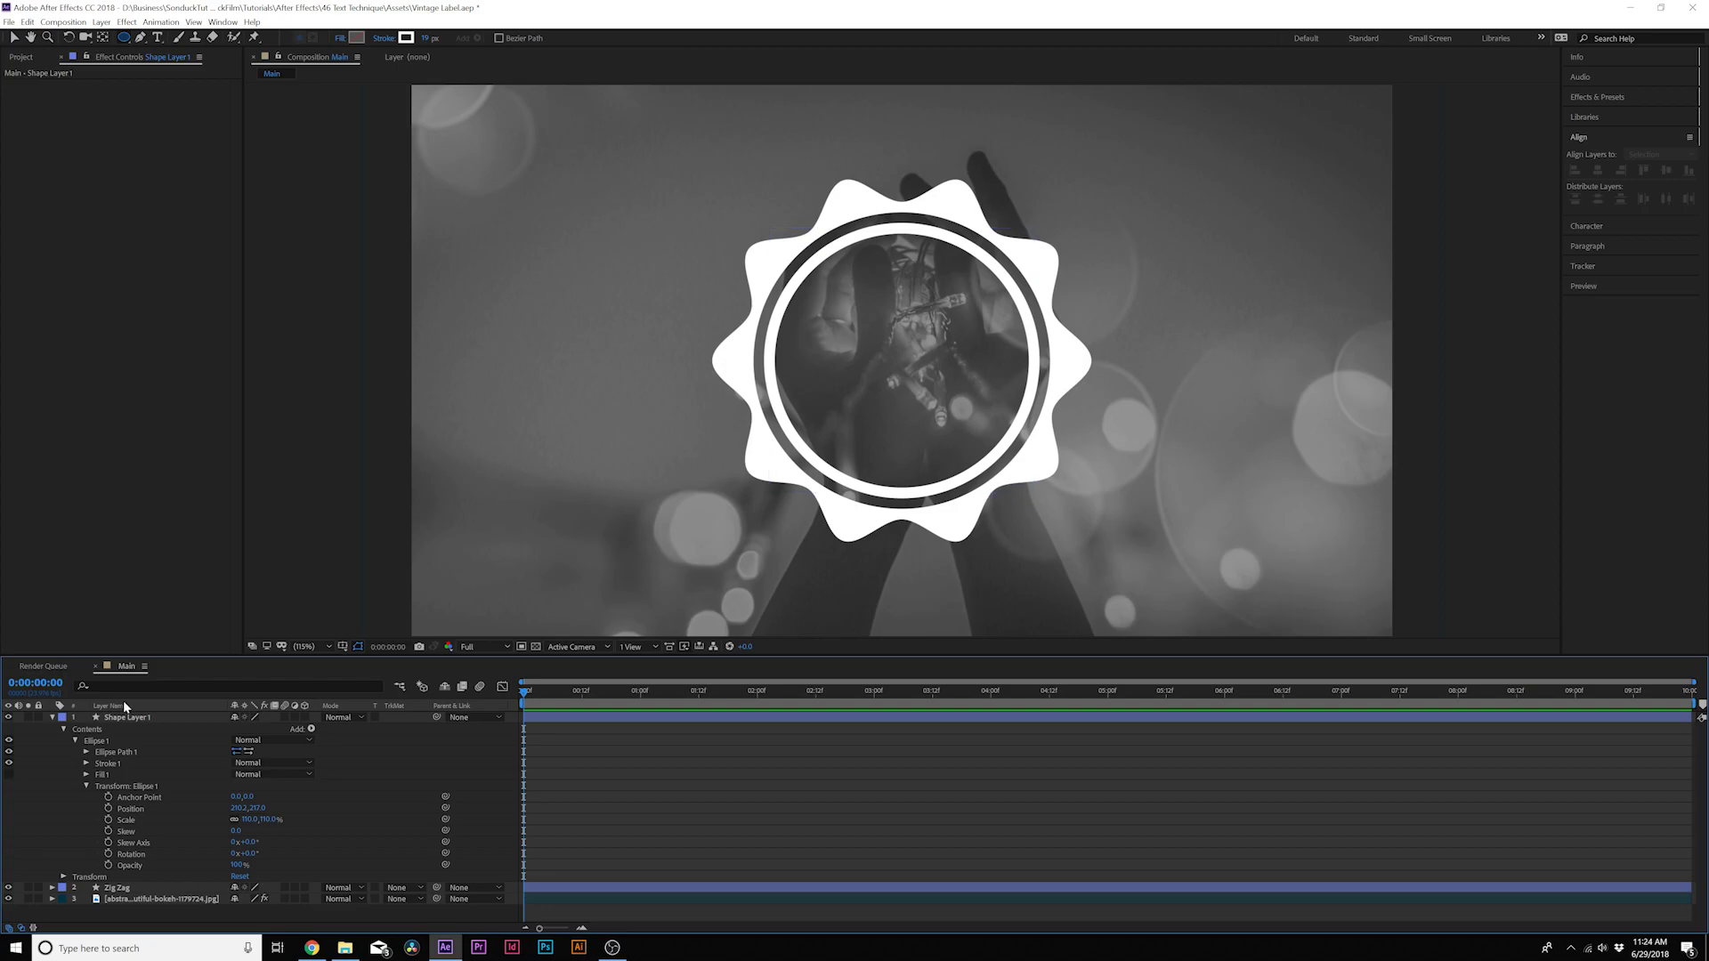
# - Draw a small circle inside the badge with a solid white fill and no stroke
pyautogui.click(51, 717)
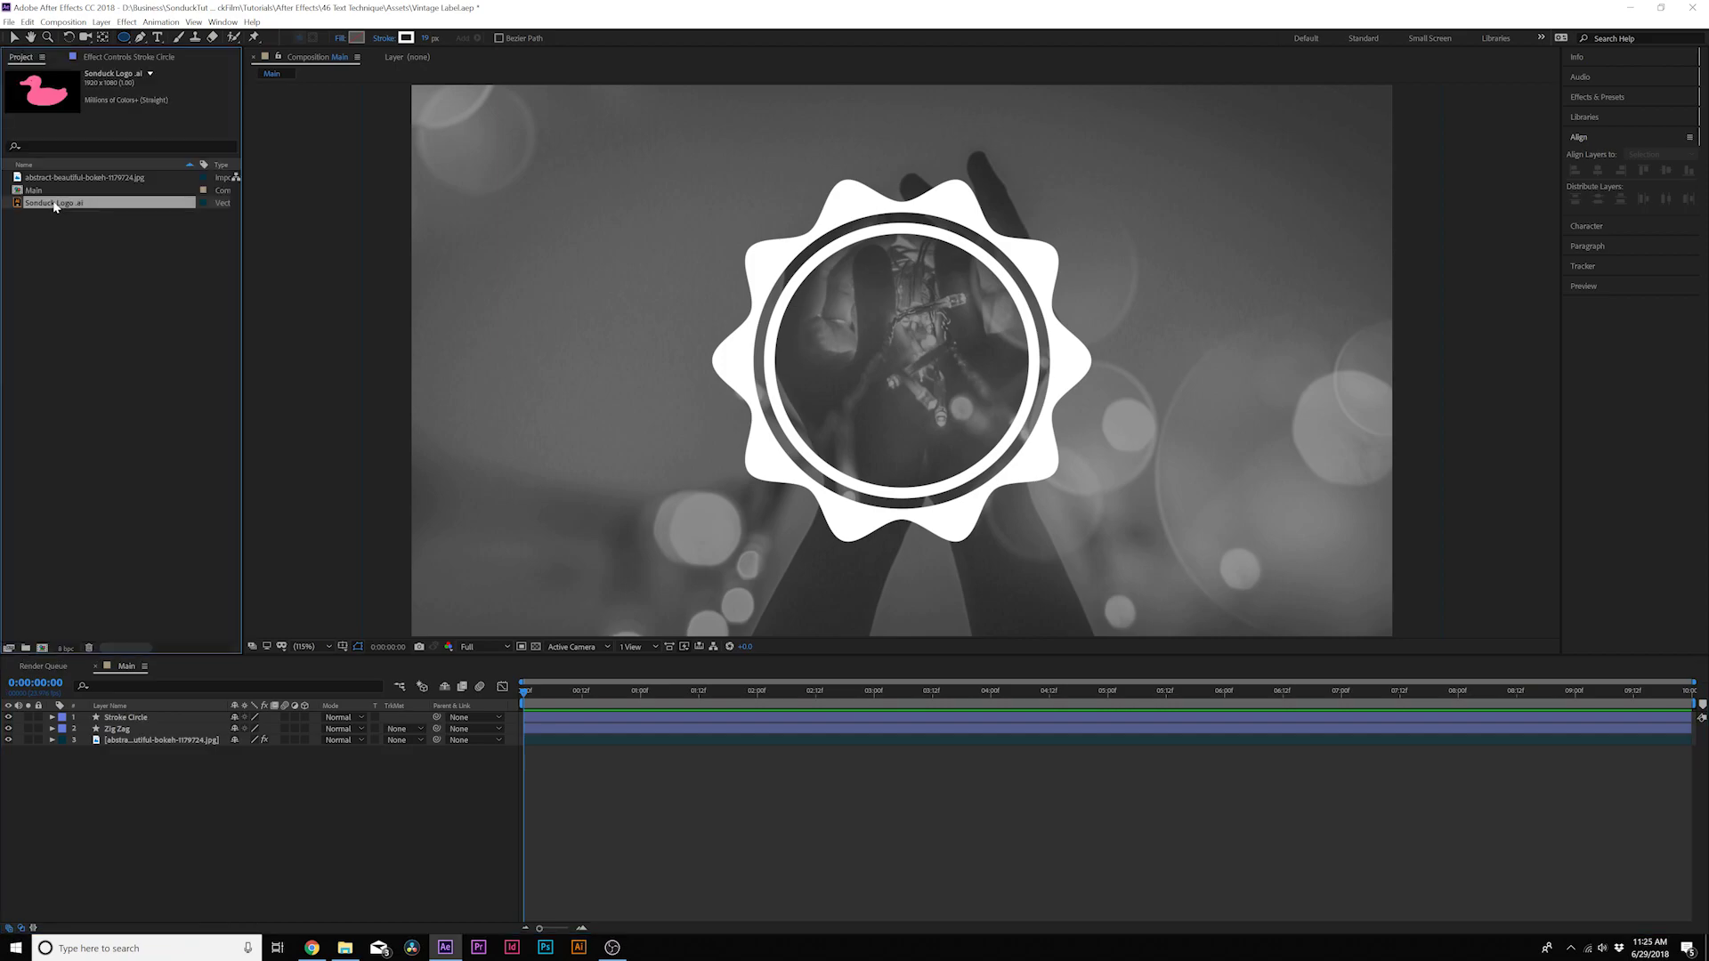
pyautogui.click(123, 40)
pyautogui.click(178, 67)
pyautogui.moveTo(879, 330); pyautogui.dragTo(984, 433)
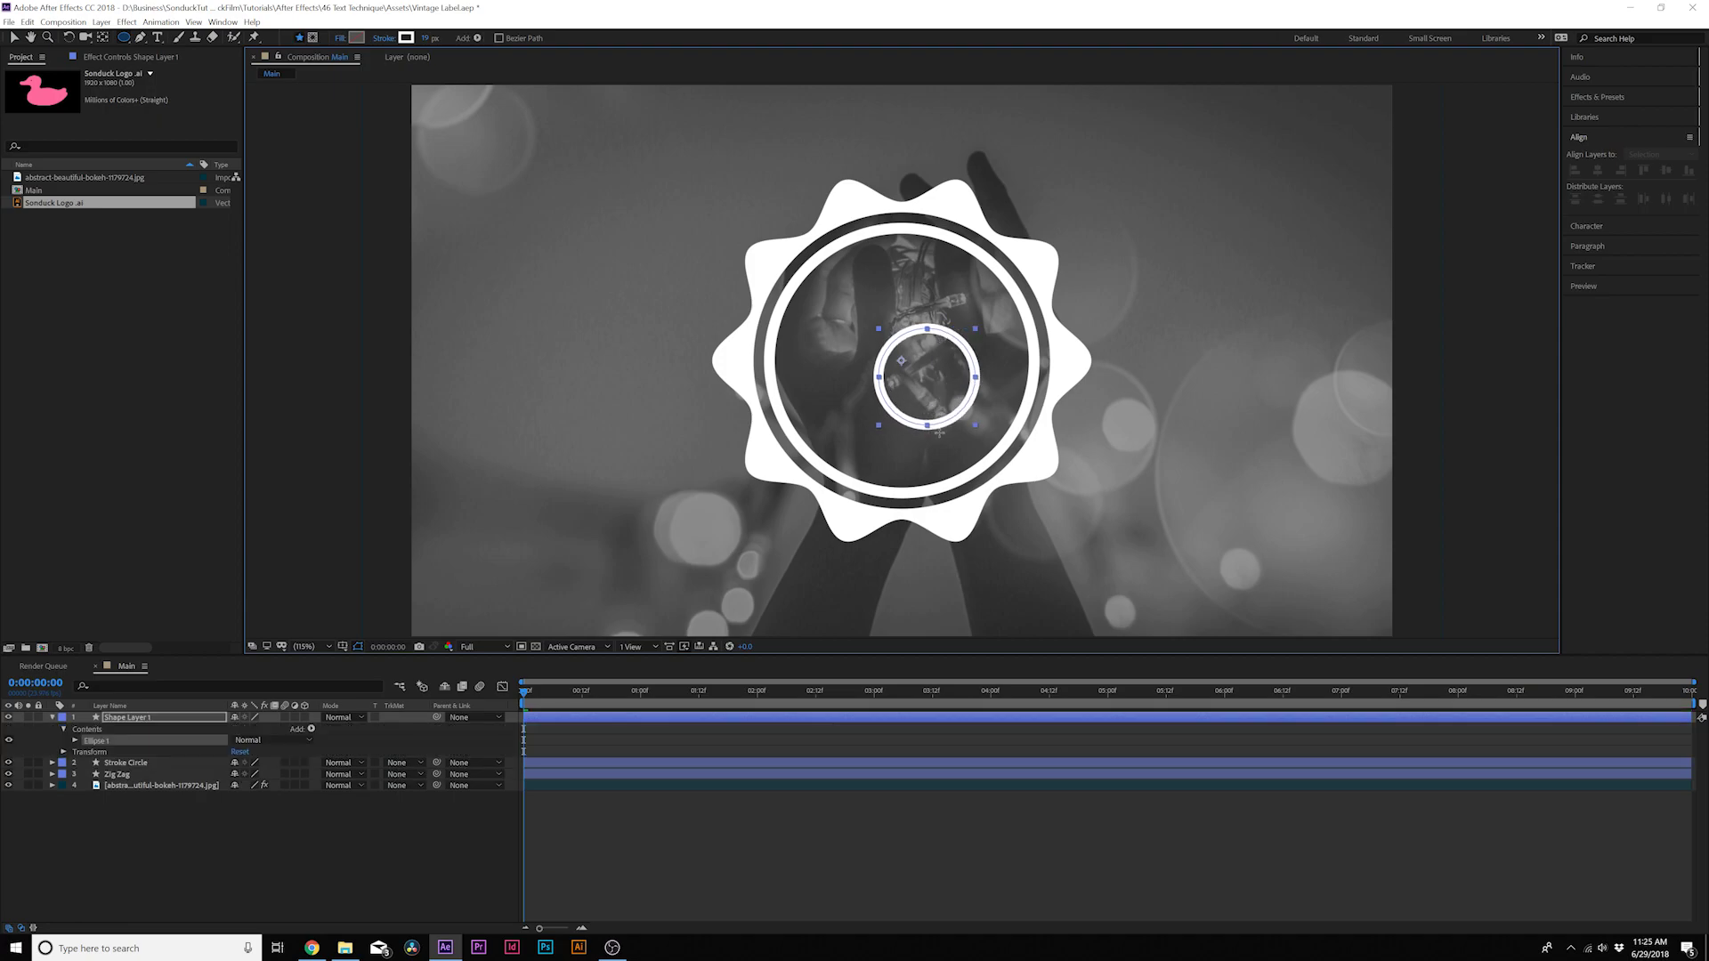
pyautogui.click(340, 39)
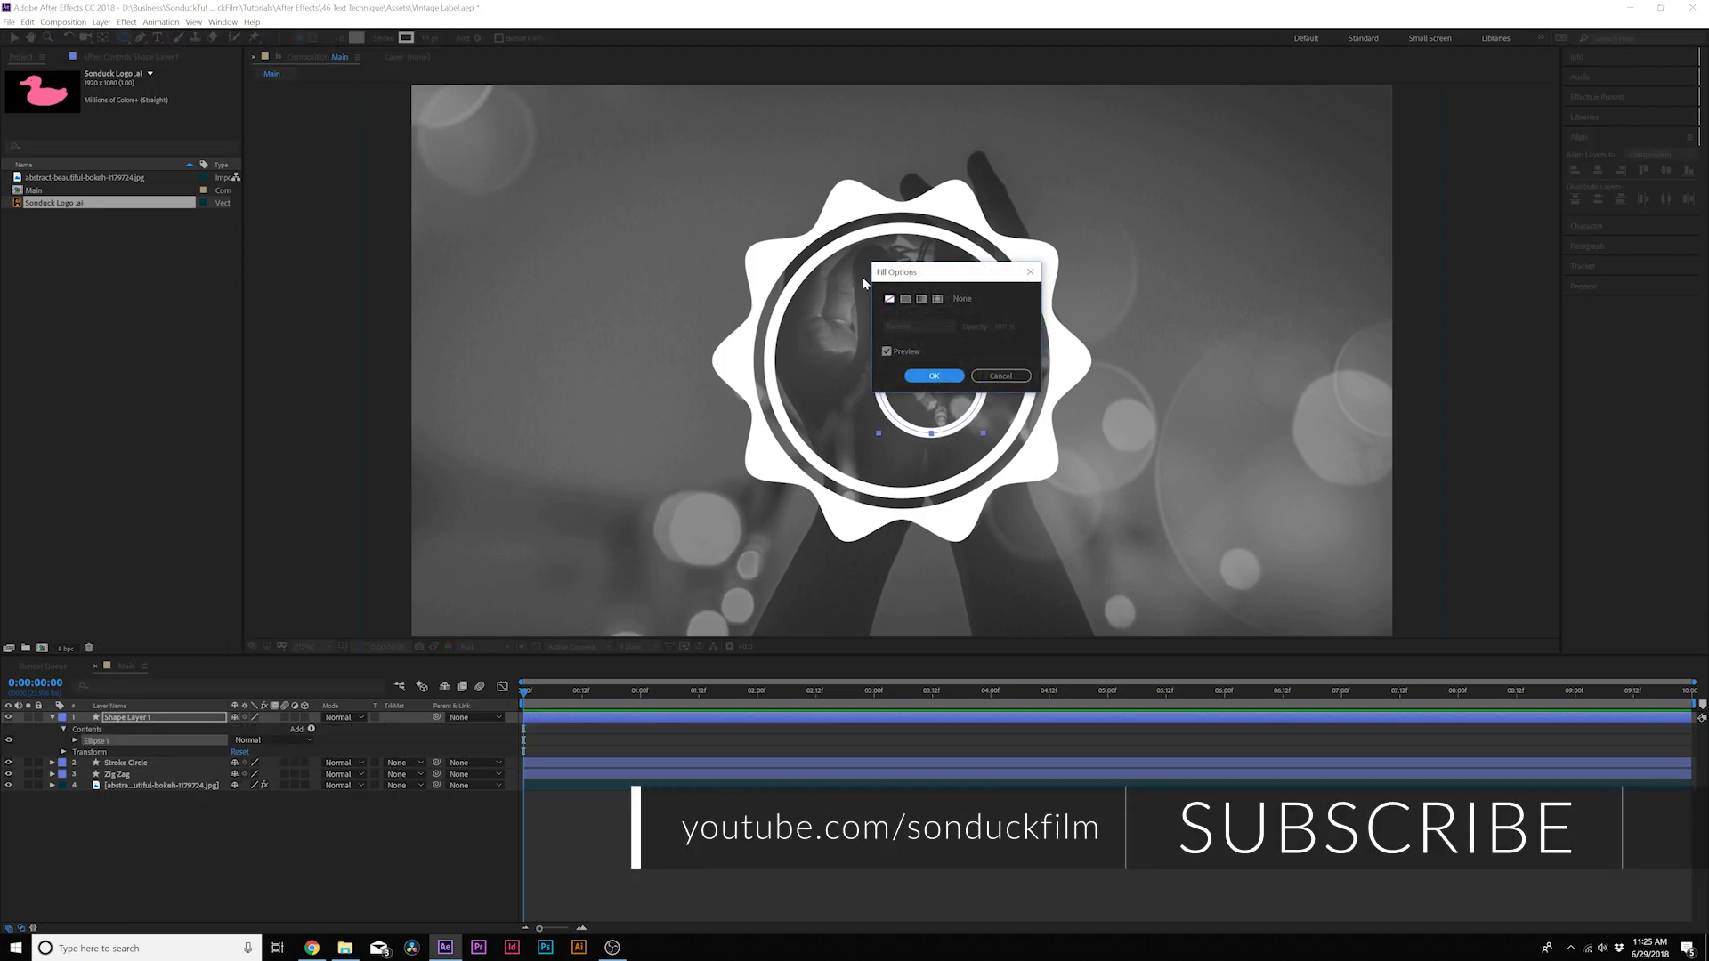
pyautogui.click(935, 376)
pyautogui.click(385, 38)
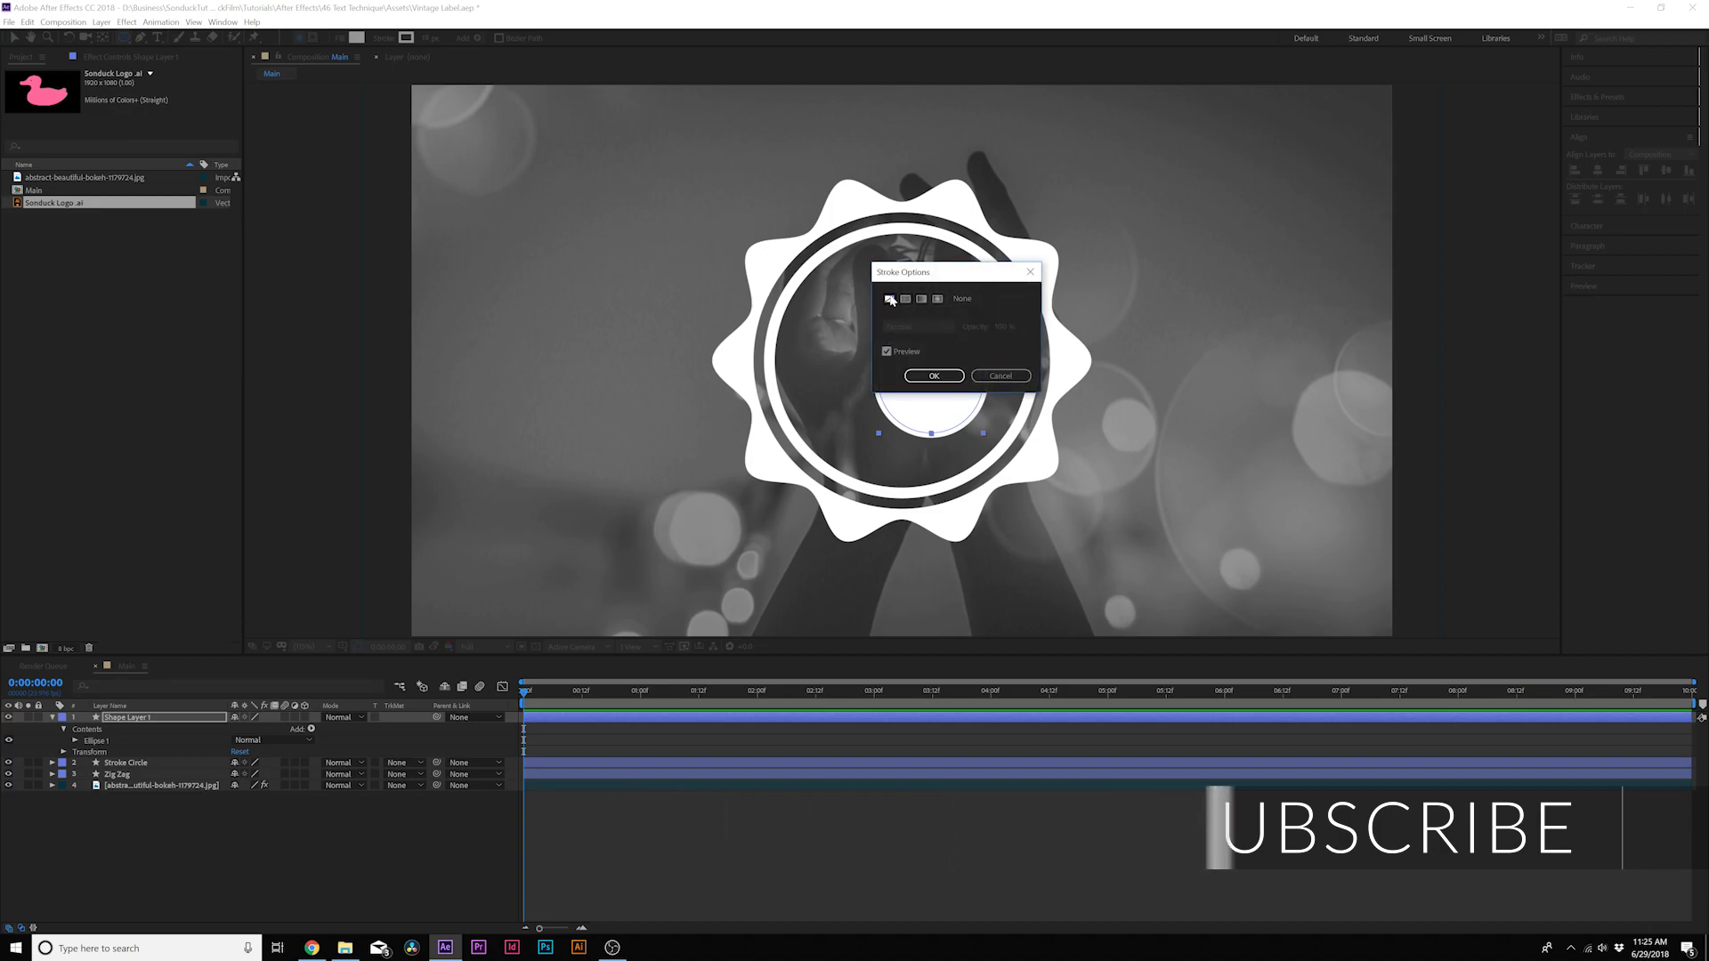
pyautogui.click(934, 376)
# - Centre the white circle in the composition and scale it to 151%
pyautogui.click(1600, 172)
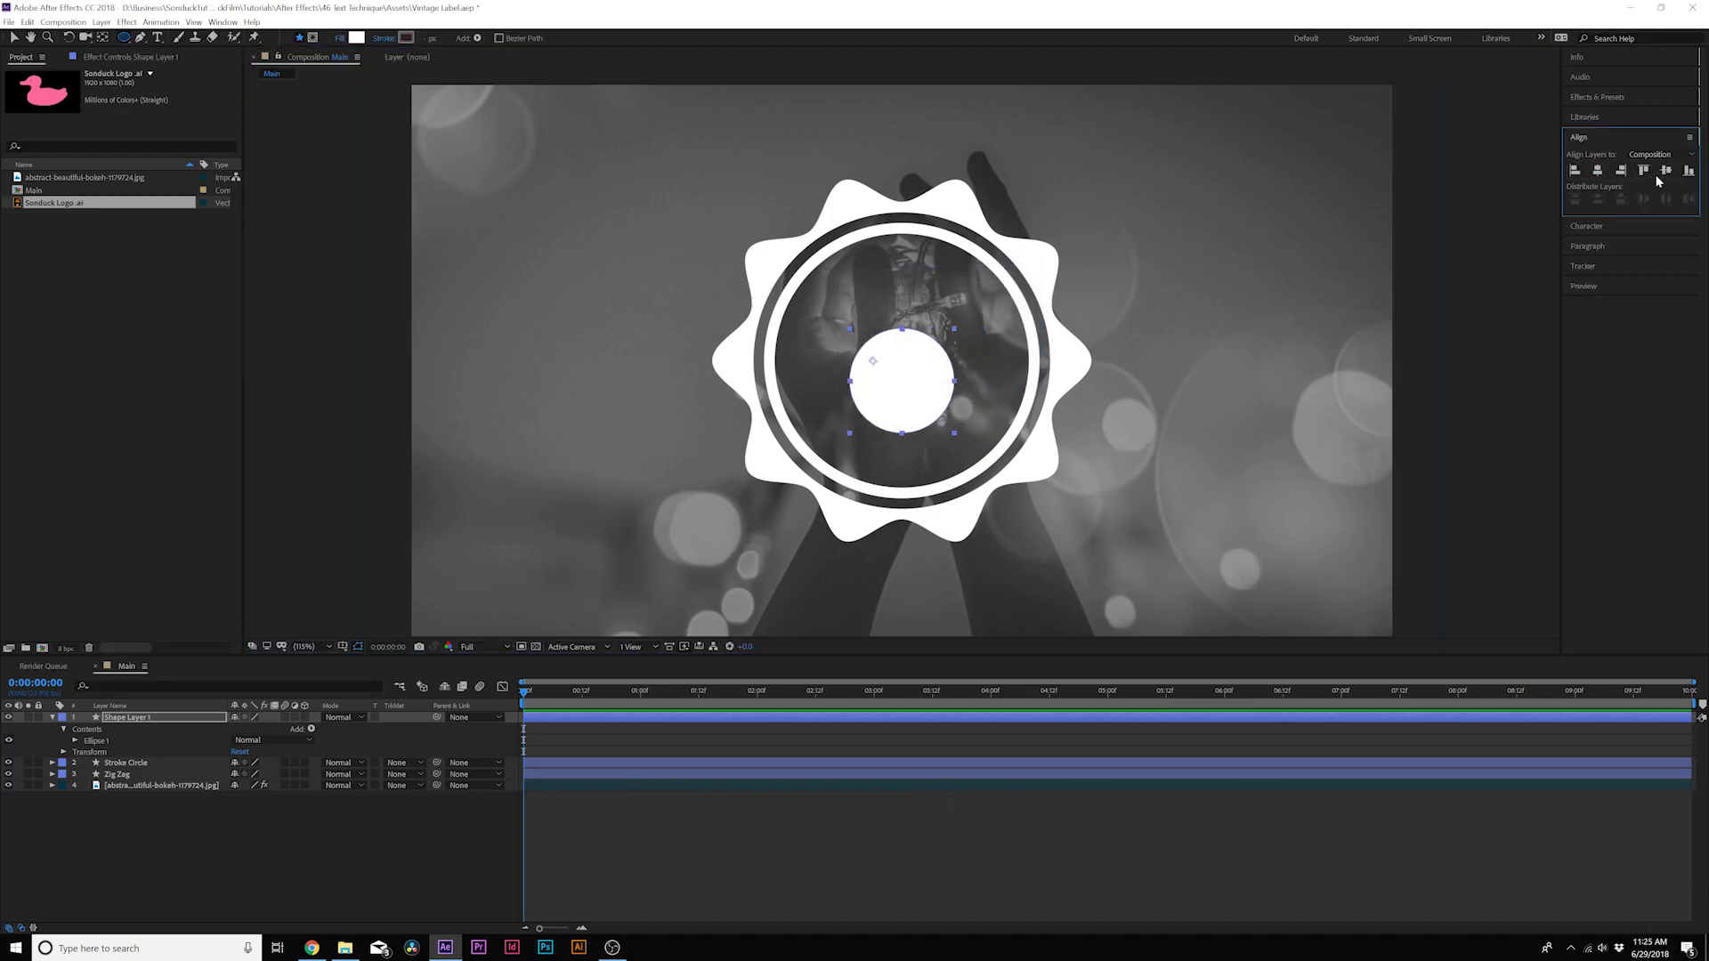
pyautogui.click(1667, 171)
pyautogui.click(75, 740)
pyautogui.click(86, 786)
pyautogui.moveTo(249, 820); pyautogui.dragTo(283, 821)
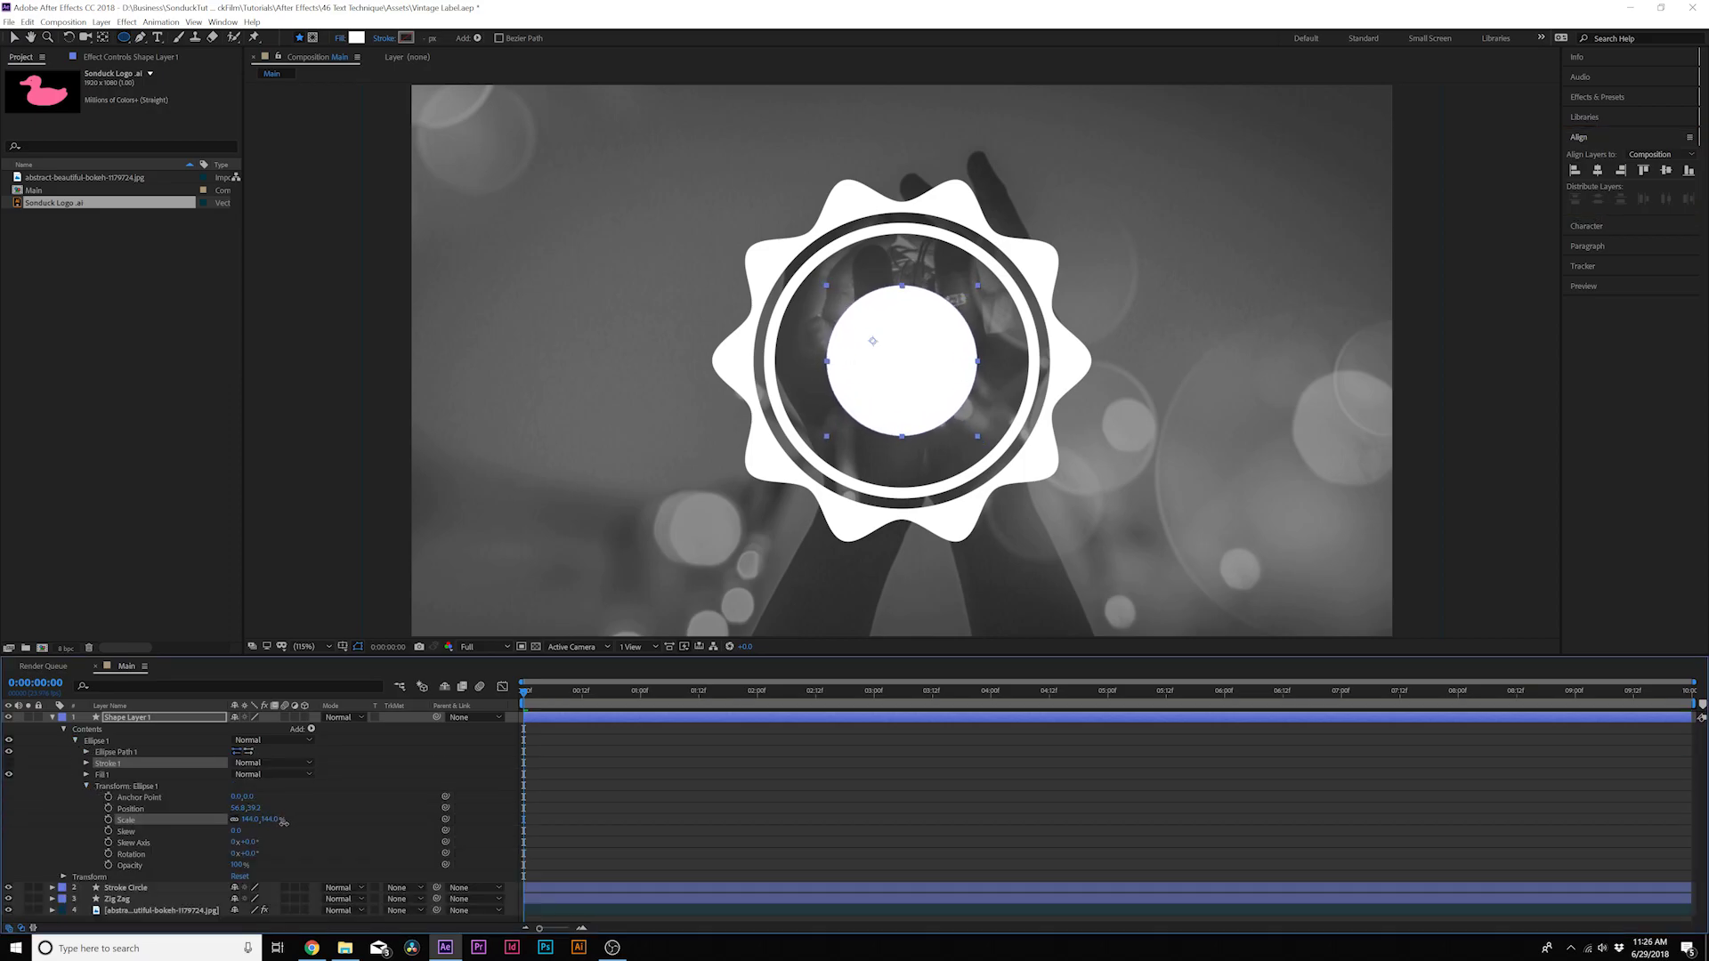
pyautogui.press('F2')
pyautogui.click(52, 717)
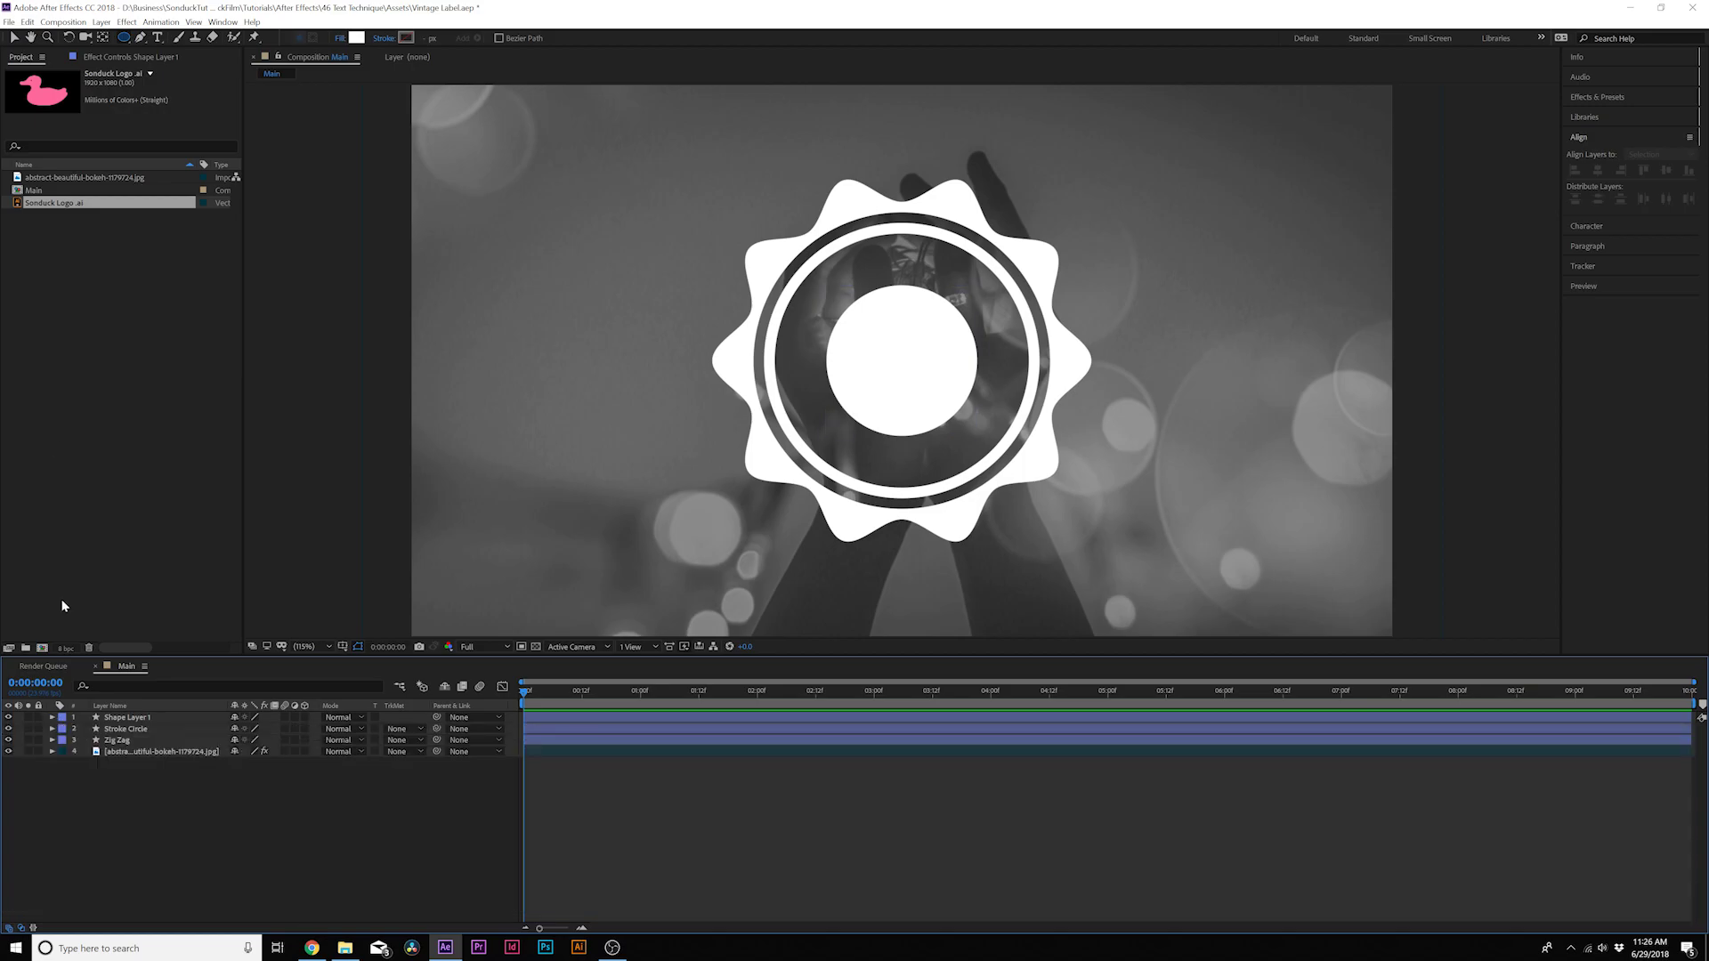
# - Add Sonduck Logo.ai to the composition and scale it to 24%
pyautogui.moveTo(40, 207); pyautogui.dragTo(145, 723)
pyautogui.press('s')
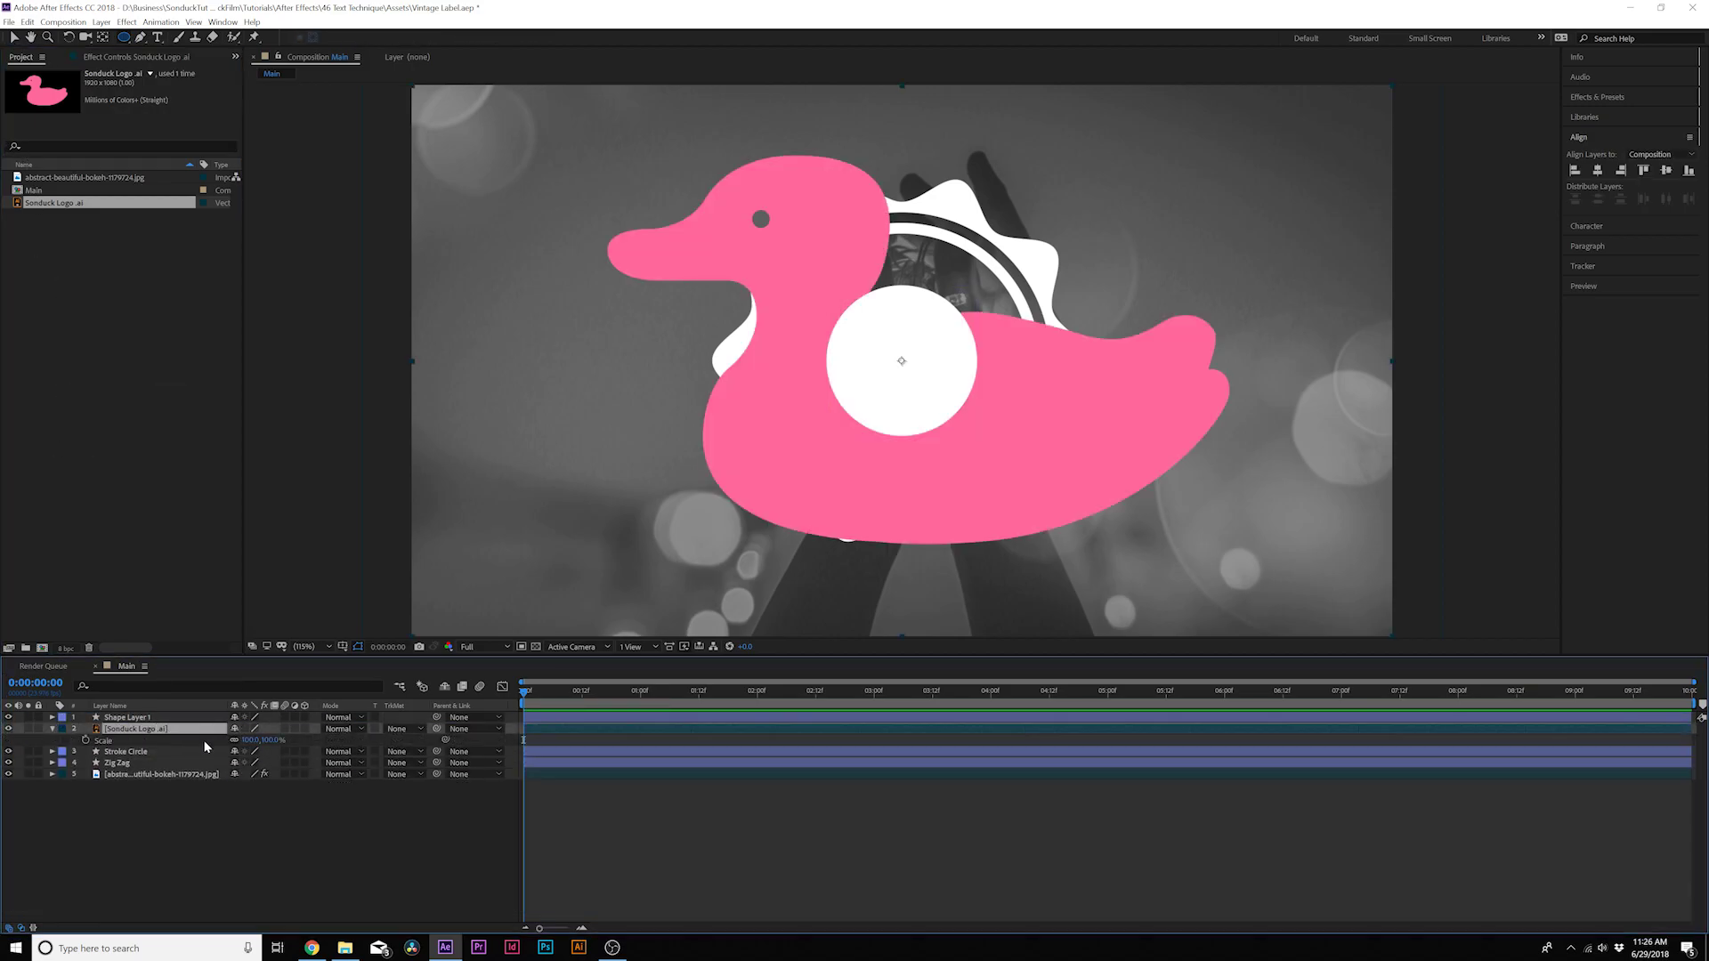
pyautogui.moveTo(254, 740); pyautogui.dragTo(132, 717)
pyautogui.press('s')
# - Set Shape Layer 1's track matte to Alpha Inverted and return to 100% view
pyautogui.click(401, 729)
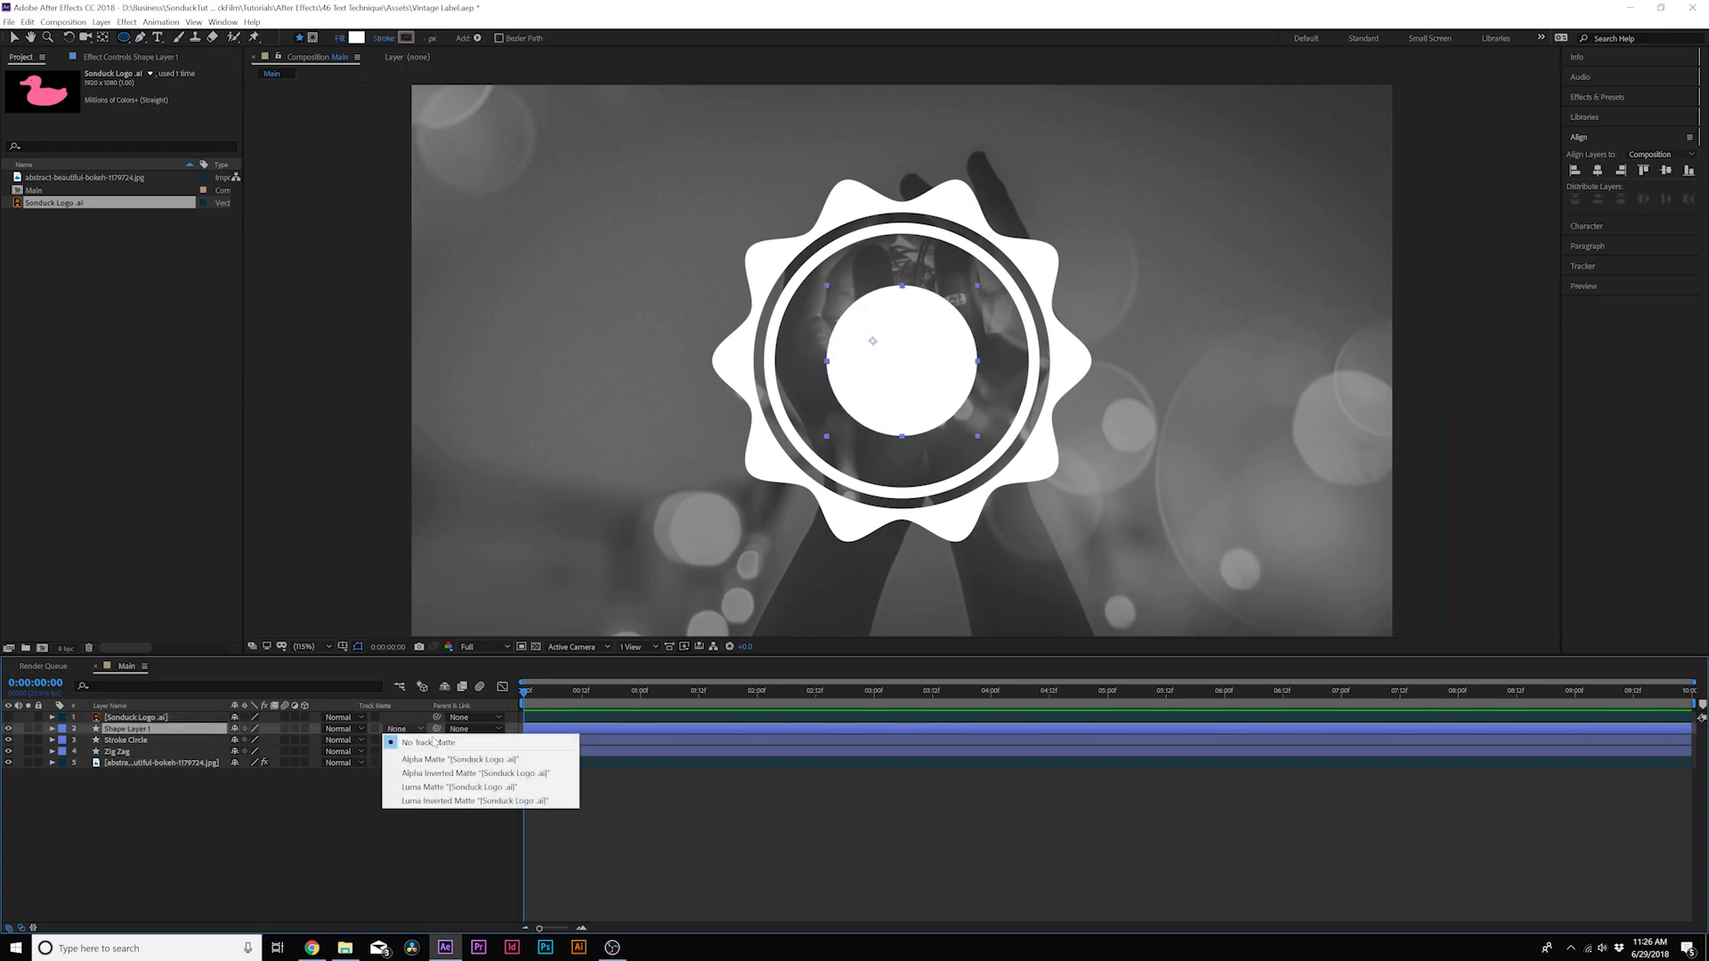
pyautogui.click(431, 774)
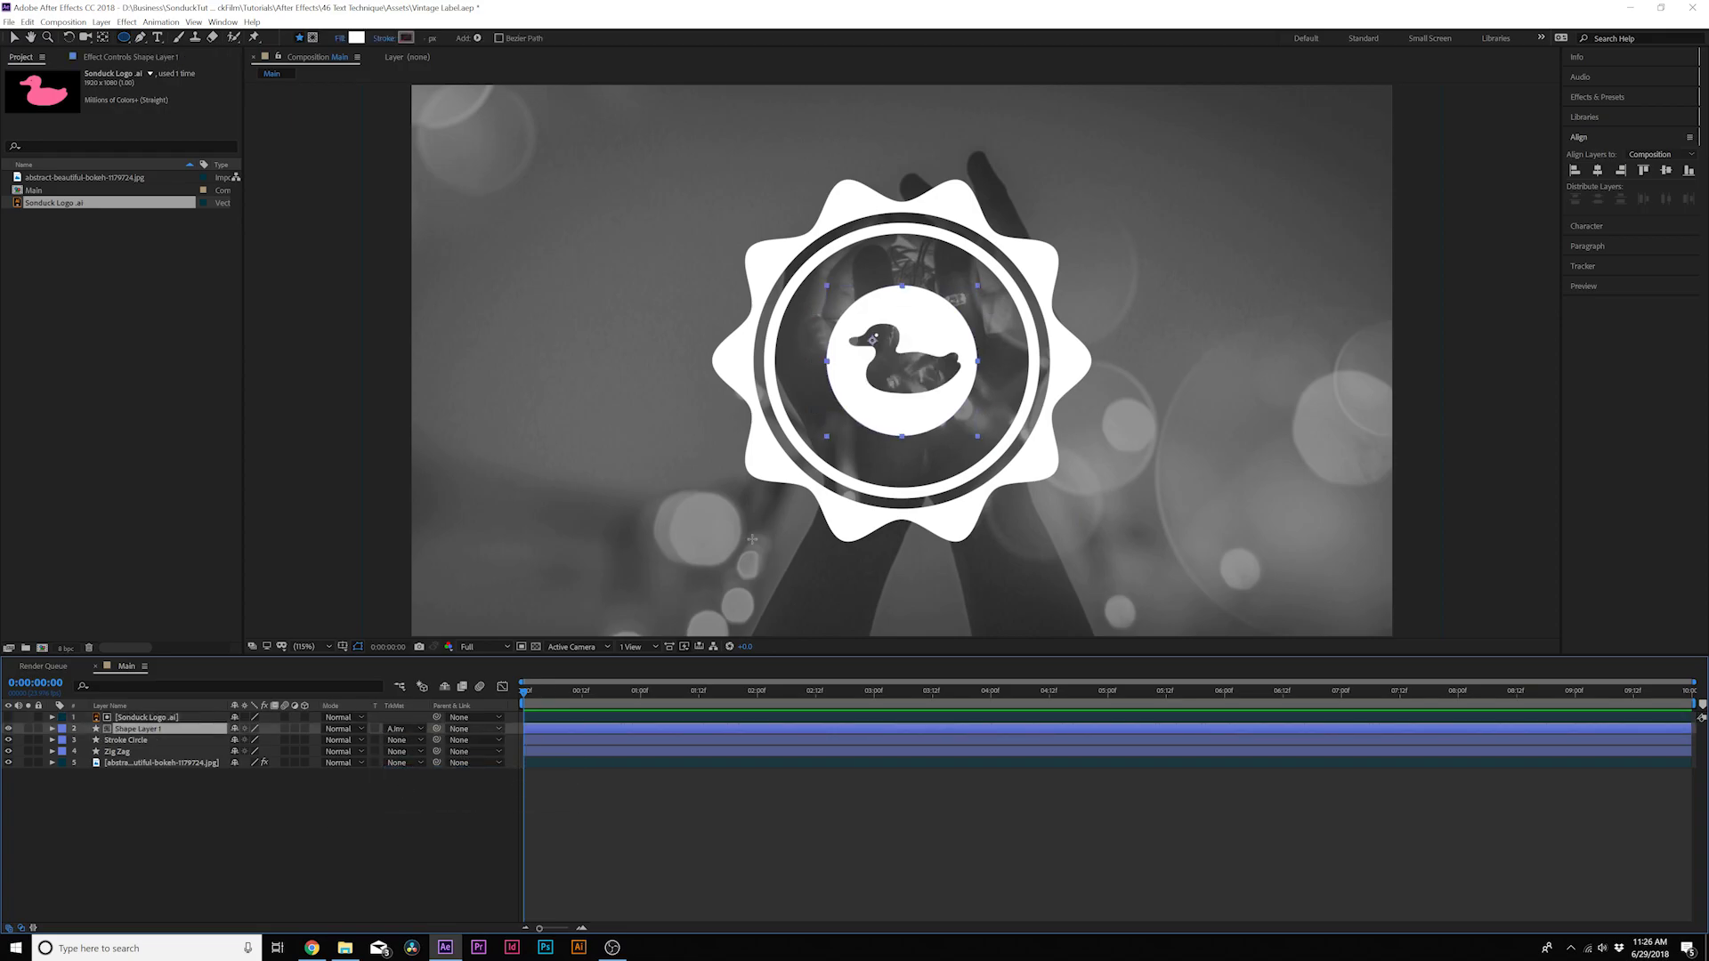
pyautogui.press('v')
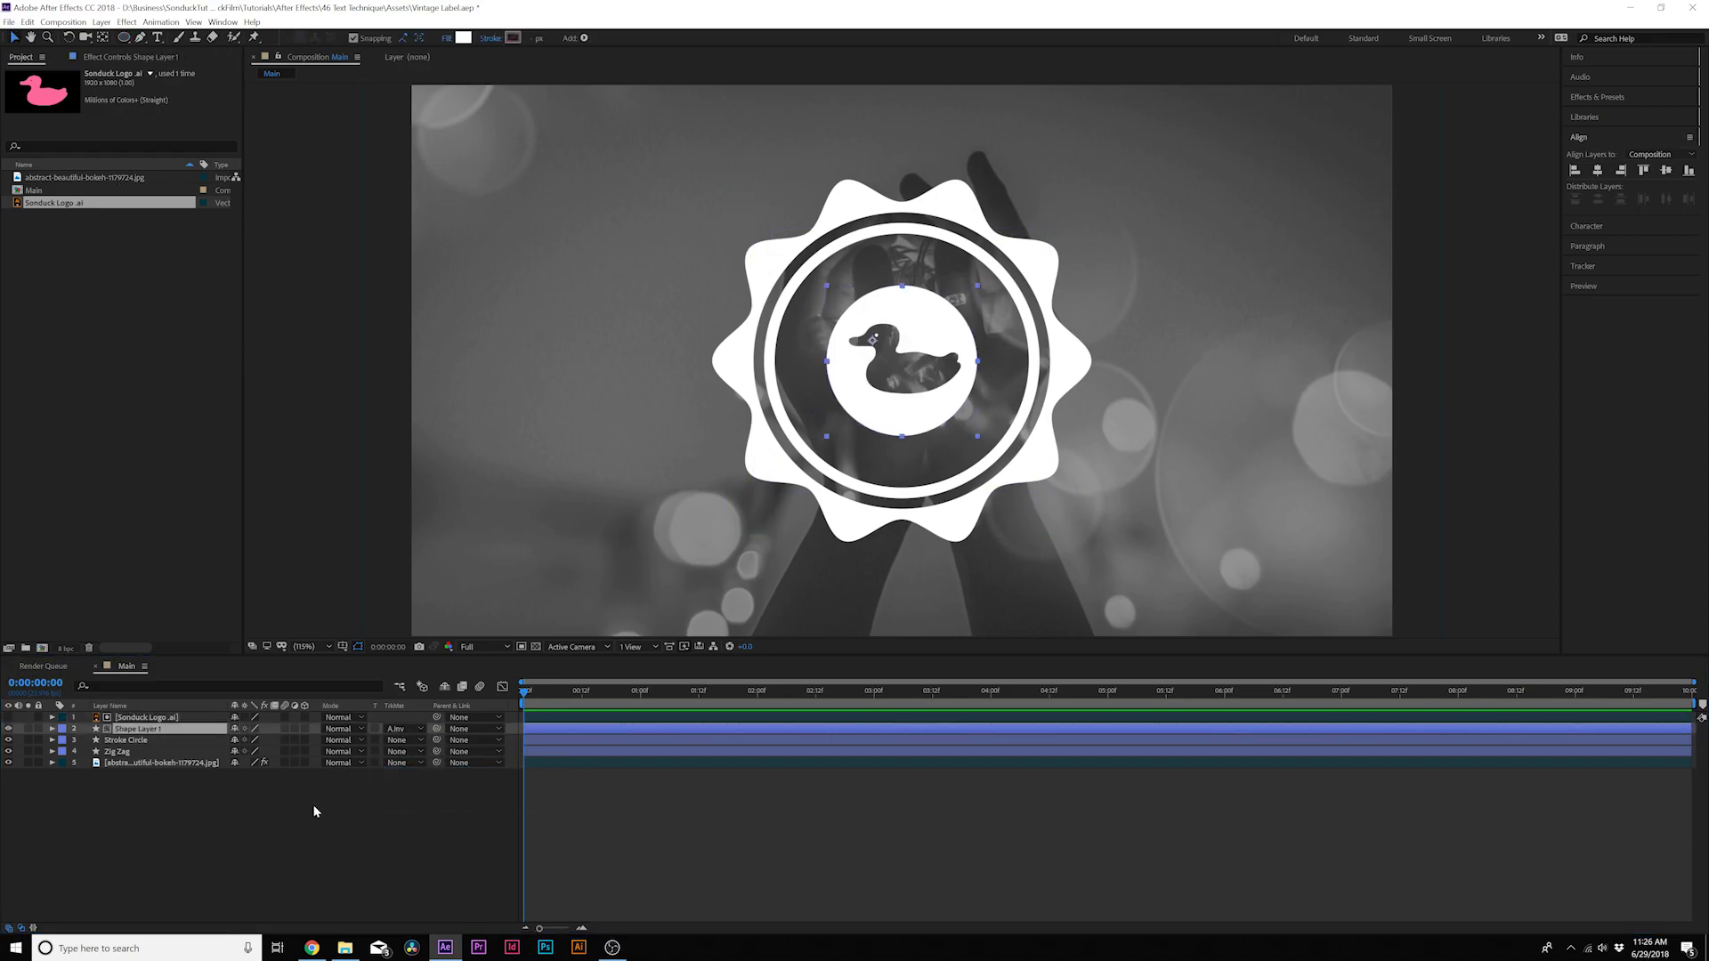
pyautogui.click(322, 868)
pyautogui.scroll(2, 892, 312)
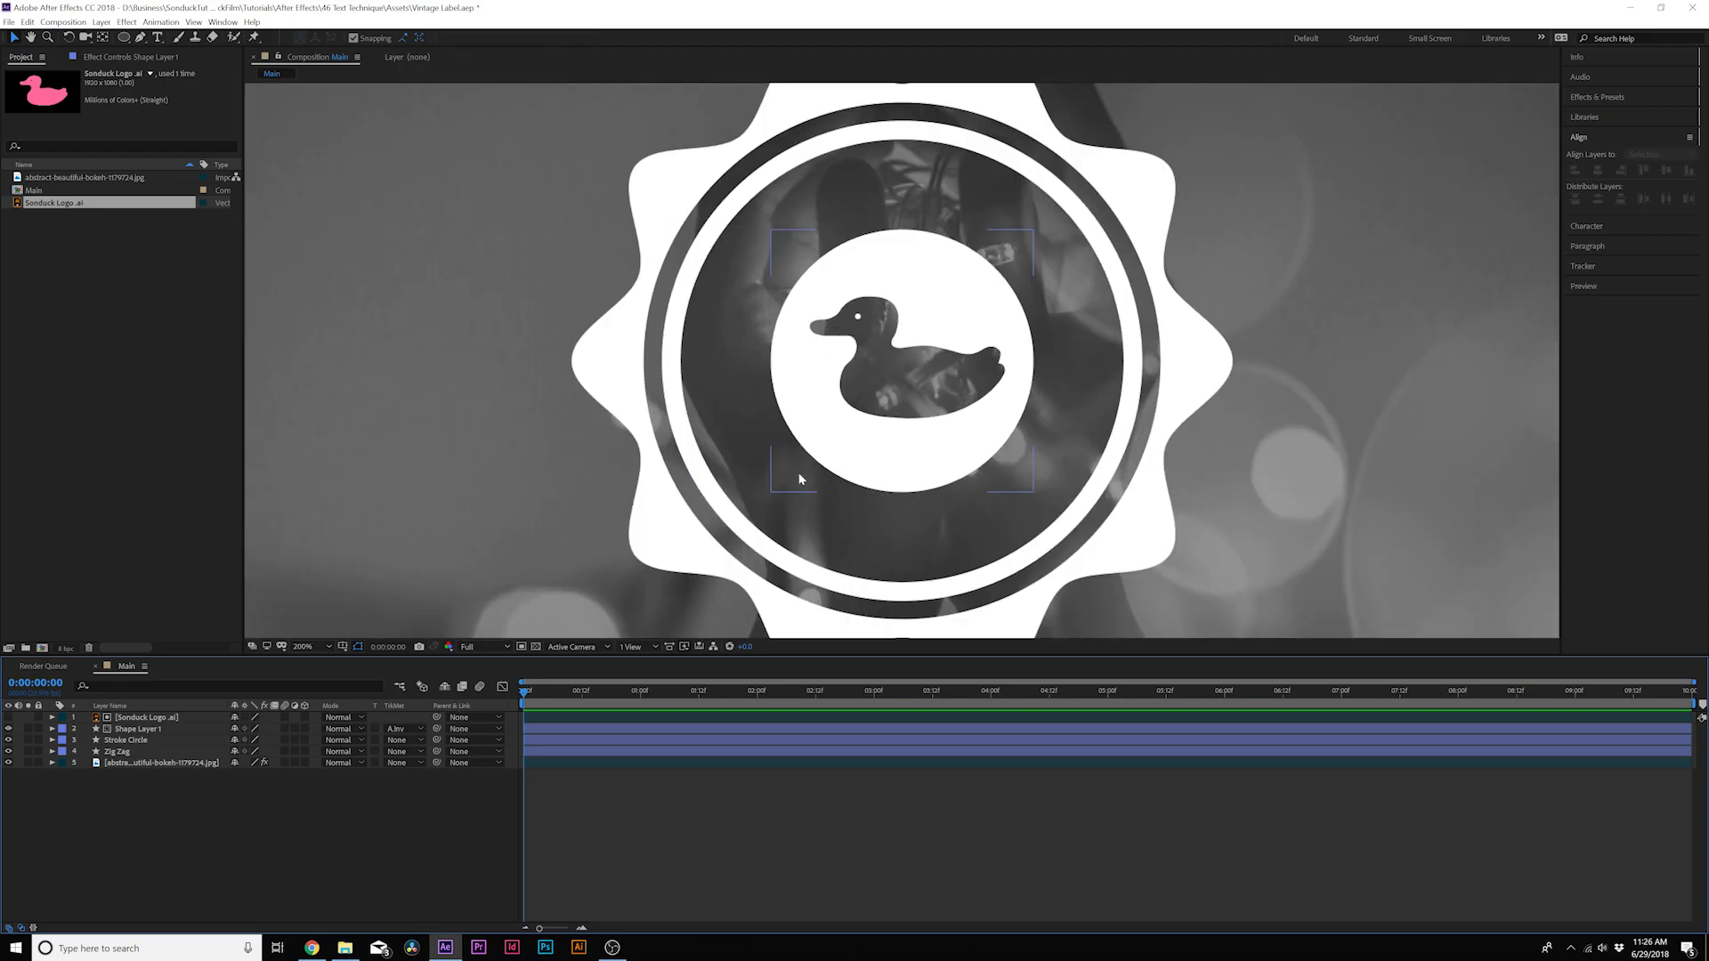
pyautogui.press(',')
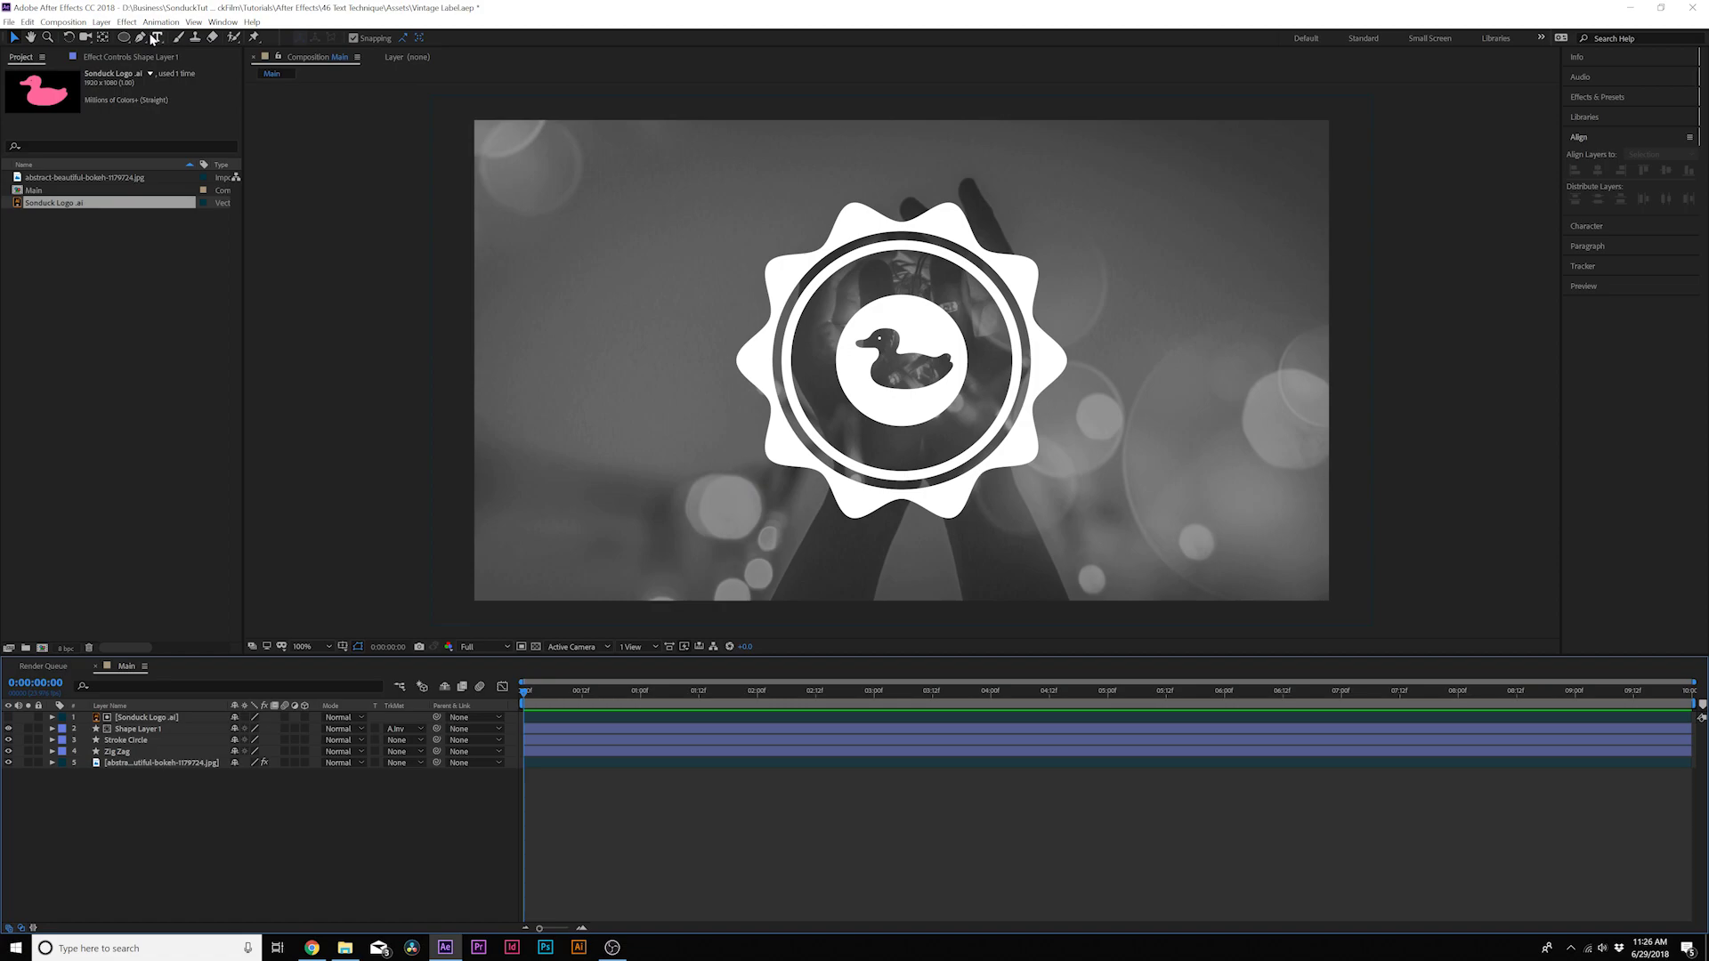
# - Create a 'vintage label' text layer at 106 px and place it below the badge
pyautogui.click(158, 39)
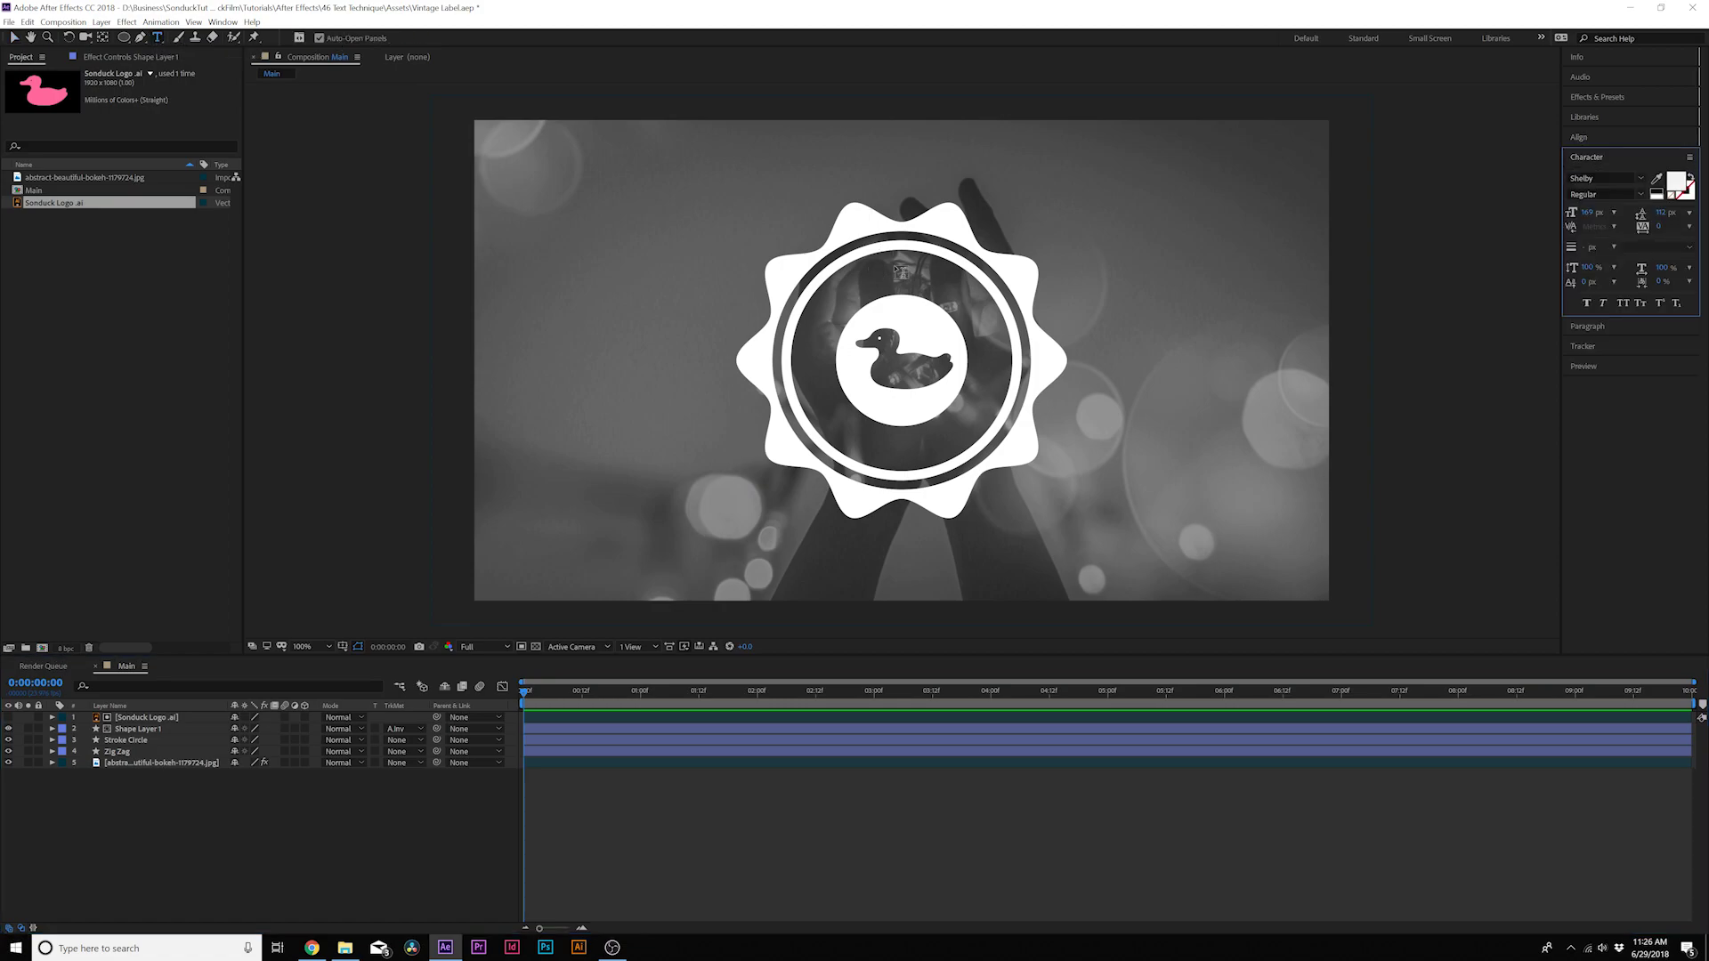
pyautogui.click(849, 290)
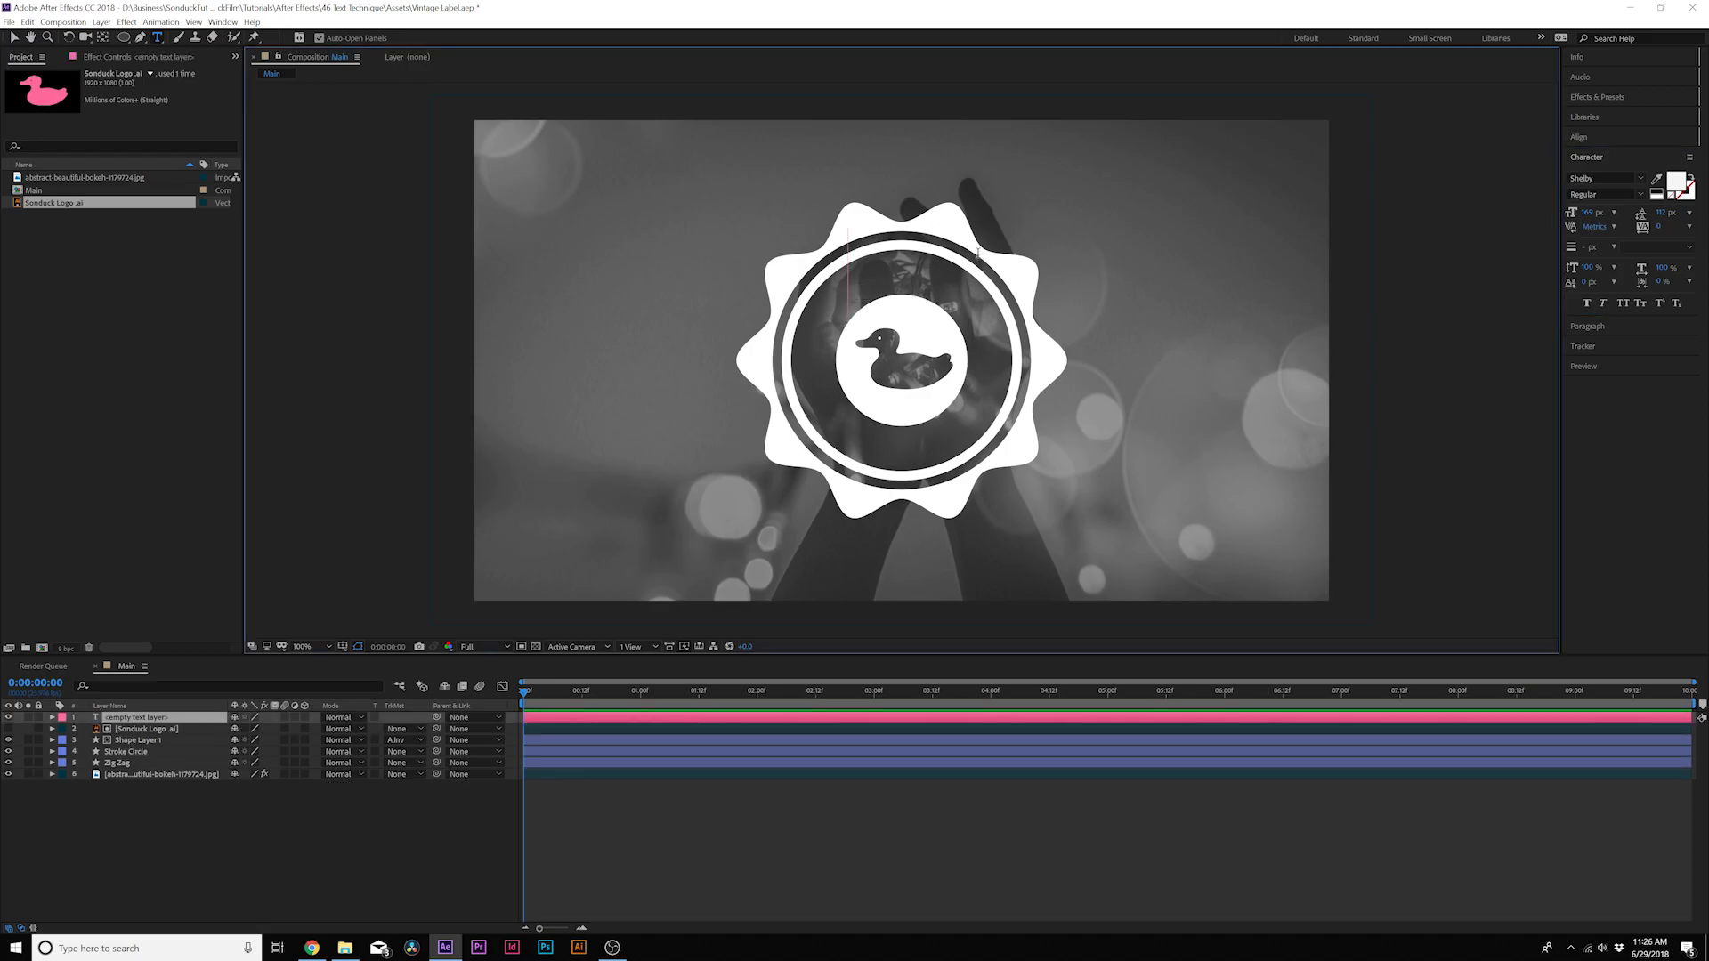
pyautogui.write('vin')
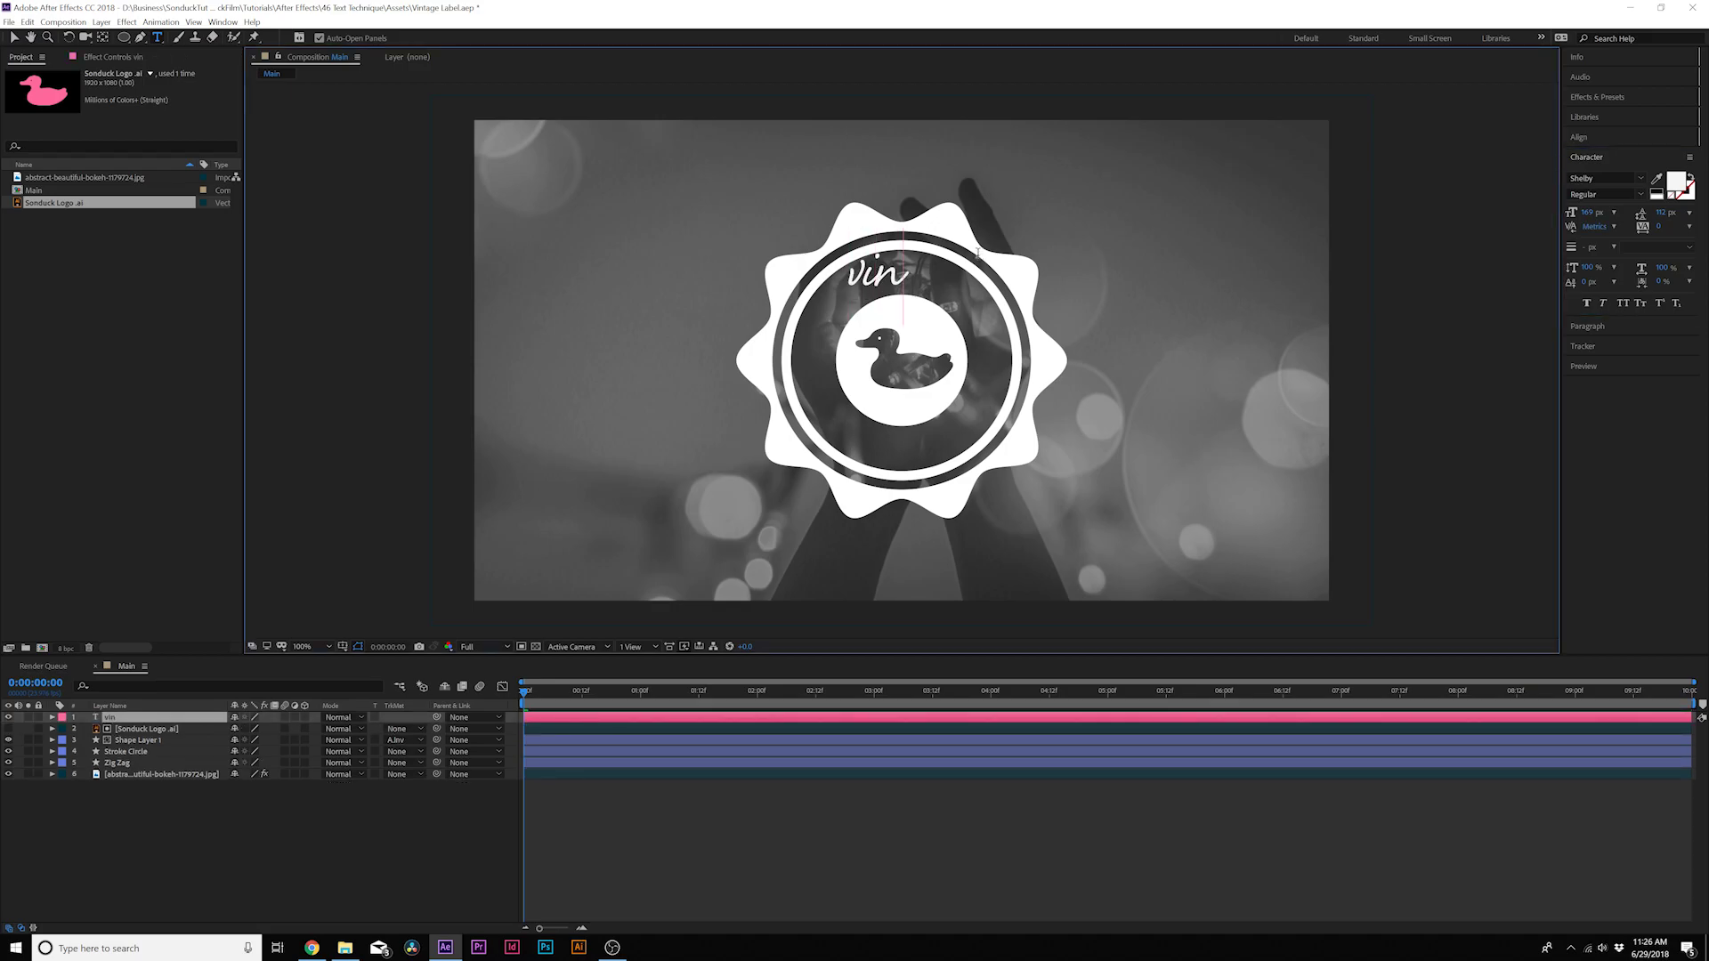
pyautogui.write('tage label SonduckFilm')
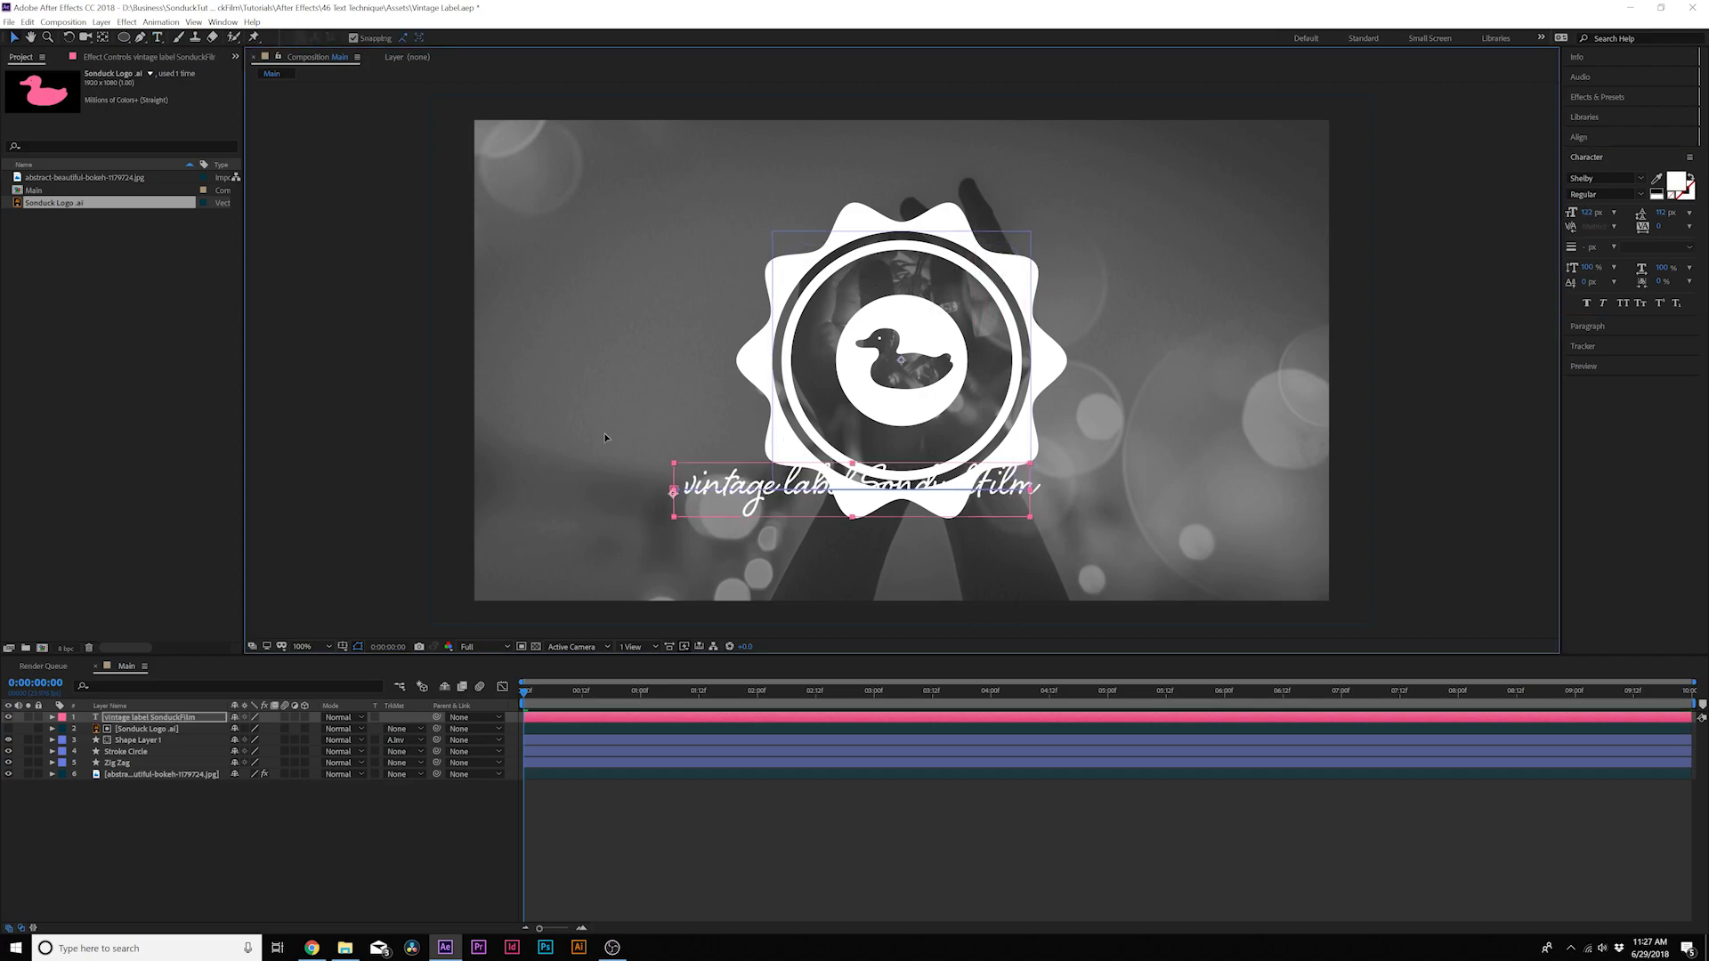
pyautogui.moveTo(697, 492); pyautogui.dragTo(746, 280)
pyautogui.moveTo(1585, 215); pyautogui.dragTo(1566, 216)
pyautogui.moveTo(876, 278); pyautogui.dragTo(890, 574)
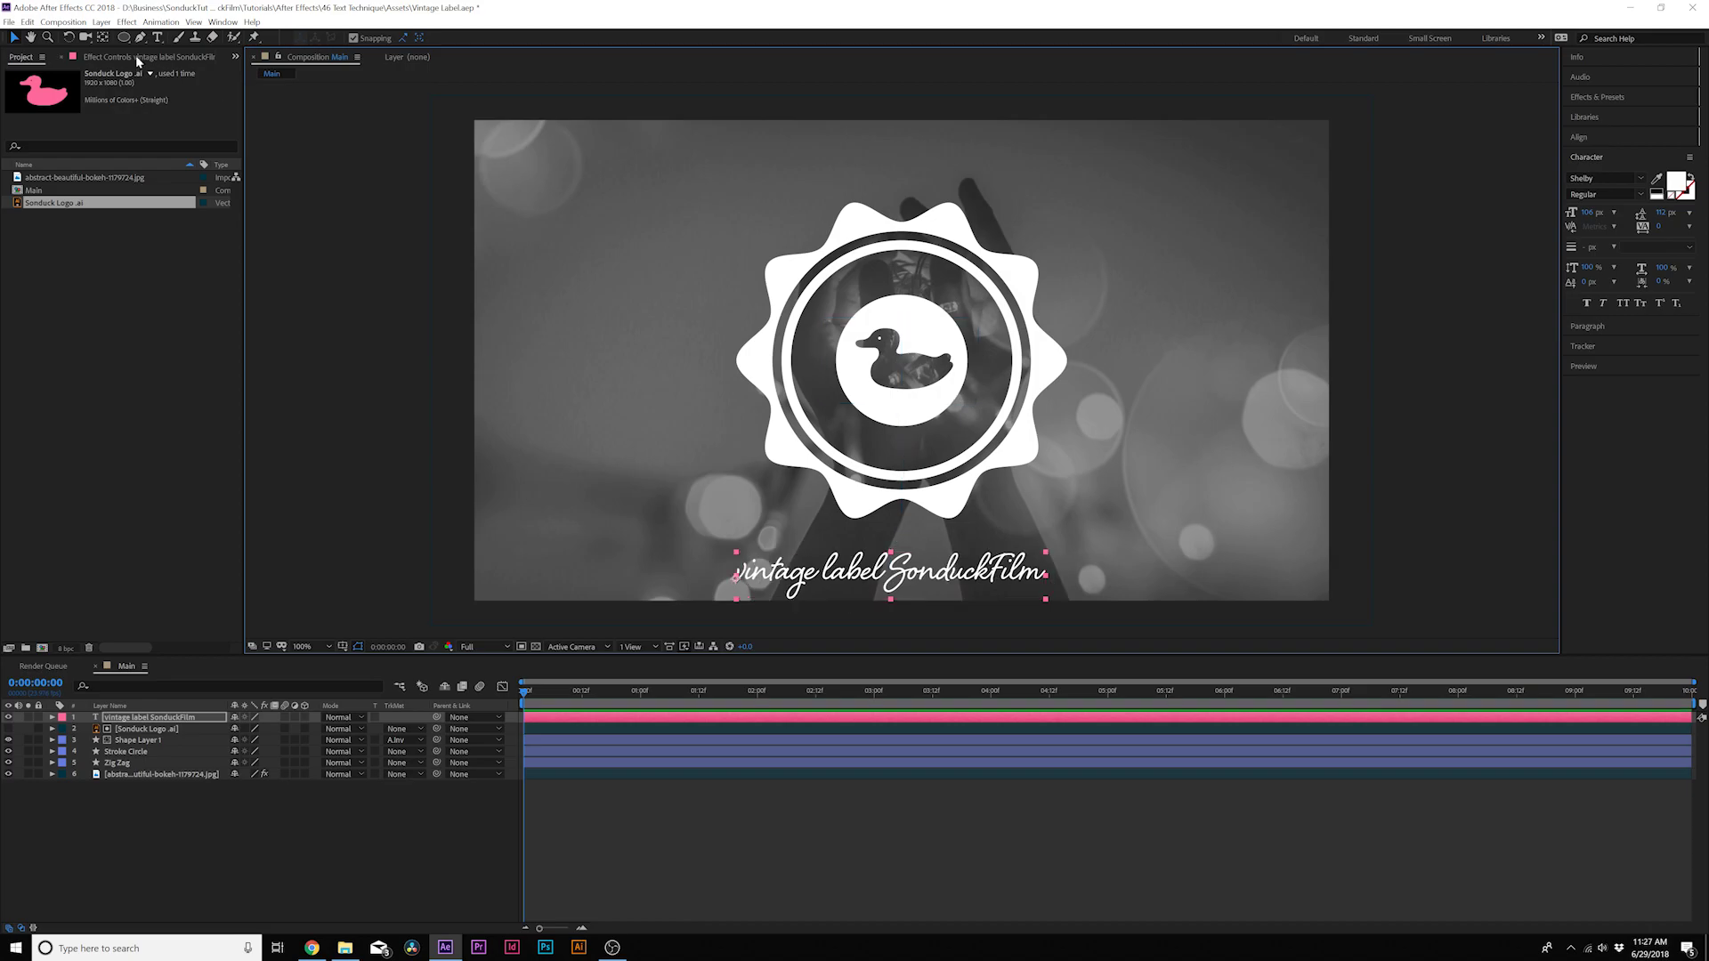
# - Draw a circular Mask 1 around the duck on the text layer and nudge it into place
pyautogui.click(124, 38)
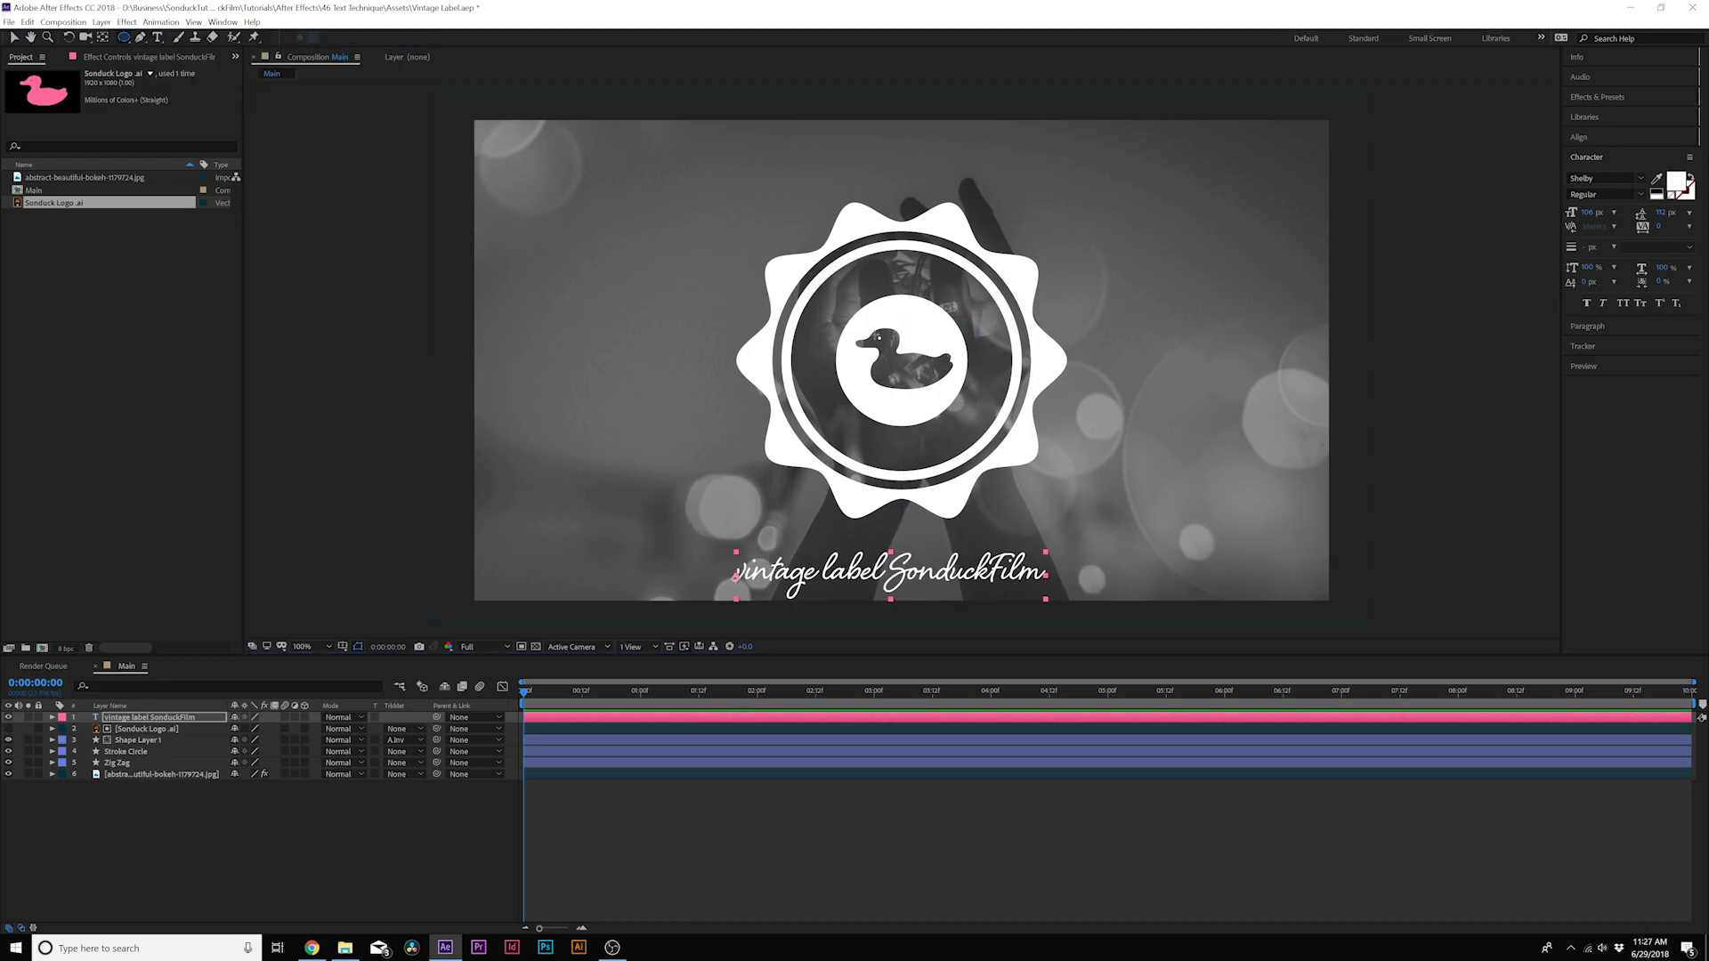
pyautogui.moveTo(899, 355); pyautogui.dragTo(983, 436)
pyautogui.press('v')
pyautogui.moveTo(907, 276); pyautogui.dragTo(907, 280)
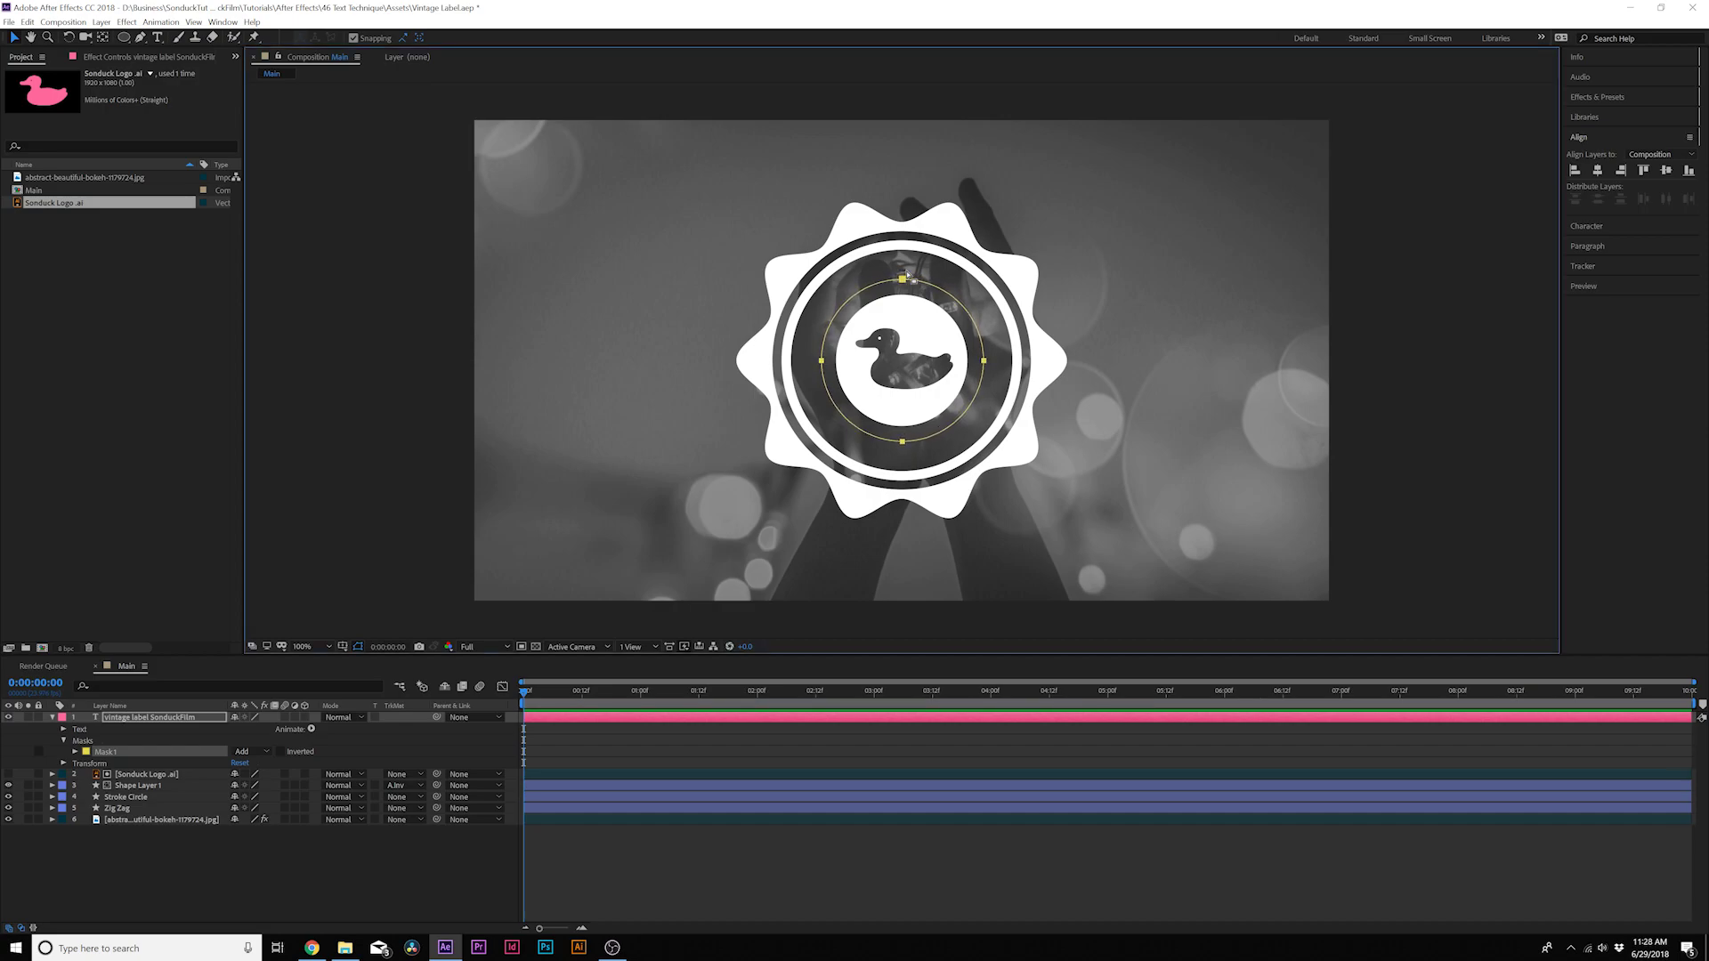
# - Set the text's path to Mask 1, turn Reverse Path on, and set First Margin to -220
pyautogui.moveTo(907, 275); pyautogui.dragTo(906, 276)
pyautogui.click(63, 729)
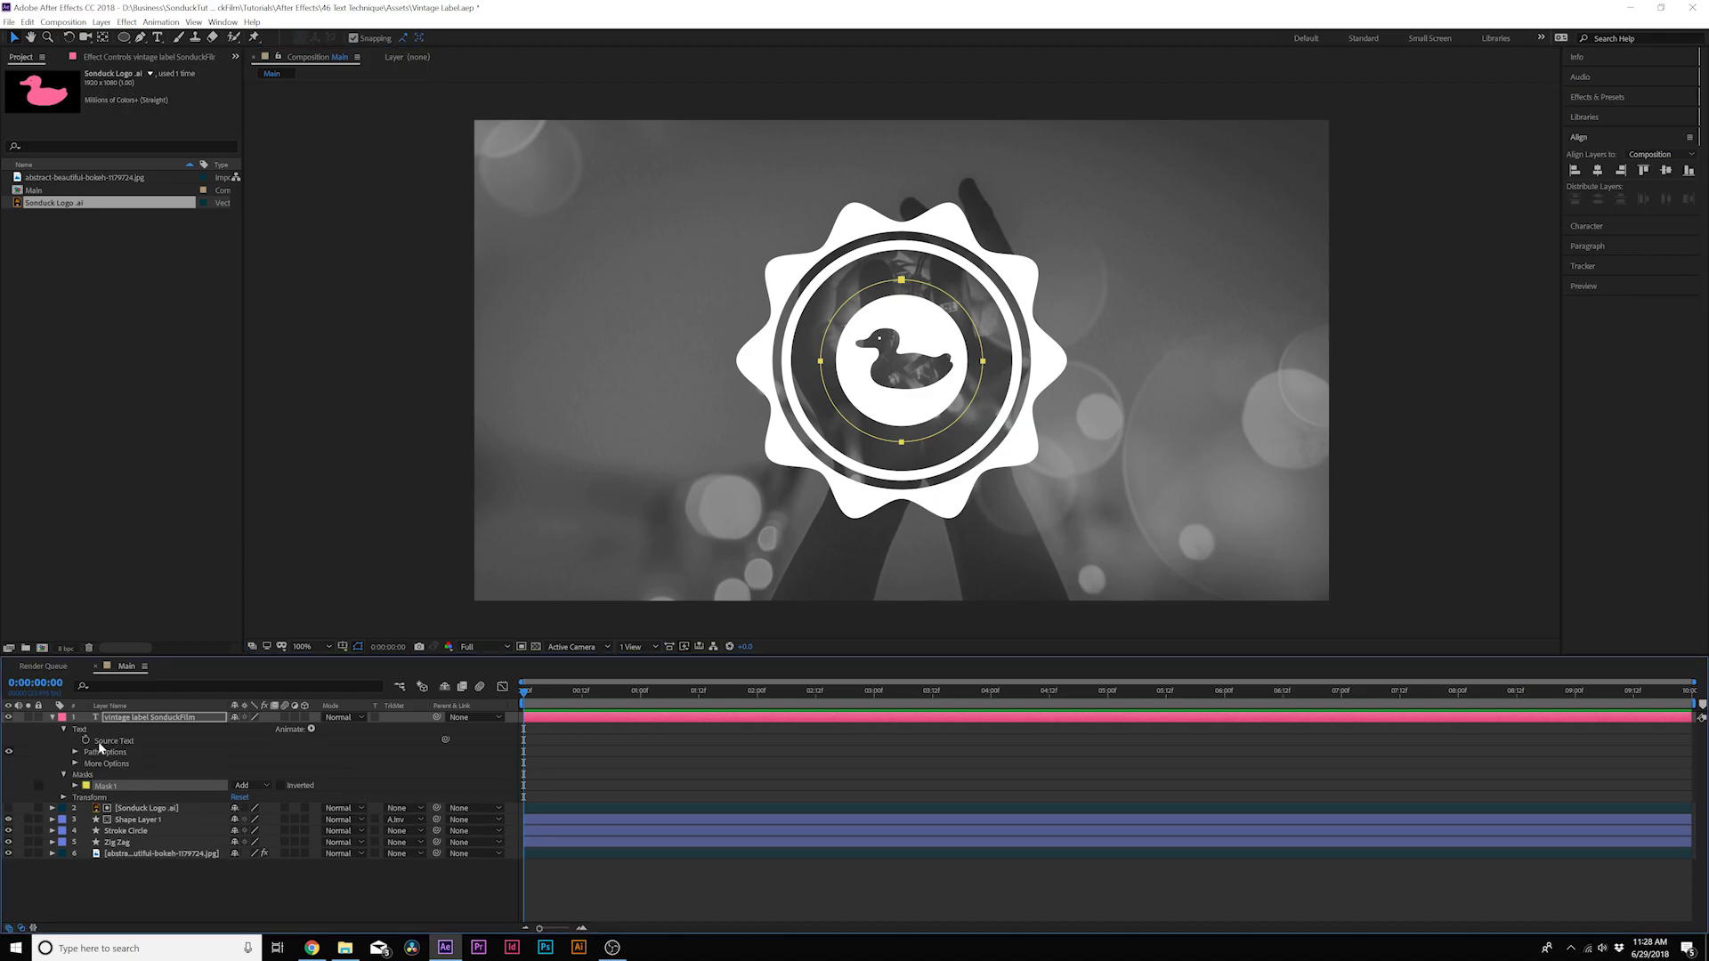
pyautogui.click(74, 753)
pyautogui.click(244, 763)
pyautogui.click(254, 793)
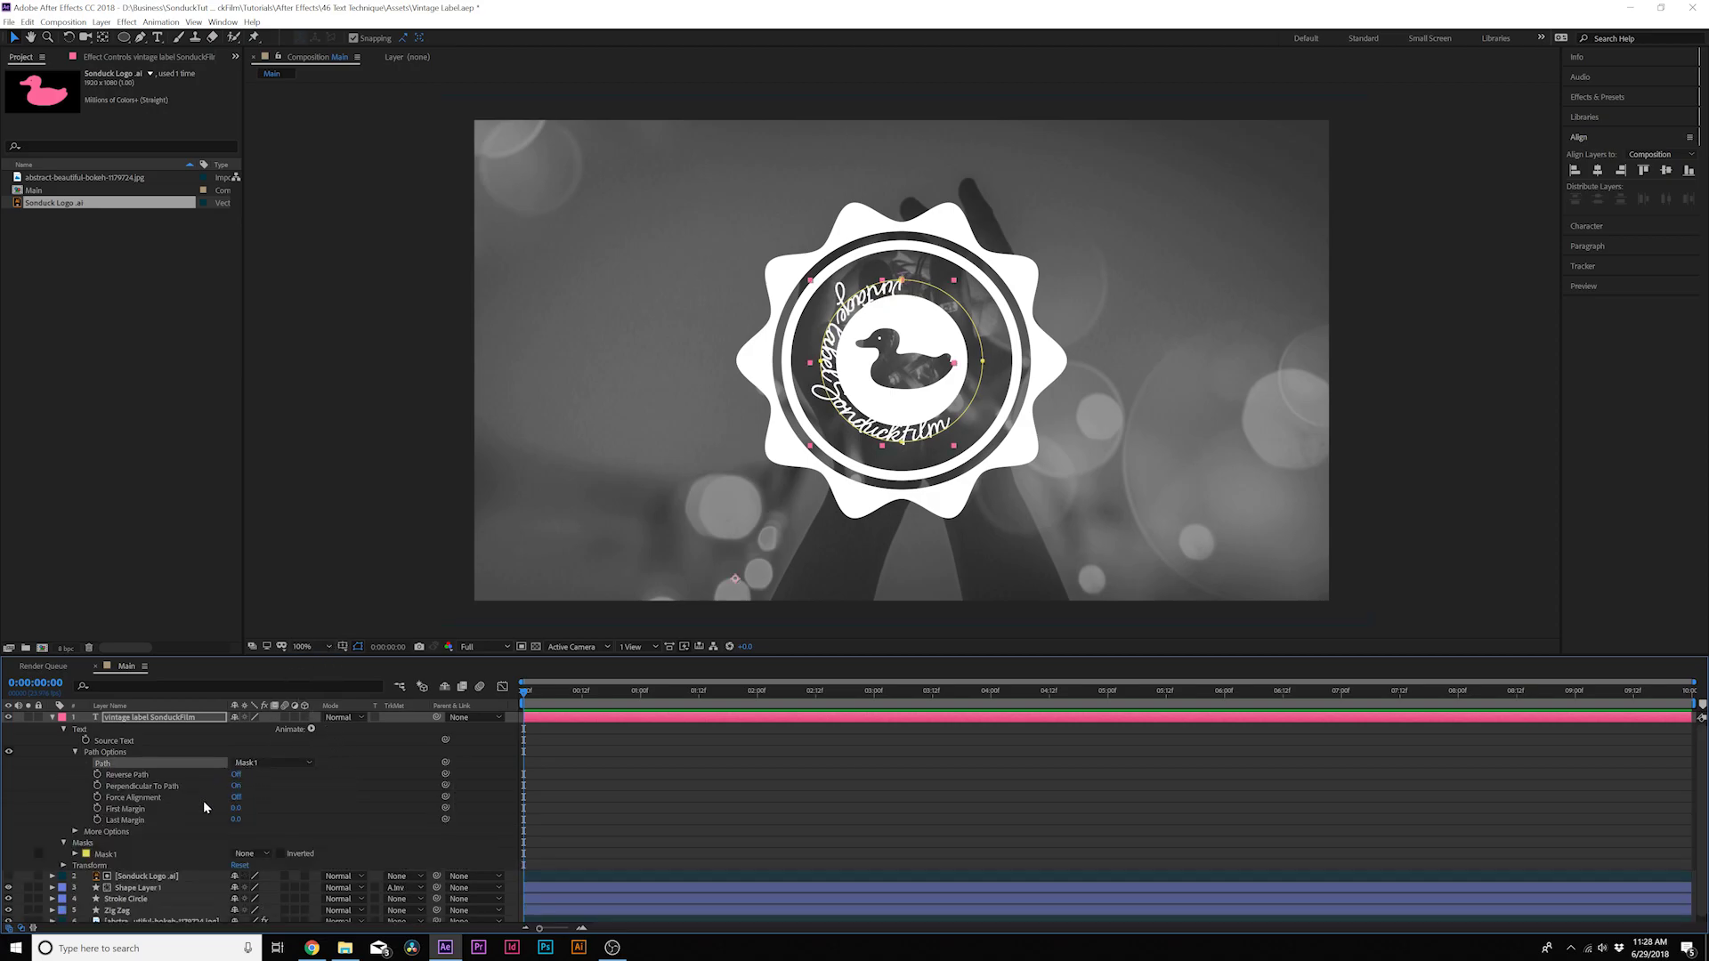
pyautogui.click(236, 775)
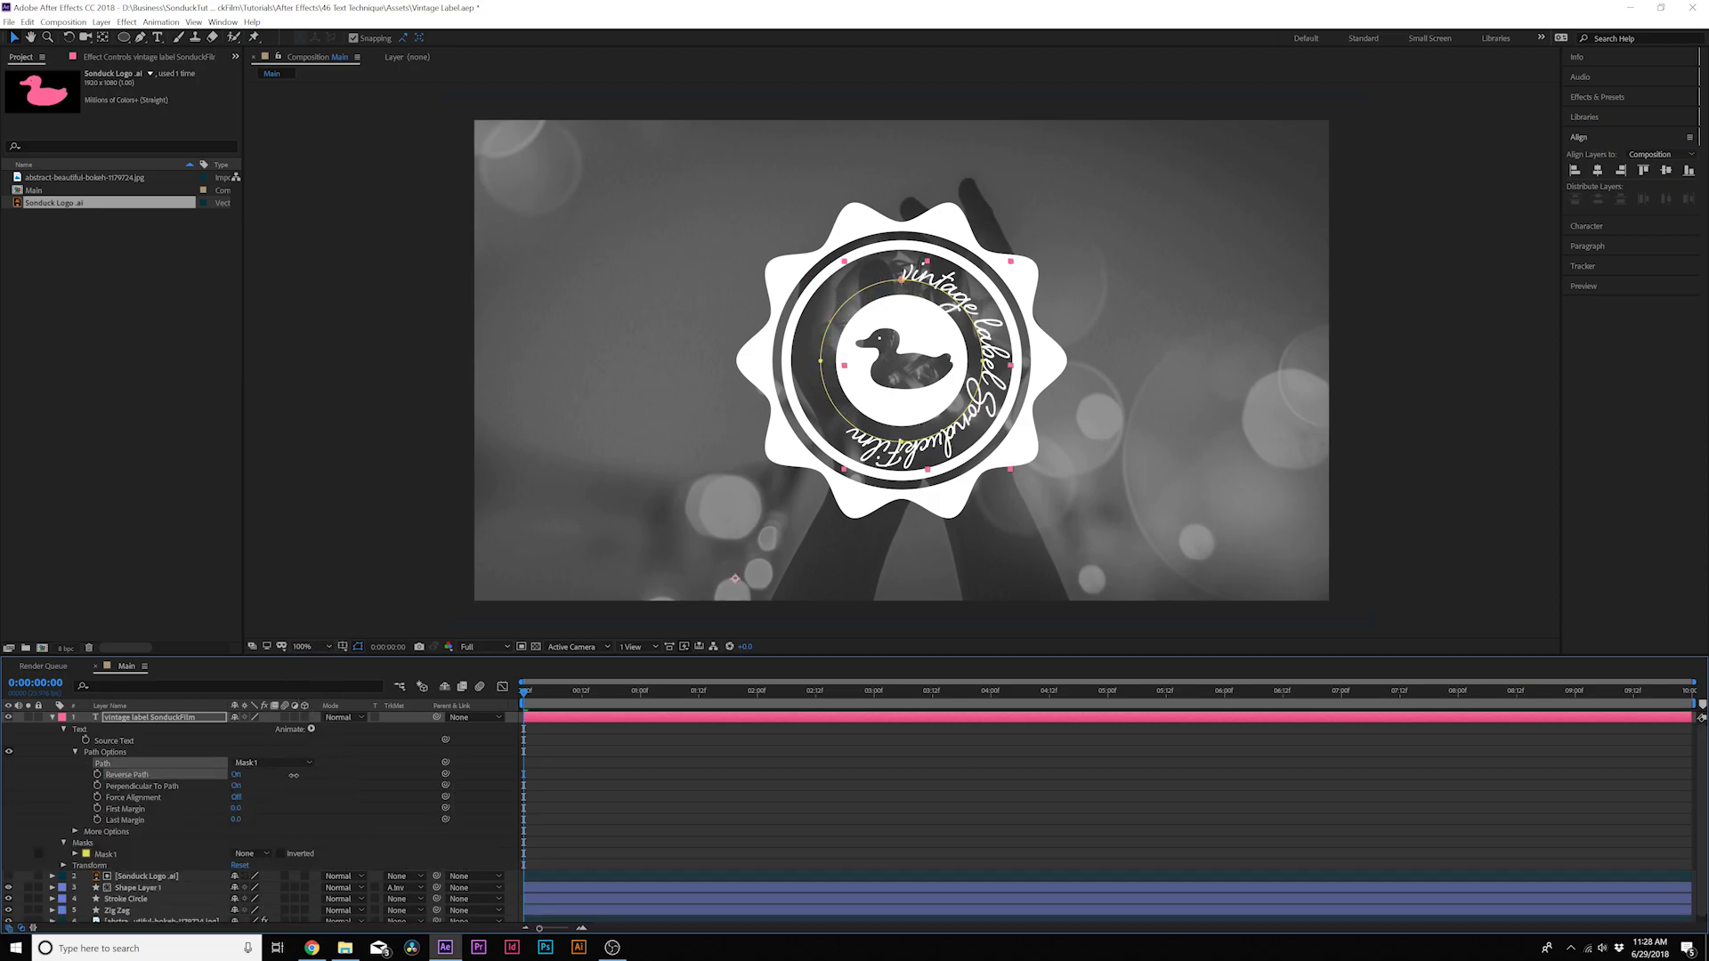
pyautogui.moveTo(236, 809); pyautogui.dragTo(40, 826)
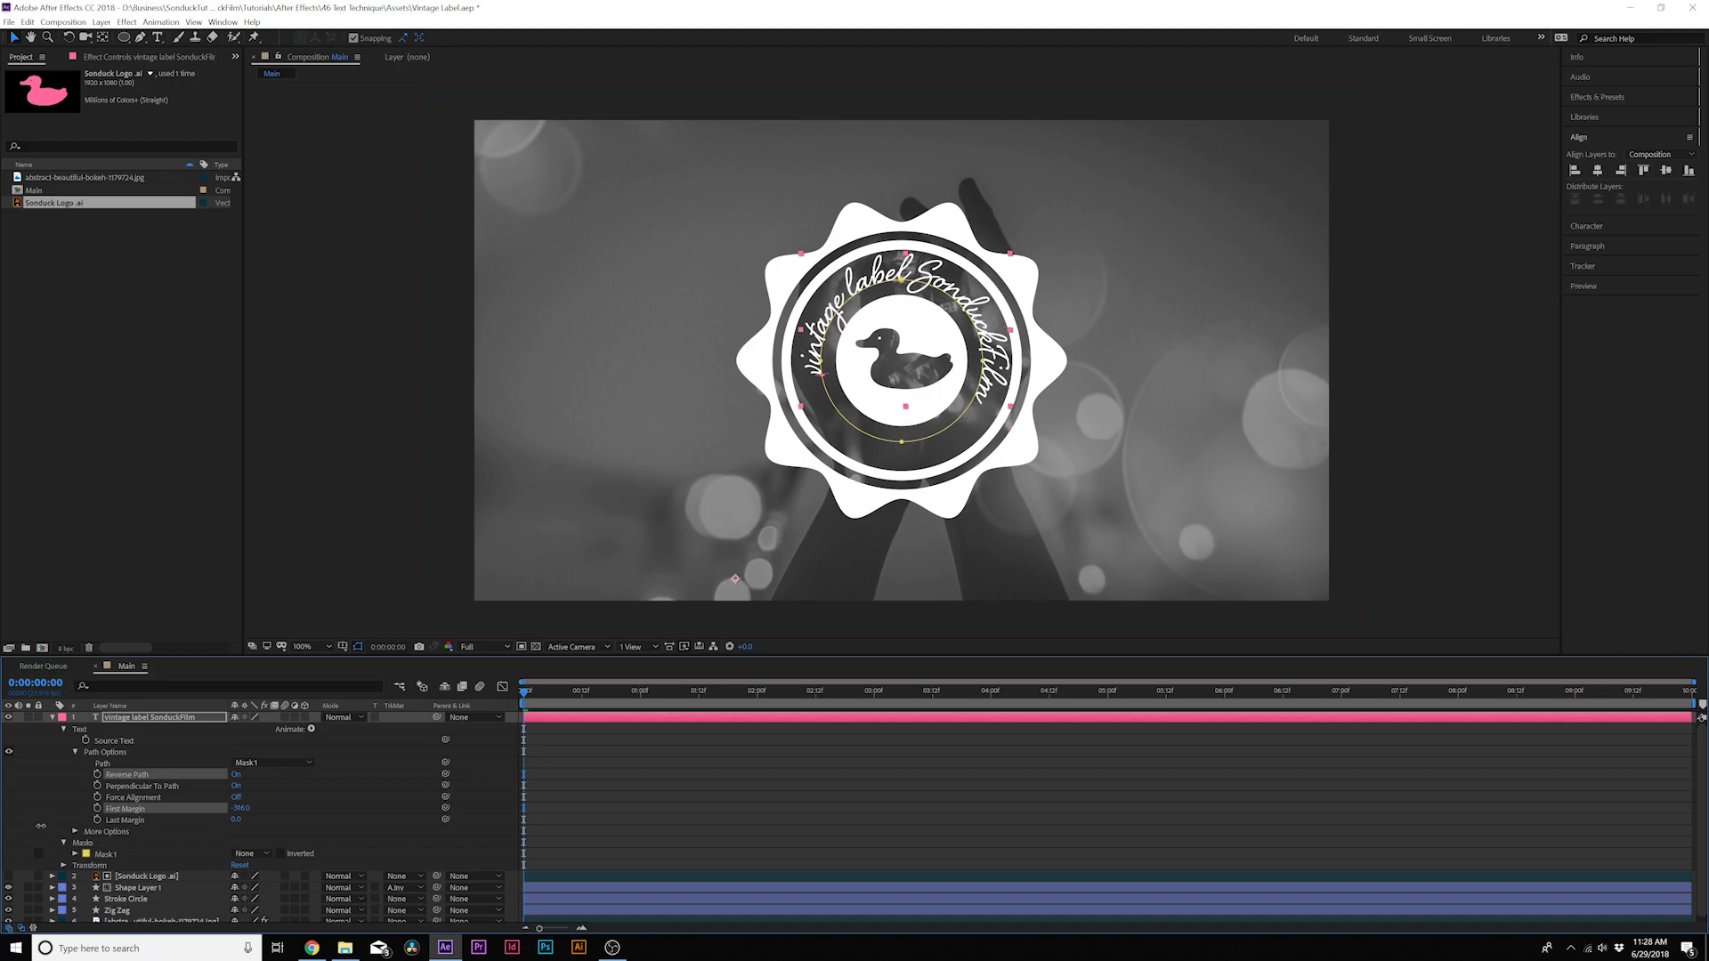
# - Change the circular text's font to Bebas Kai
pyautogui.doubleClick(149, 718)
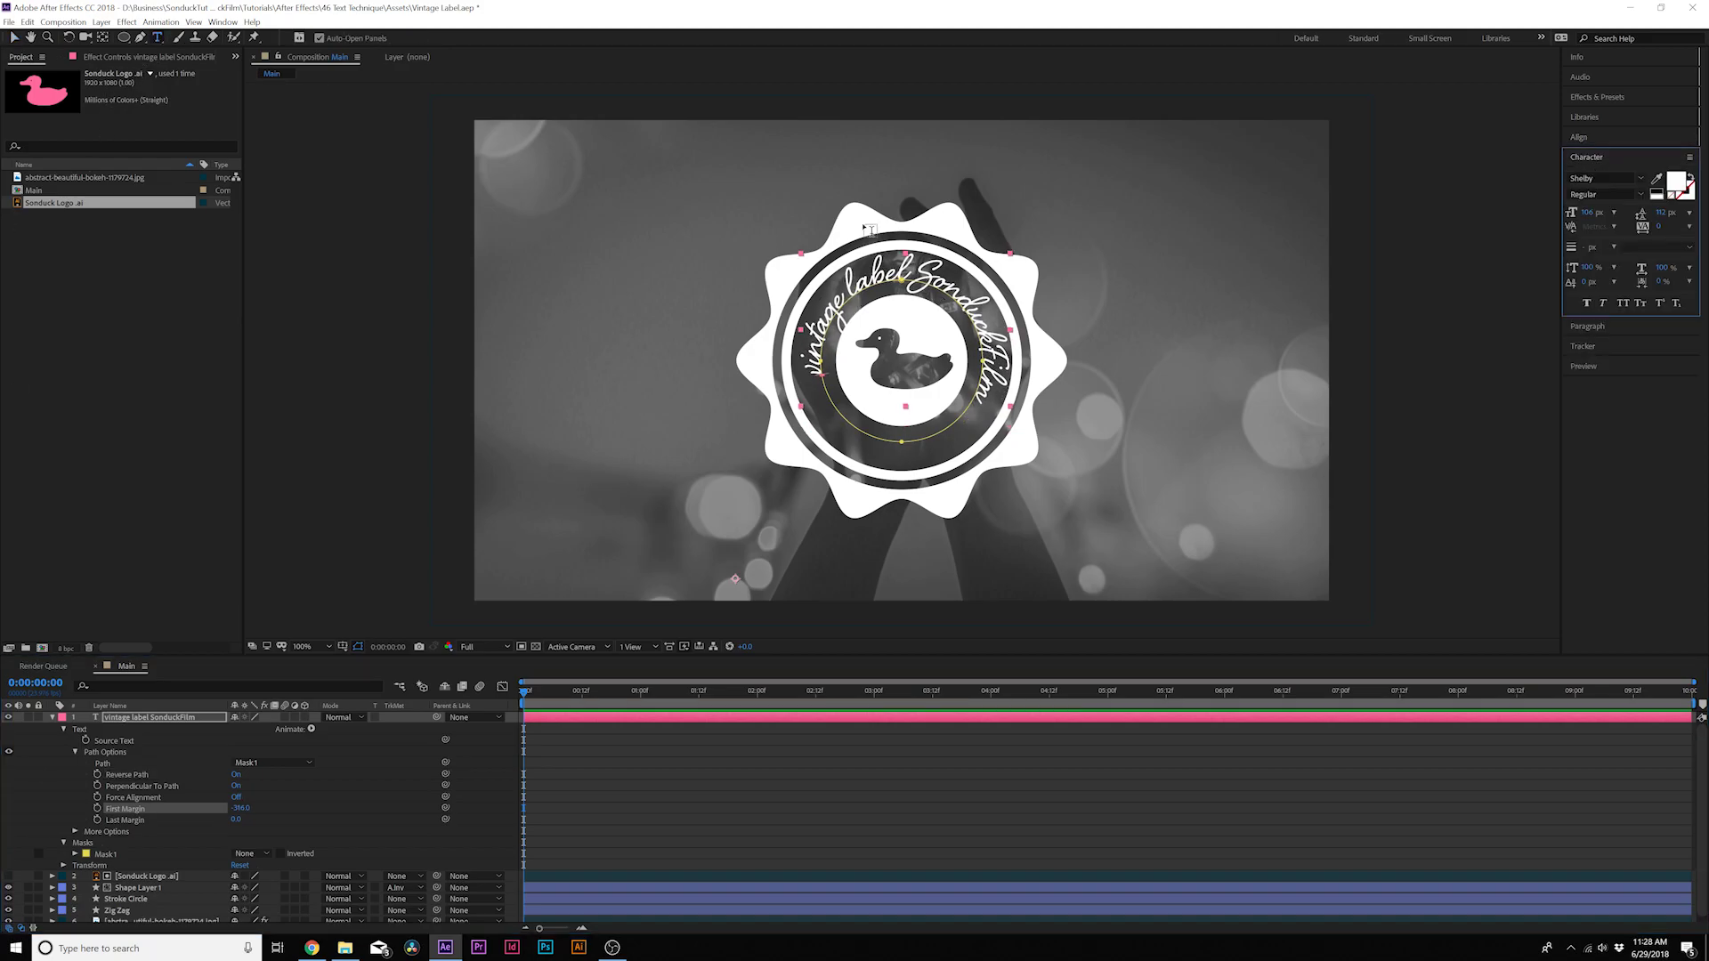
pyautogui.click(1607, 178)
pyautogui.write('Beb')
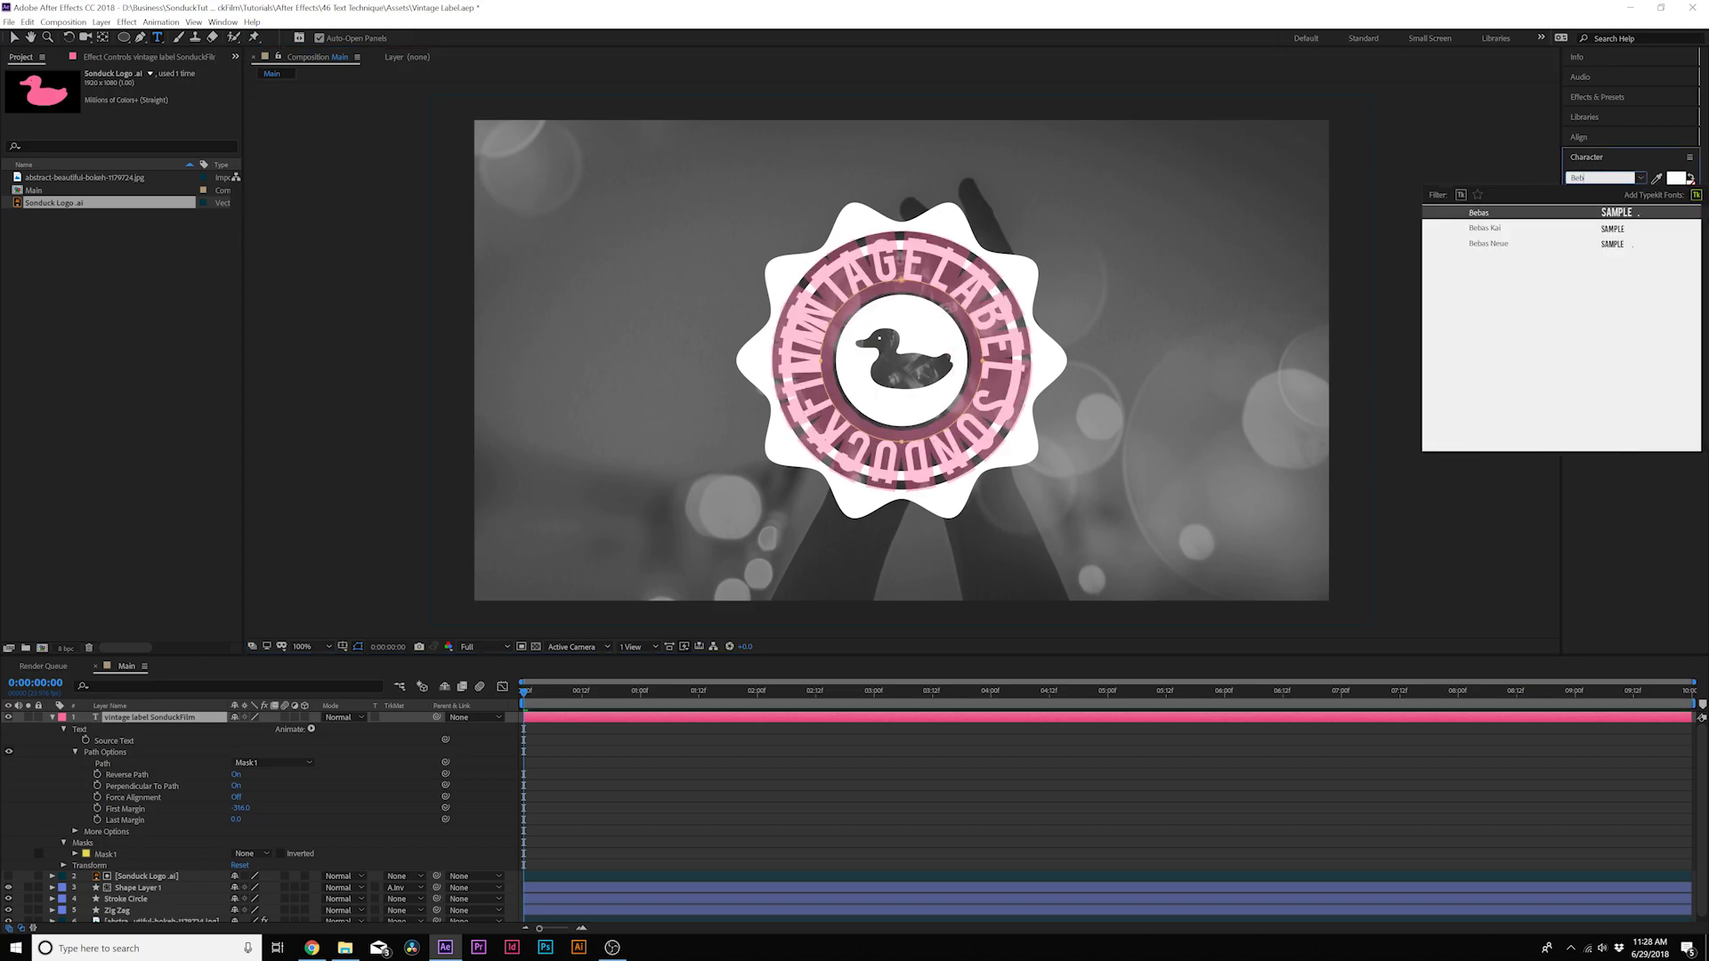
pyautogui.click(1485, 228)
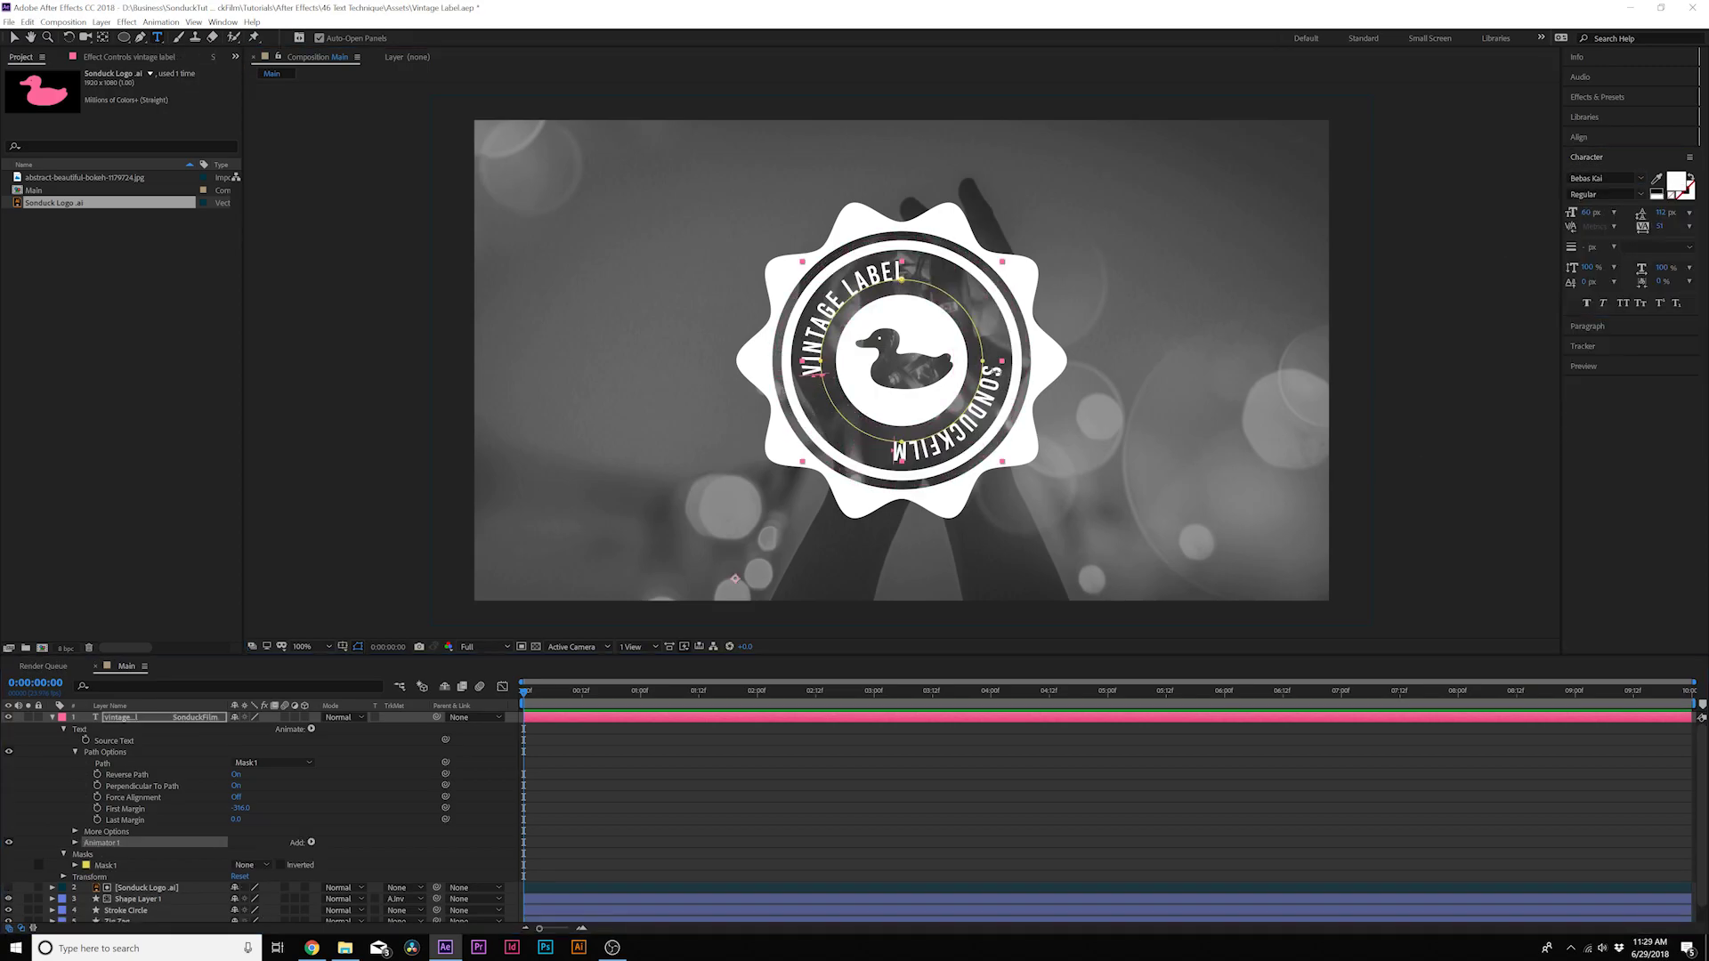
# - Delete SONDUCKFILM, arch VINTAGE LABEL across the circle's top, and duplicate that text layer
pyautogui.moveTo(995, 365); pyautogui.dragTo(820, 486)
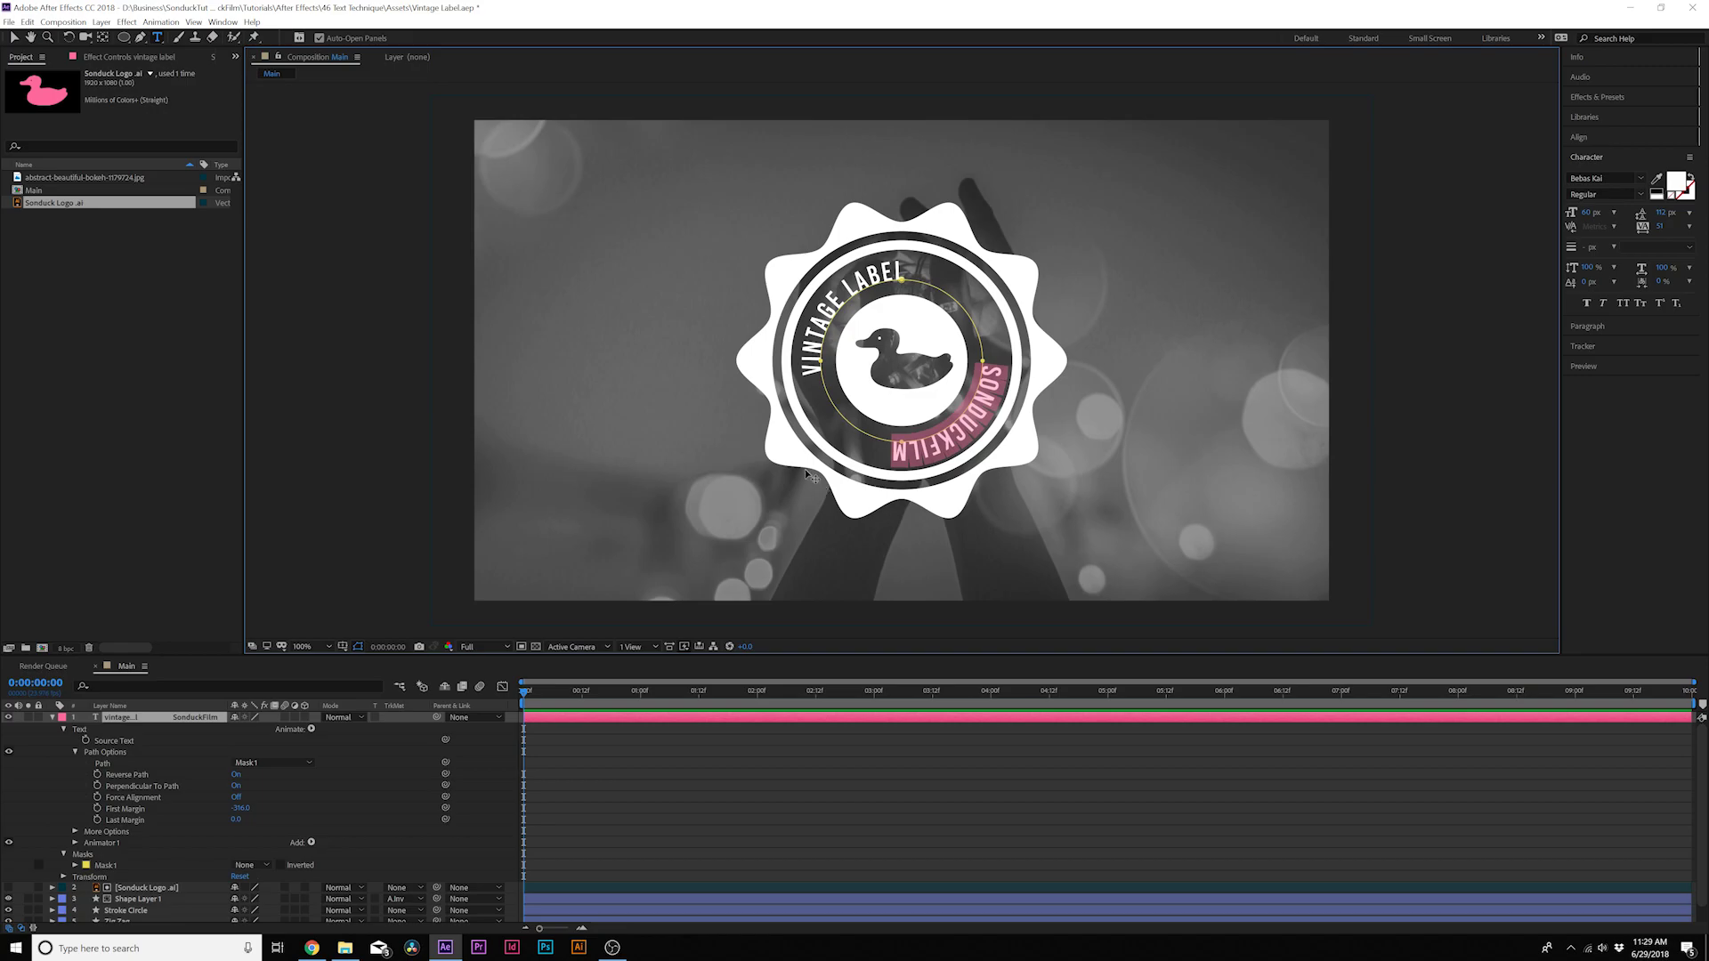
pyautogui.press('BackSpace')
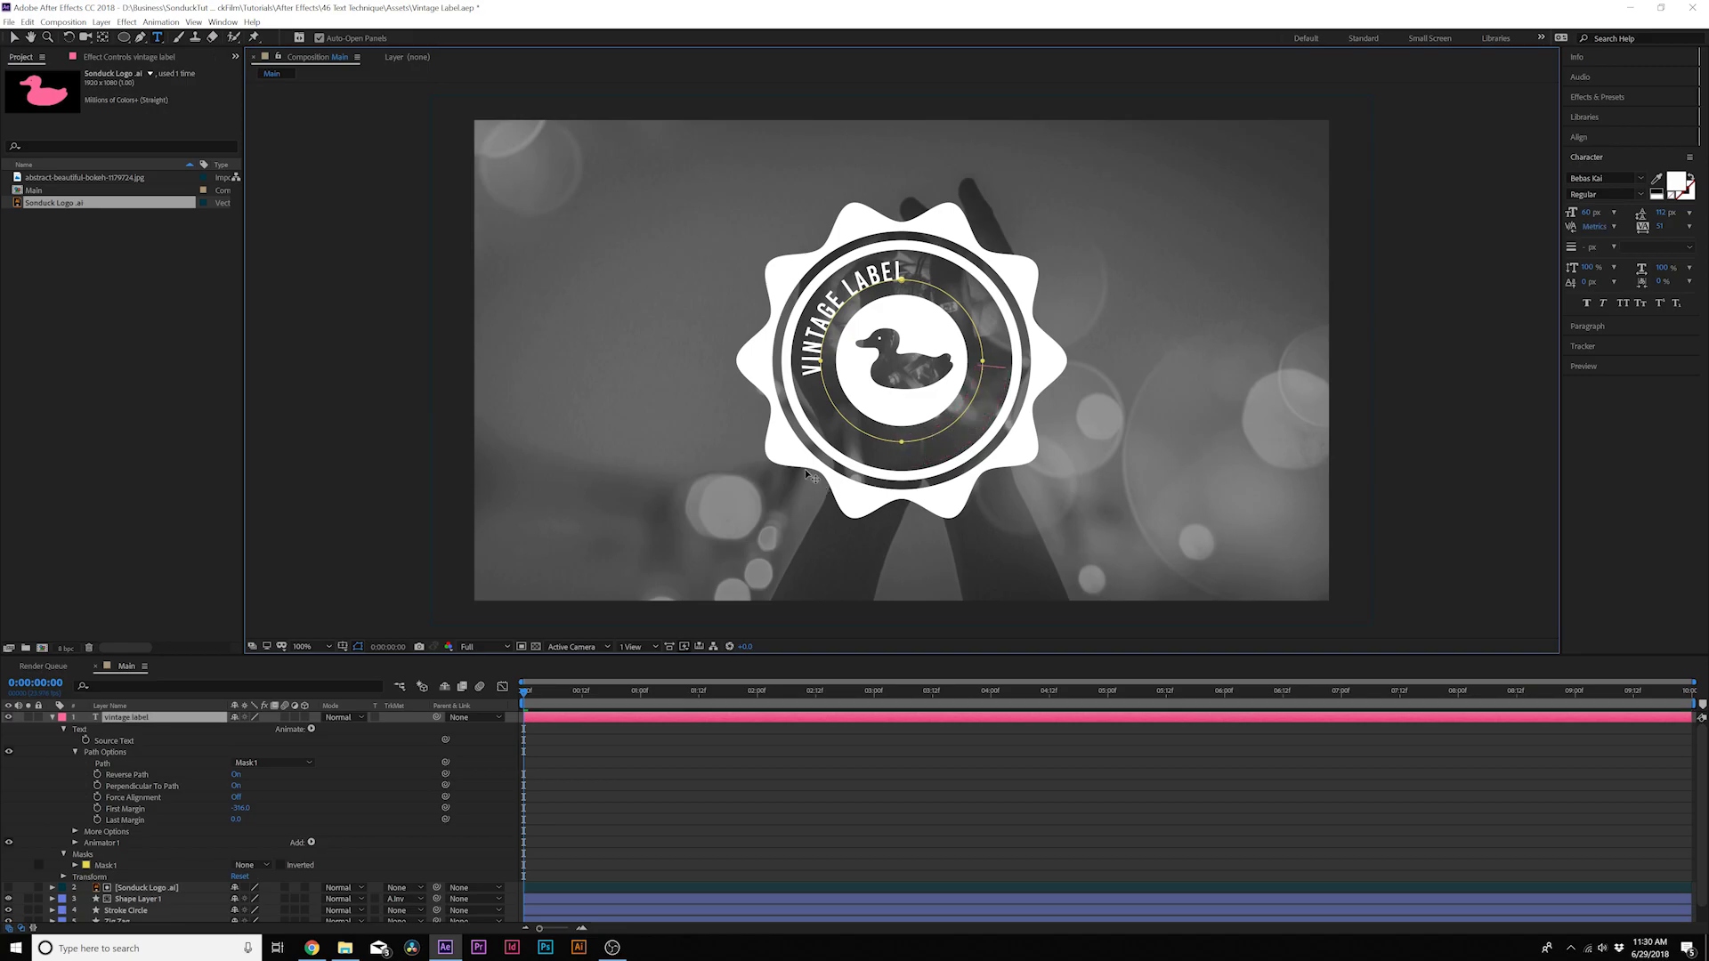
pyautogui.click(15, 39)
pyautogui.moveTo(239, 807); pyautogui.dragTo(378, 821)
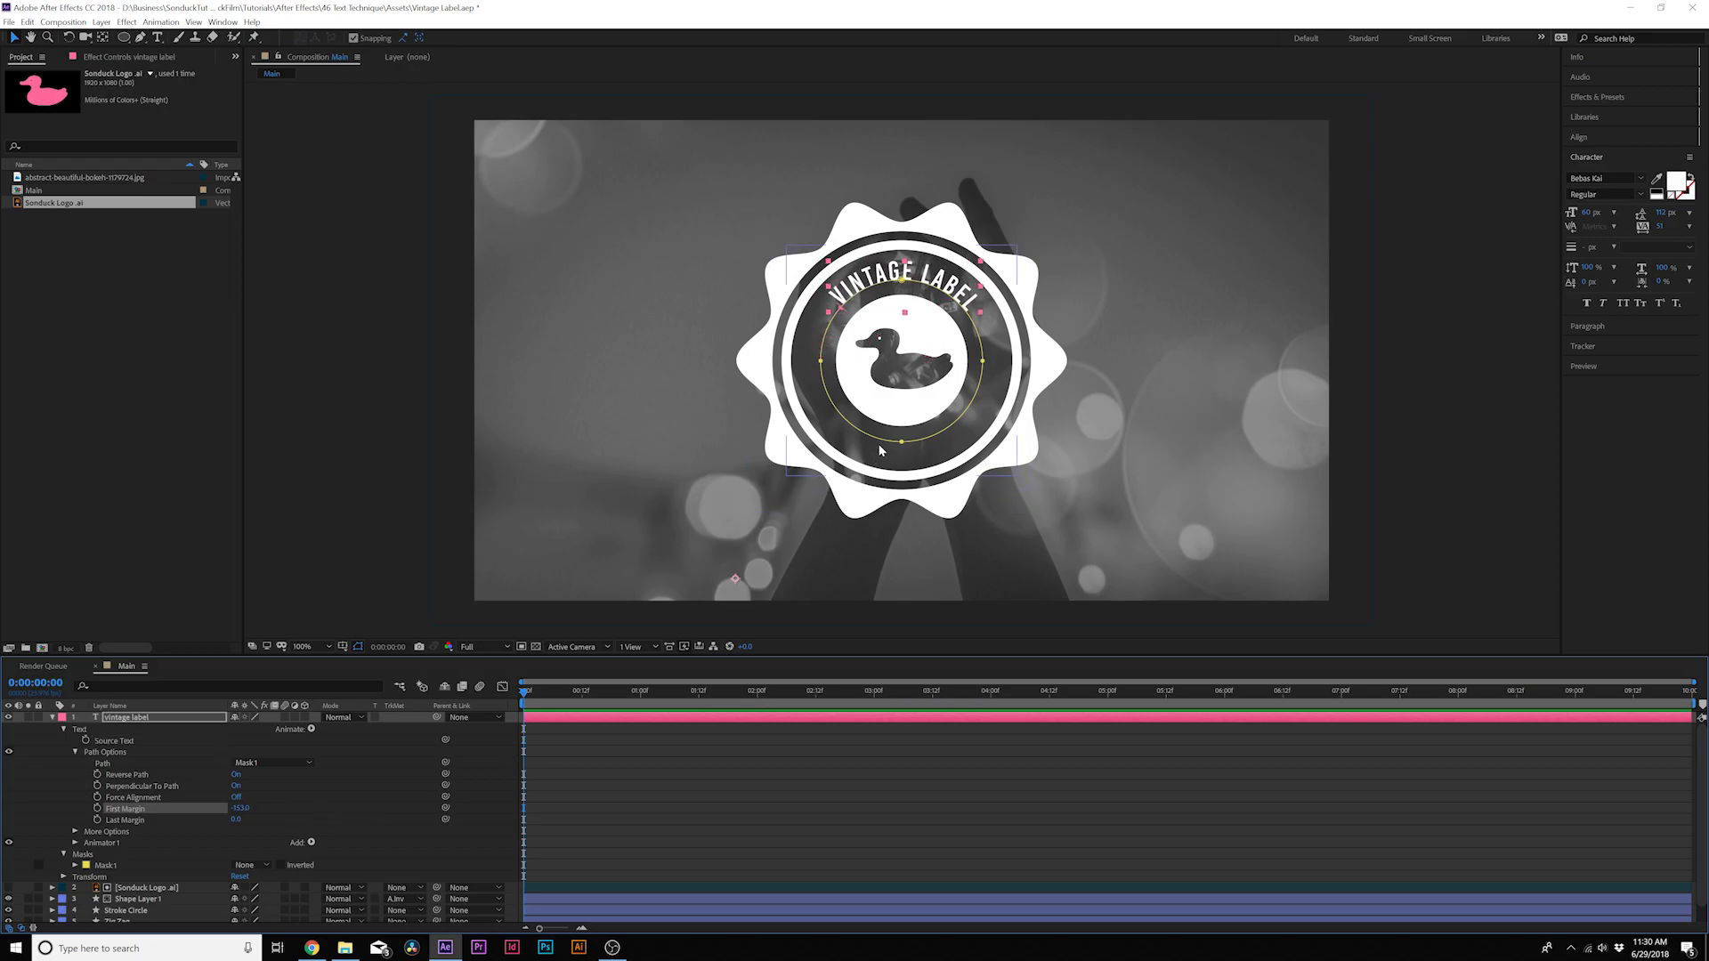
pyautogui.click(127, 721)
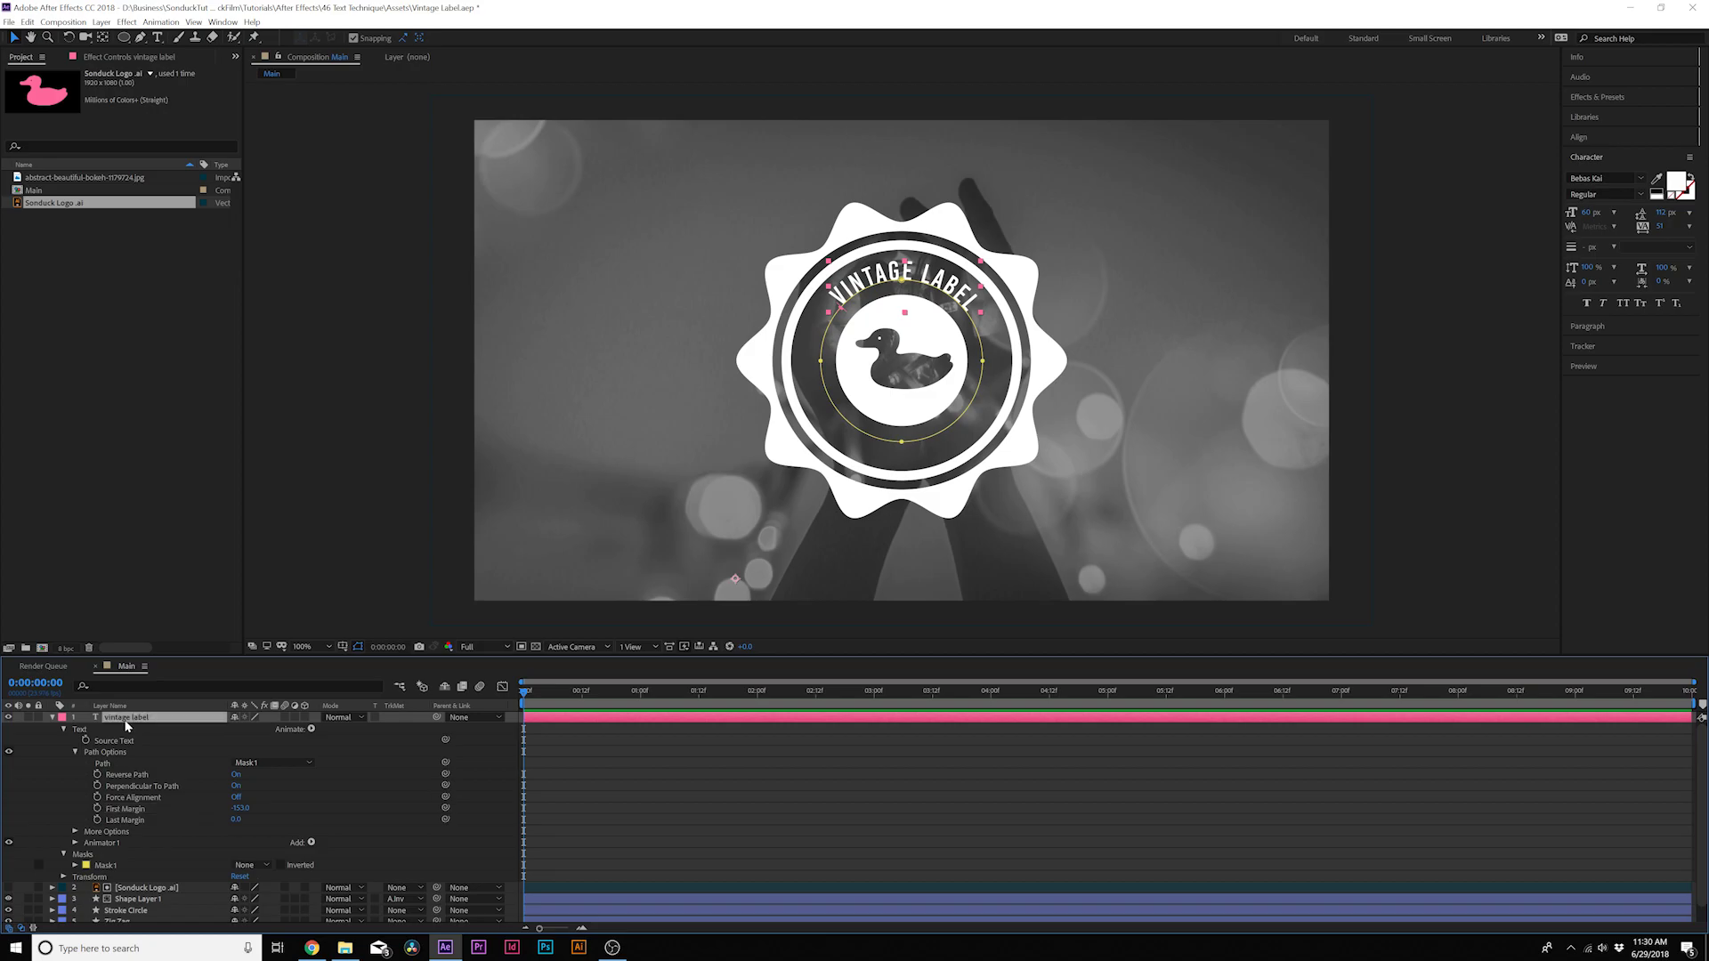
pyautogui.hotkey('ctrl', 'd')
# - Retype the duplicated text as SONDUCKFILM
pyautogui.click(158, 37)
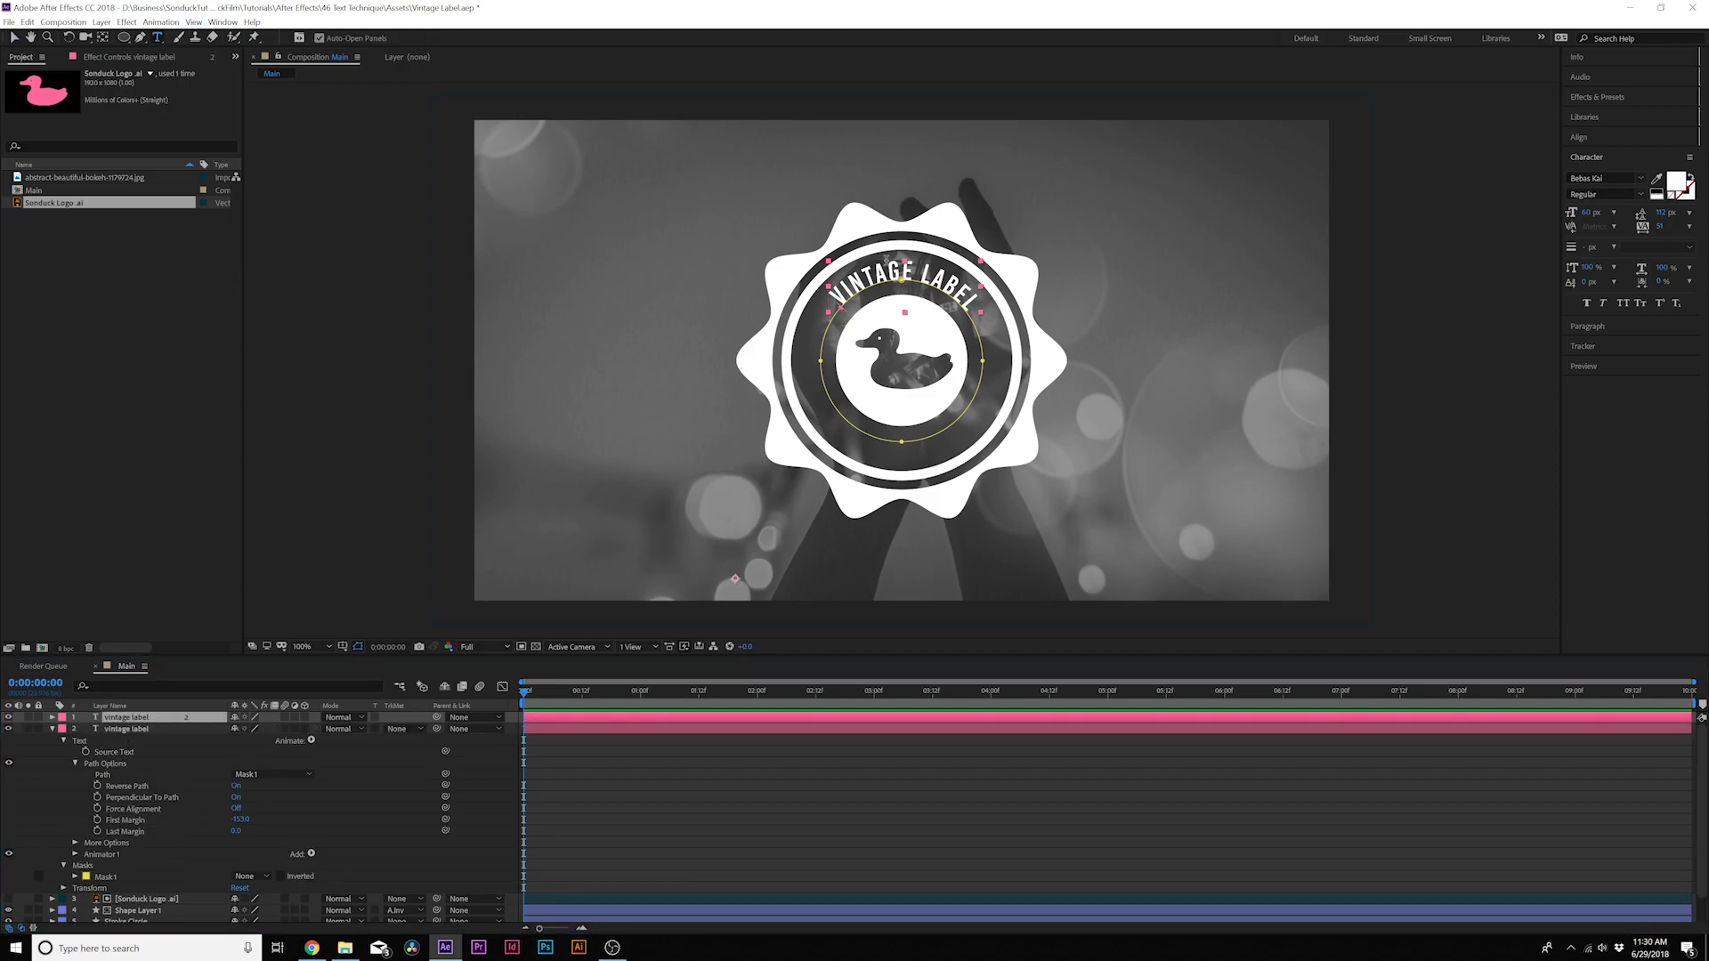
pyautogui.tripleClick(885, 267)
pyautogui.write('SONDU')
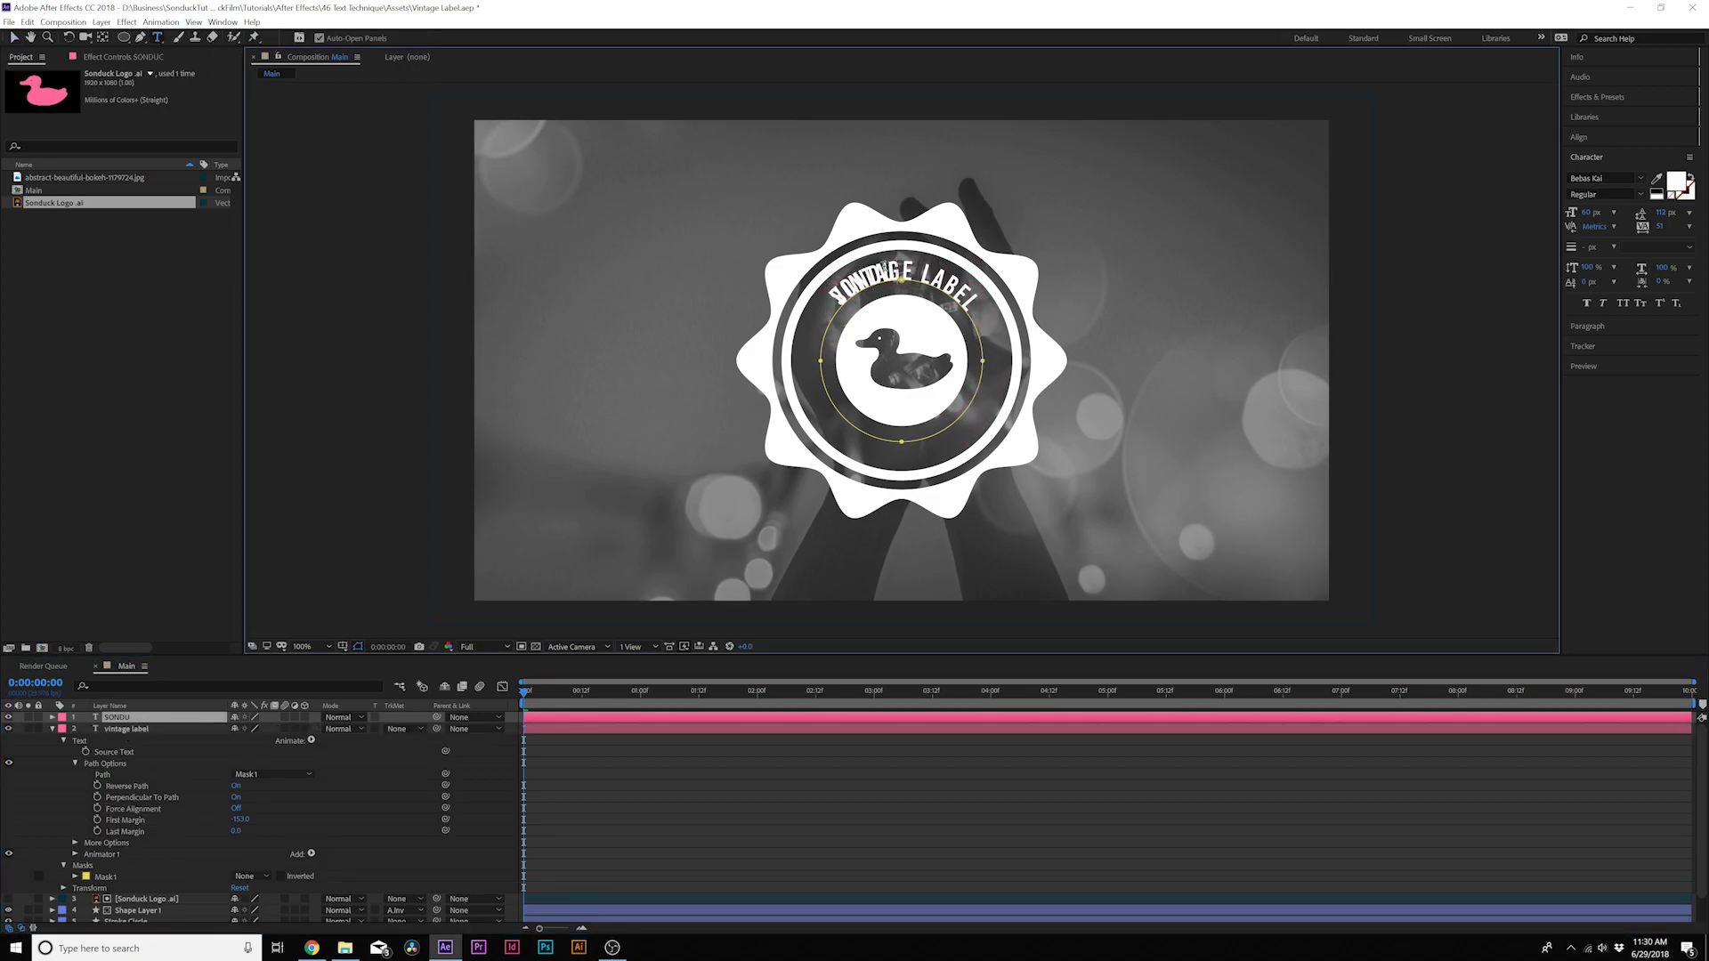
pyautogui.write('CKFILM')
pyautogui.press('Escape')
# - Set First Margin to about 537 and turn Reverse Path Off so SONDUCKFILM reads upright
pyautogui.press('v')
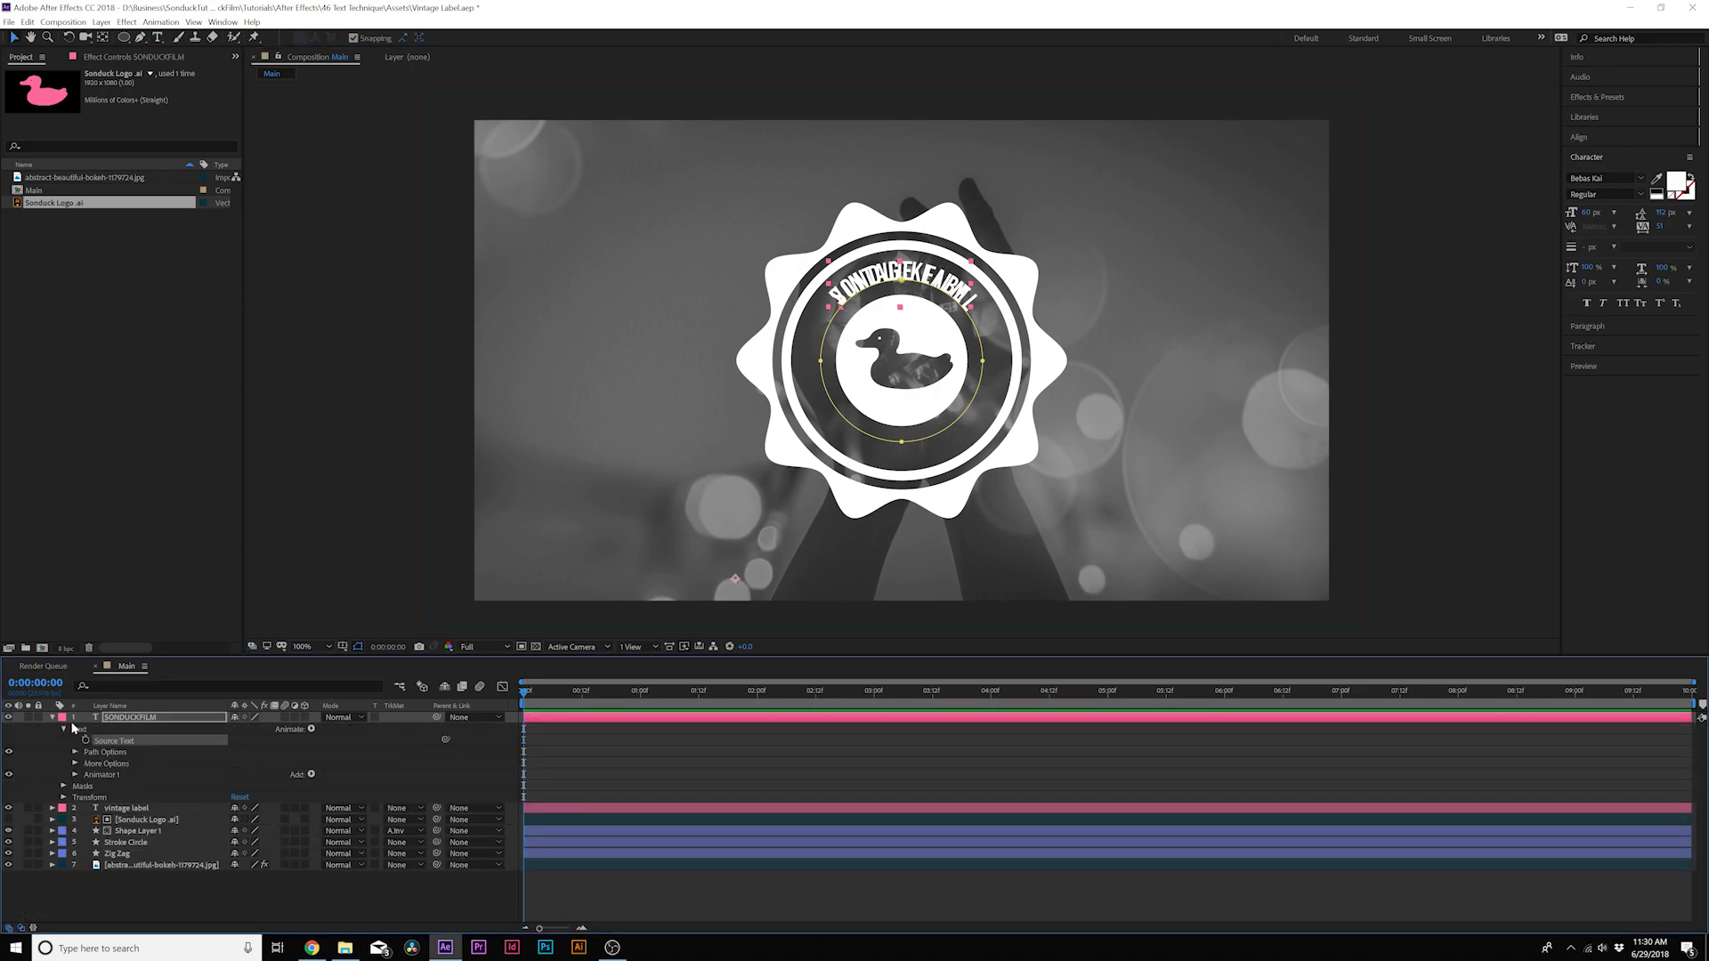
pyautogui.click(75, 753)
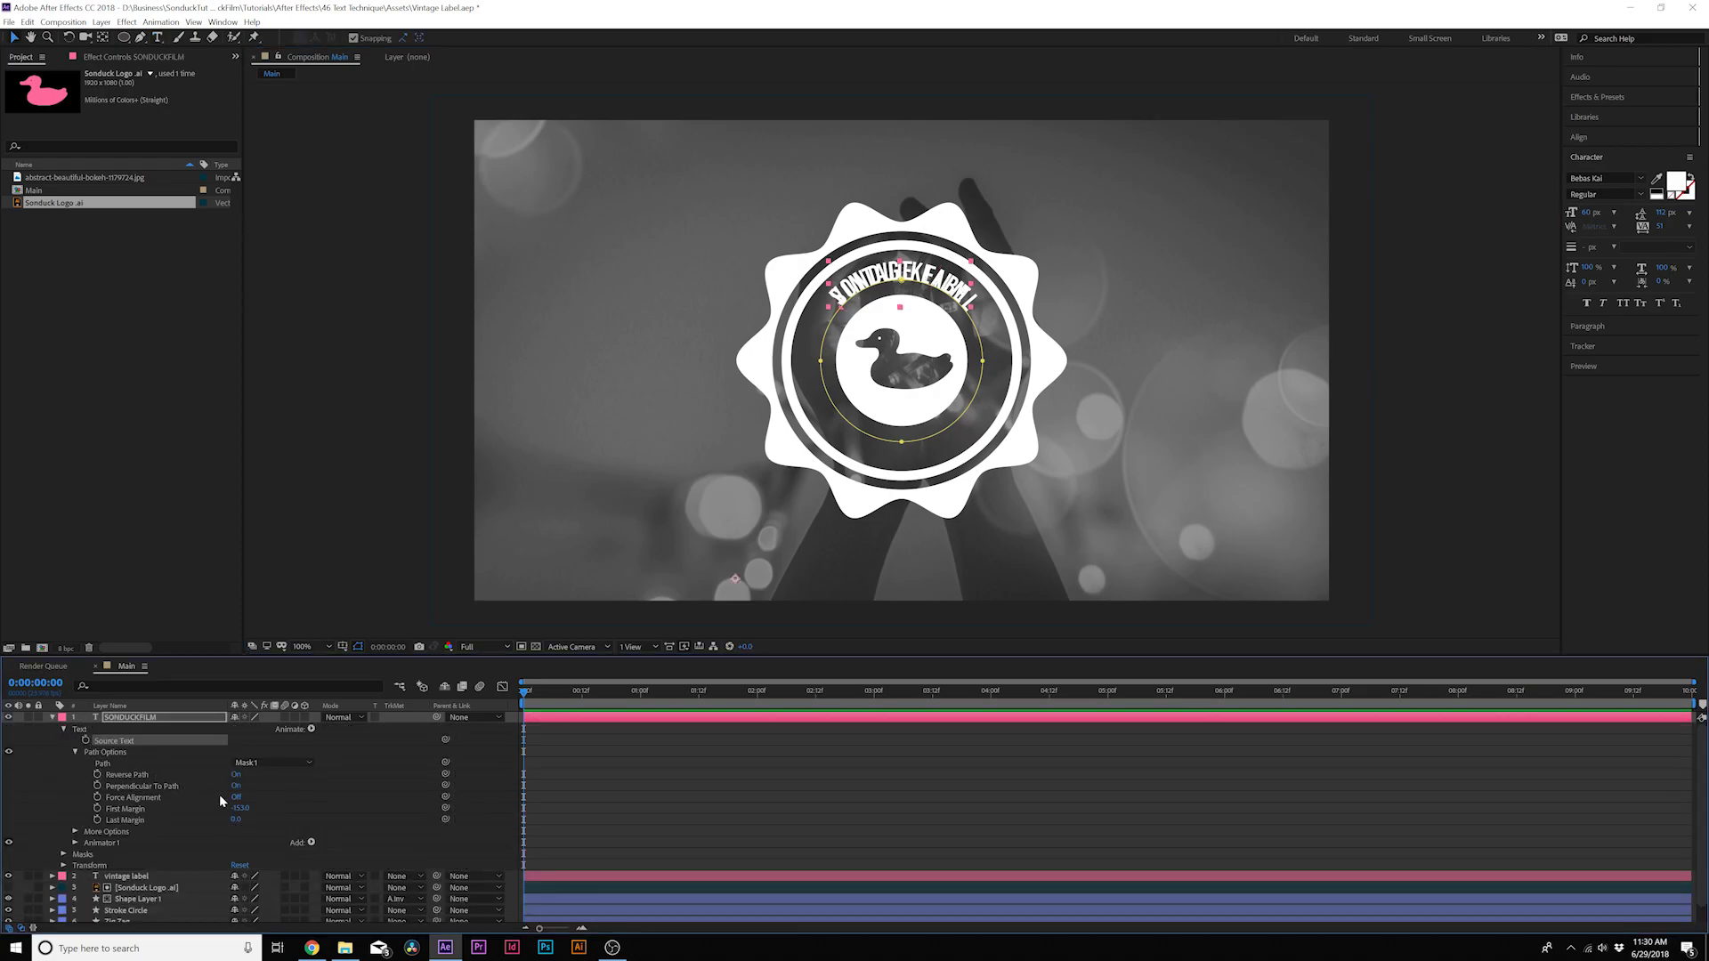
pyautogui.moveTo(238, 808); pyautogui.dragTo(639, 807)
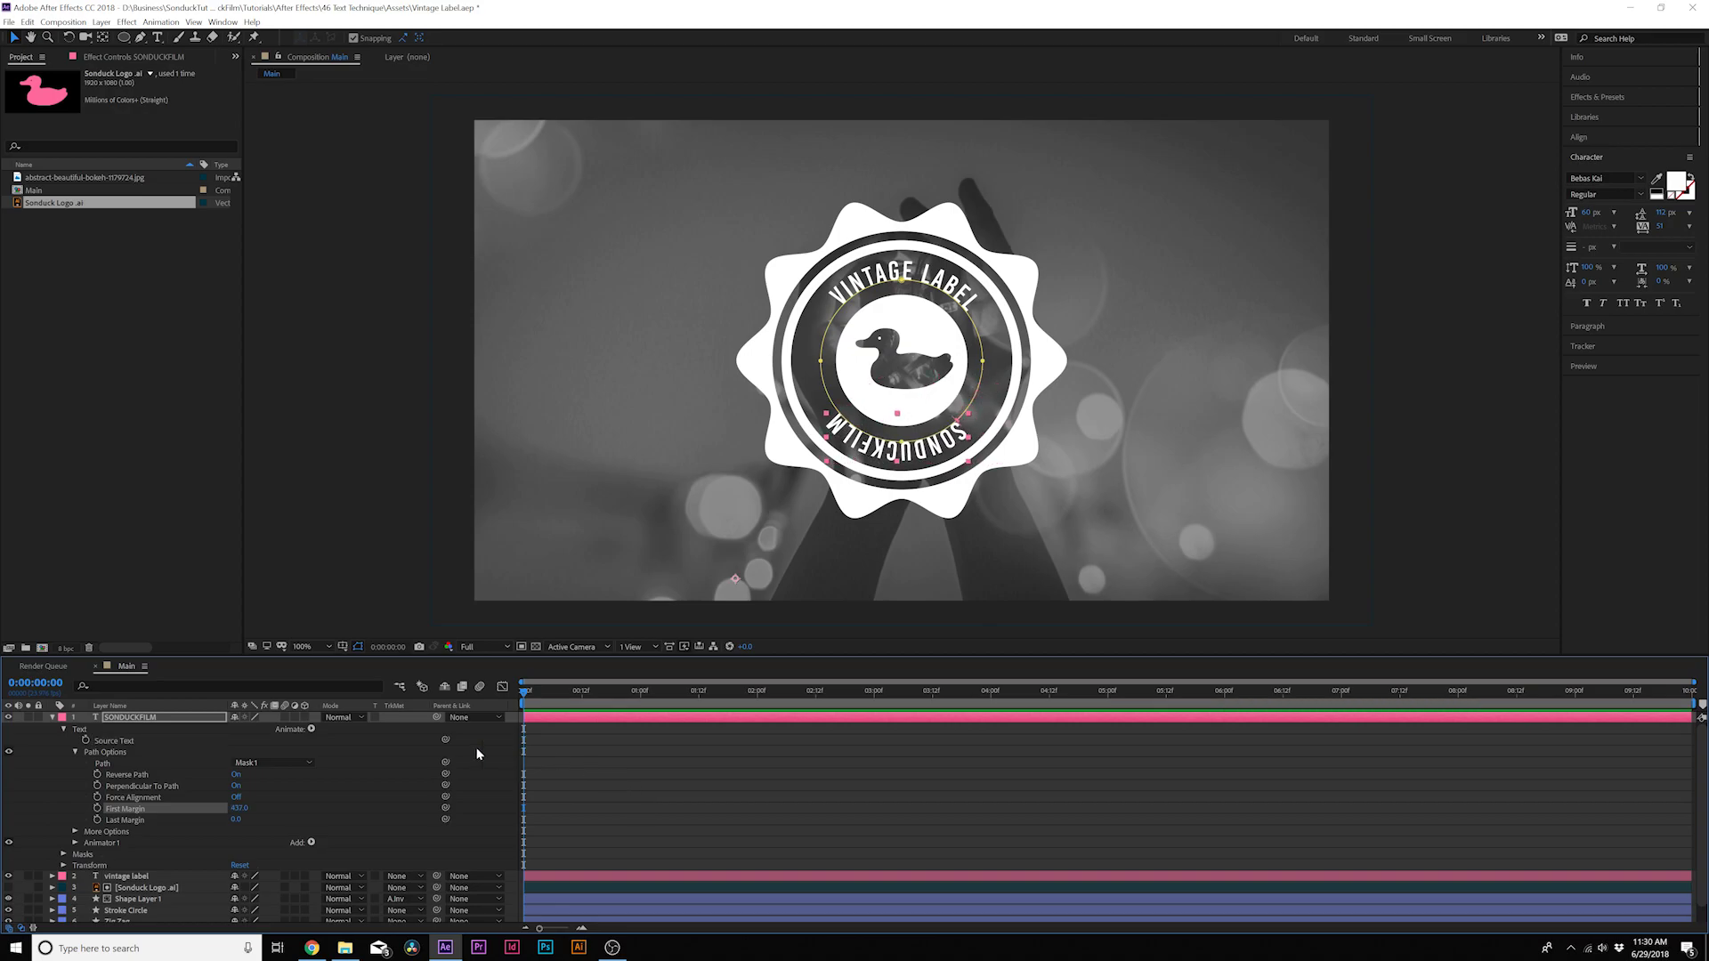
pyautogui.click(236, 774)
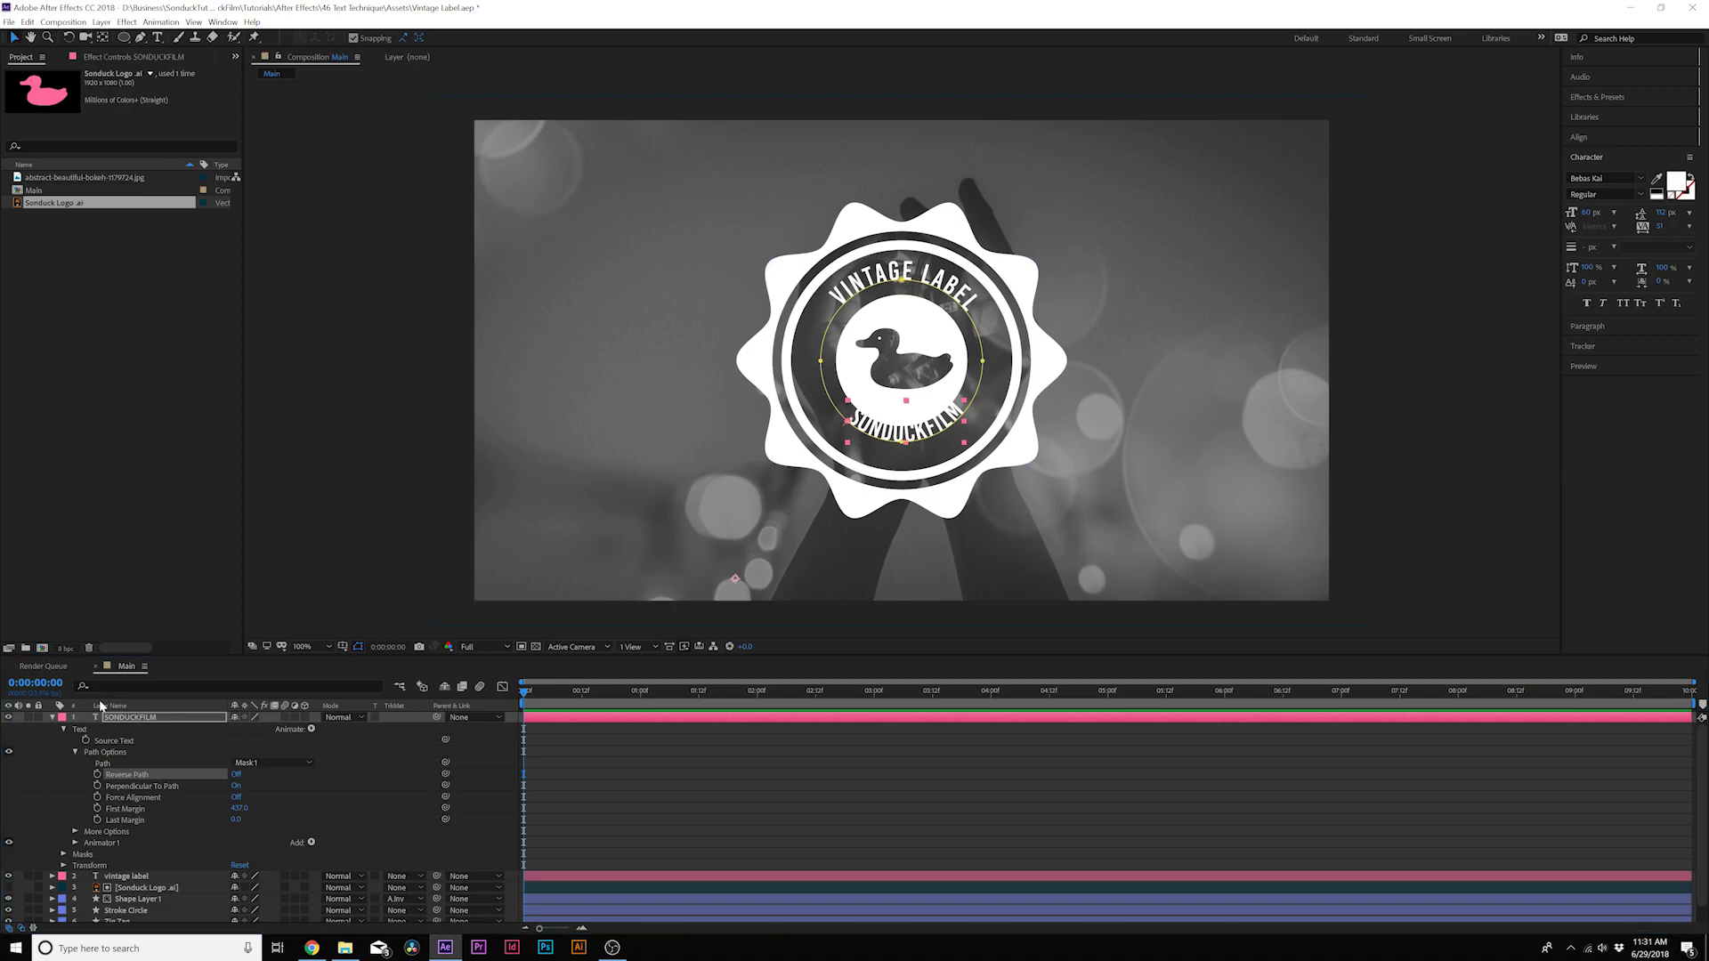
# - Enlarge Mask 1 so SONDUCKFILM sits lower, then fine-tune its position along the path
pyautogui.click(63, 854)
pyautogui.click(114, 863)
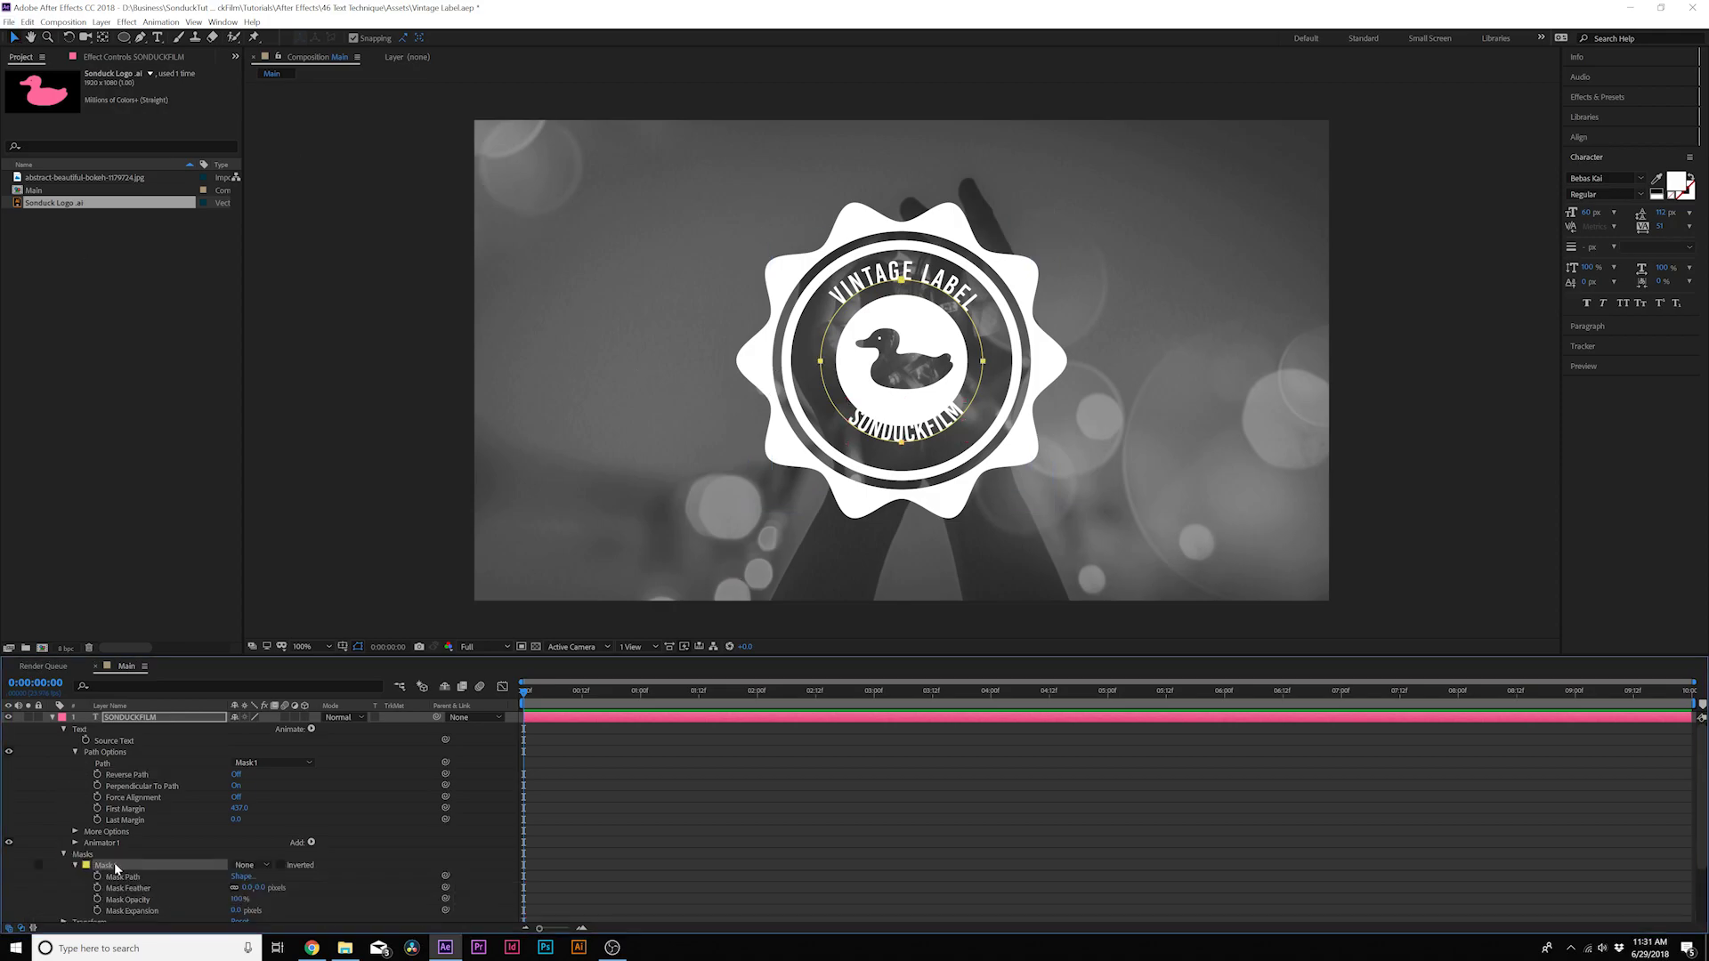
pyautogui.doubleClick(890, 358)
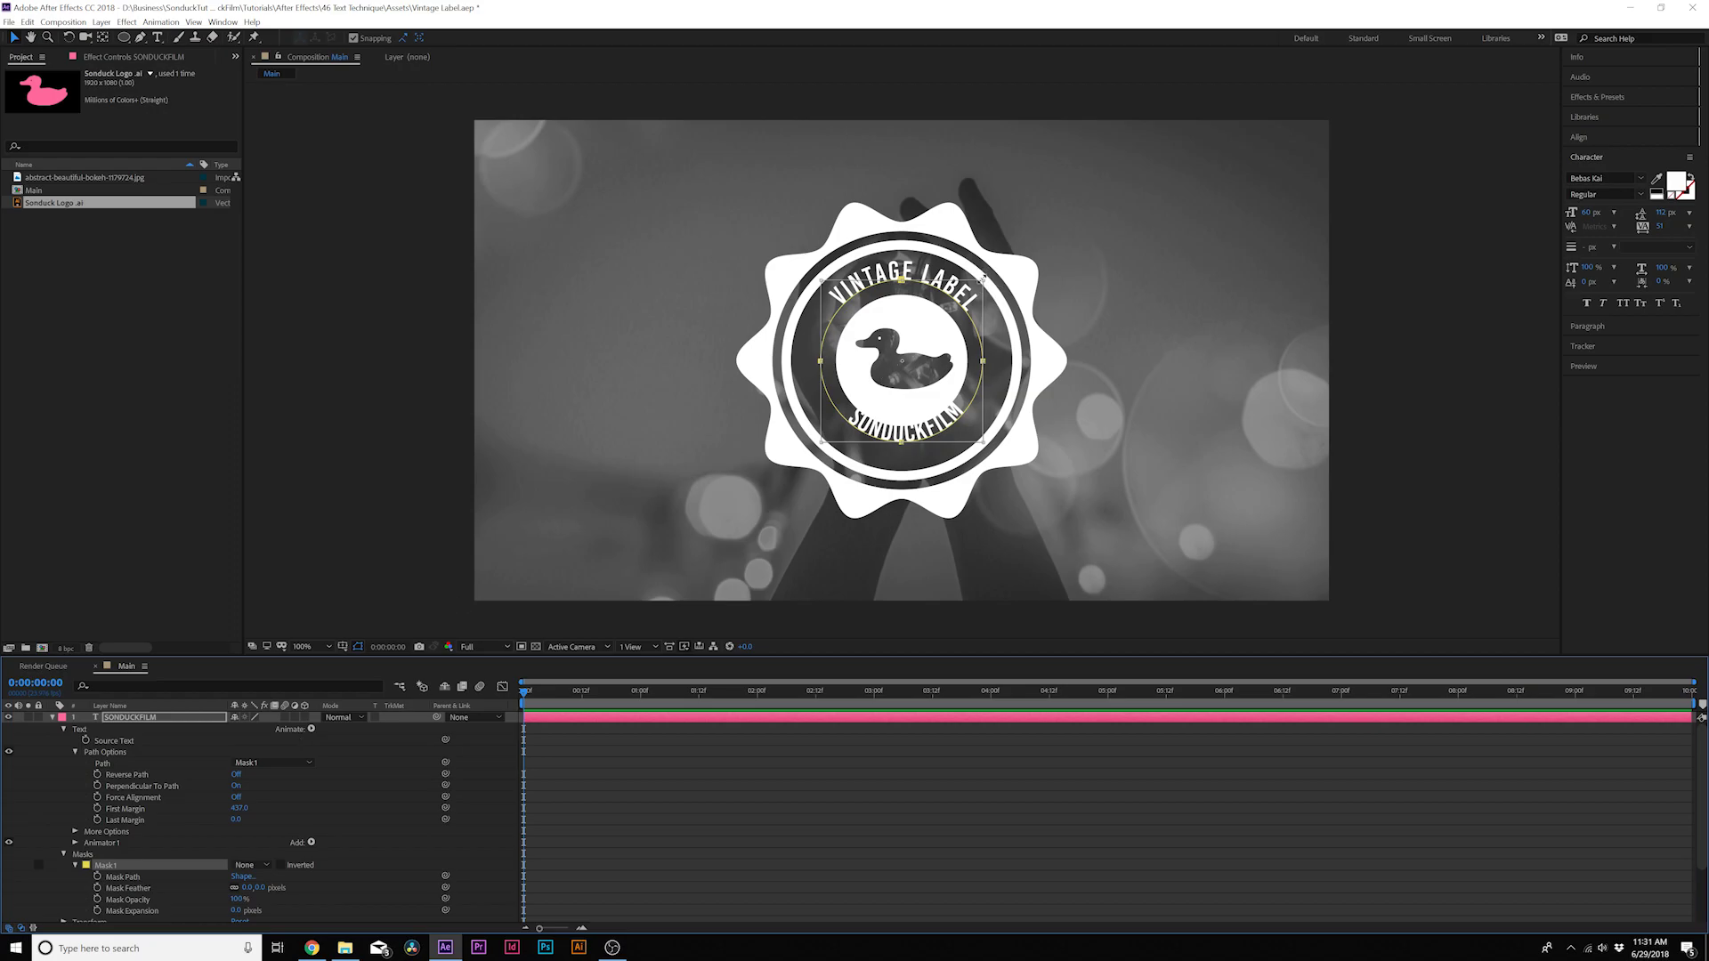
pyautogui.moveTo(983, 278); pyautogui.dragTo(1014, 268)
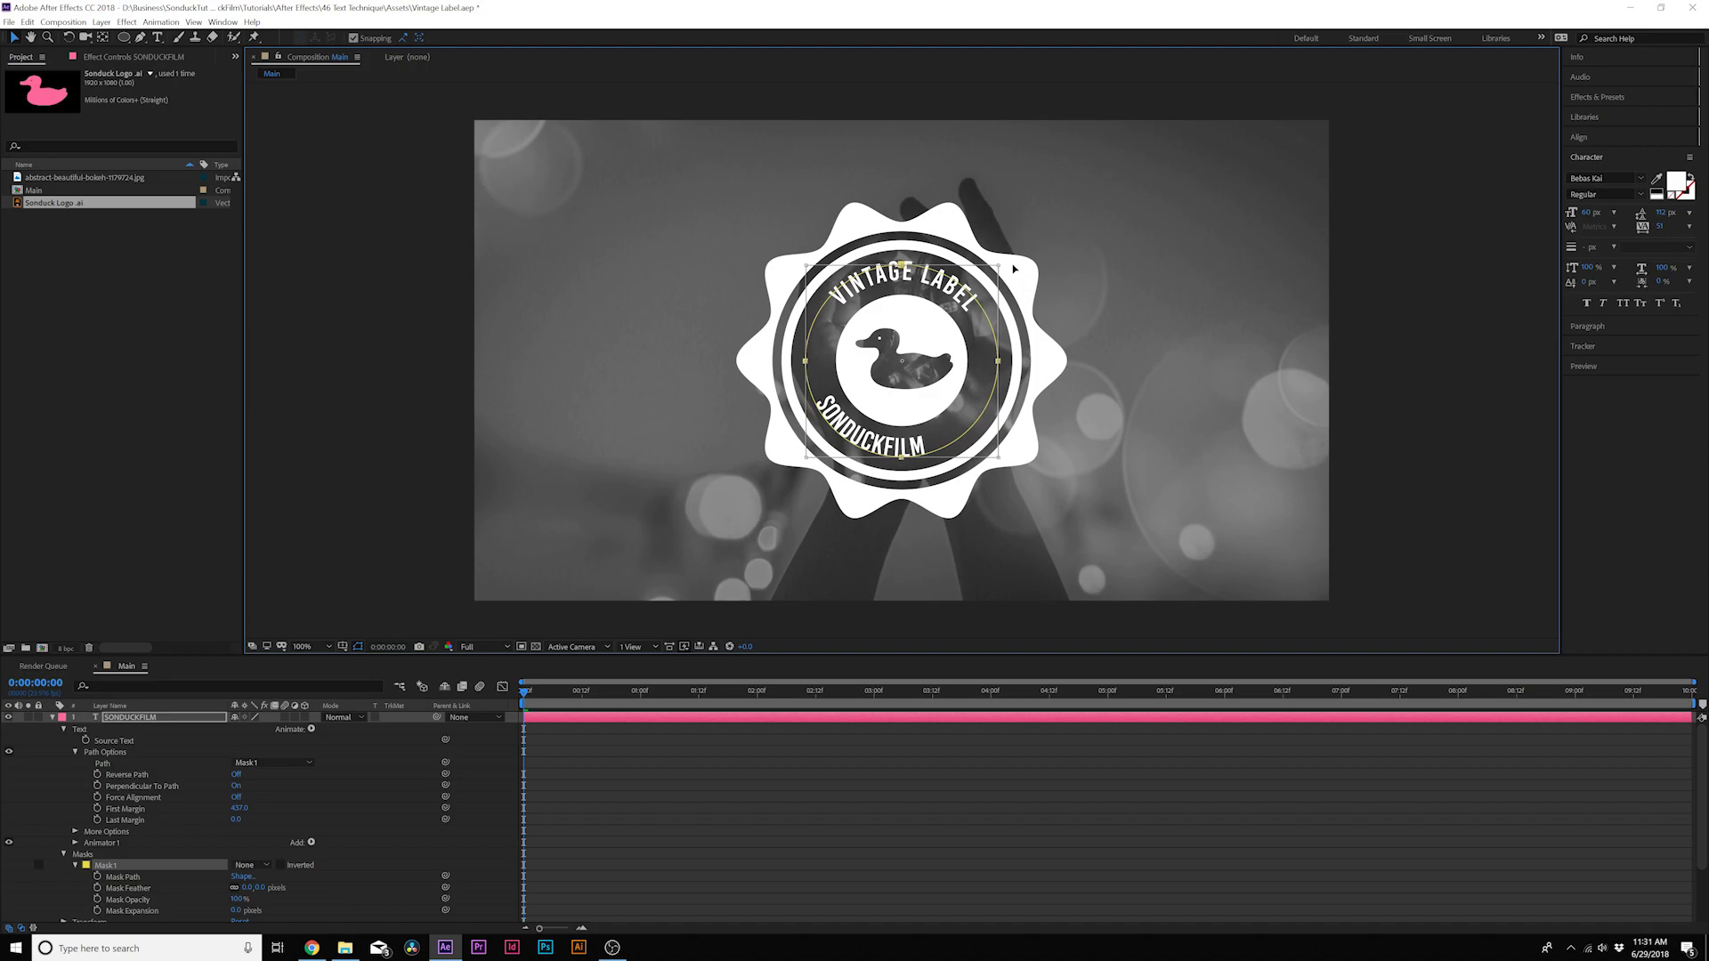
pyautogui.scroll(-3, 251, 830)
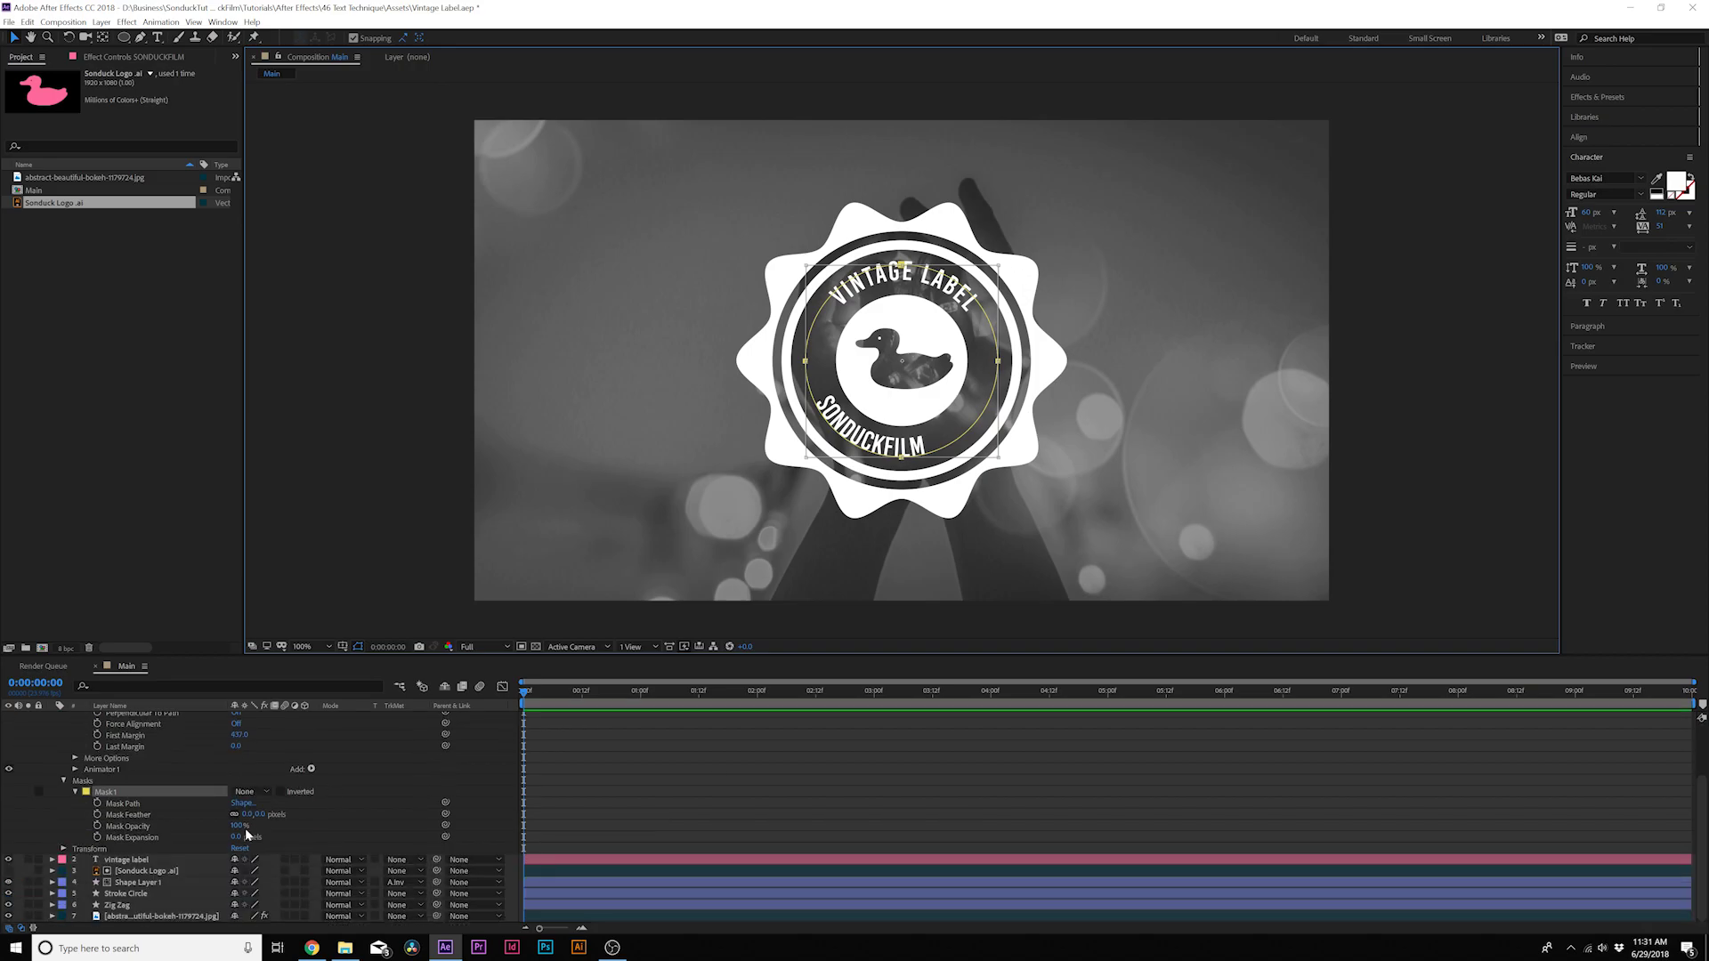
pyautogui.scroll(3, 221, 776)
pyautogui.moveTo(238, 803); pyautogui.dragTo(308, 809)
pyautogui.click(687, 806)
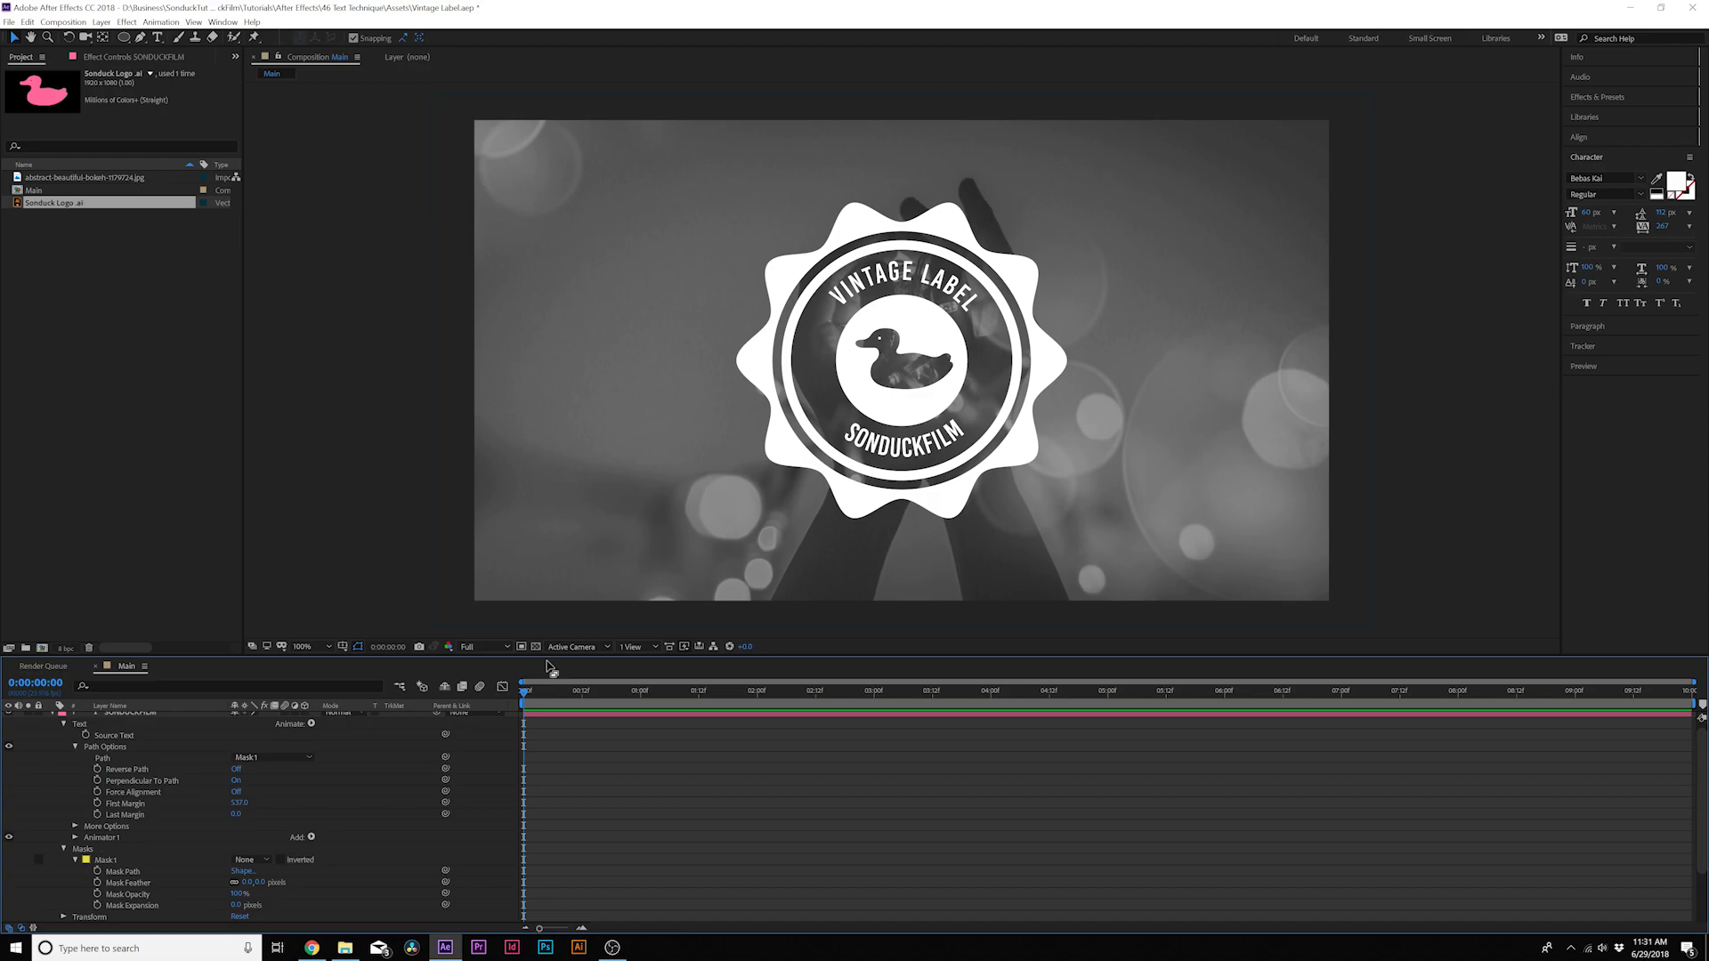
pyautogui.click(56, 760)
pyautogui.click(52, 718)
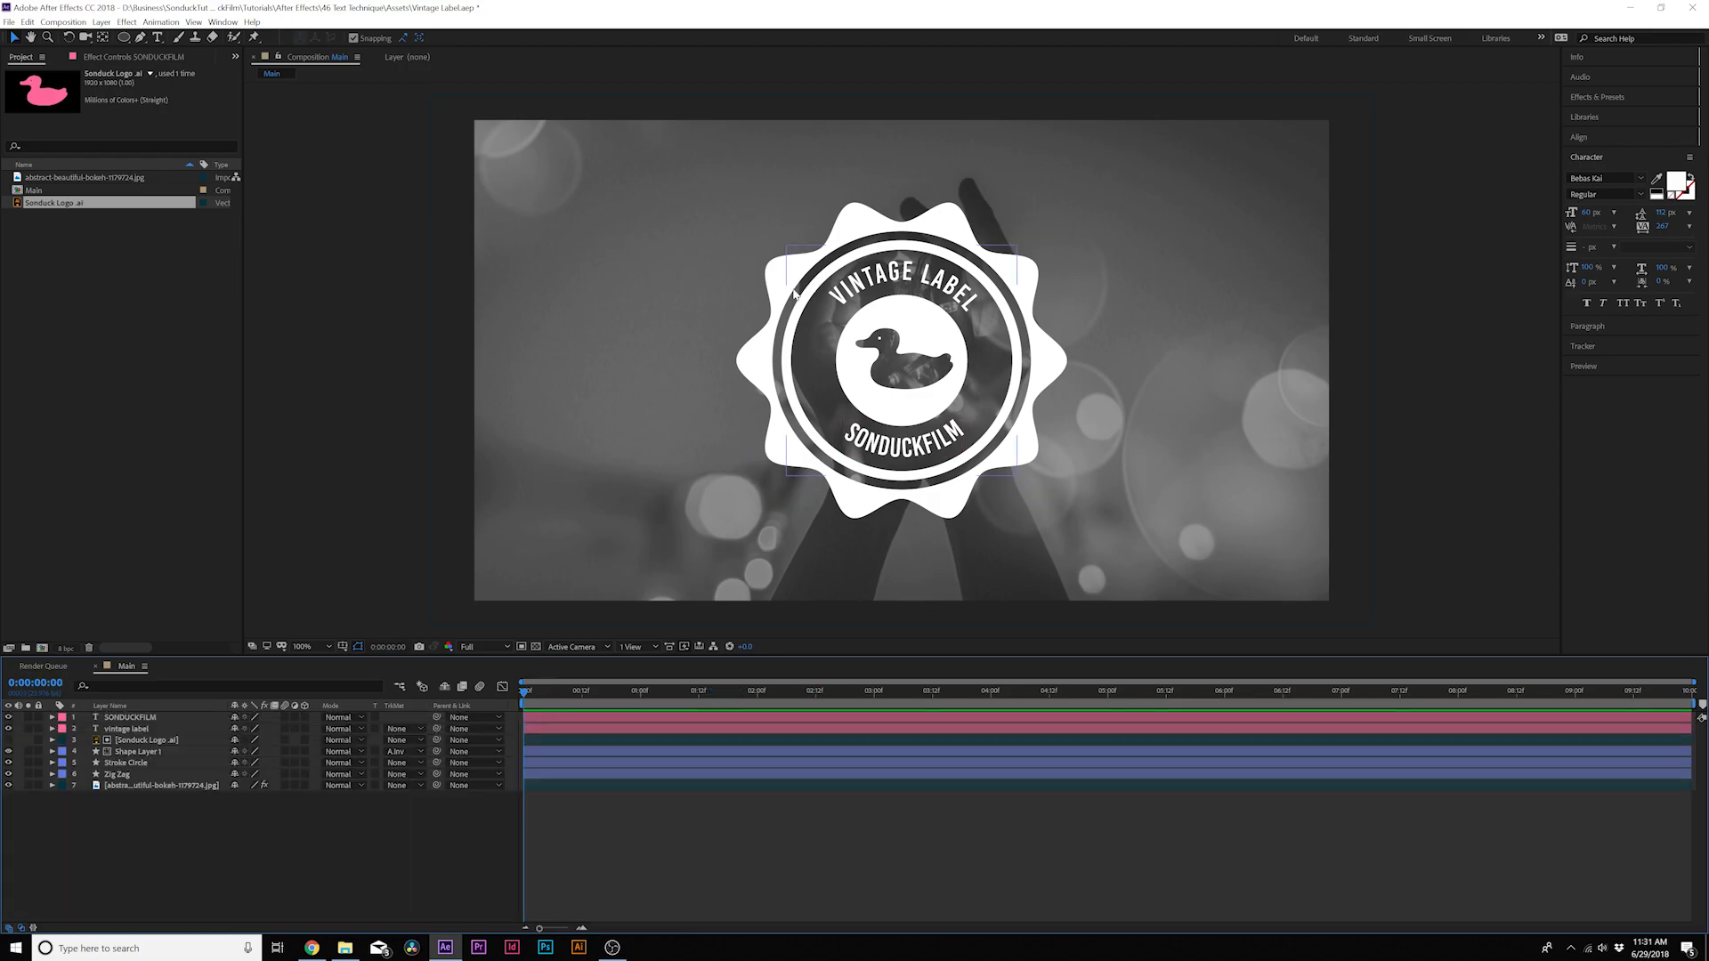
# - Draw a small star left of the duck and place a copy on the right
pyautogui.moveTo(125, 38); pyautogui.dragTo(219, 103)
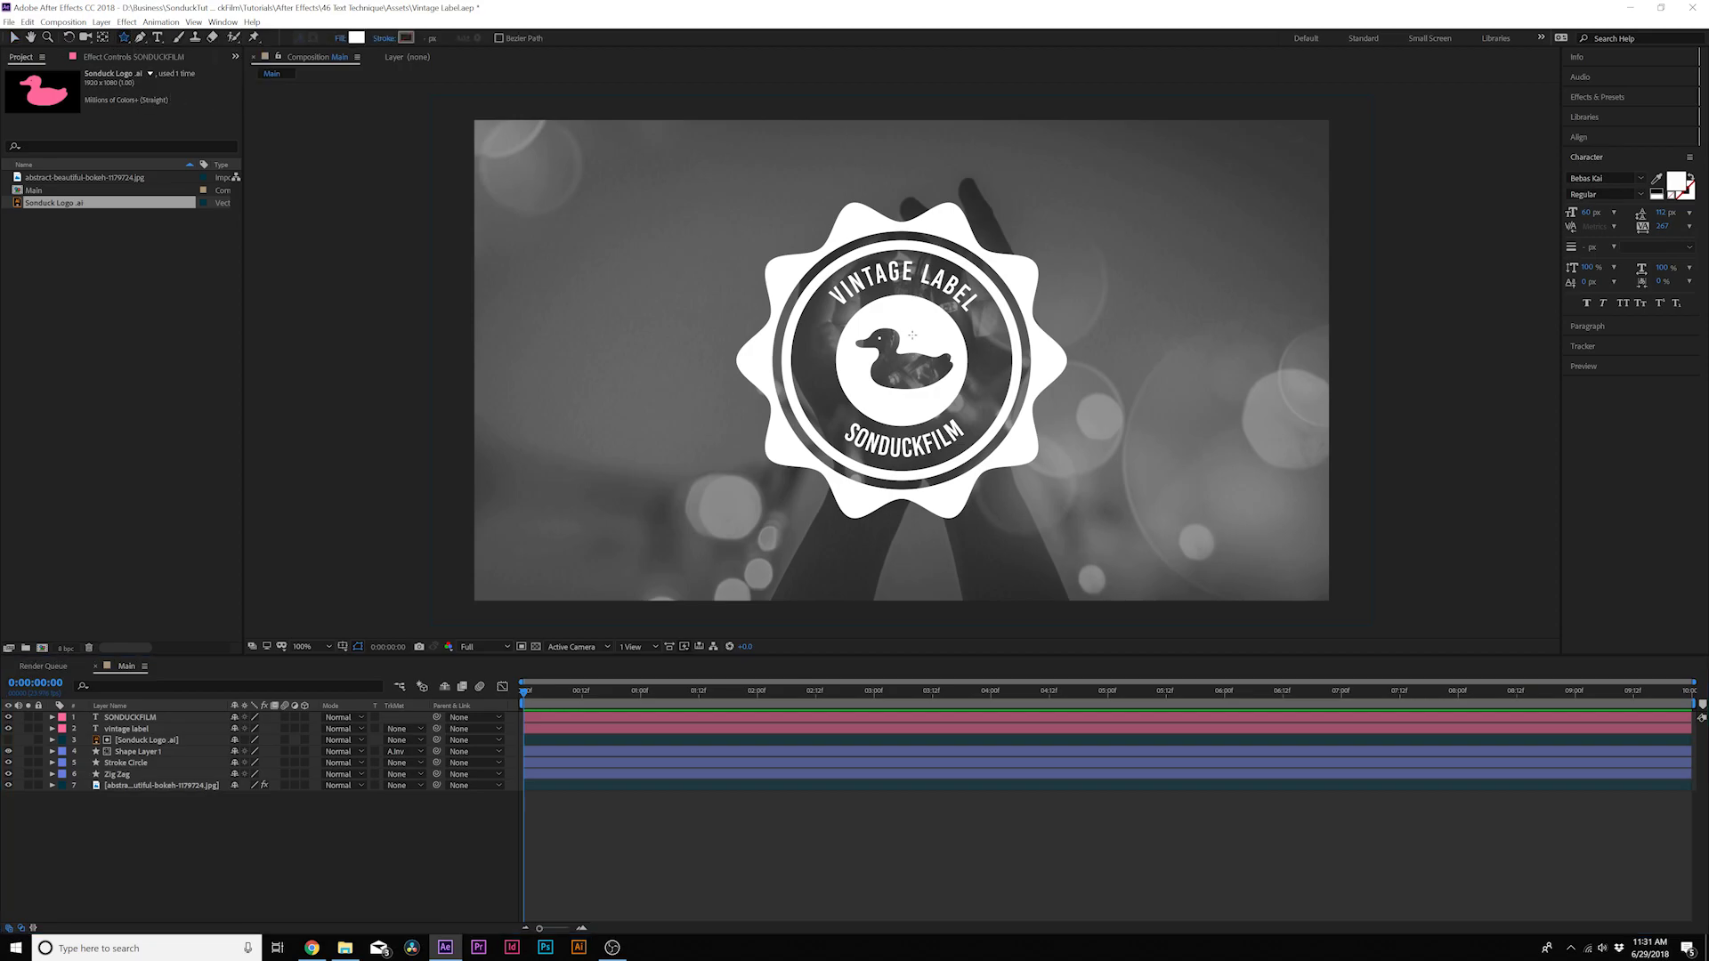
pyautogui.moveTo(813, 340)
pyautogui.mouseDown()
pyautogui.moveTo(835, 354)
pyautogui.moveTo(817, 343)
pyautogui.mouseUp()
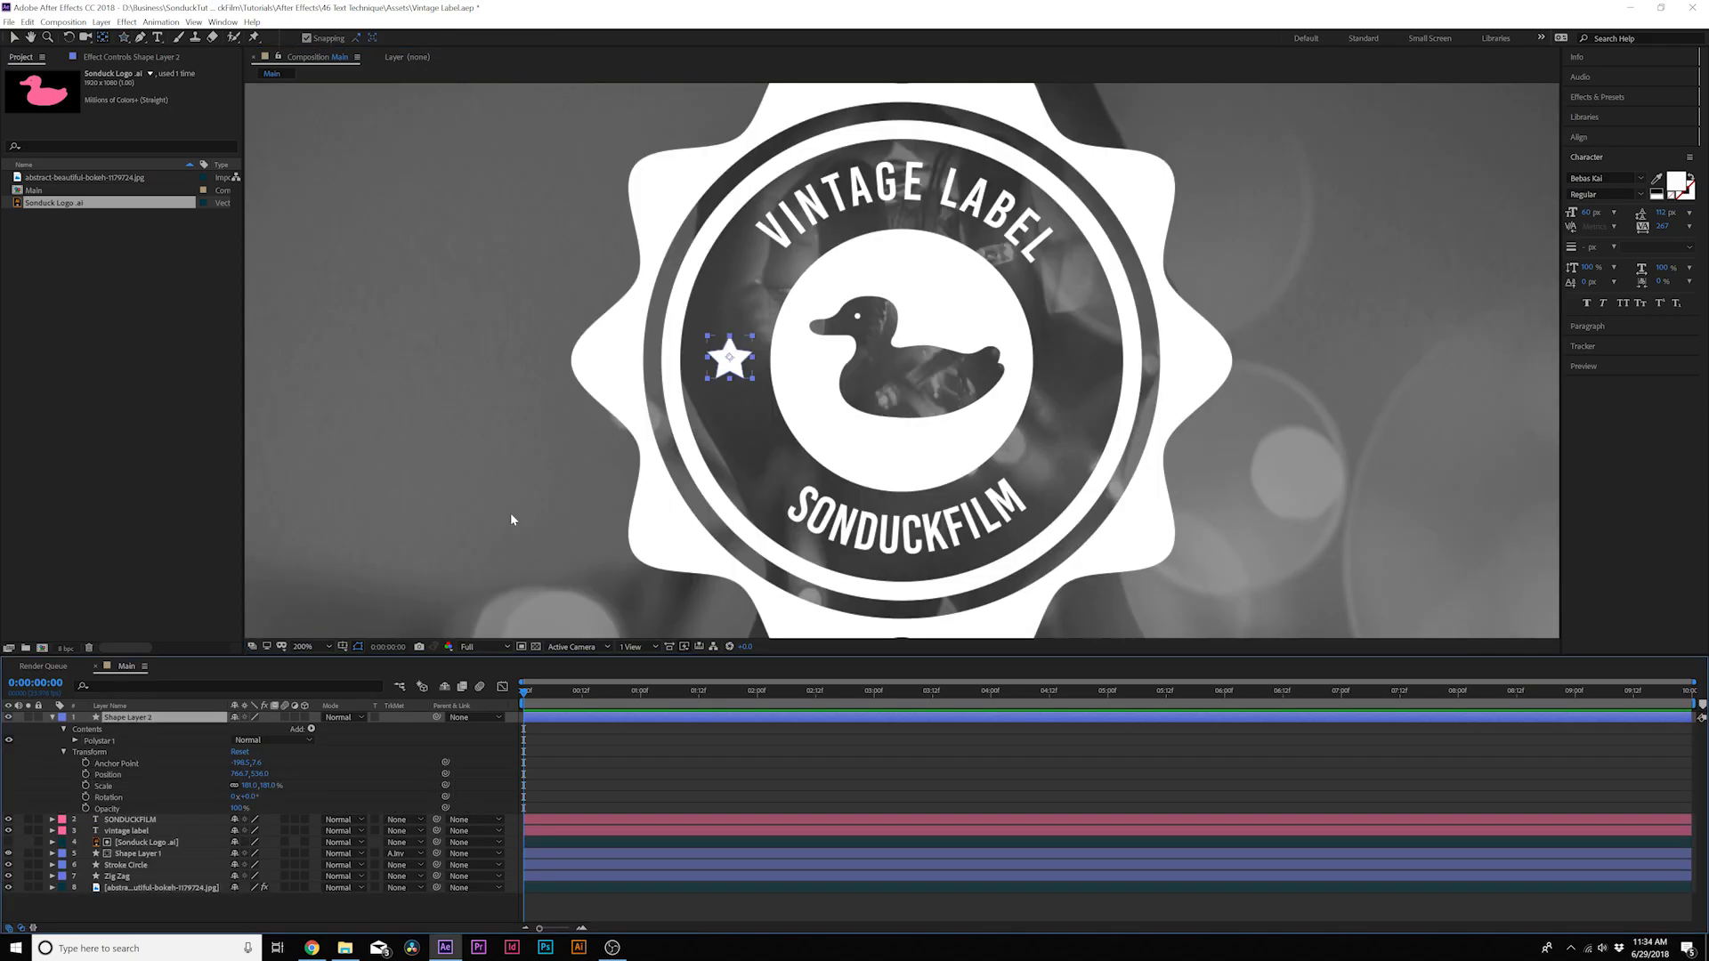
pyautogui.hotkey('ctrl', 'd')
pyautogui.moveTo(738, 359); pyautogui.dragTo(1079, 359)
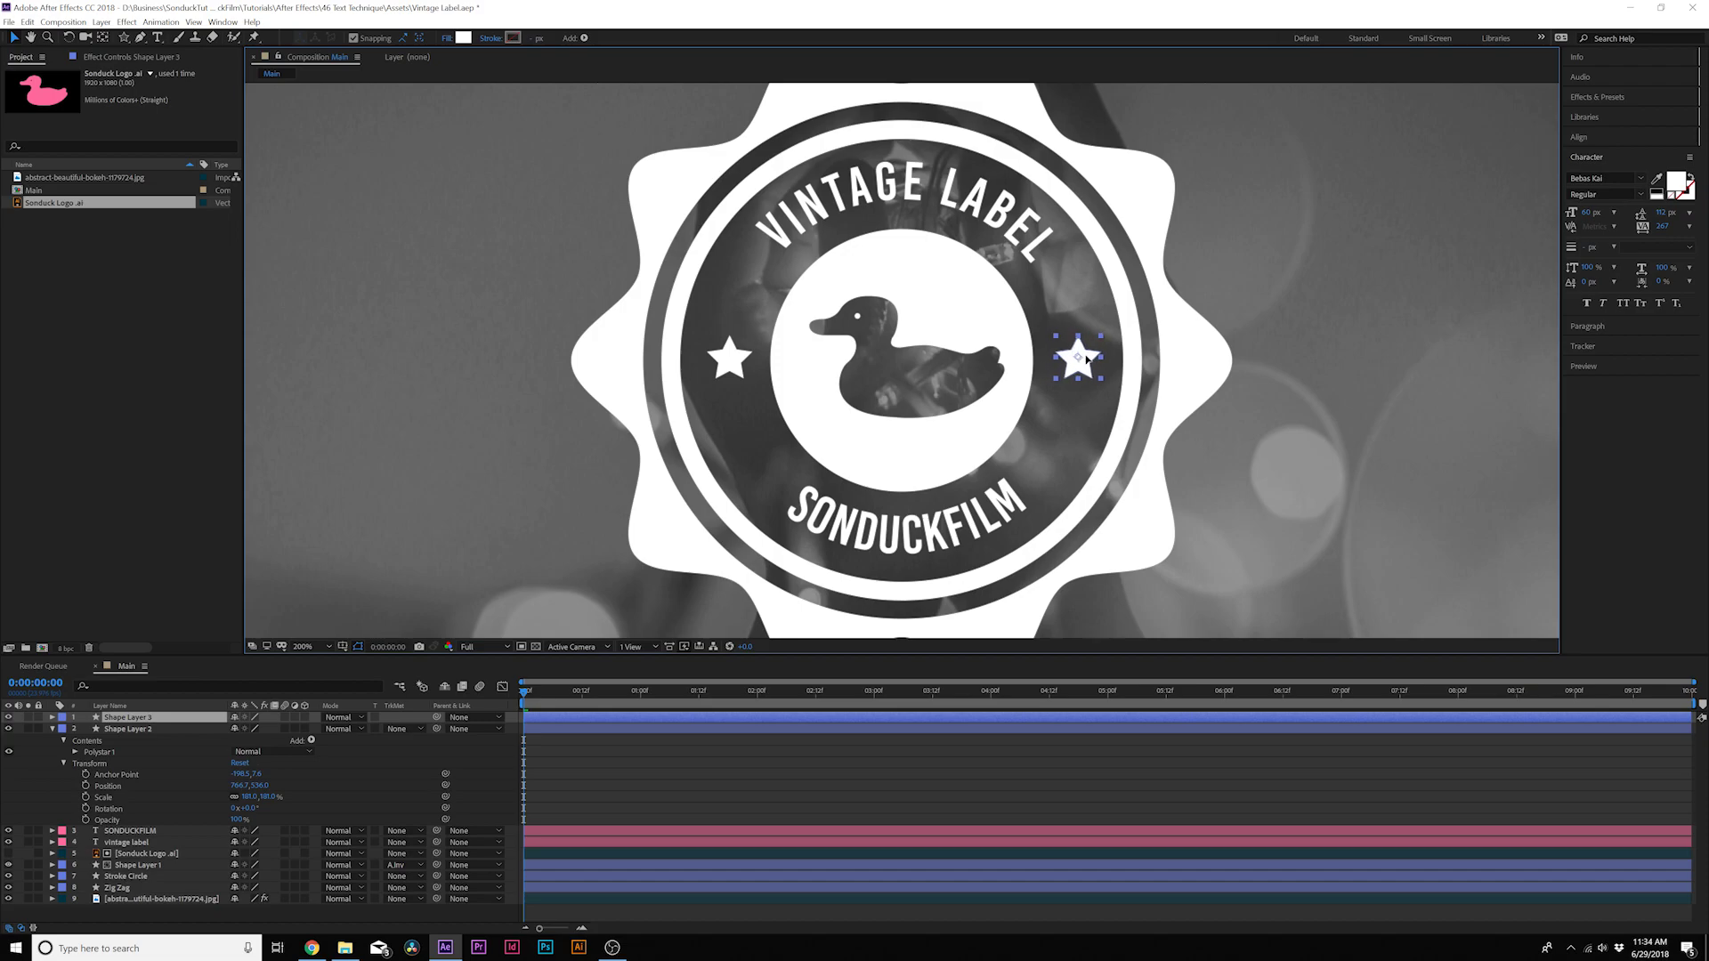
# - Fit the composition in the viewer and select all badge layers from the top star to Zig Zag
pyautogui.press(',')
pyautogui.press(',')
pyautogui.press(',')
pyautogui.click(578, 550)
pyautogui.click(301, 646)
pyautogui.click(313, 659)
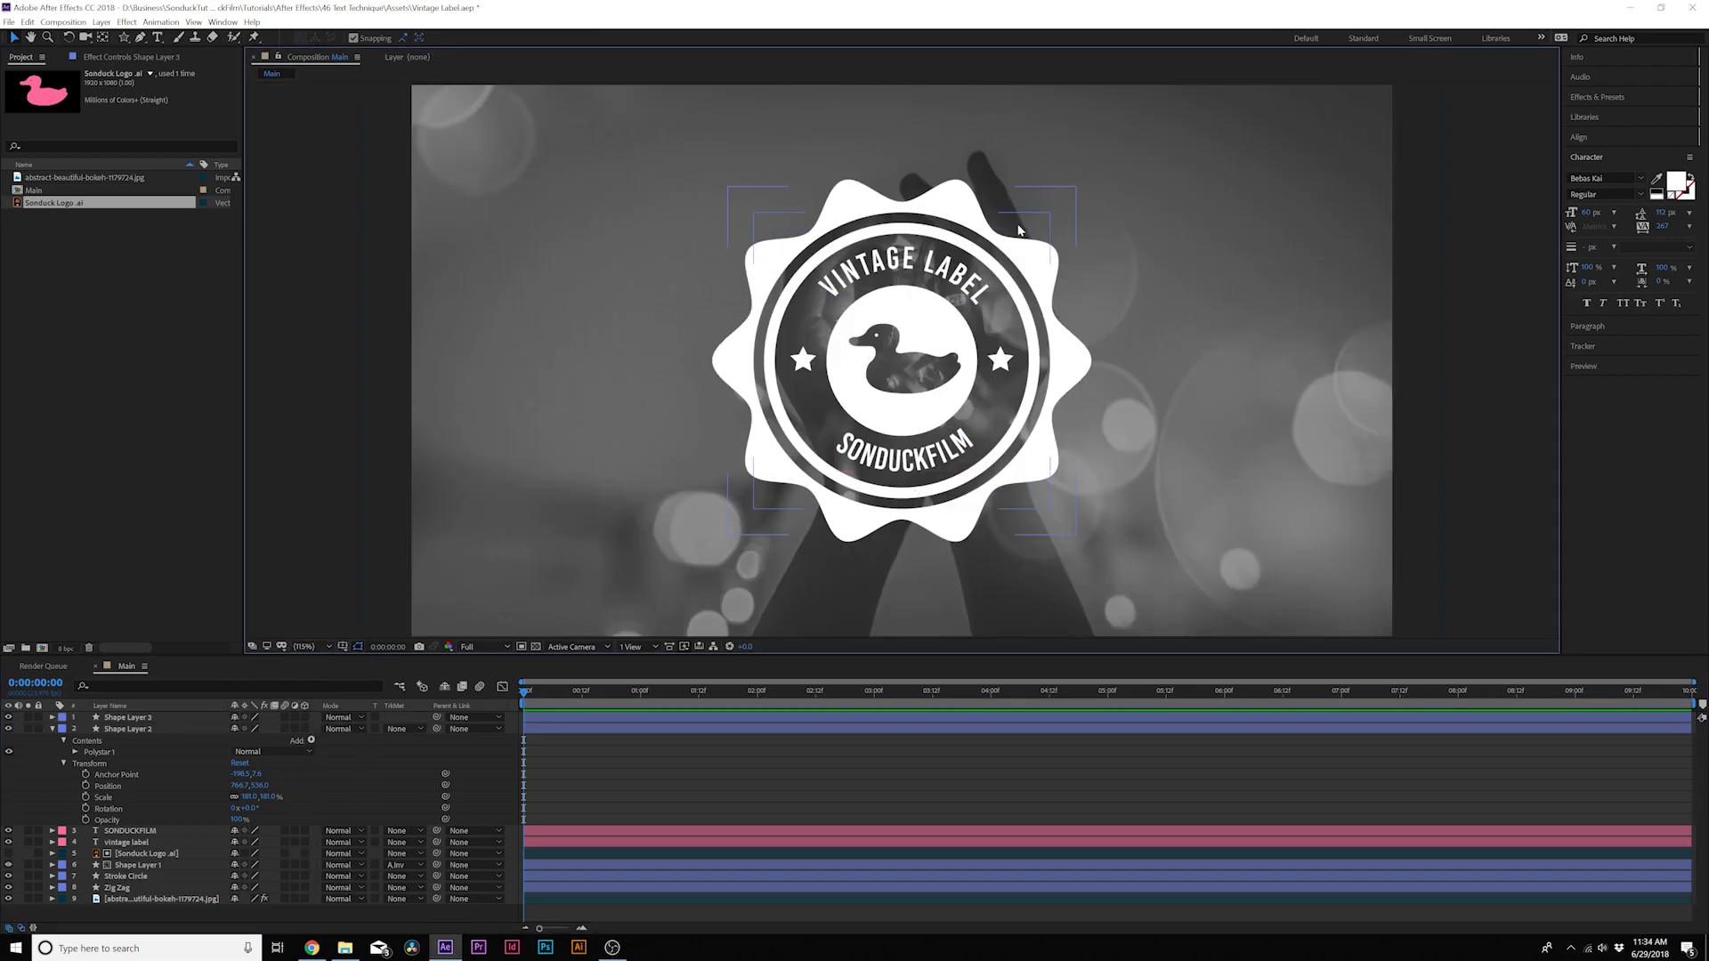
pyautogui.hotkey('ctrl', '`')
pyautogui.click(817, 233)
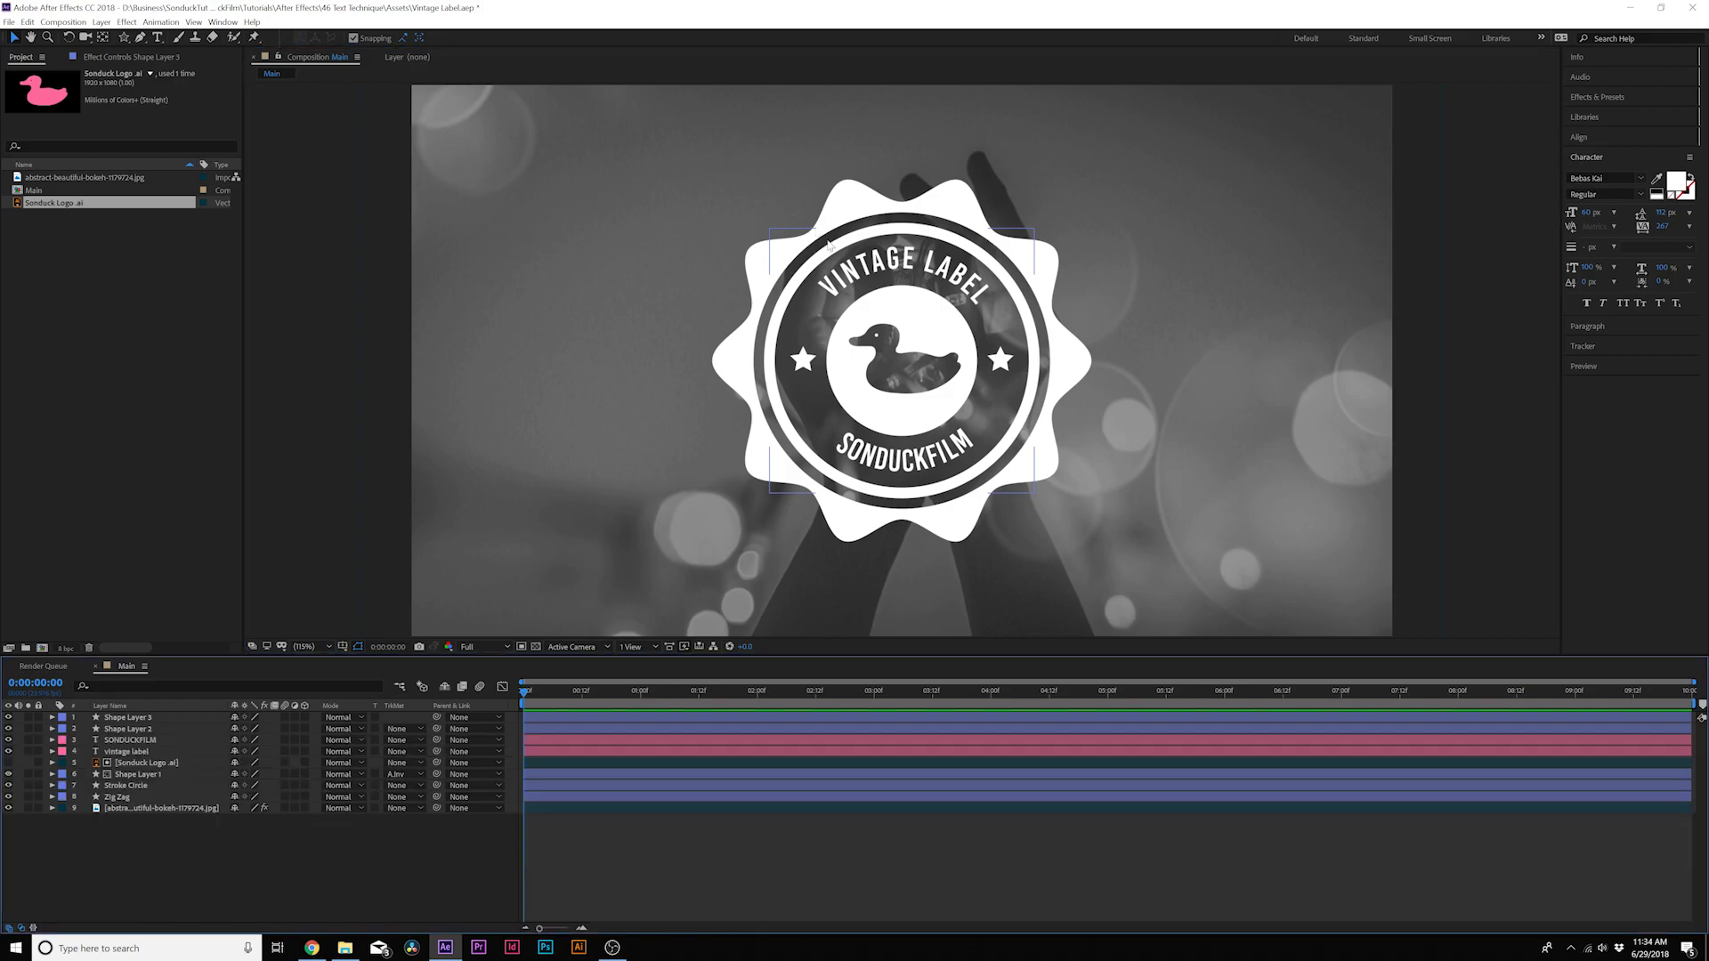
pyautogui.click(115, 718)
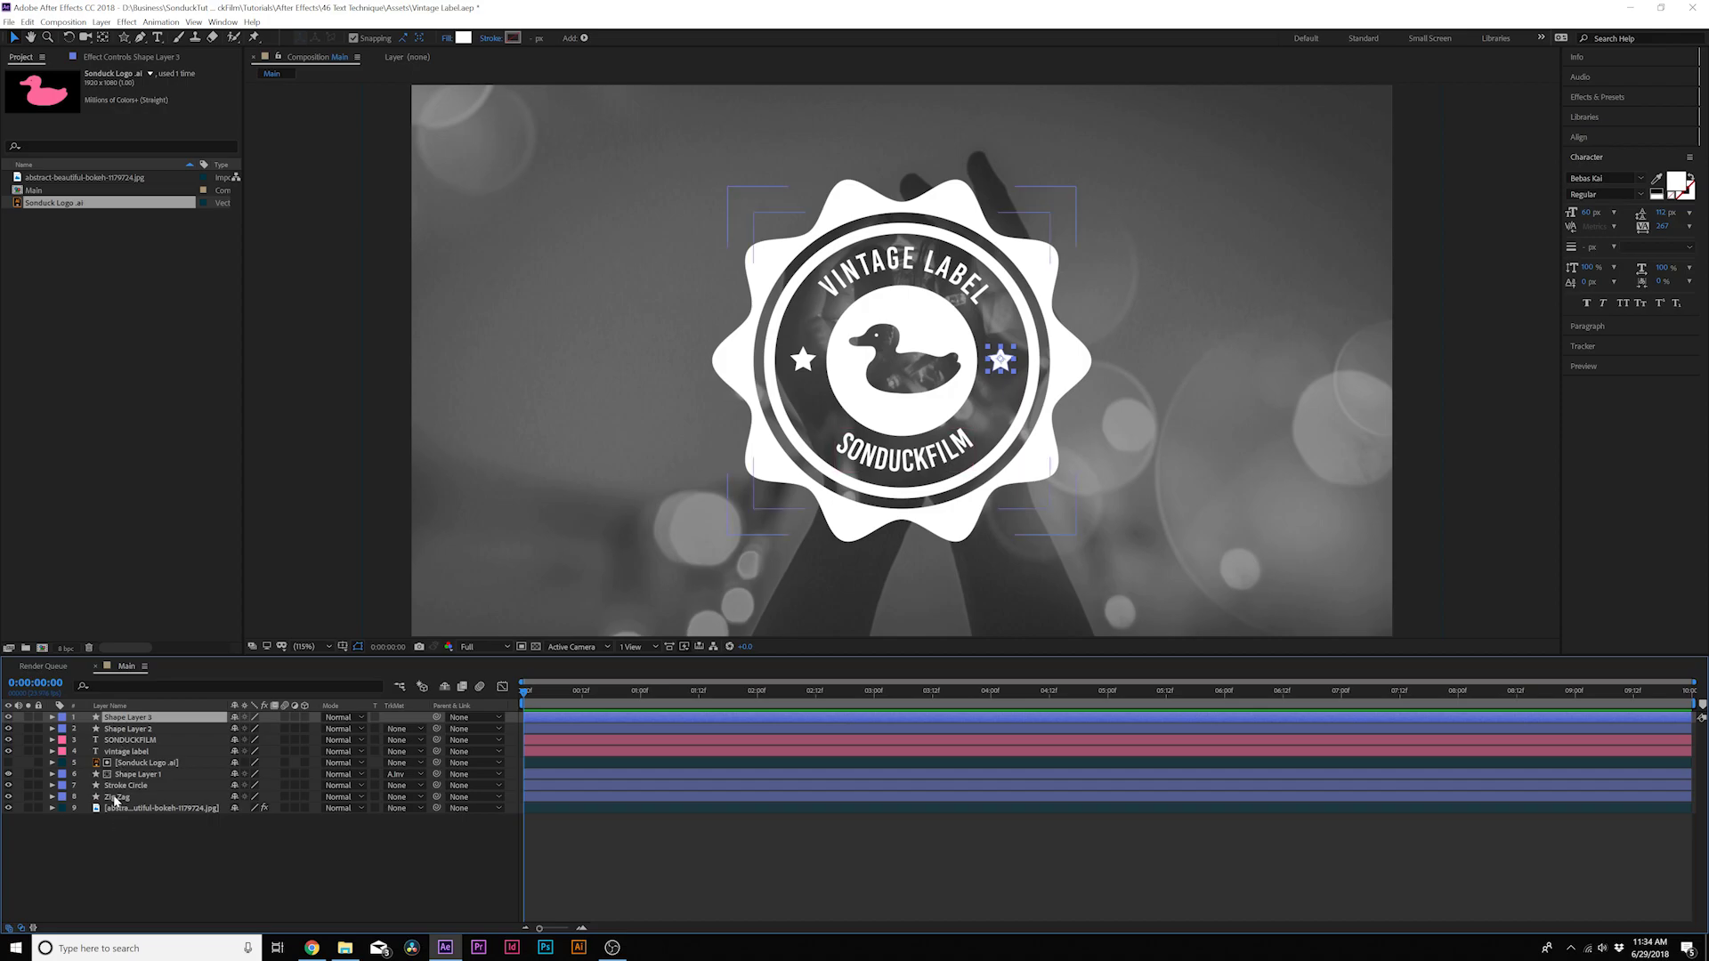
pyautogui.keyDown('shift'); pyautogui.click(118, 798); pyautogui.keyUp('shift')
pyautogui.click(84, 25)
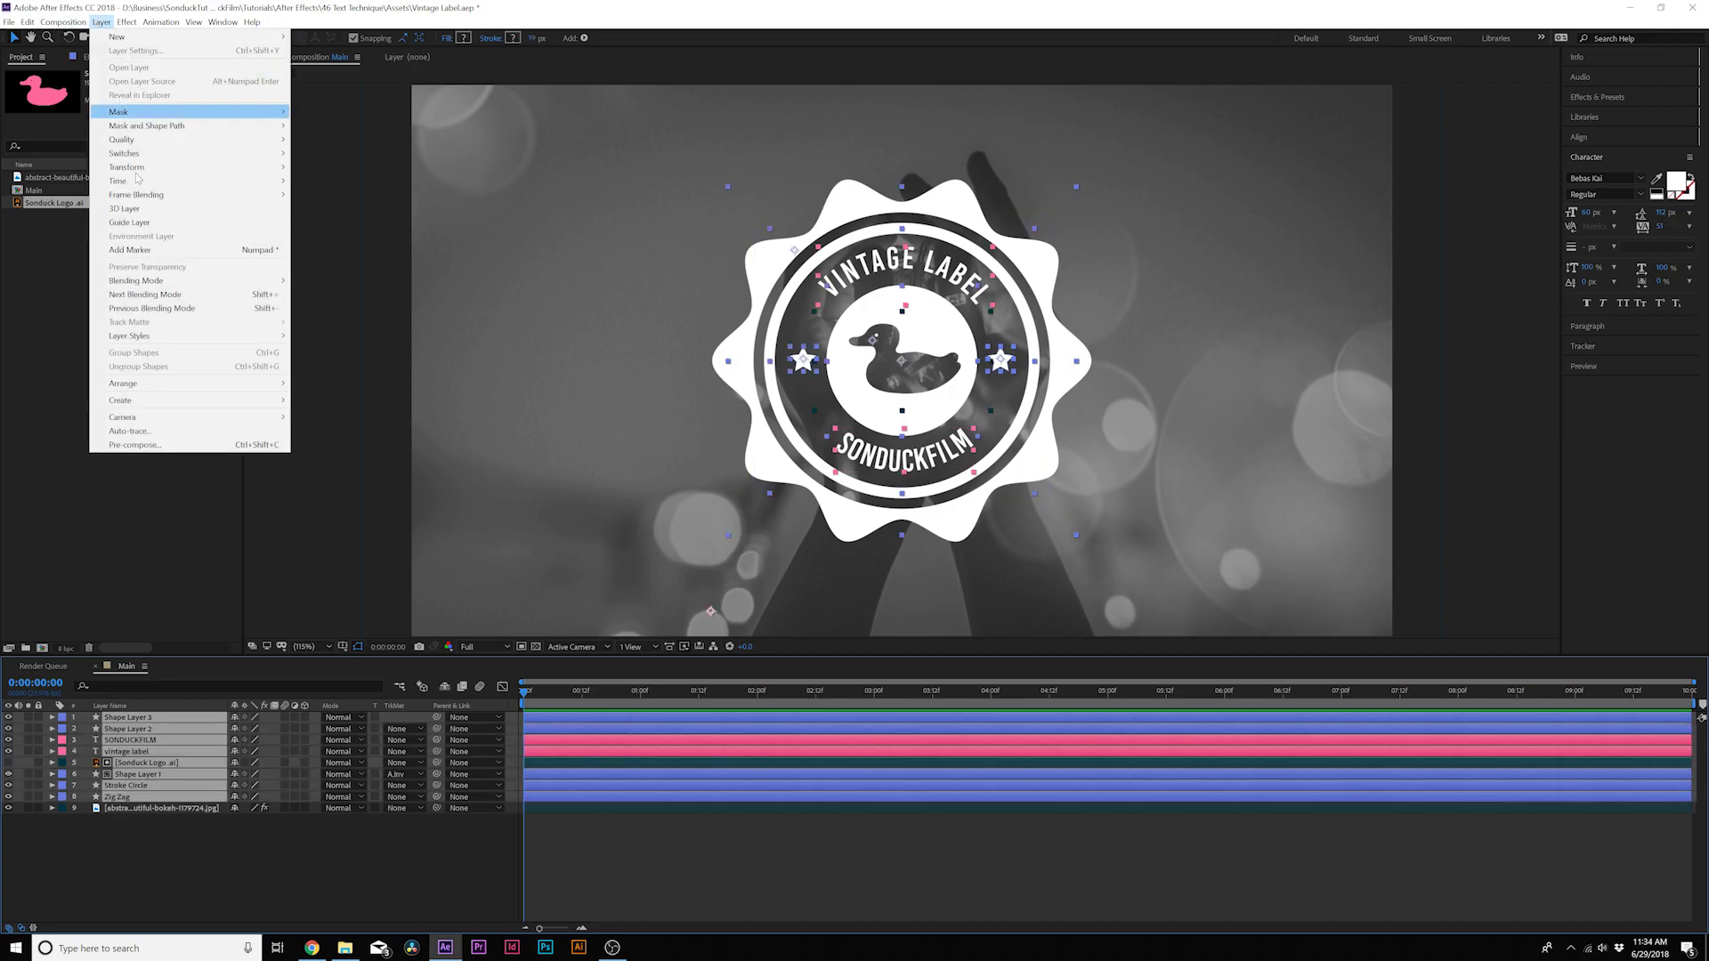
# - Pre-compose the selected badge layers into a comp named Label
pyautogui.click(147, 447)
pyautogui.write('Label')
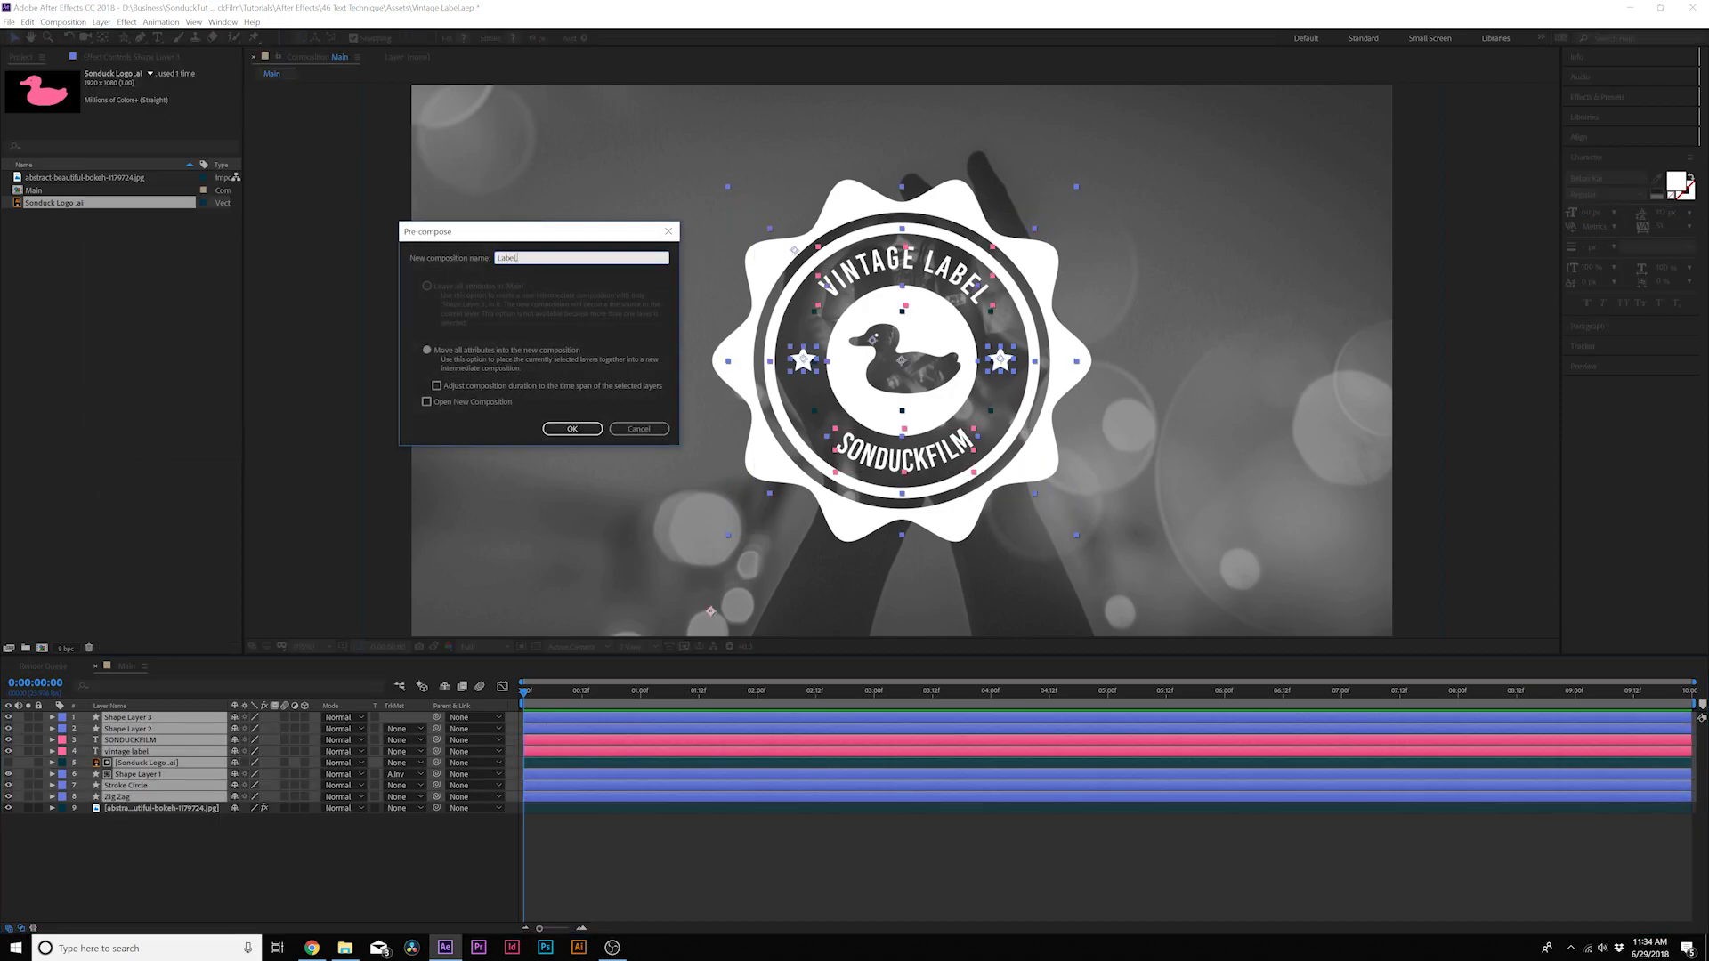
pyautogui.press('Return')
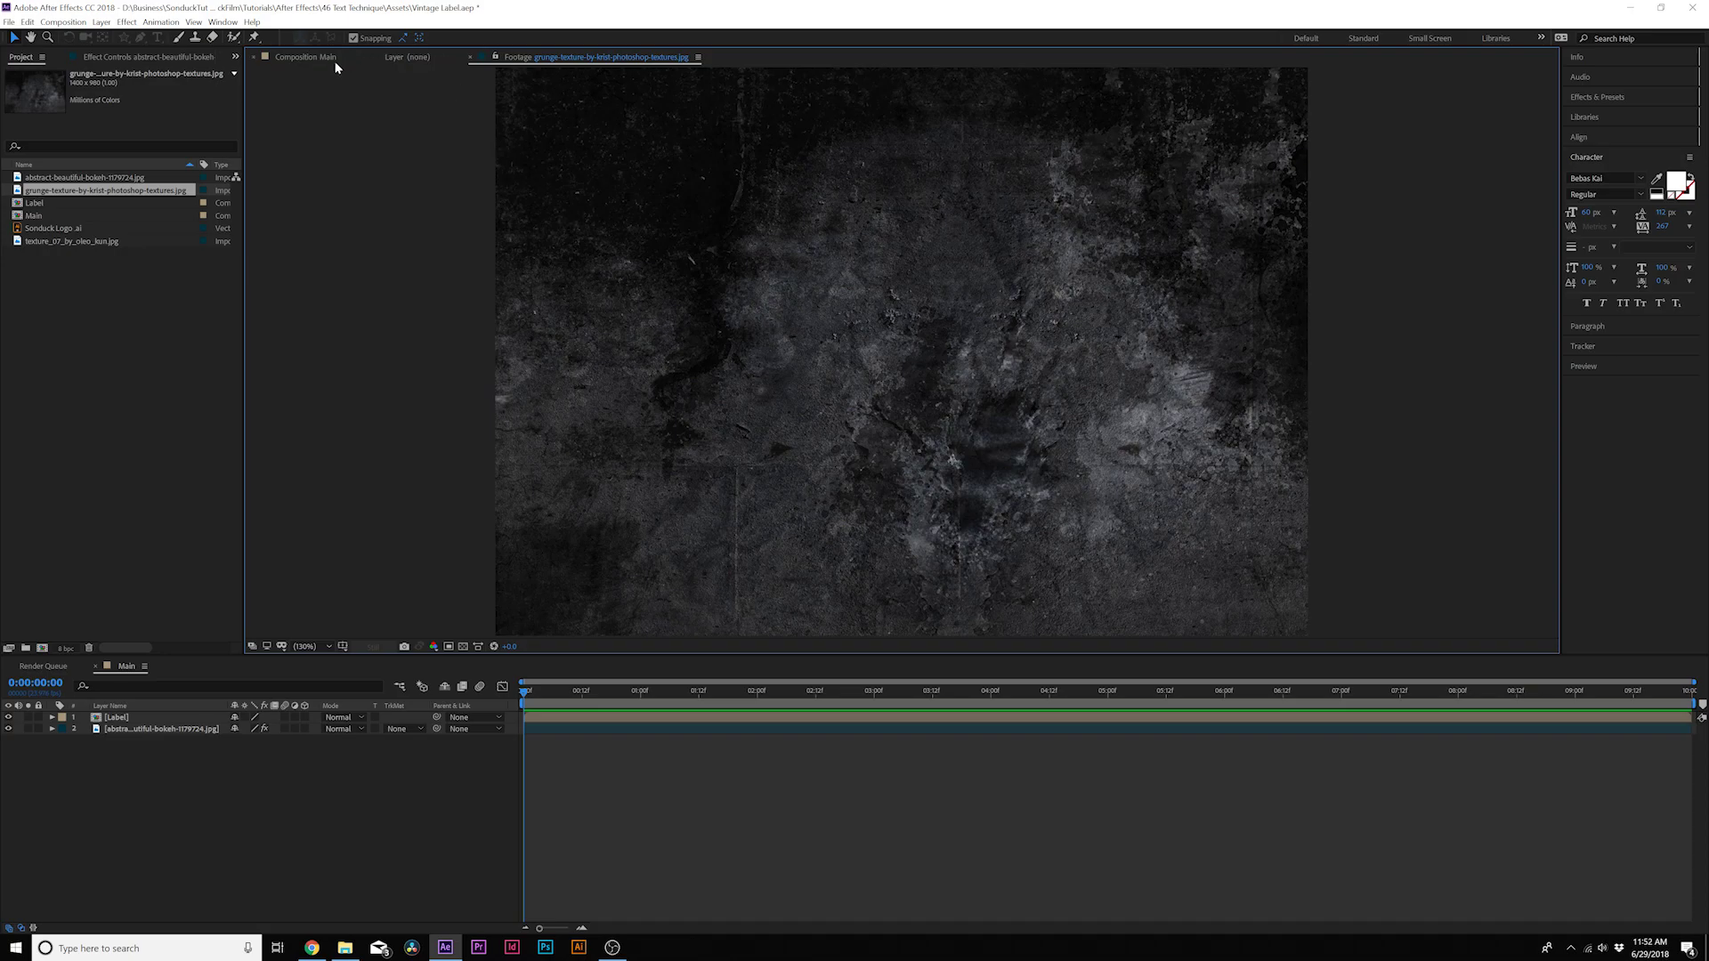
# - Preview the bokeh, dust and grunge images, then drag the grunge texture into Main
pyautogui.click(305, 59)
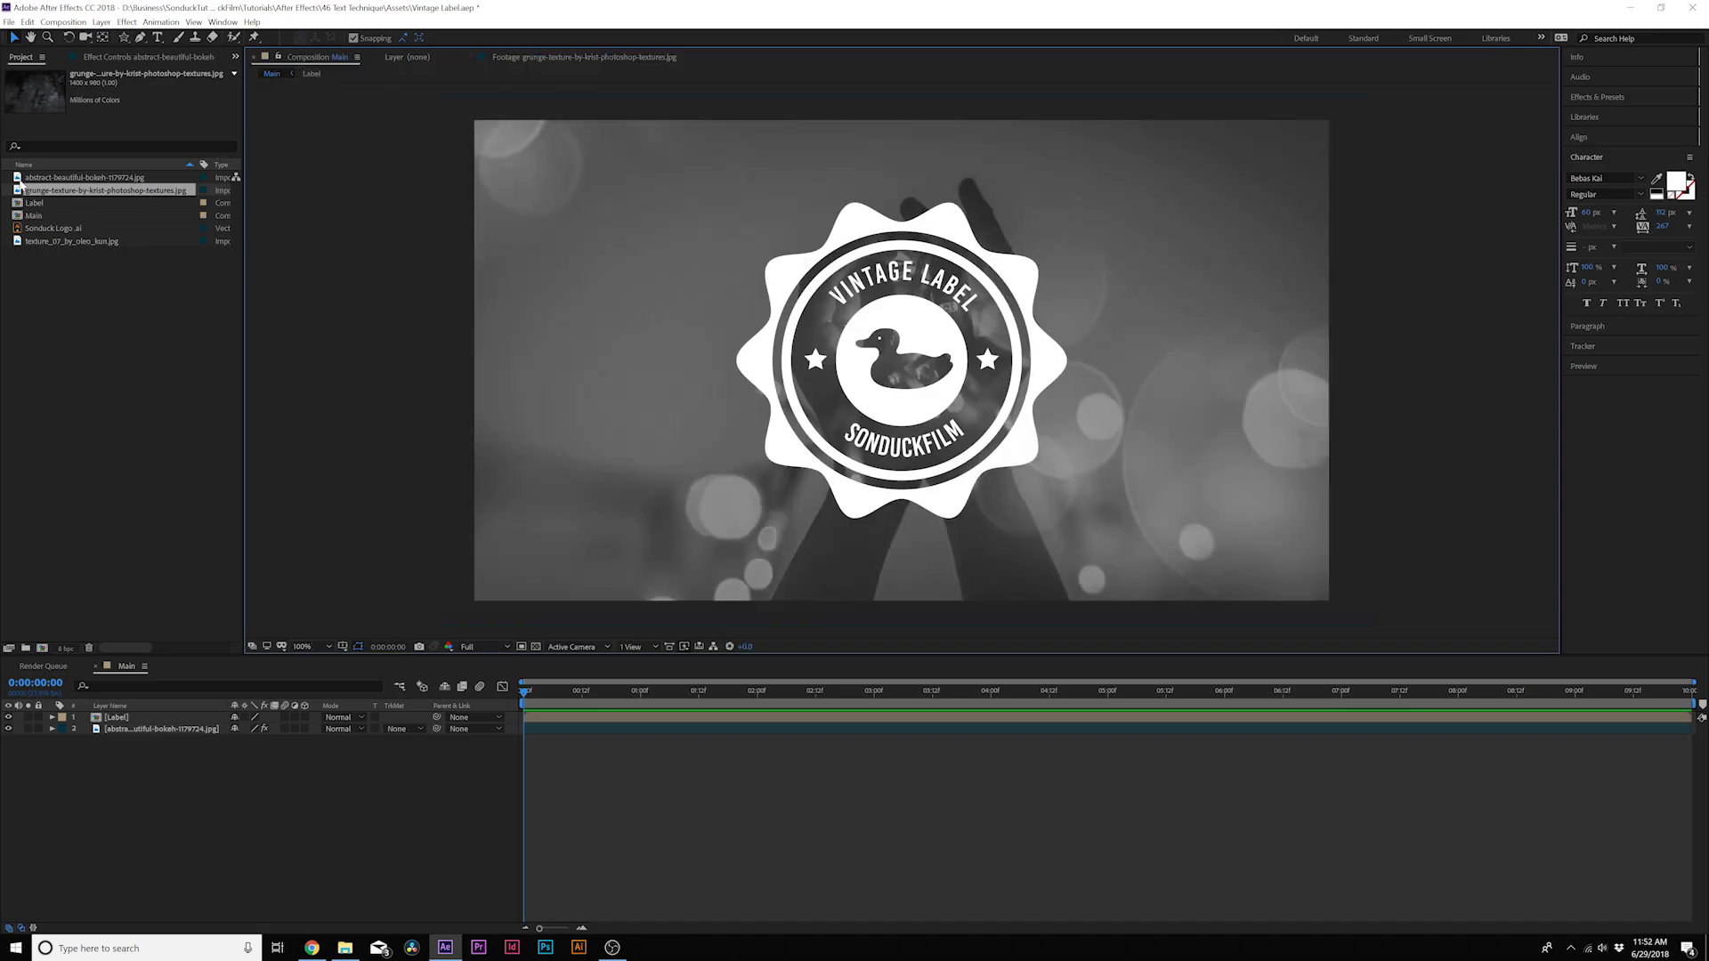
pyautogui.doubleClick(36, 178)
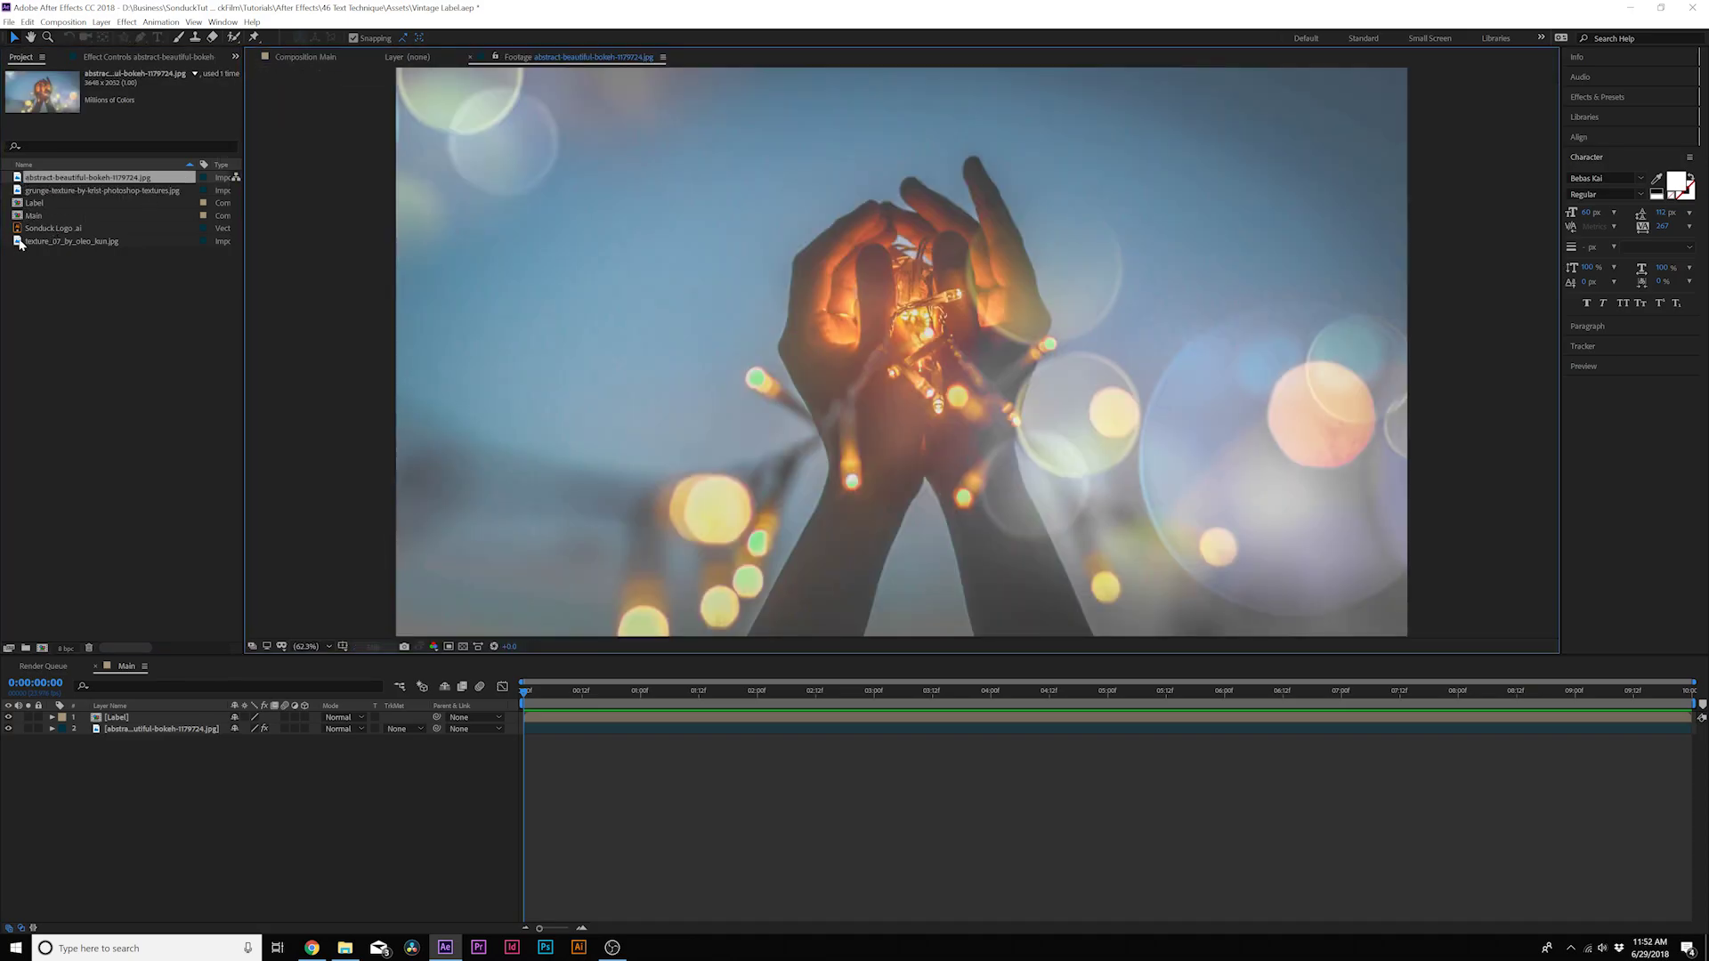
pyautogui.doubleClick(20, 242)
pyautogui.doubleClick(21, 191)
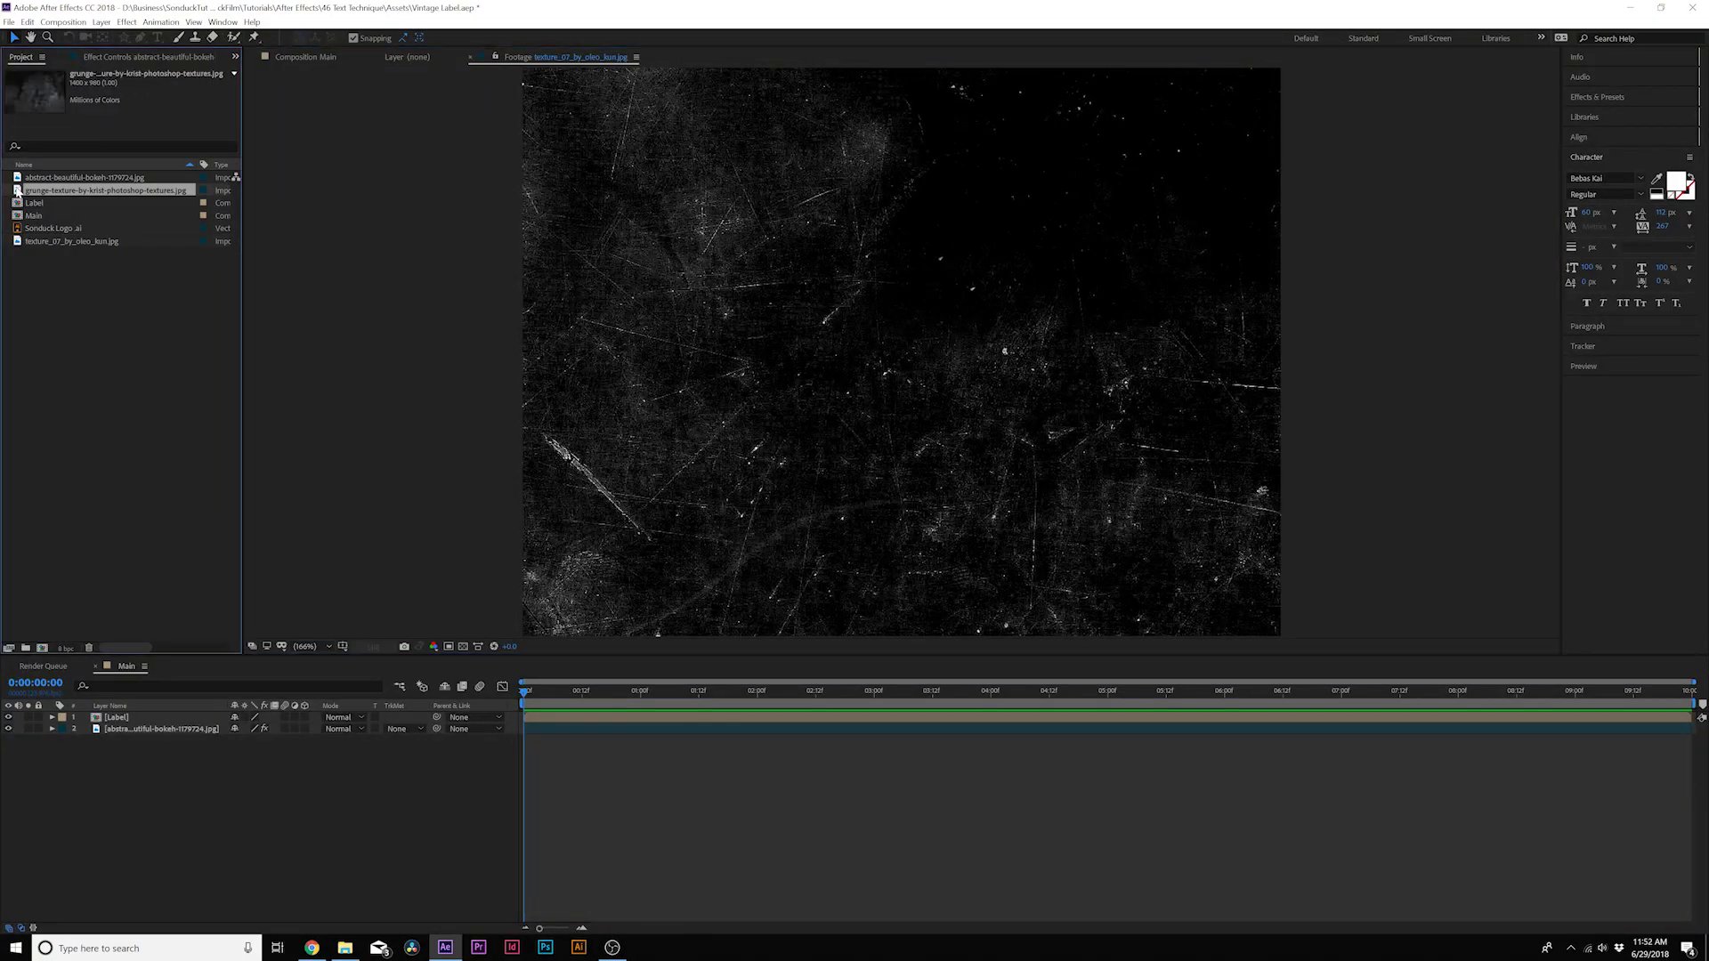
pyautogui.click(290, 56)
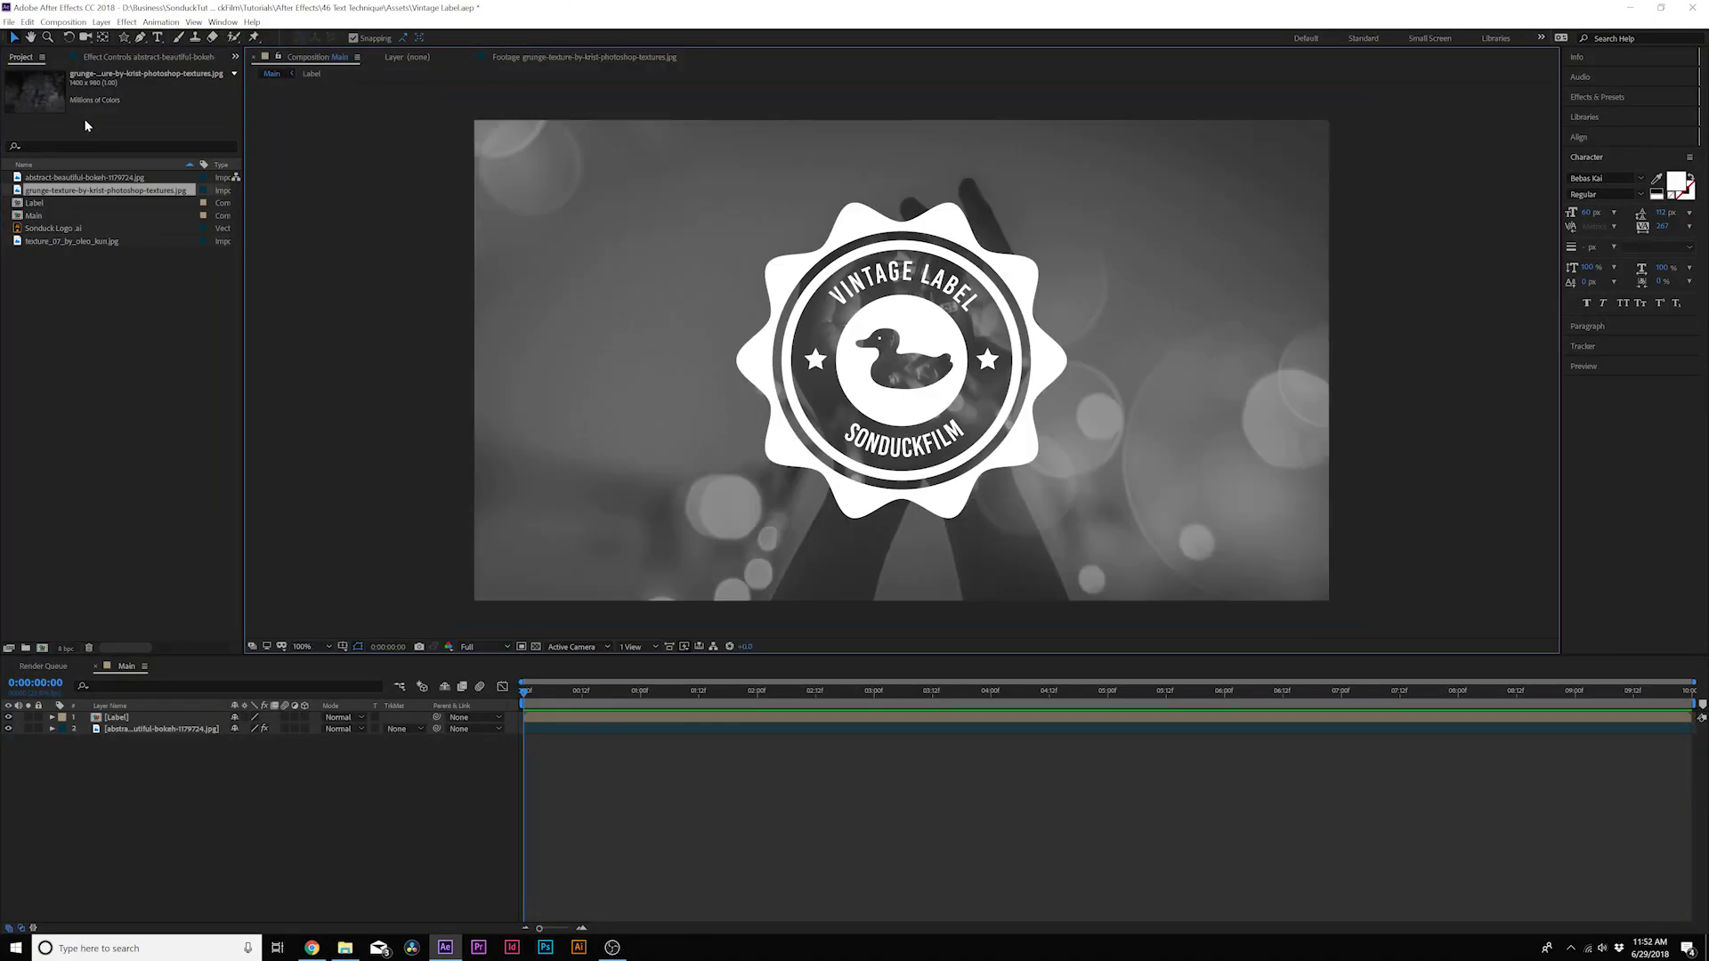
pyautogui.moveTo(75, 188); pyautogui.dragTo(174, 719)
# - Put the grunge texture on top and set Label's Track Matte to Luma Inverted
pyautogui.click(273, 726)
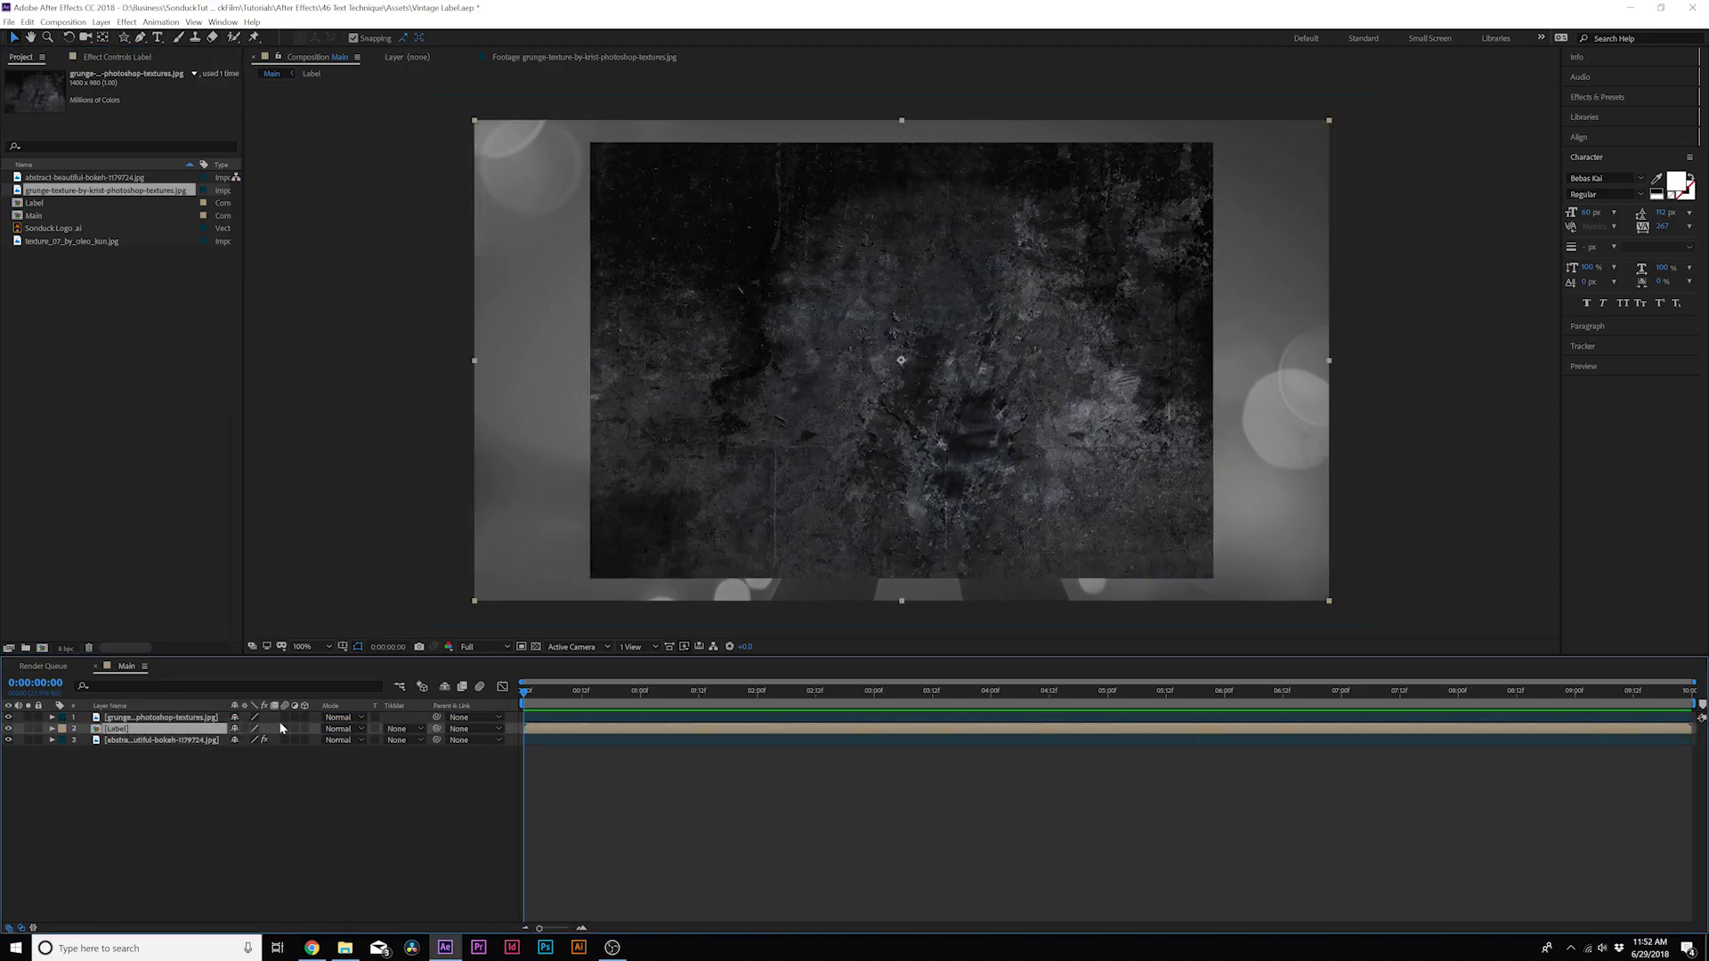
pyautogui.click(403, 732)
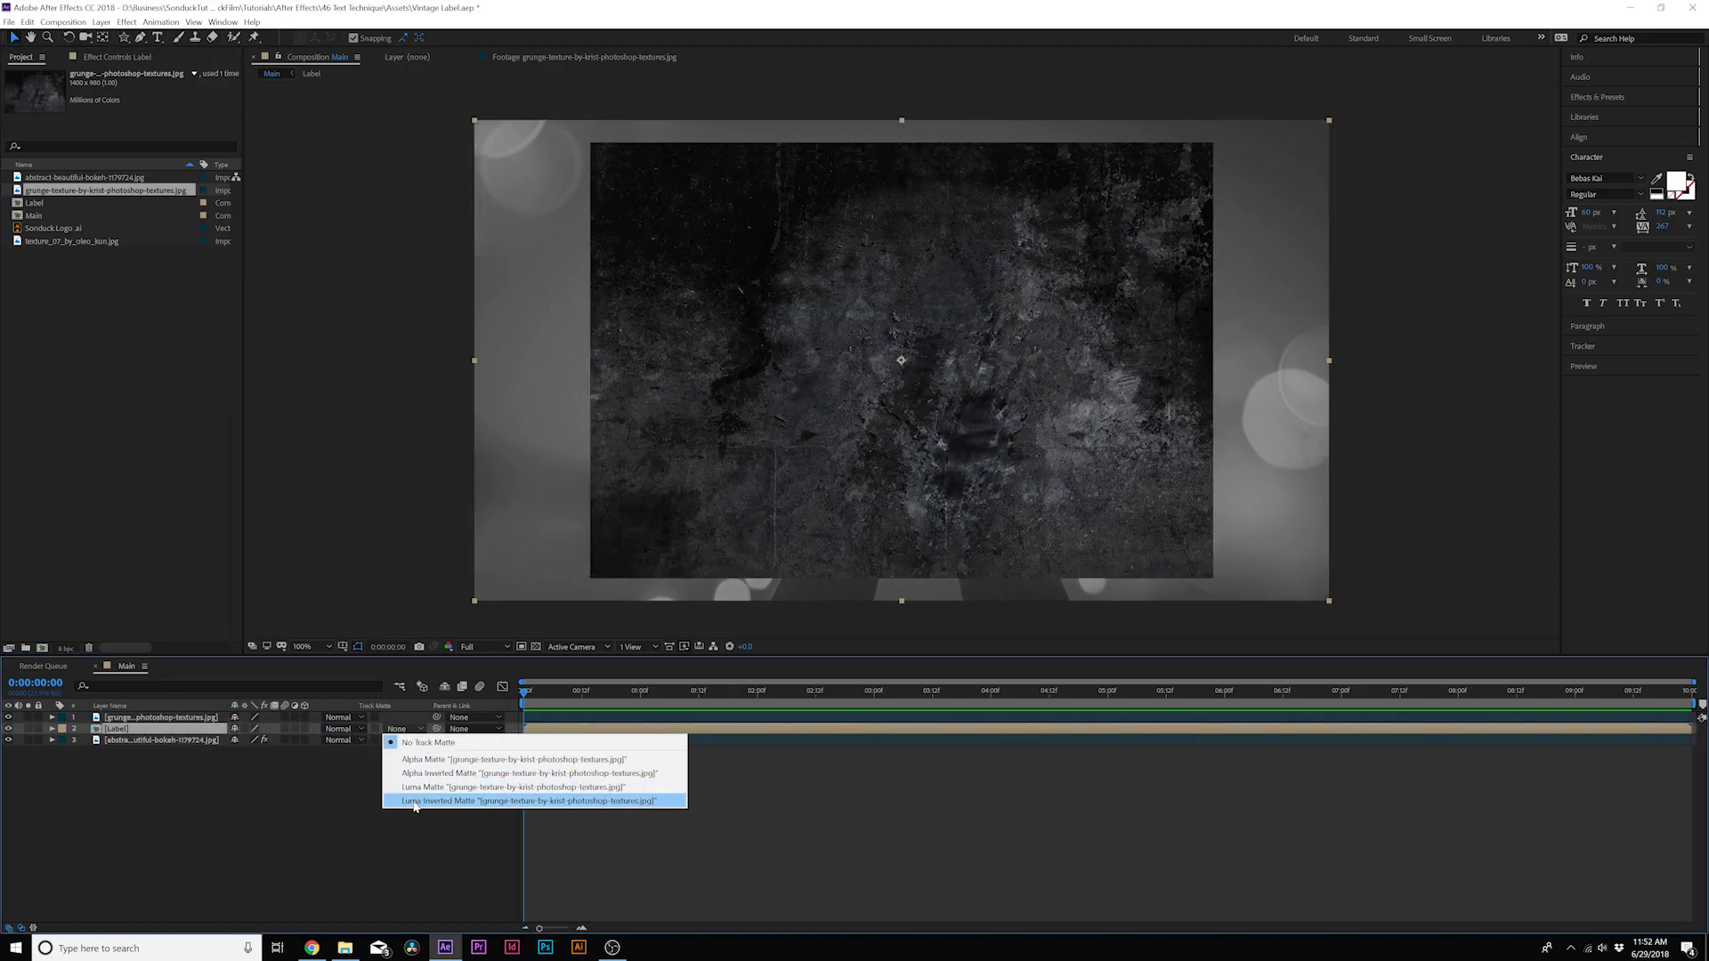
pyautogui.click(420, 801)
pyautogui.press('.')
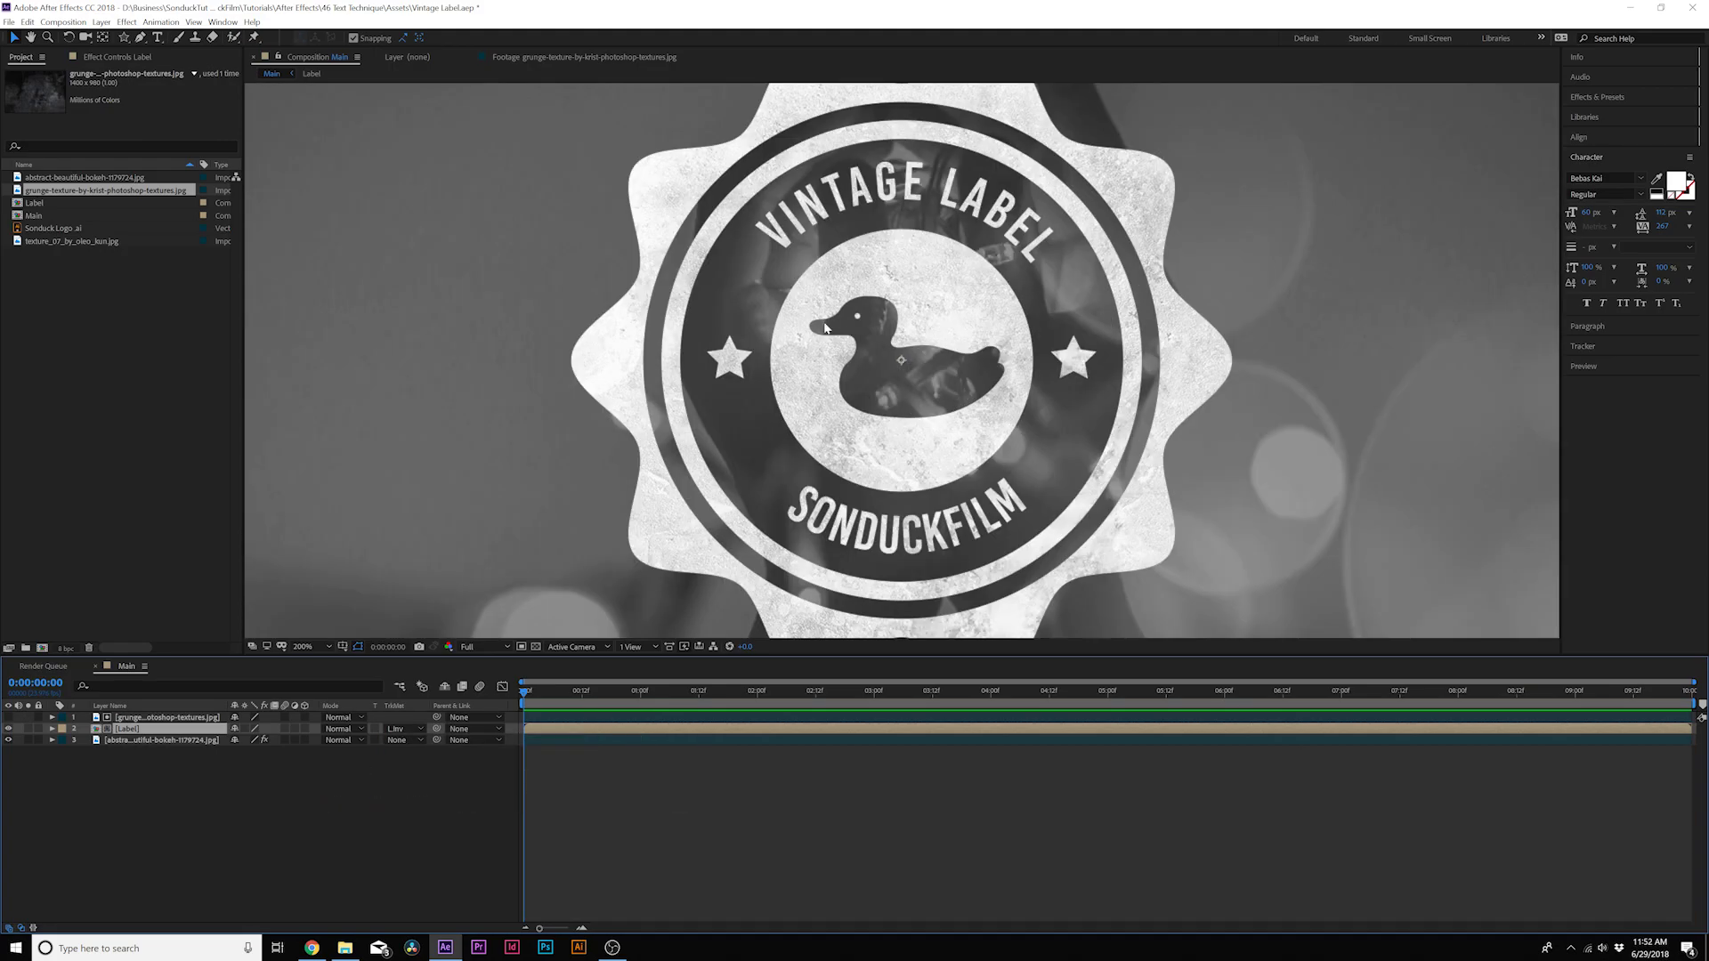
pyautogui.press(',')
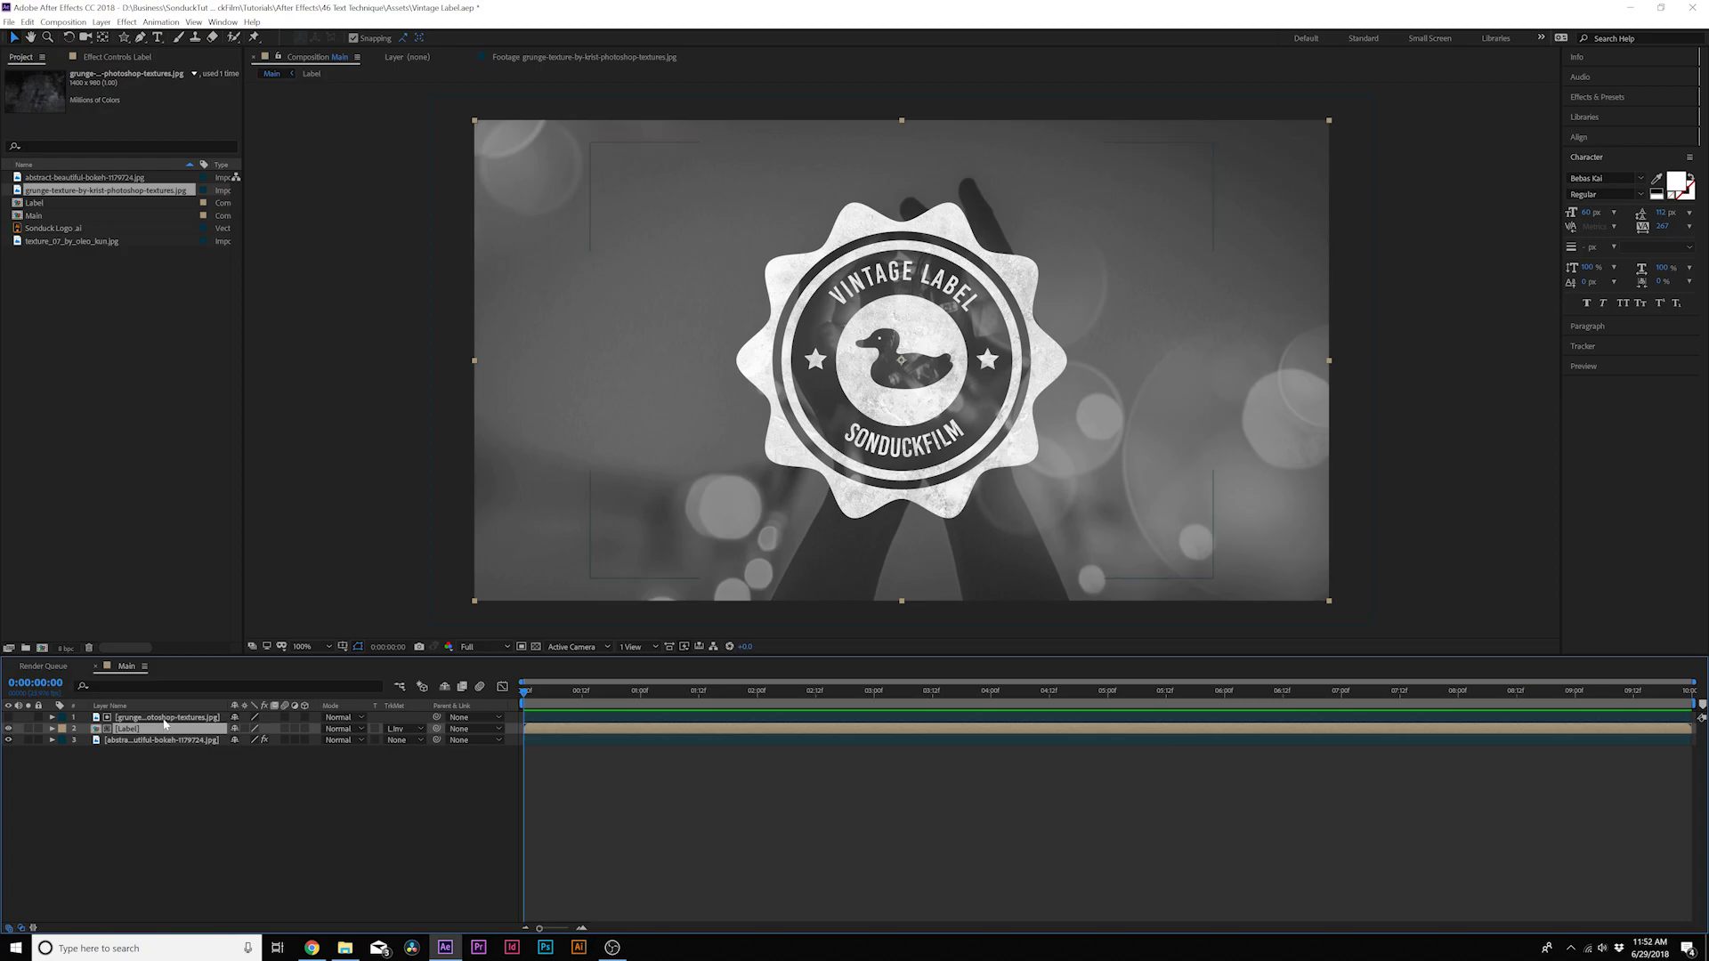
# - Open the Label pre-comp for editing
pyautogui.click(196, 718)
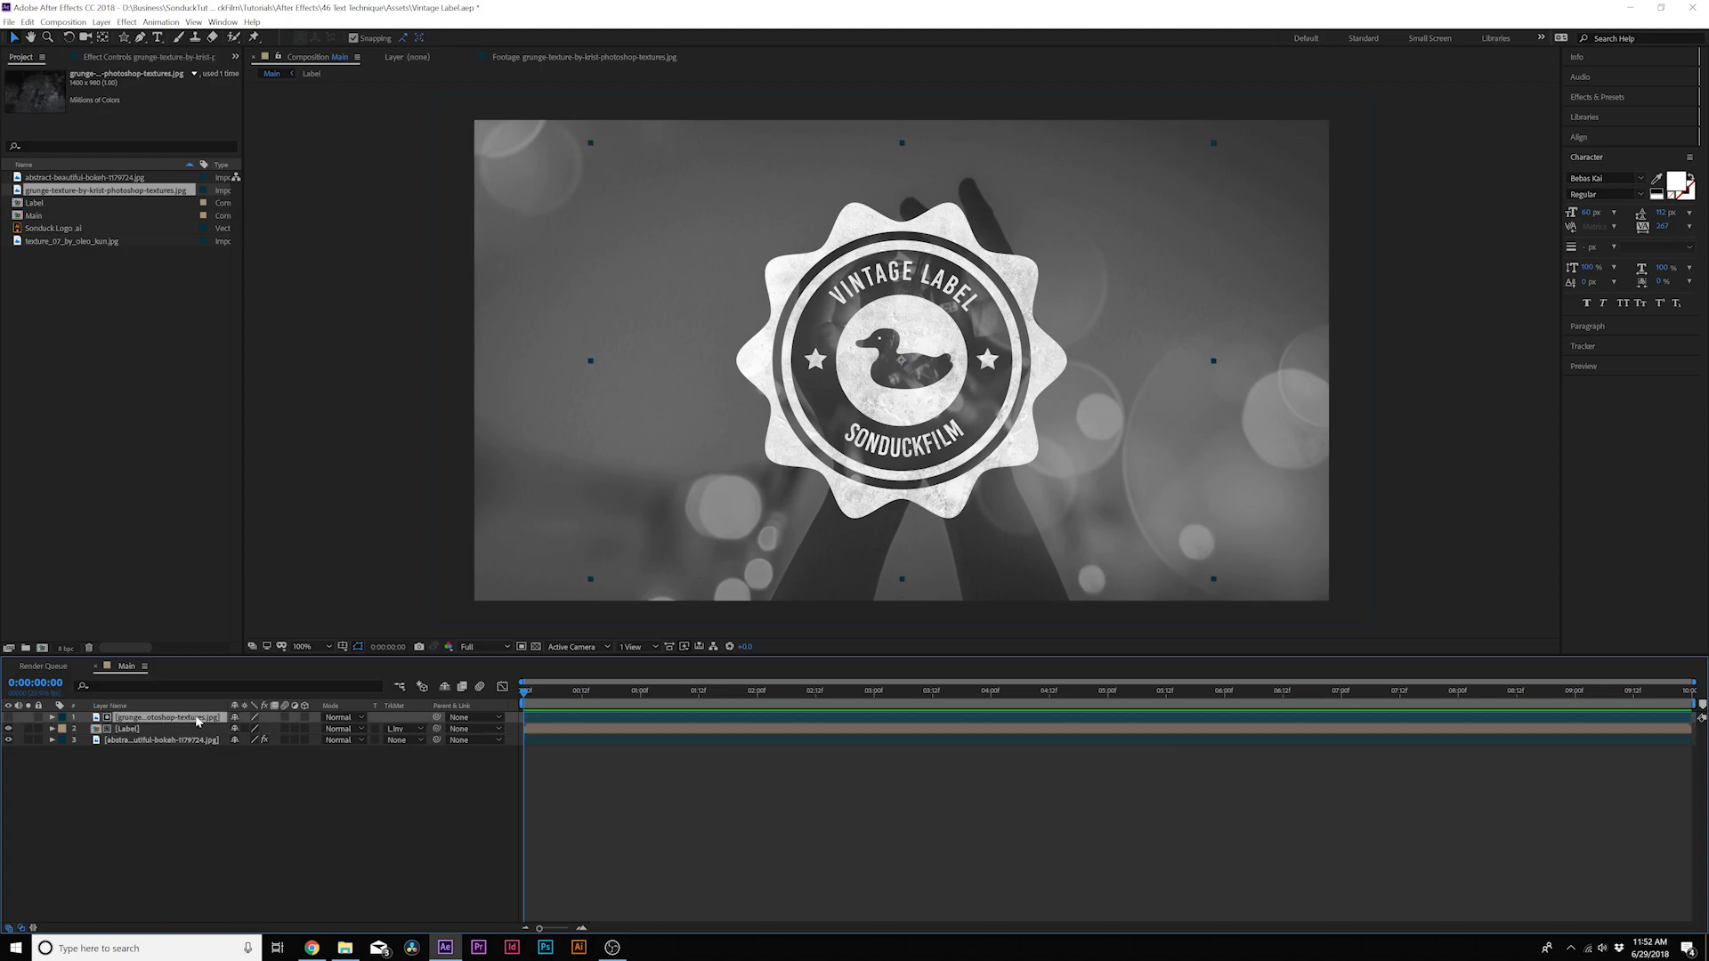
pyautogui.click(135, 729)
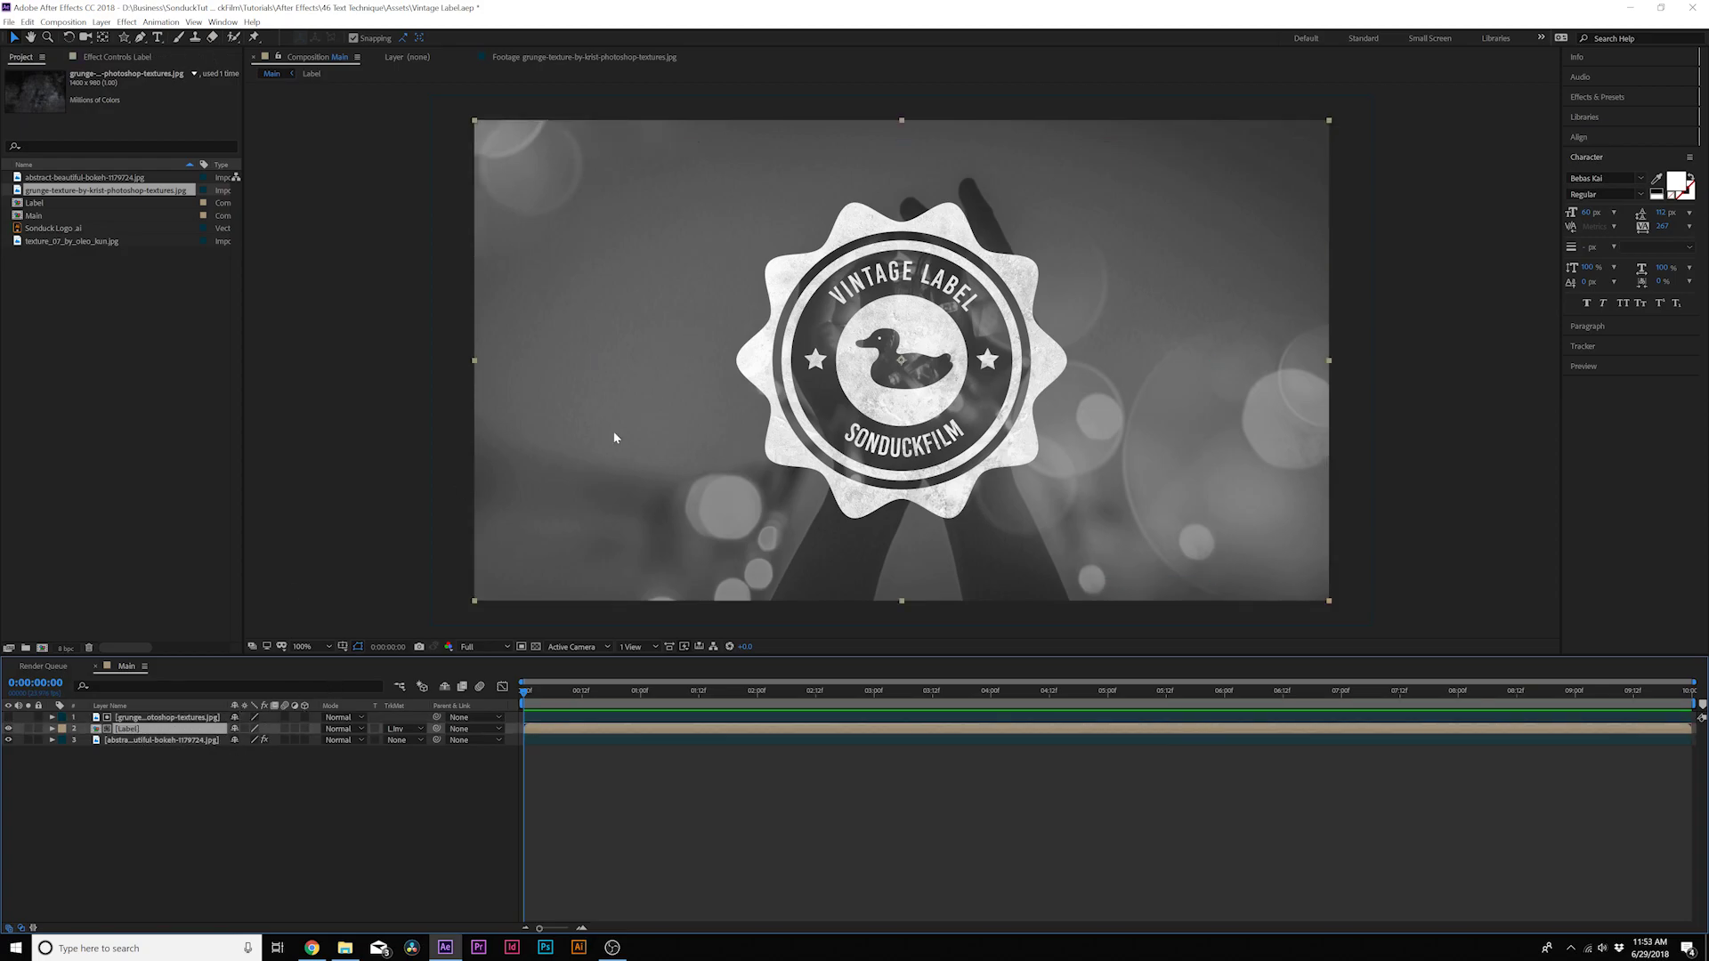
pyautogui.doubleClick(131, 730)
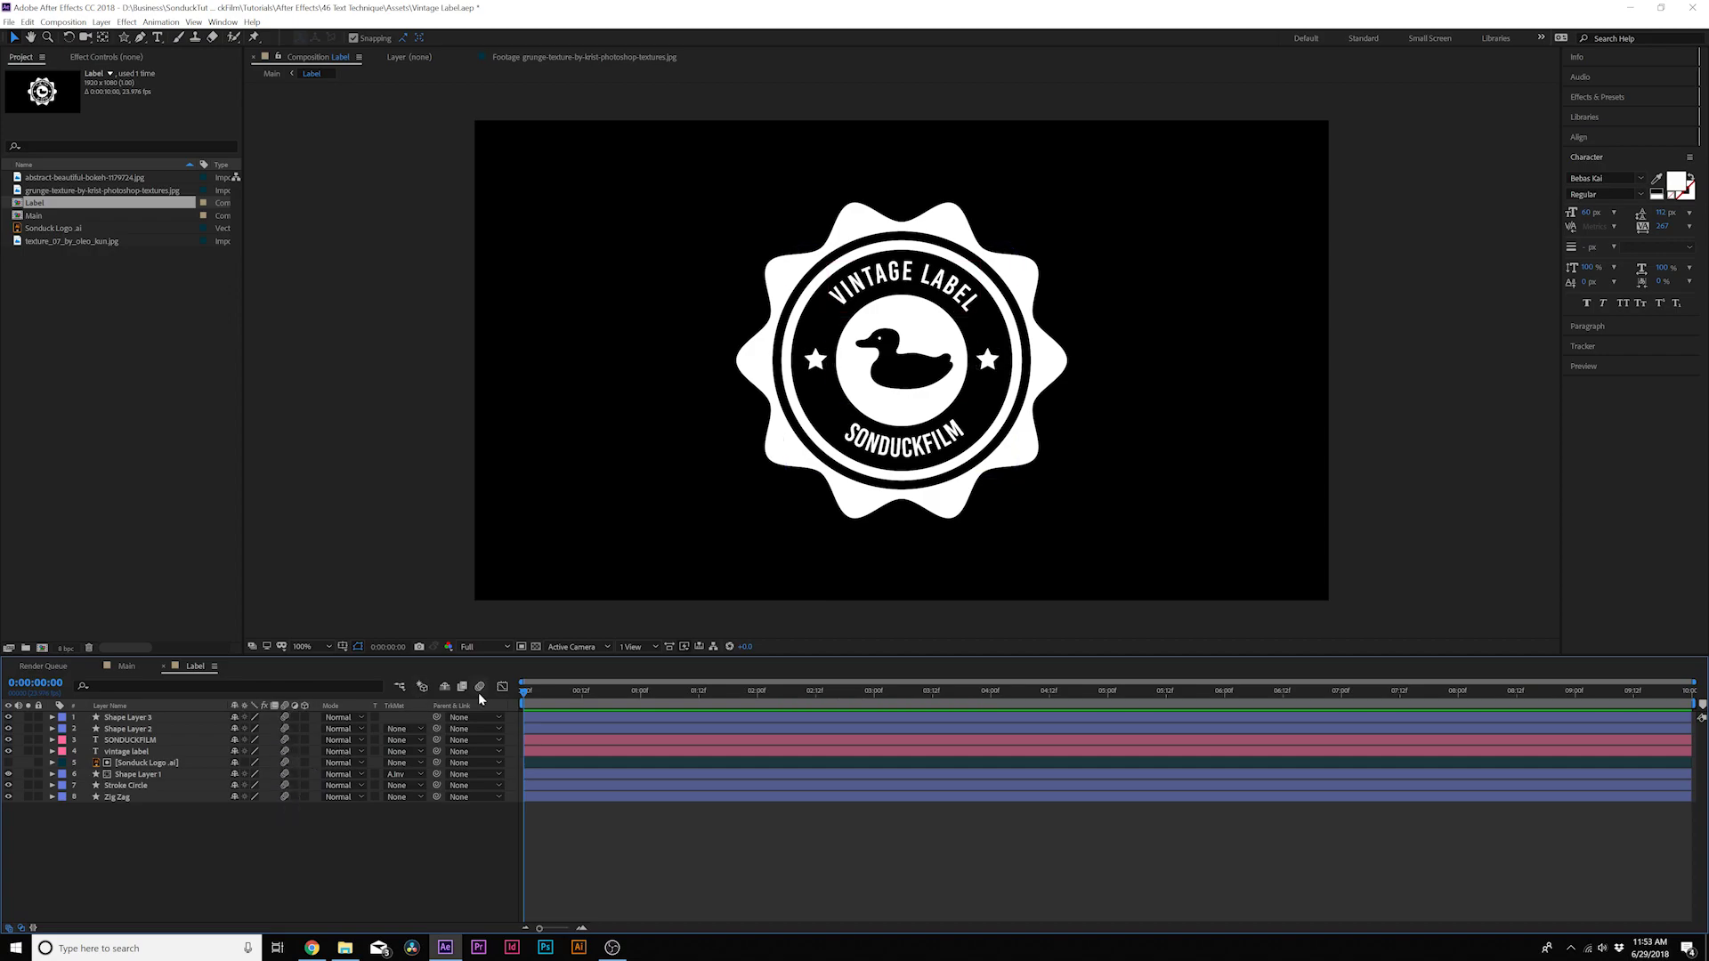
# - Keyframe Zig Zag's Scale from 0% at 0s to 137% at 1s, starting Rotation at 45°
pyautogui.click(53, 798)
pyautogui.press('s')
pyautogui.click(52, 798)
pyautogui.click(63, 820)
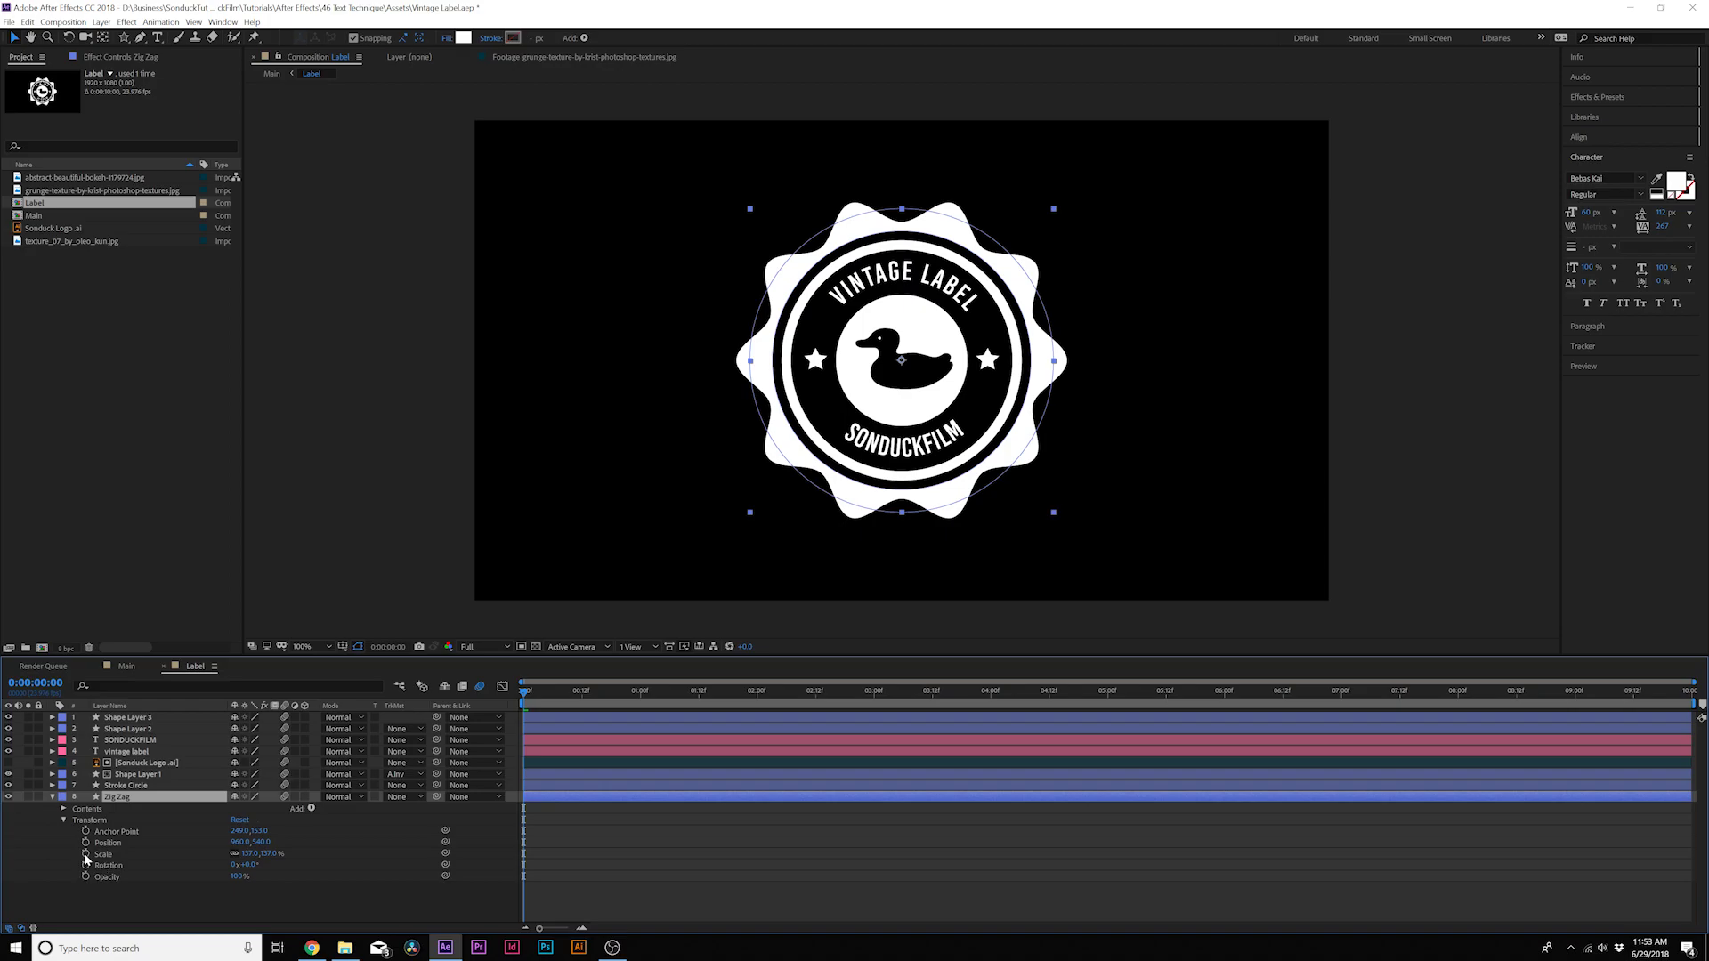
pyautogui.click(85, 854)
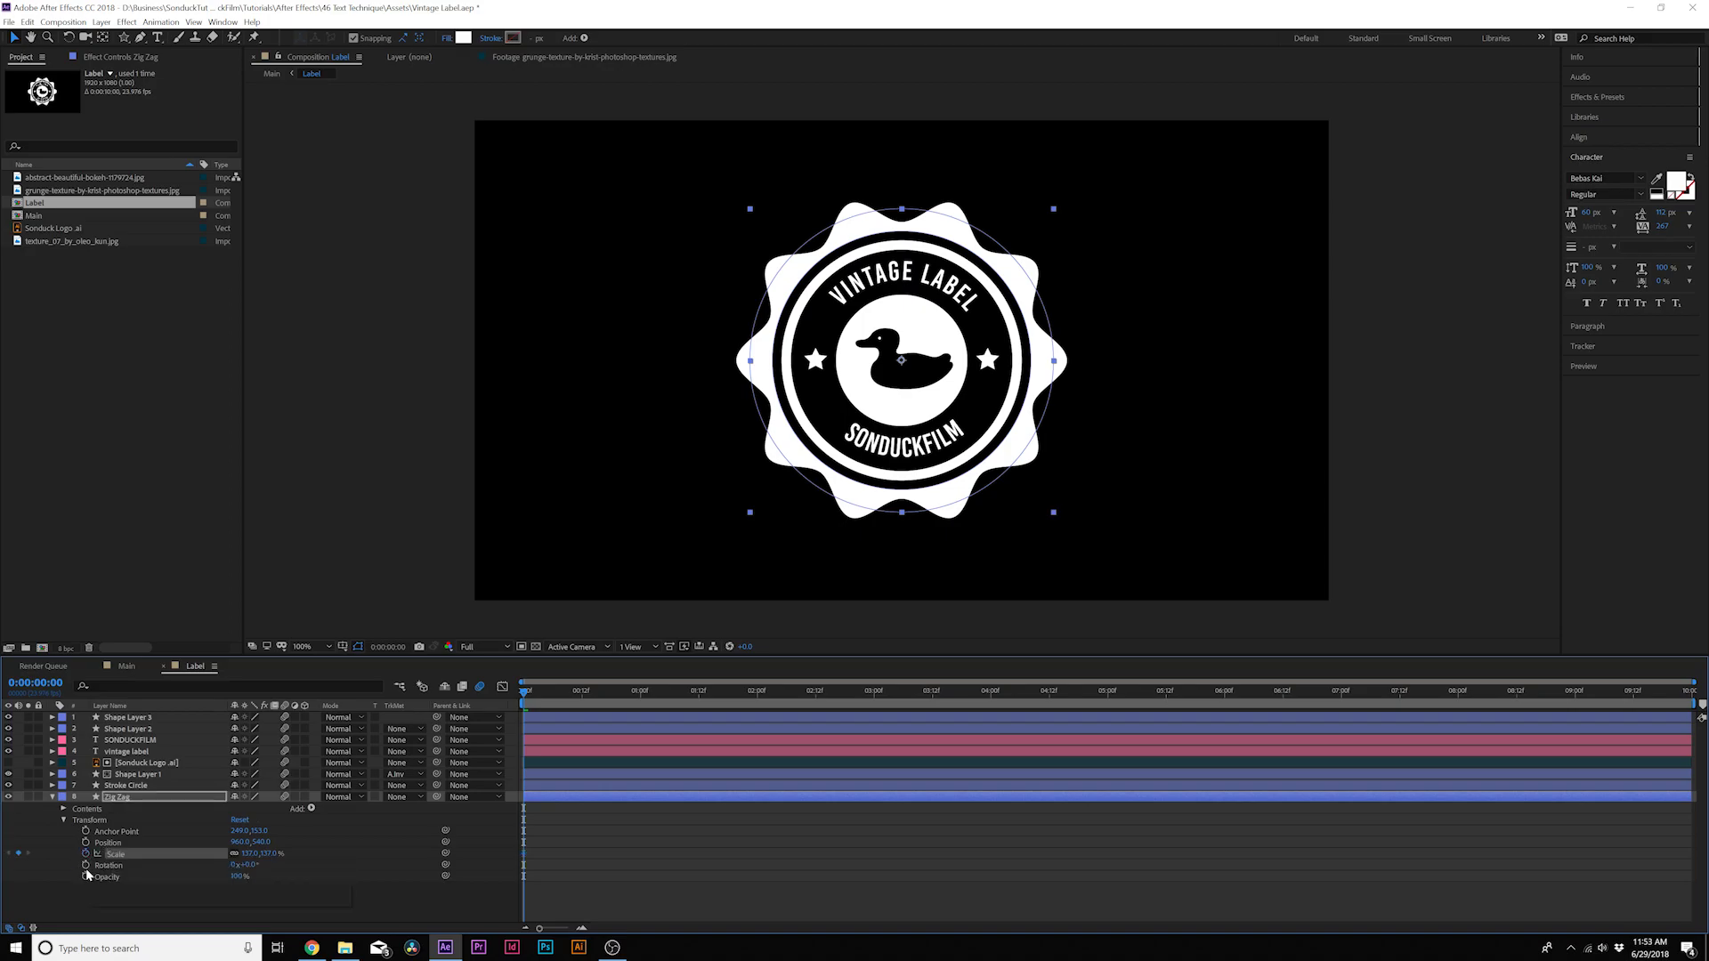
pyautogui.click(85, 865)
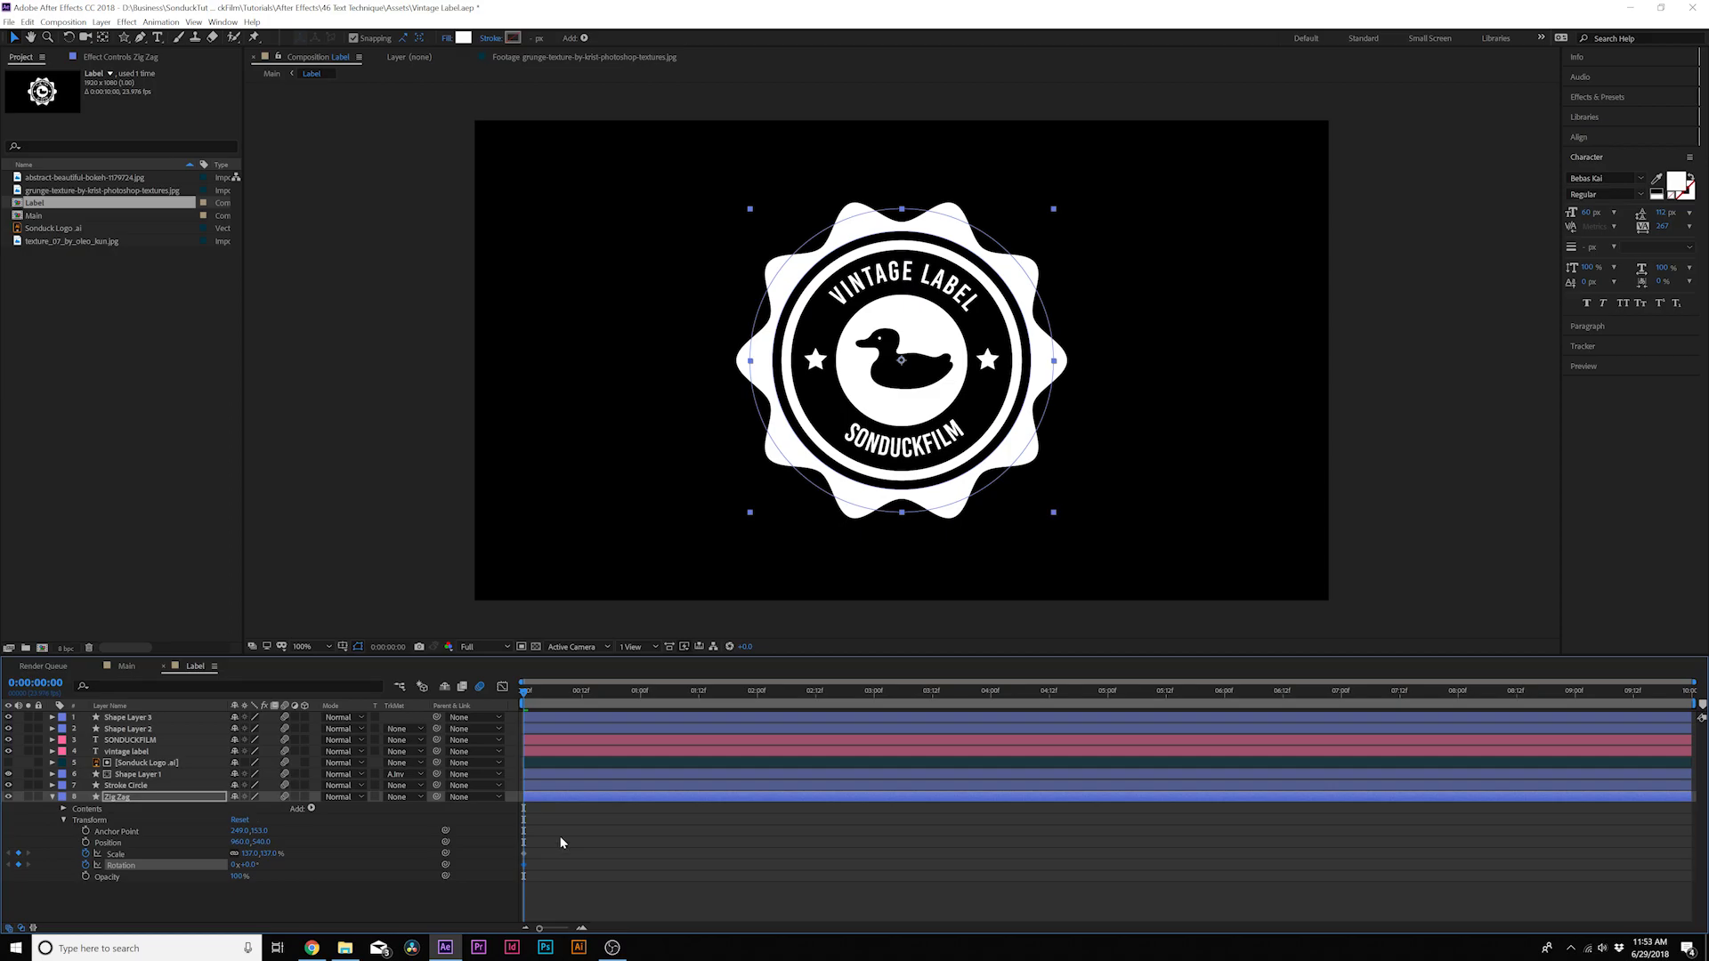
pyautogui.moveTo(524, 855); pyautogui.dragTo(646, 854)
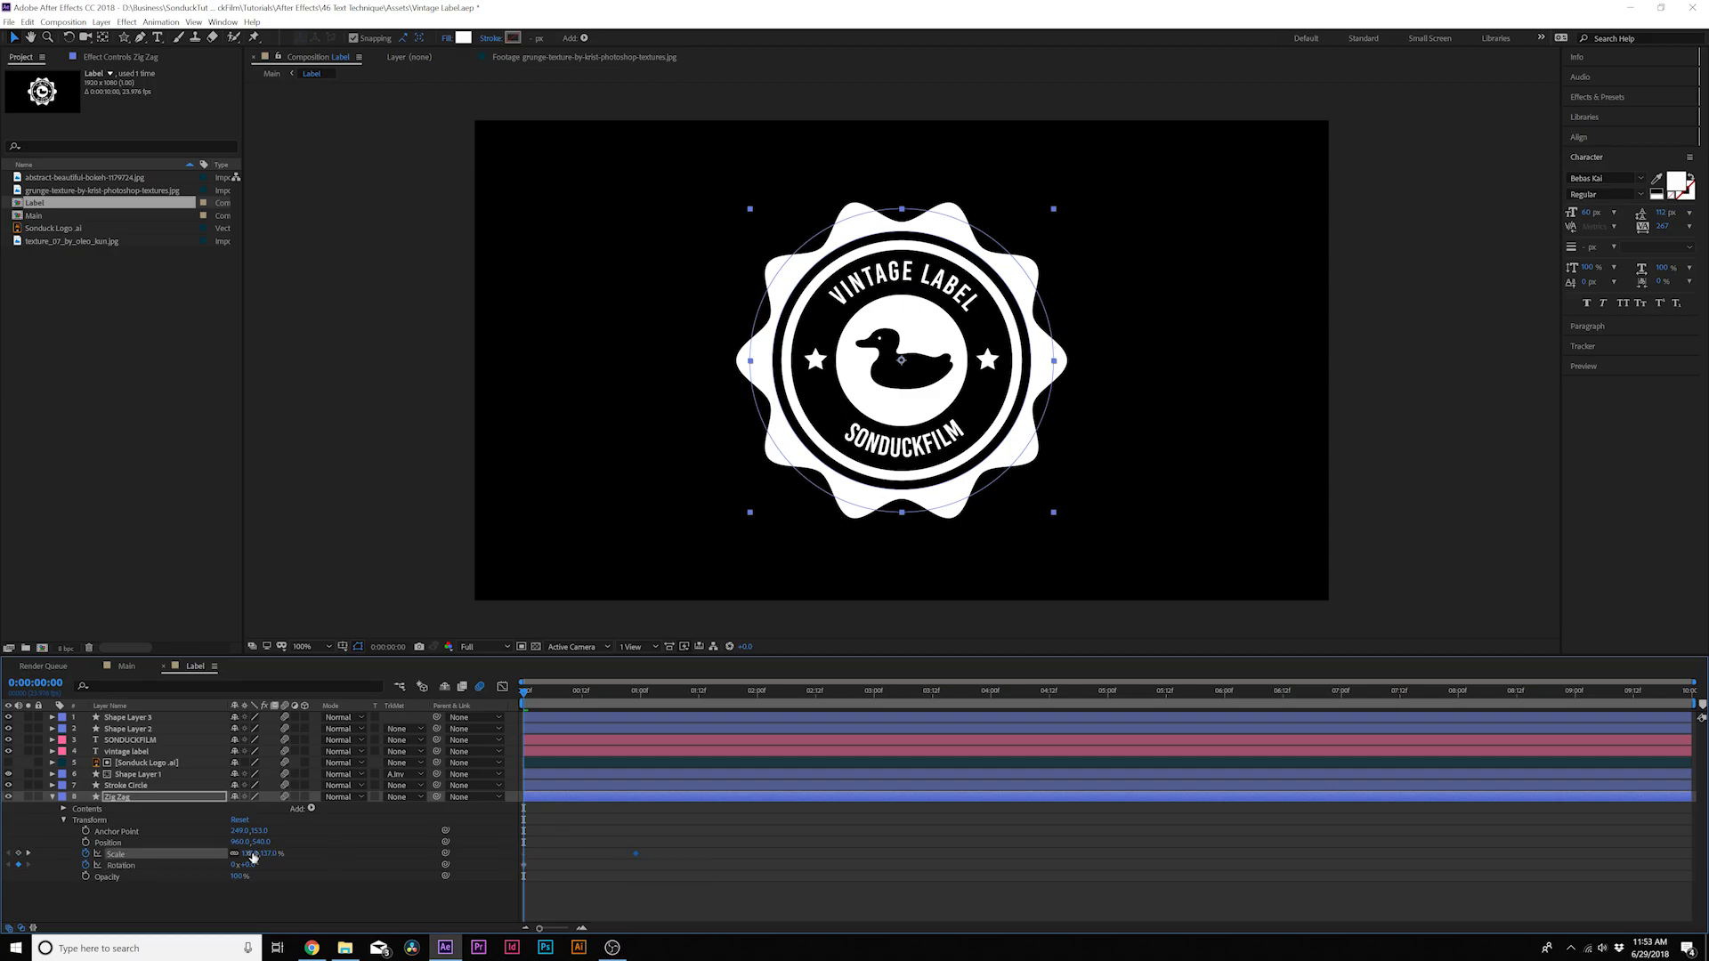
pyautogui.moveTo(252, 868); pyautogui.dragTo(597, 744)
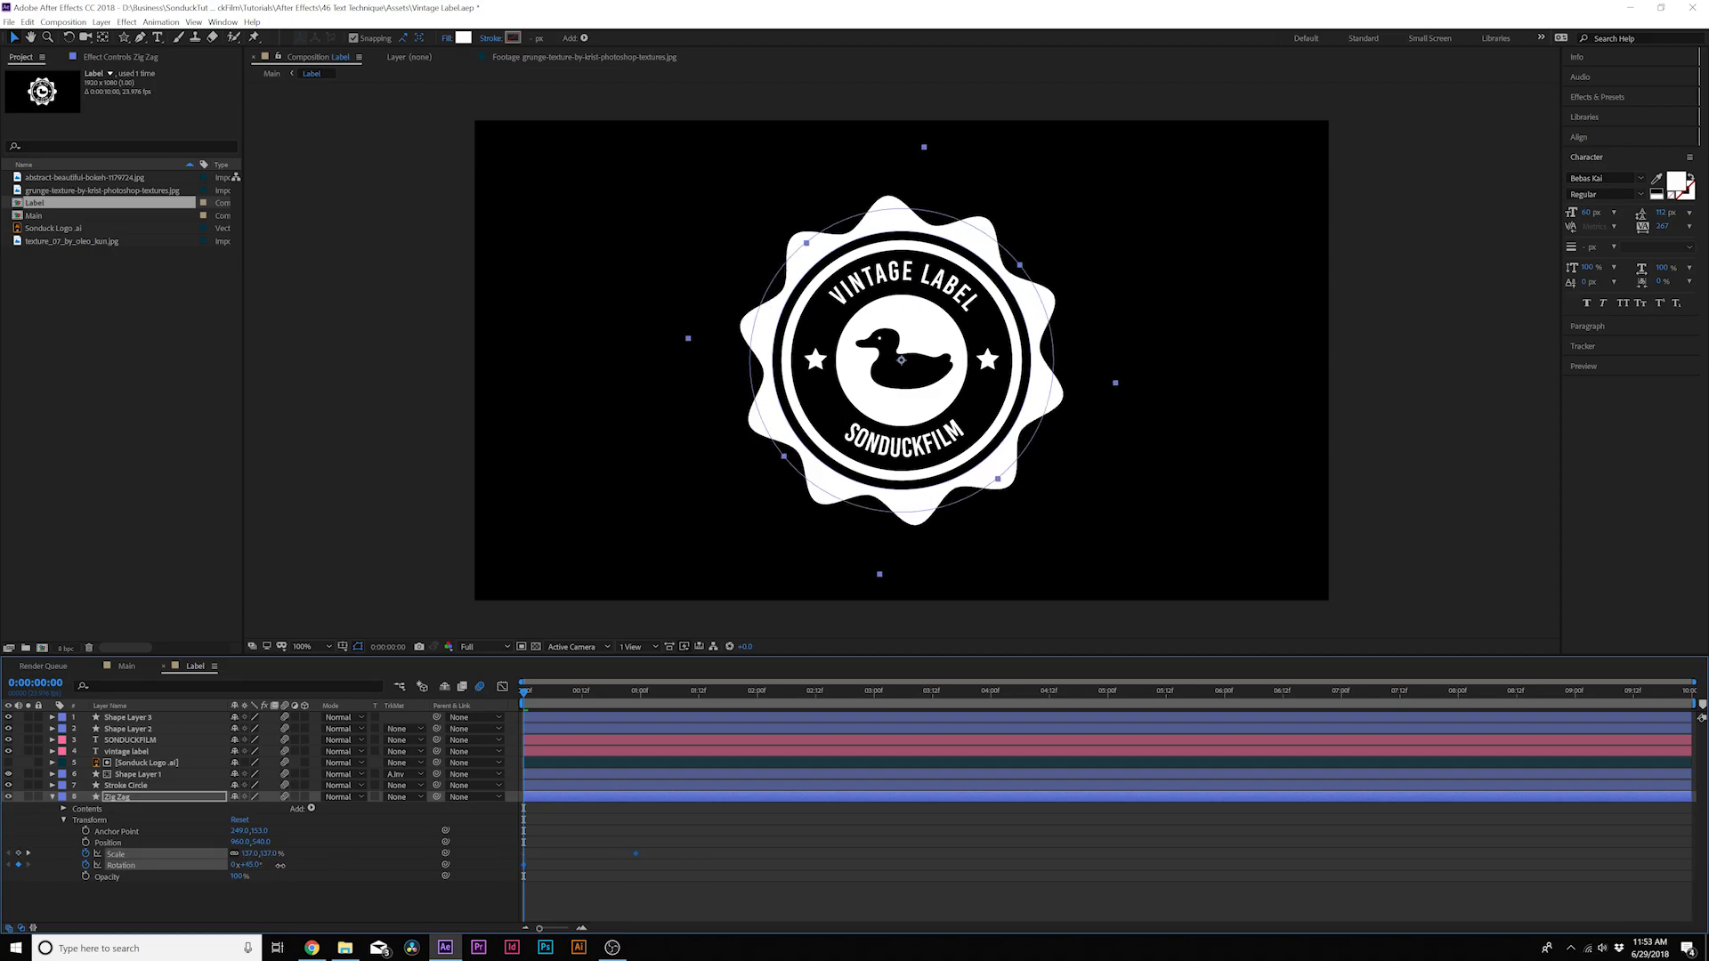
pyautogui.press('Return')
pyautogui.write('0')
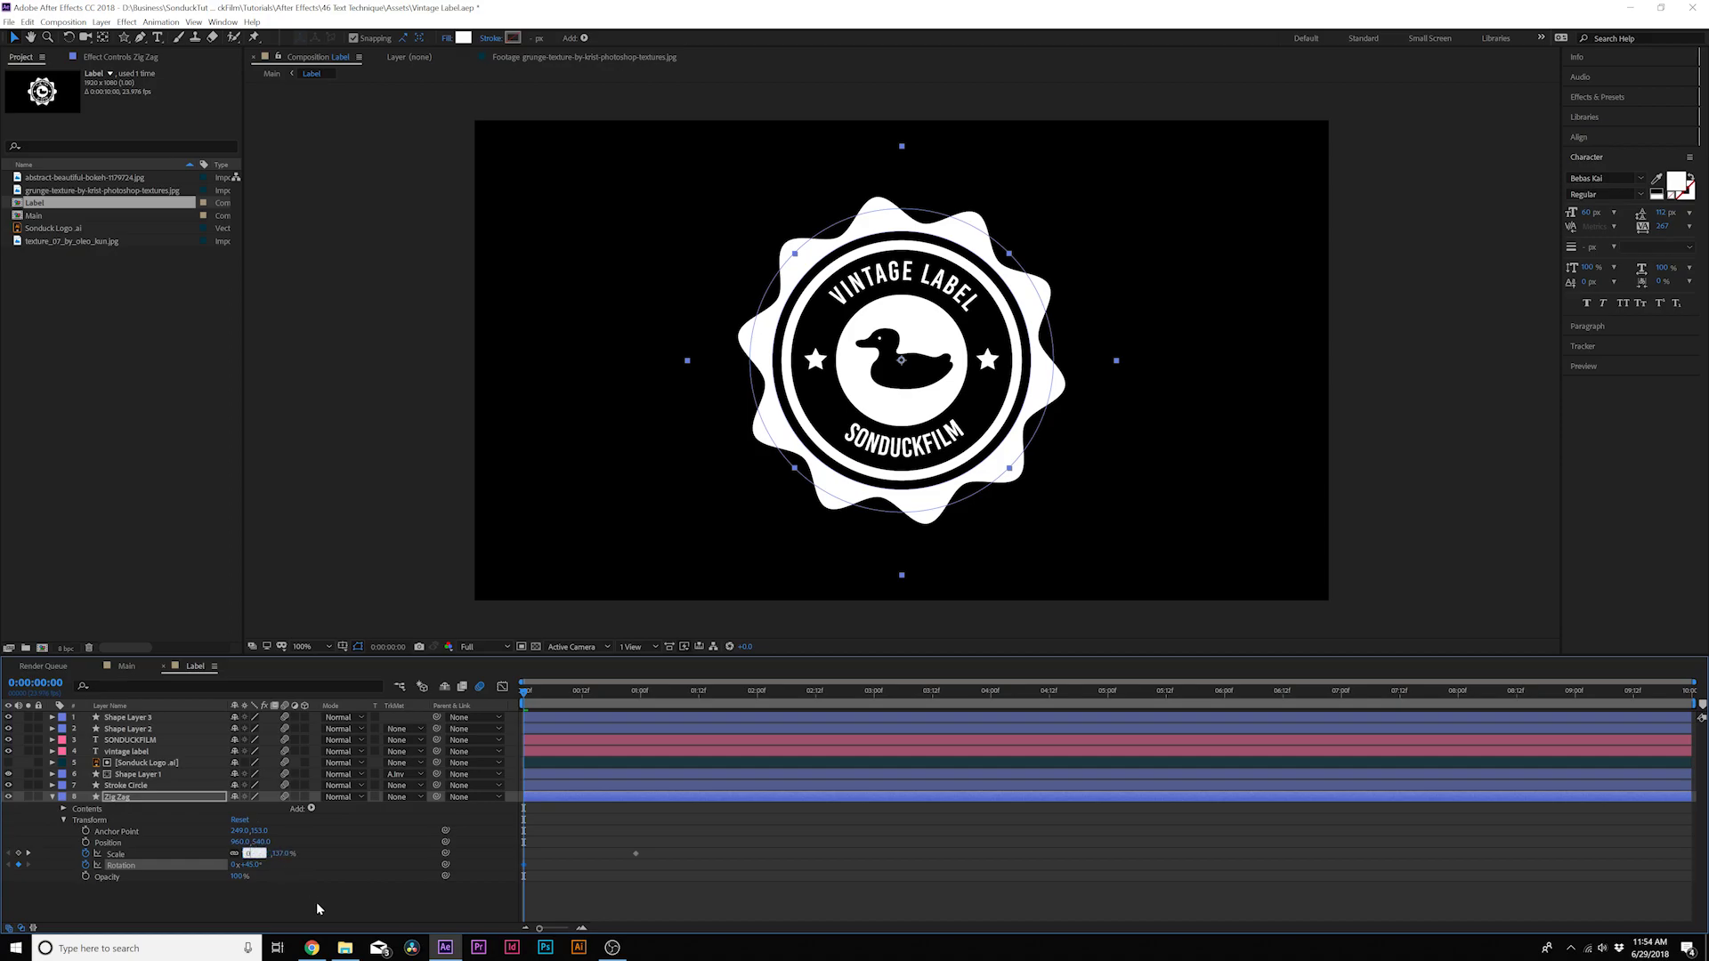
pyautogui.click(317, 901)
pyautogui.moveTo(525, 699); pyautogui.dragTo(656, 701)
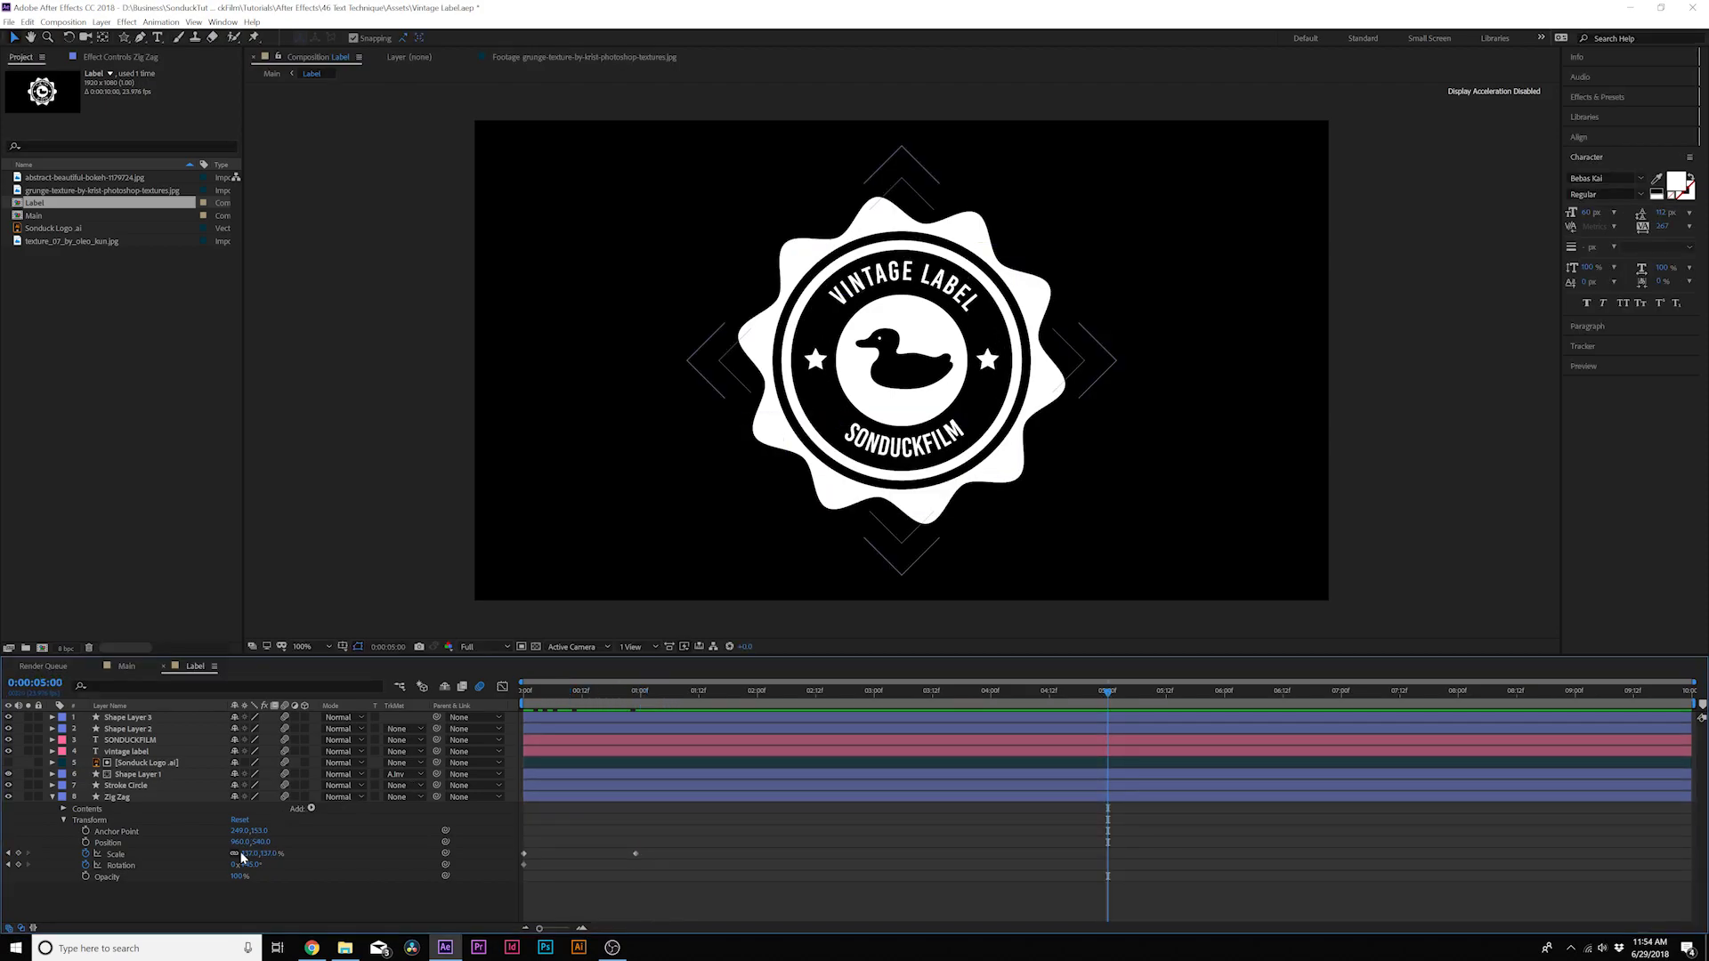
# - Set Zig Zag's Rotation to 112° at five seconds and preview the animation
pyautogui.moveTo(252, 869); pyautogui.dragTo(1113, 701)
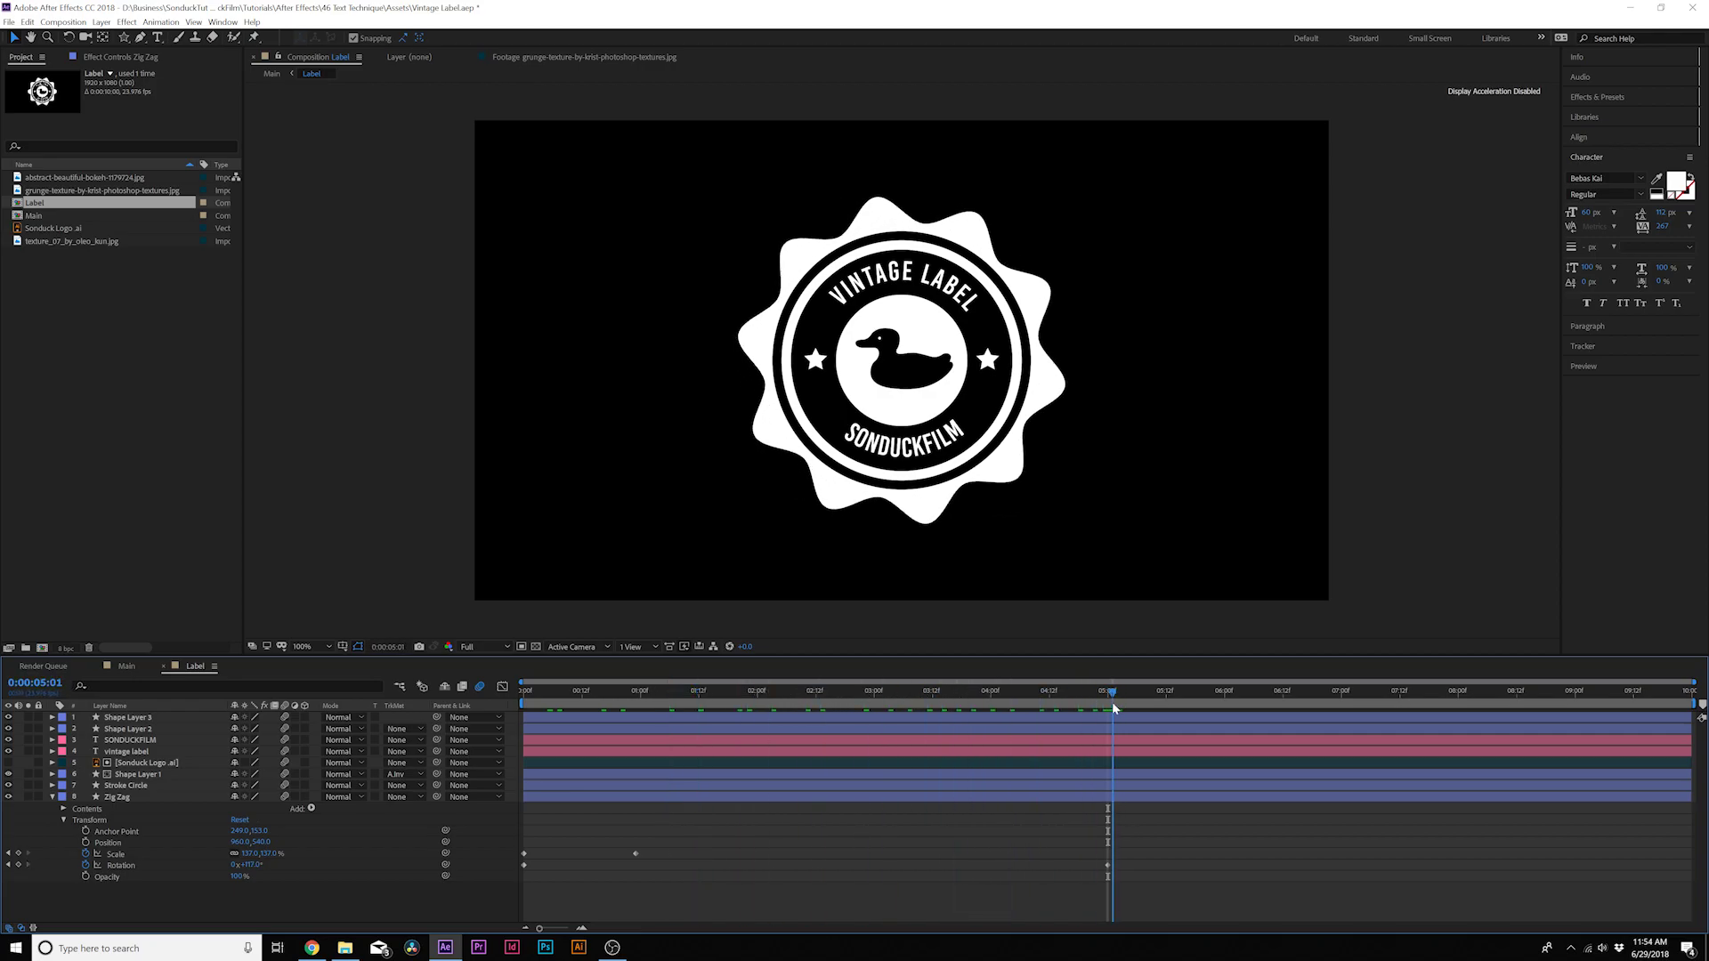
pyautogui.moveTo(569, 833); pyautogui.dragTo(666, 859)
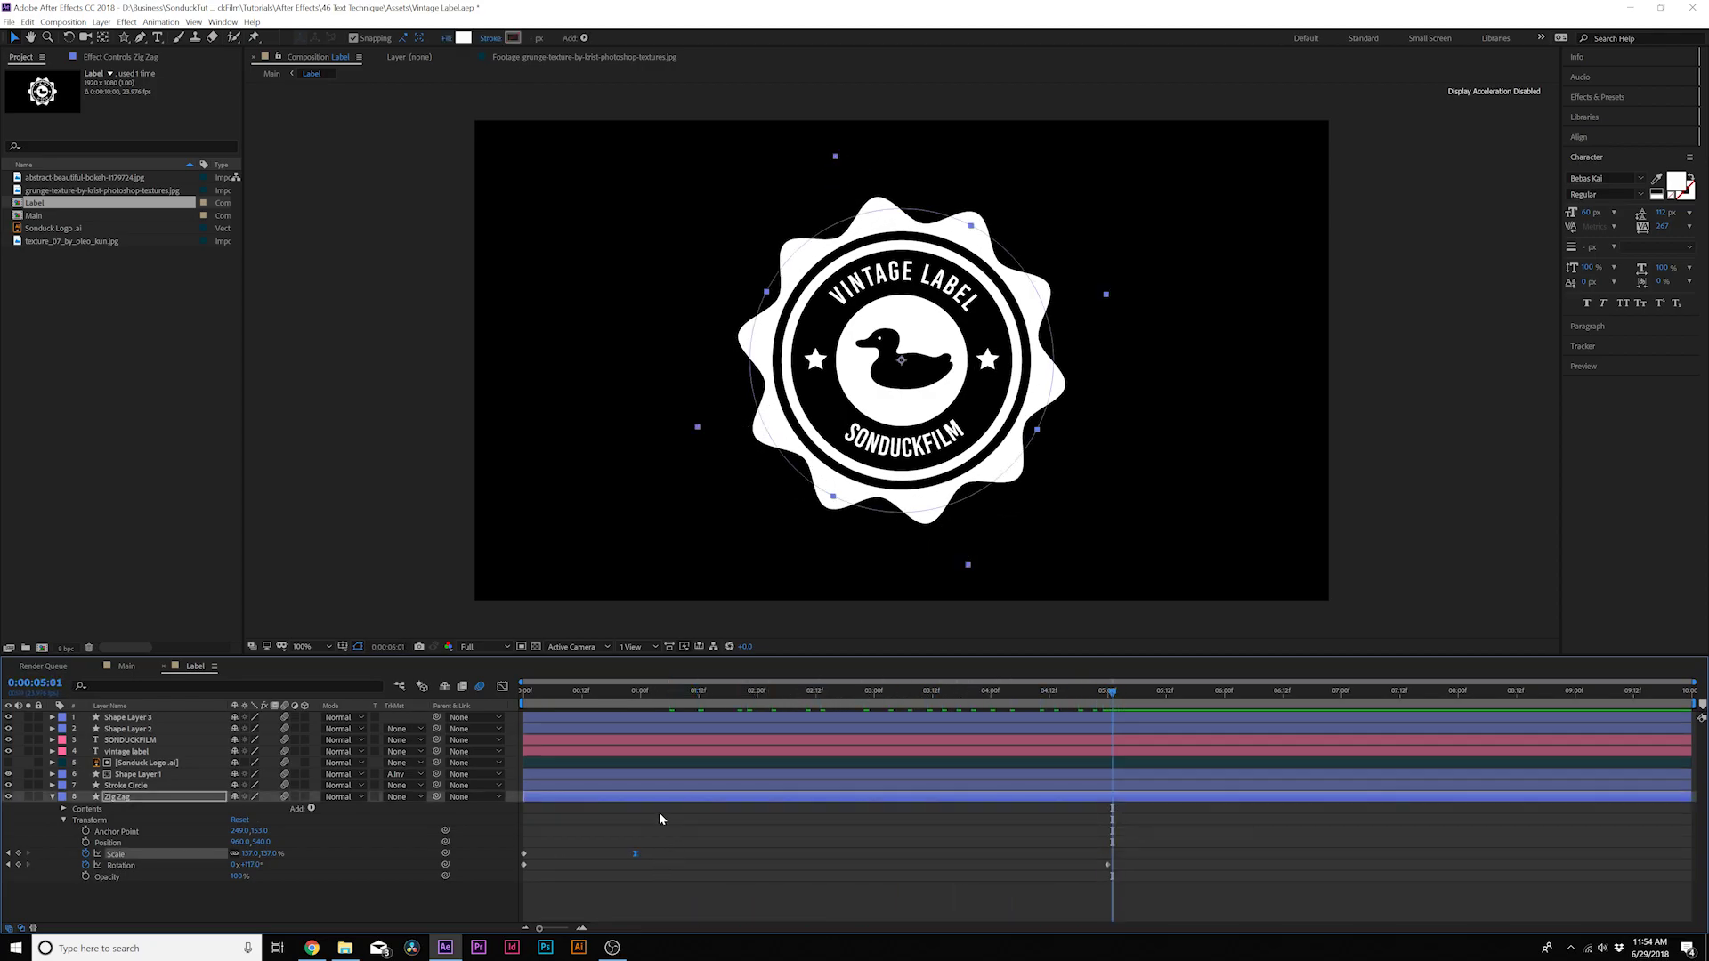
pyautogui.moveTo(837, 703); pyautogui.dragTo(884, 724)
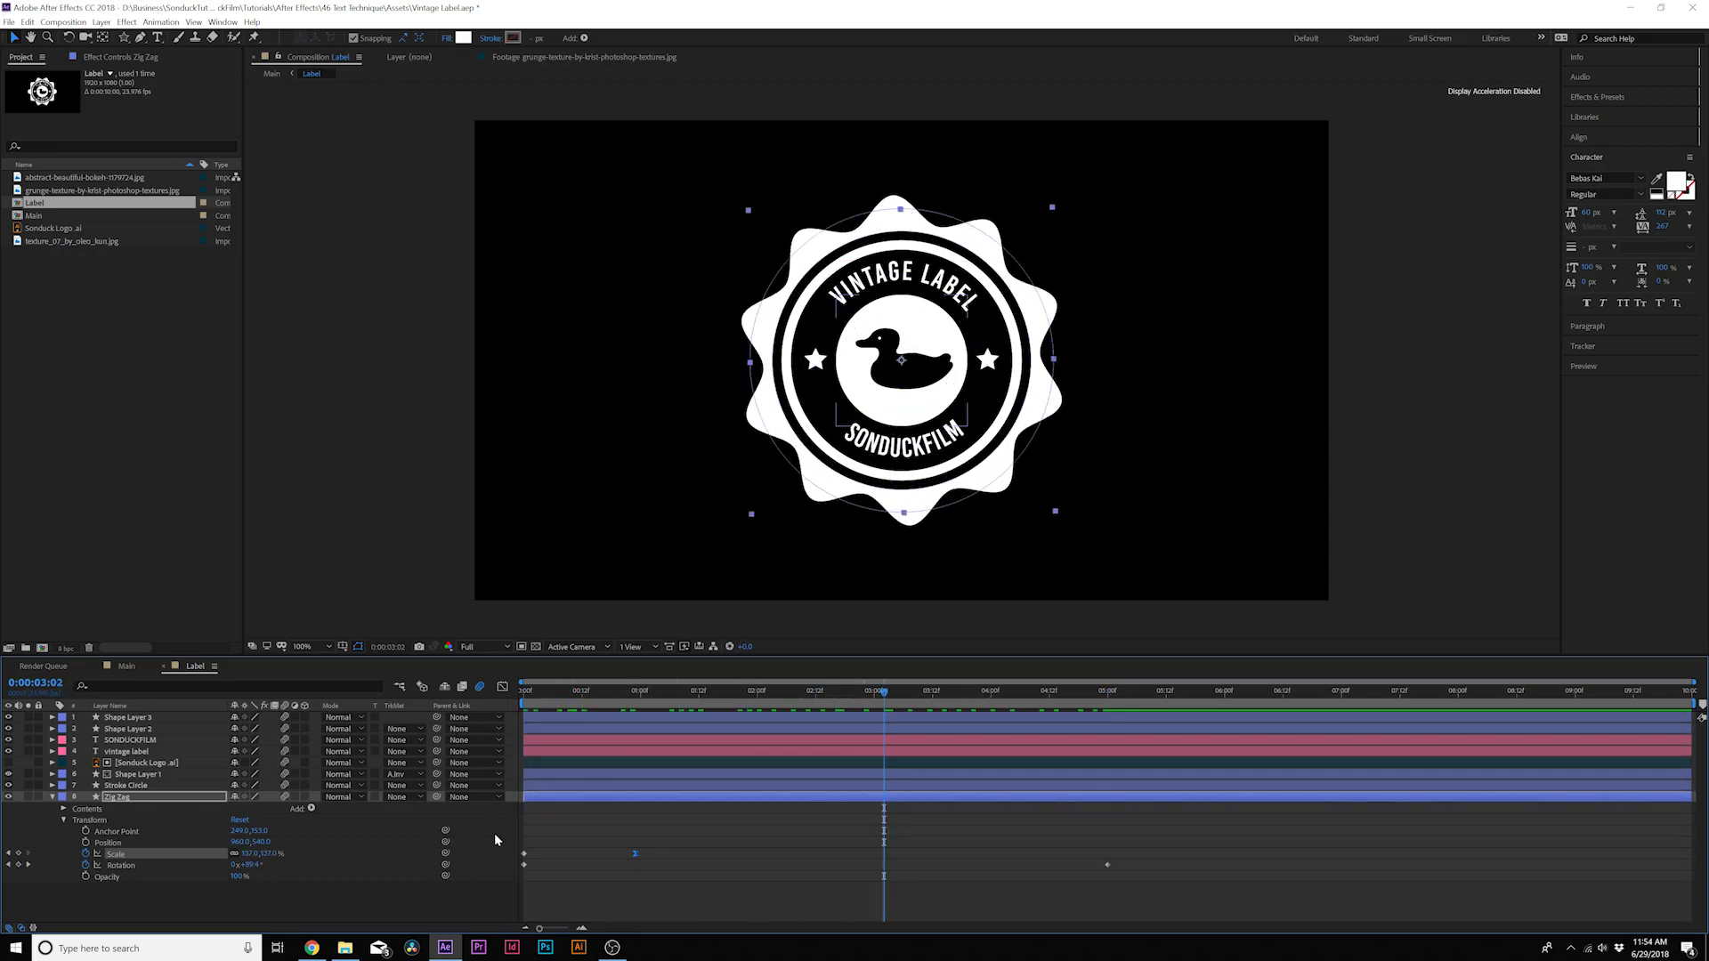
pyautogui.click(52, 797)
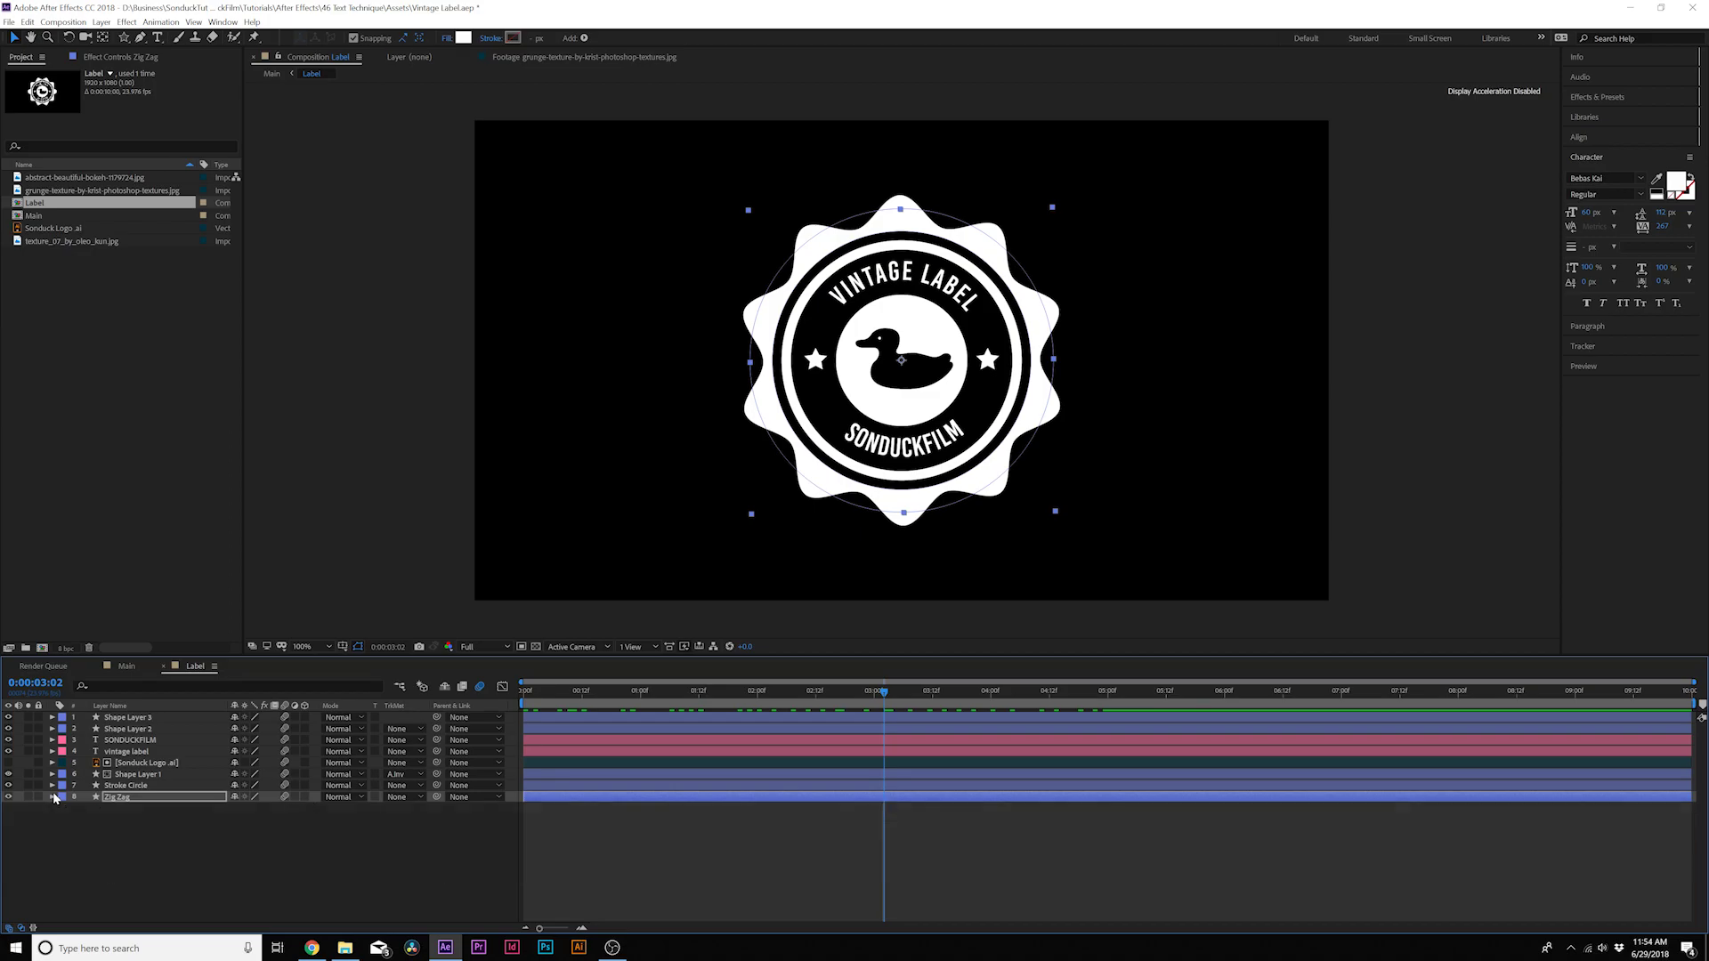
pyautogui.click(125, 786)
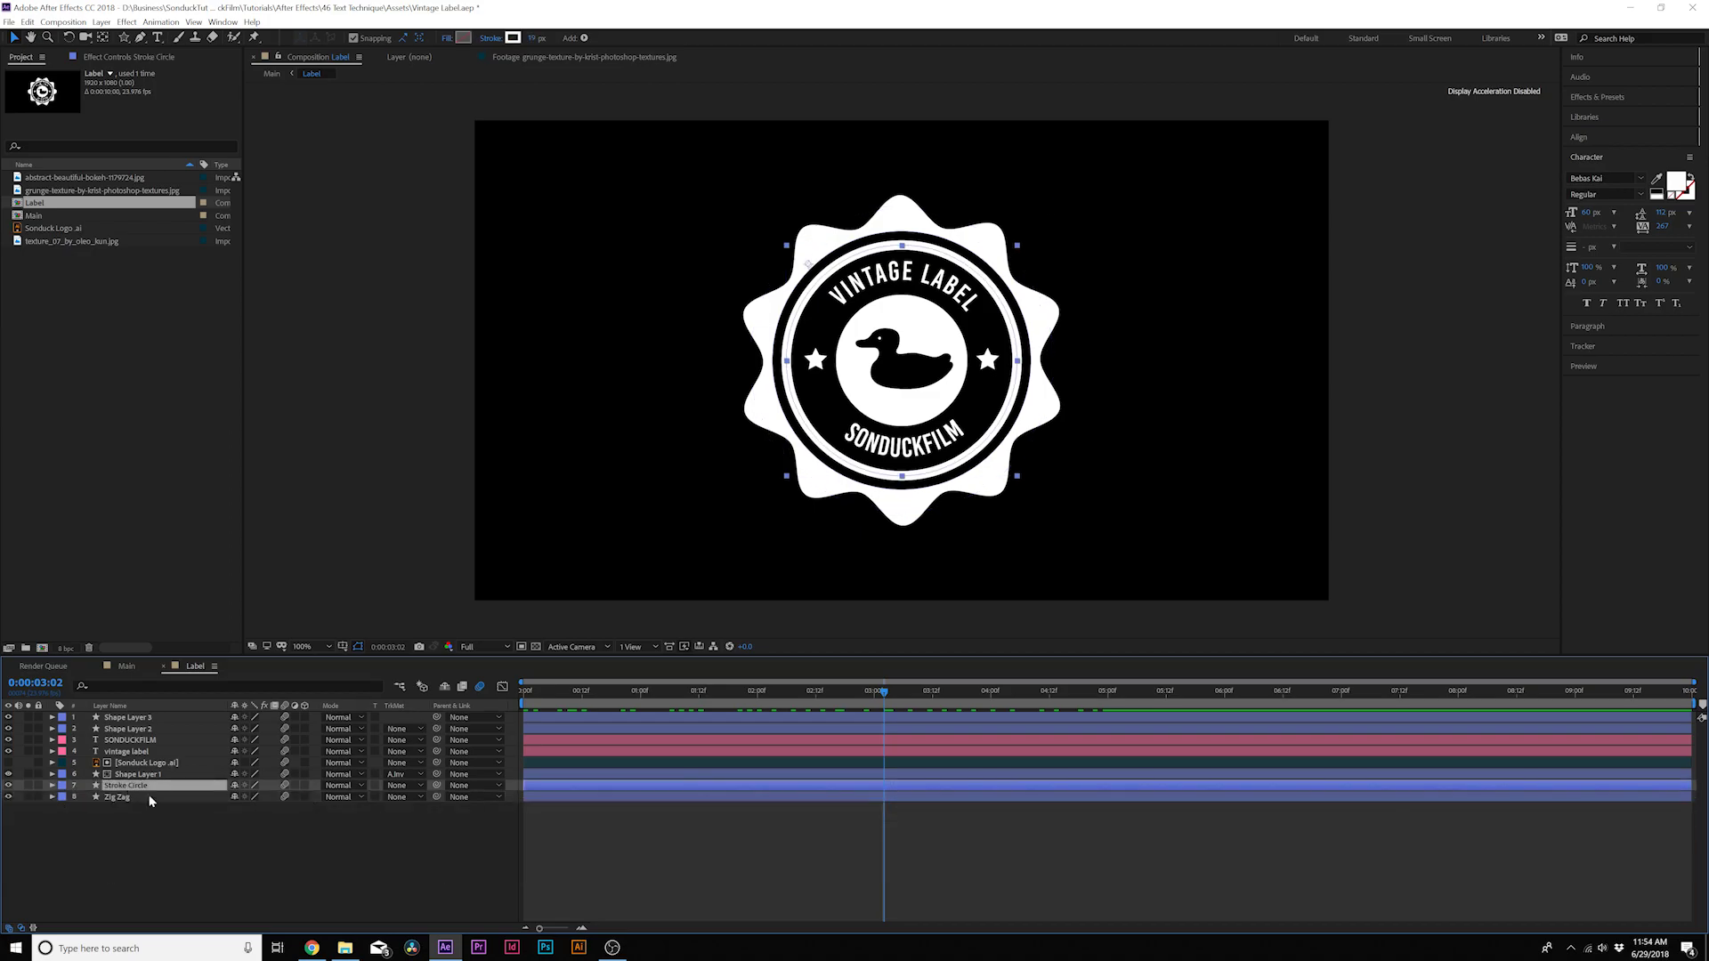
# - Apply Animation Composer's Bounce Rotate & Scale 3 as Stroke Circle's In transition and preview it
pyautogui.click(224, 22)
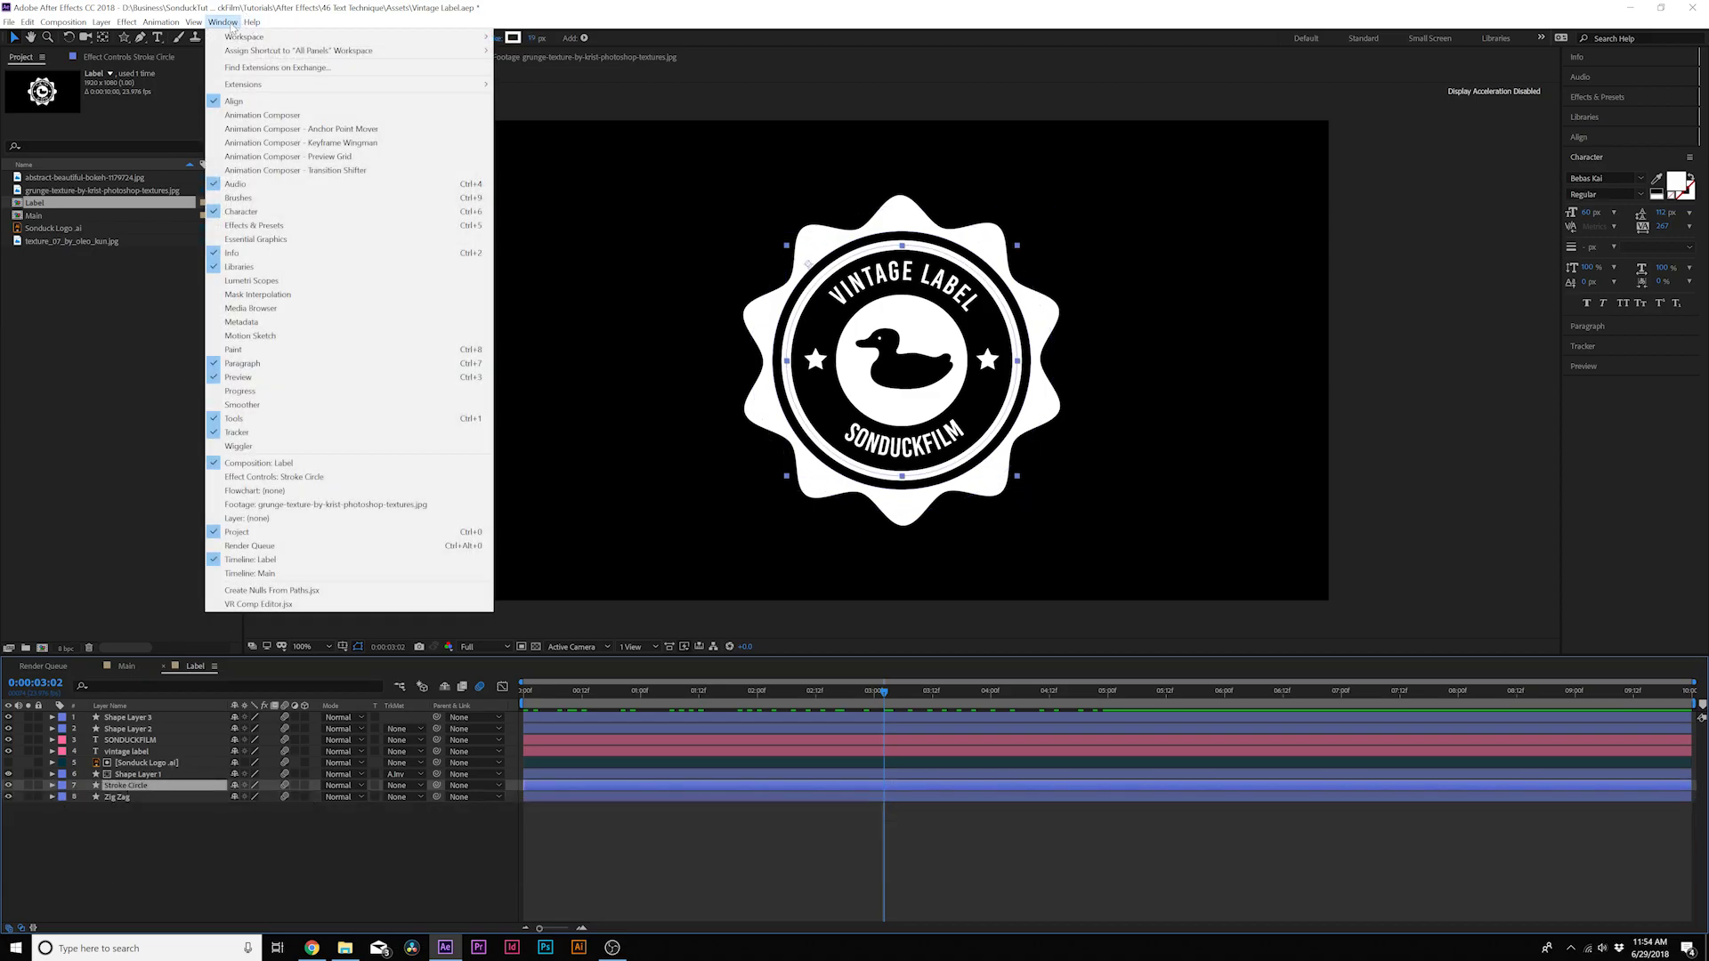
pyautogui.click(267, 113)
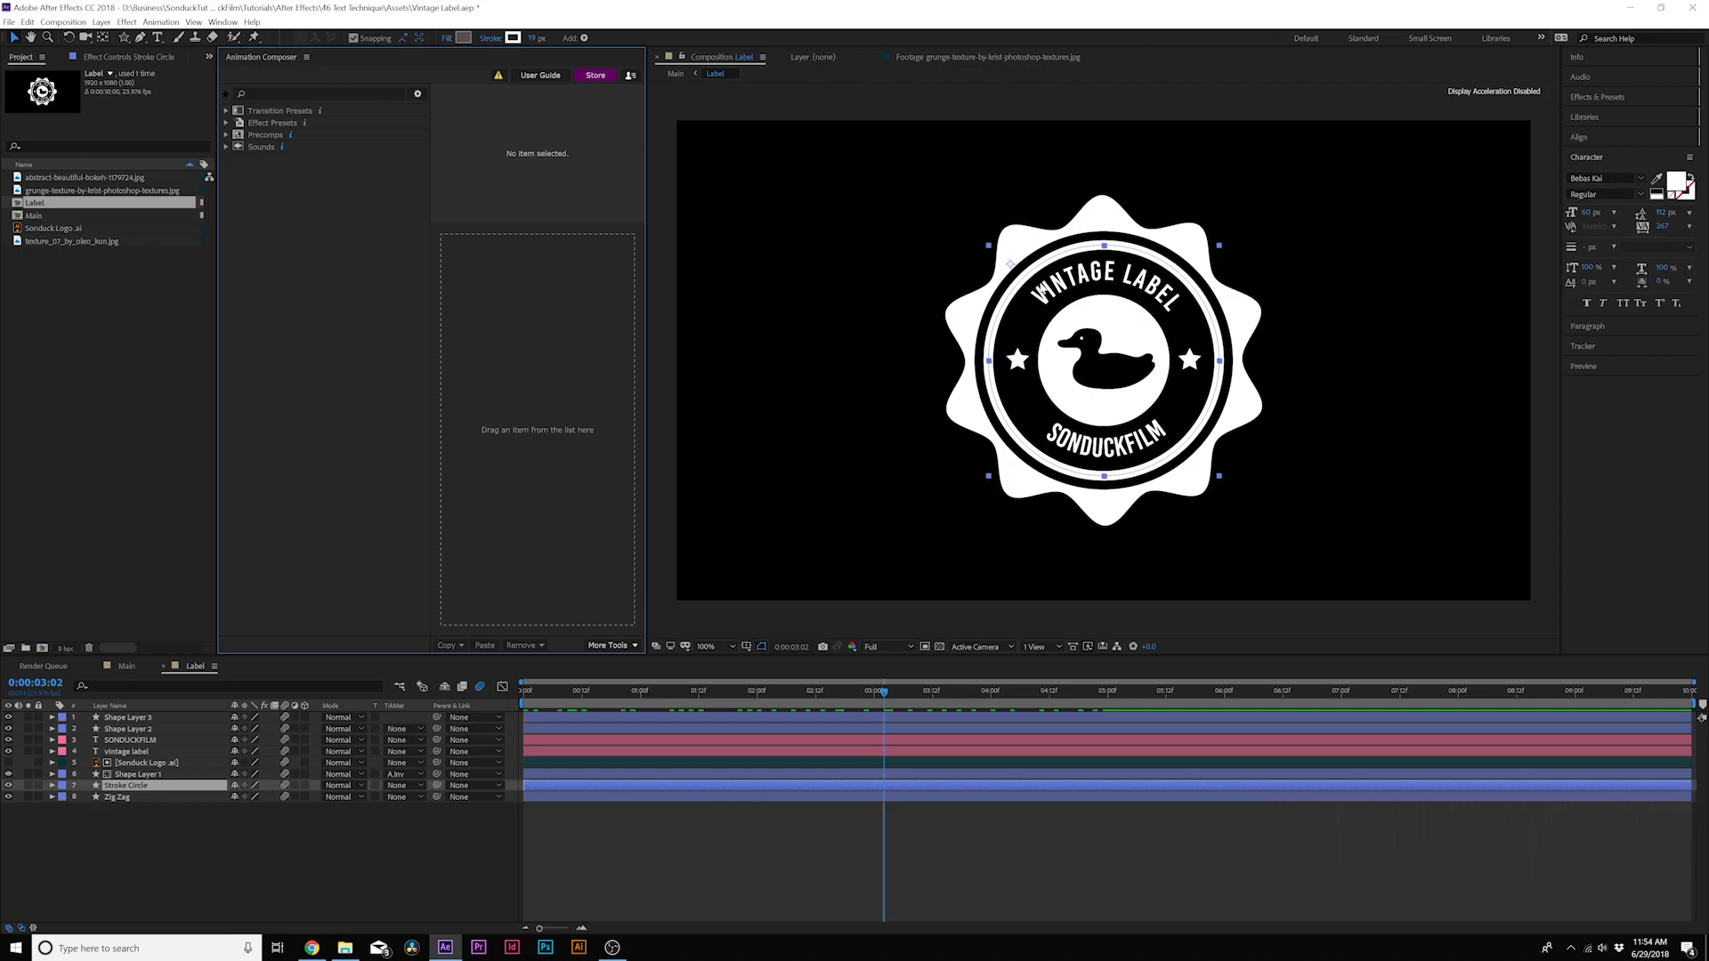
pyautogui.click(226, 110)
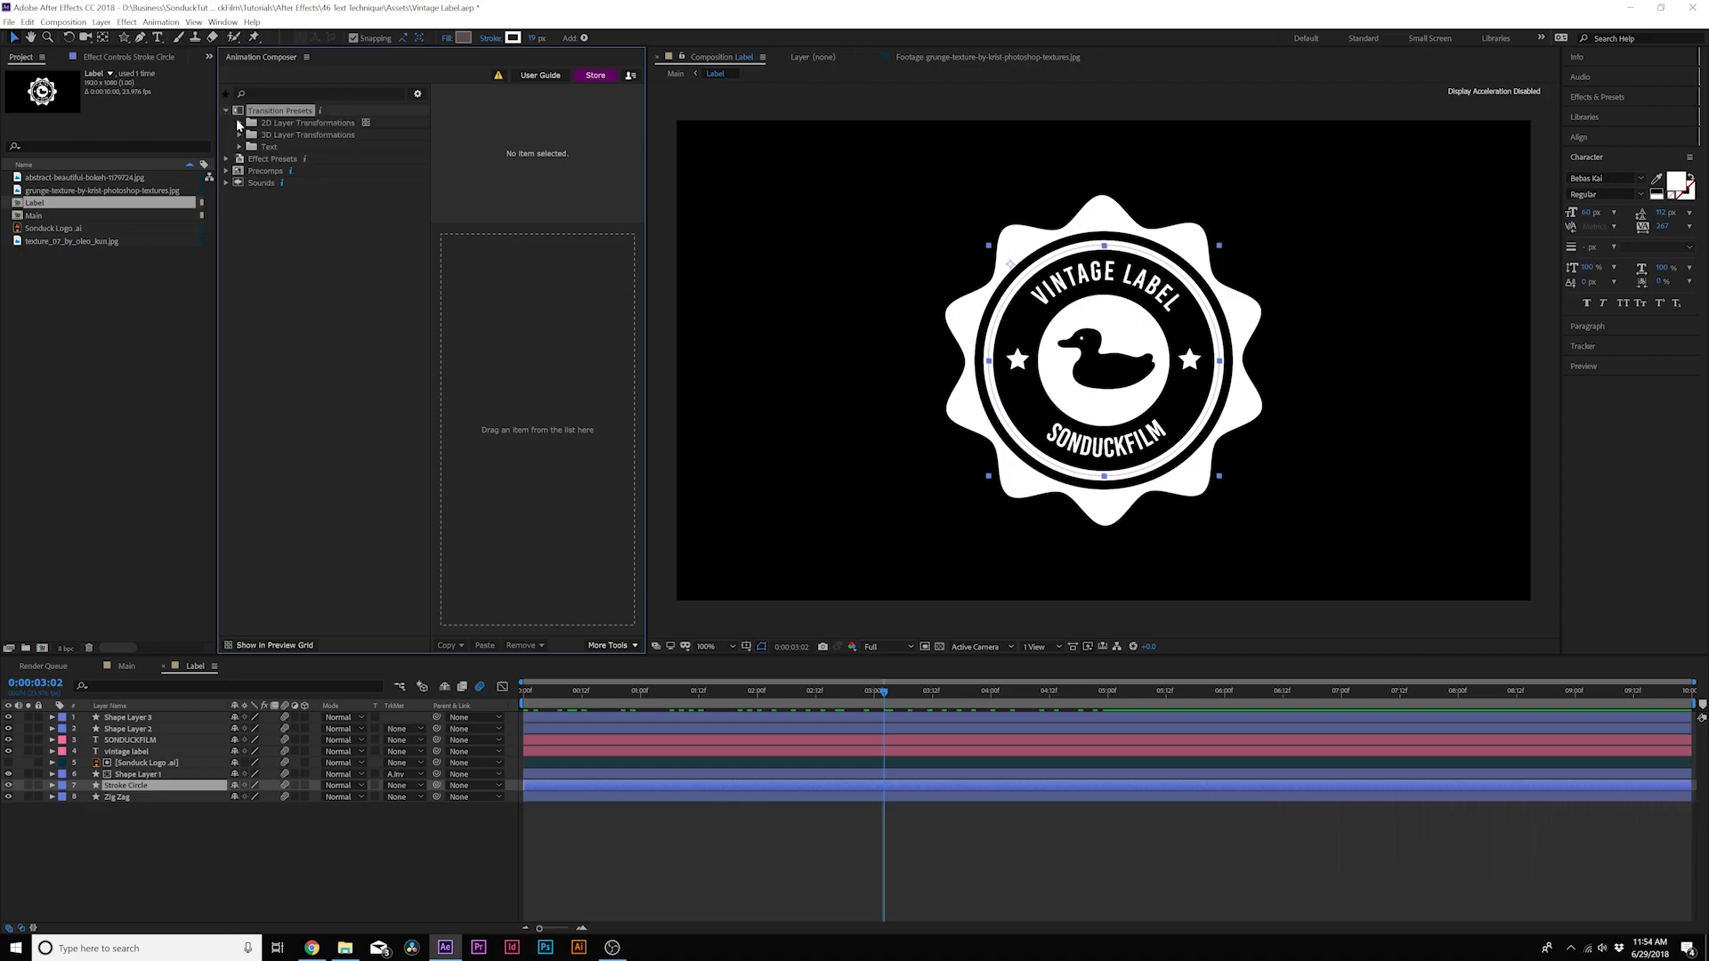
pyautogui.click(239, 123)
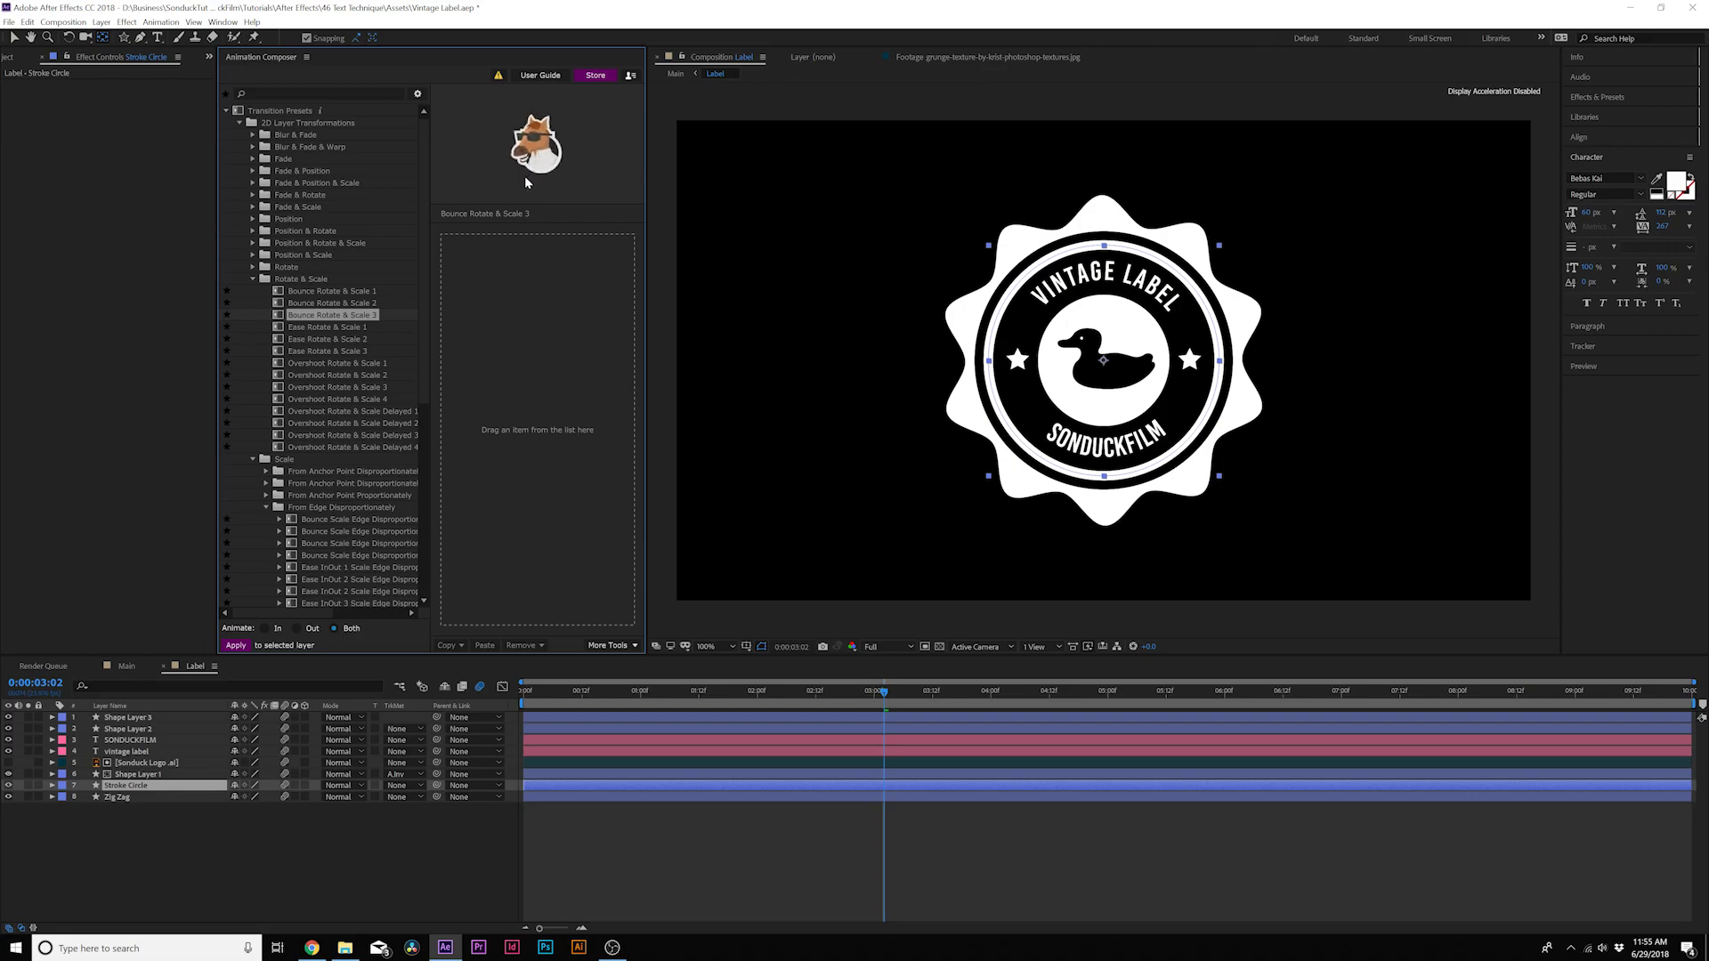
pyautogui.moveTo(302, 316)
pyautogui.mouseDown()
pyautogui.moveTo(402, 377)
pyautogui.moveTo(512, 359)
pyautogui.mouseUp()
pyautogui.moveTo(840, 691); pyautogui.dragTo(699, 690)
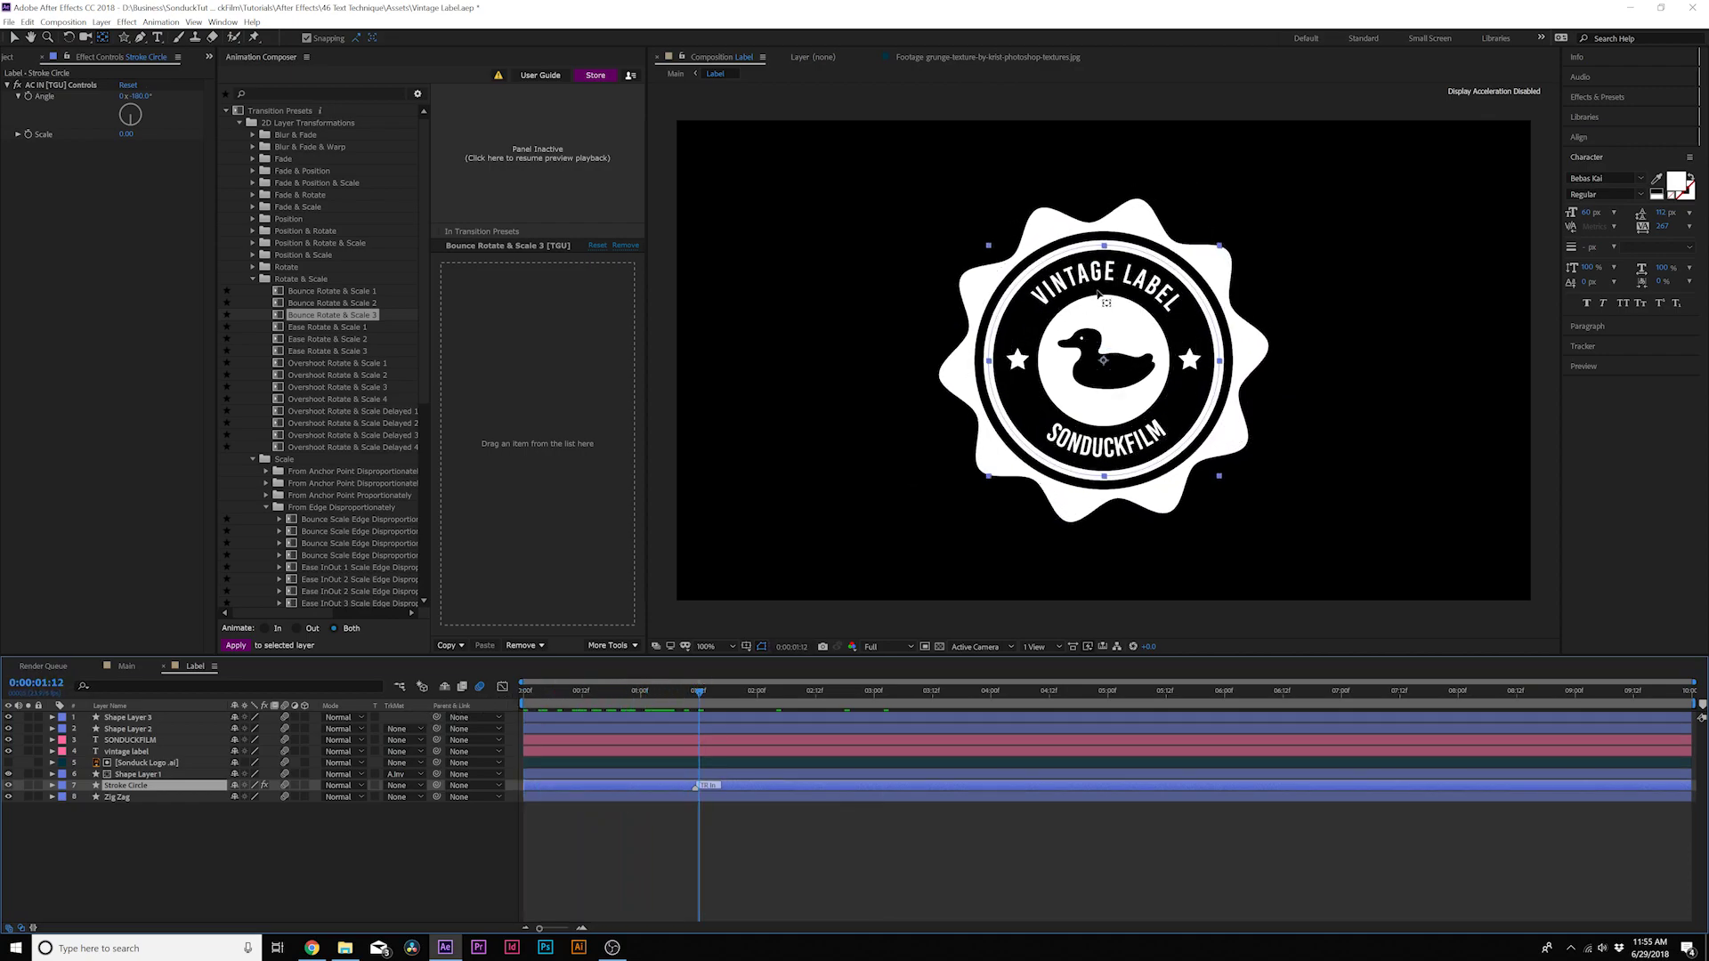
pyautogui.click(143, 776)
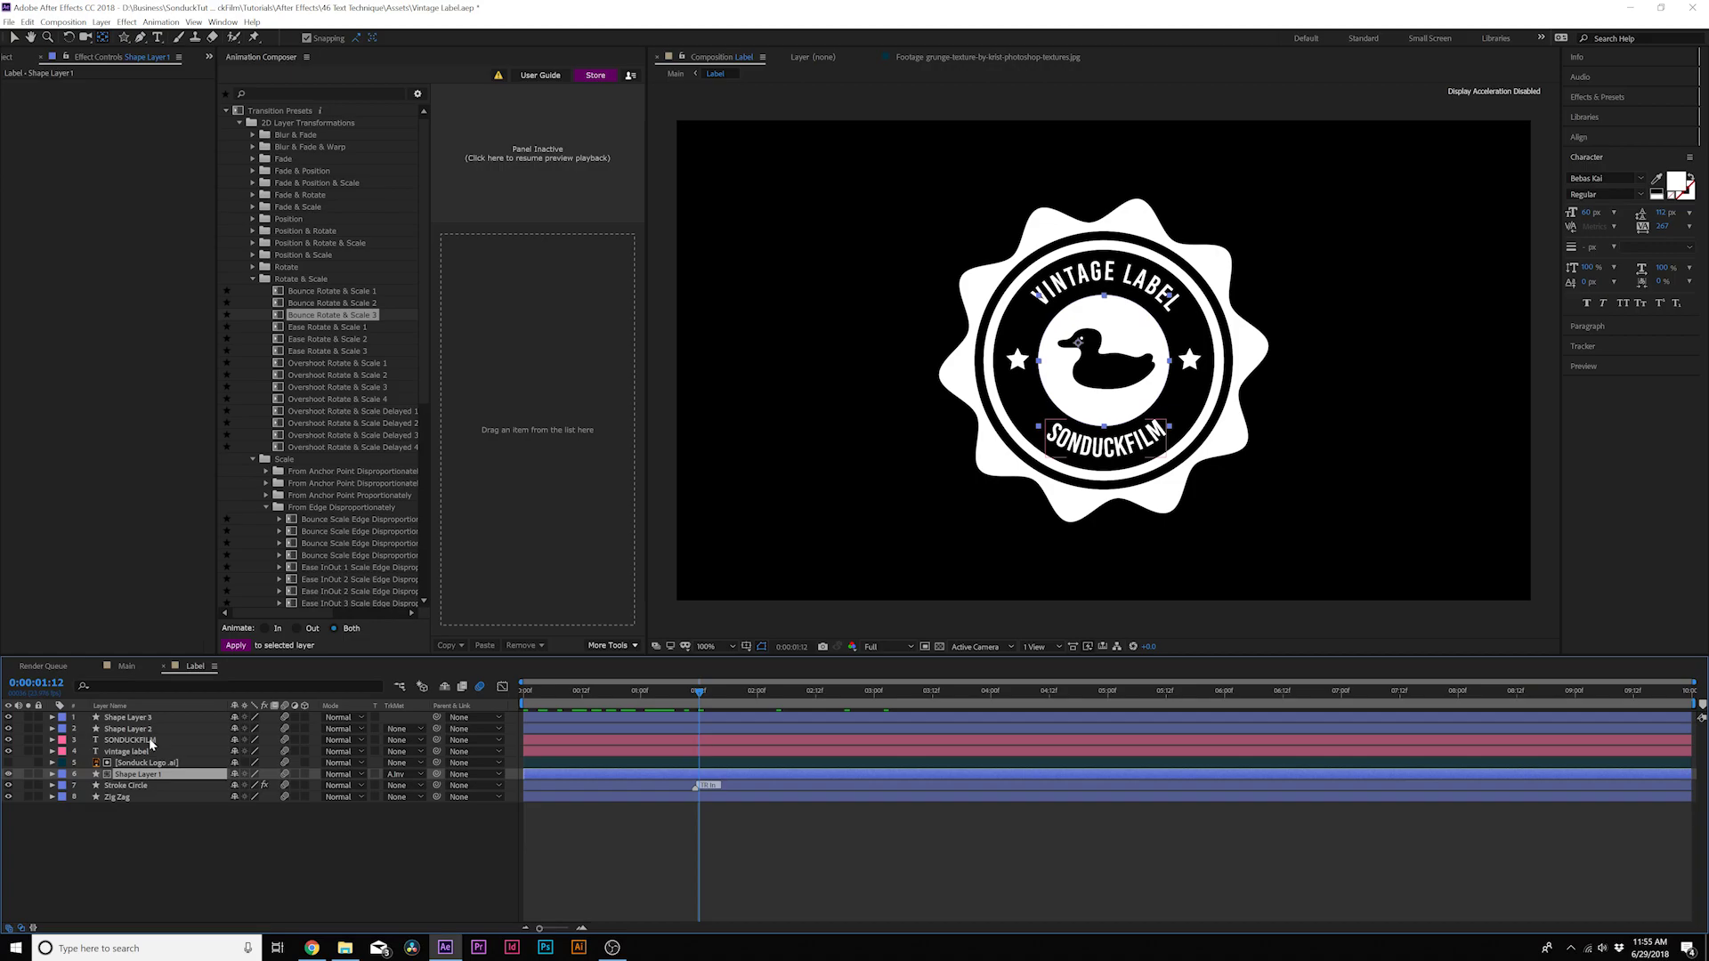
pyautogui.keyDown('ctrl'); pyautogui.click(127, 762); pyautogui.keyUp('ctrl')
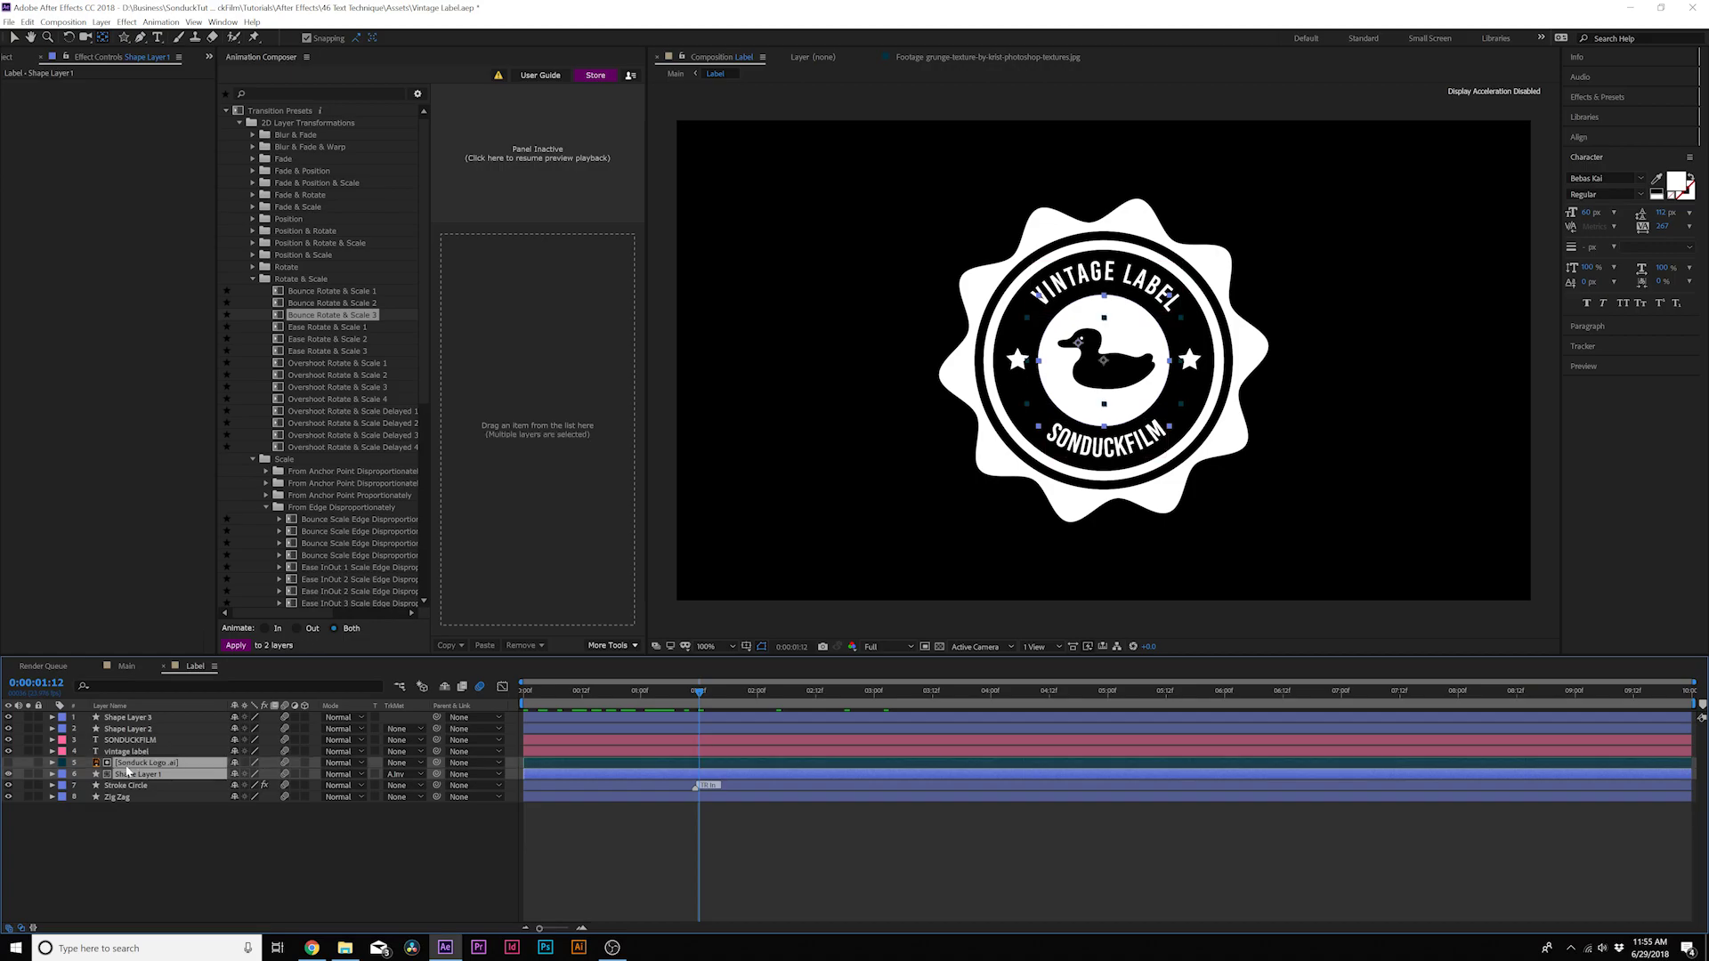